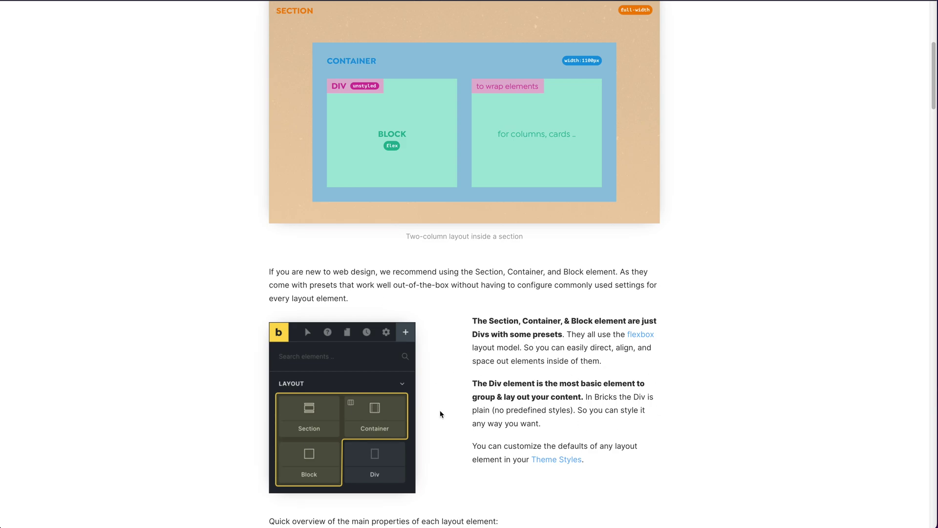
# Review the Understanding The Layout article's explanations of the Section, Container, Block and Div elements, element actions and converting container-based layouts.
pyautogui.moveTo(575, 348); pyautogui.dragTo(597, 360)
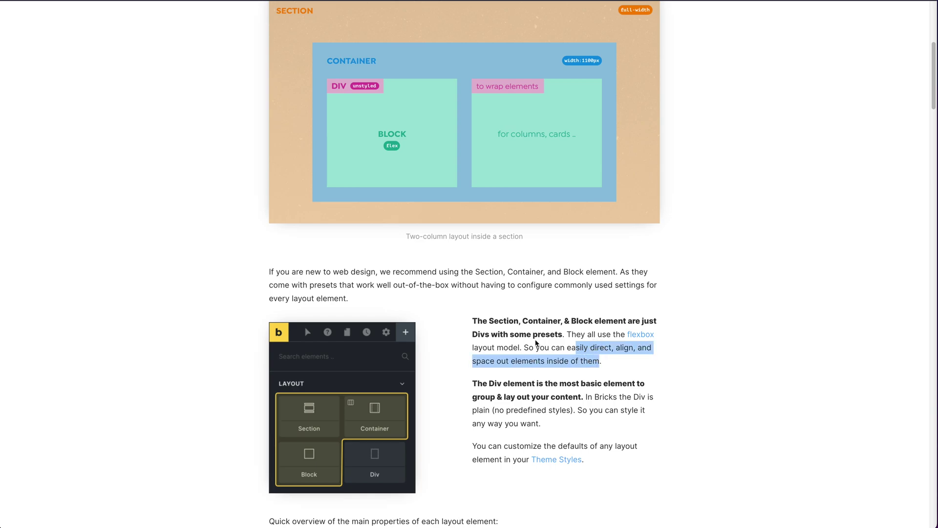
pyautogui.click(197, 343)
pyautogui.scroll(-5, 197, 343)
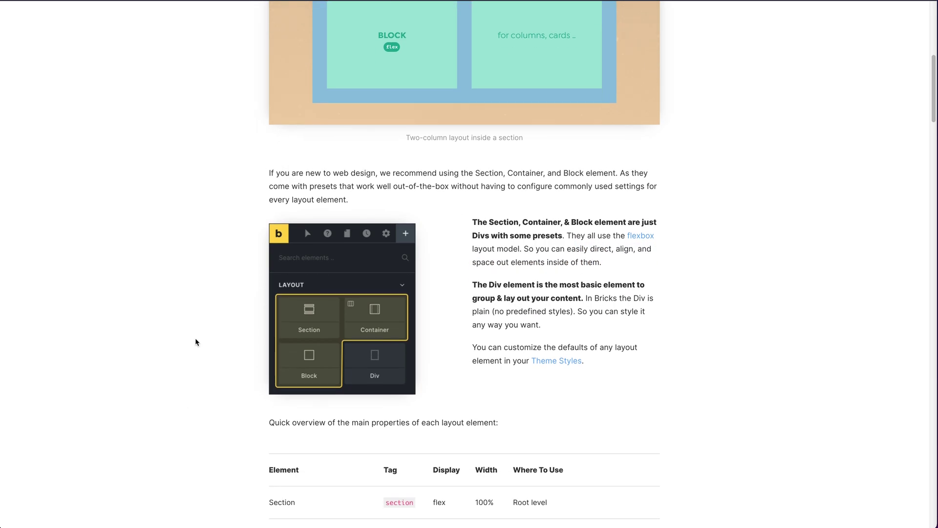
pyautogui.moveTo(271, 338); pyautogui.dragTo(718, 375)
pyautogui.click(718, 375)
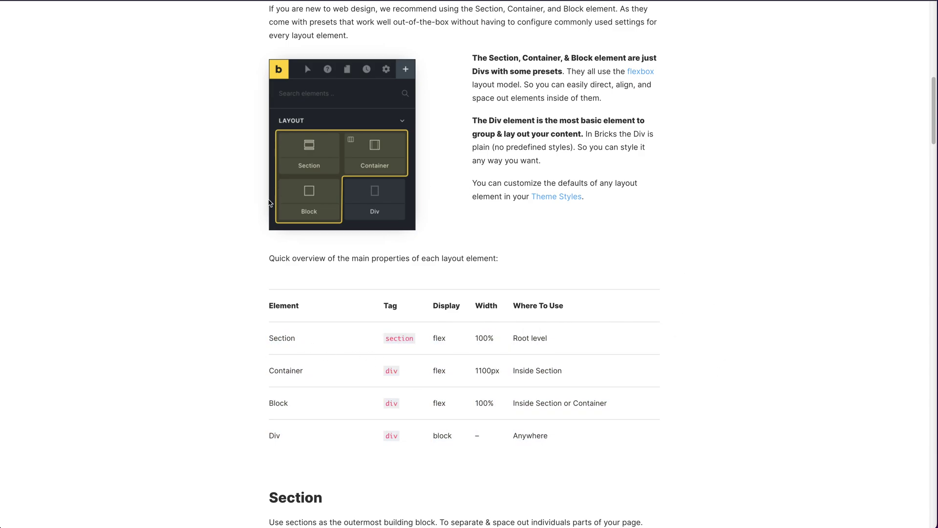
pyautogui.scroll(-3, 157, 337)
pyautogui.scroll(-5, 430, 390)
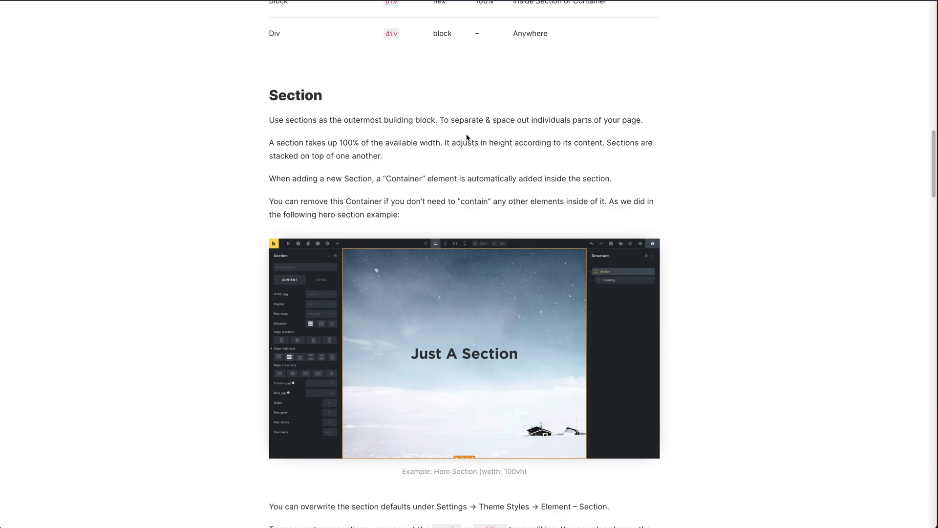
pyautogui.scroll(-4, 330, 435)
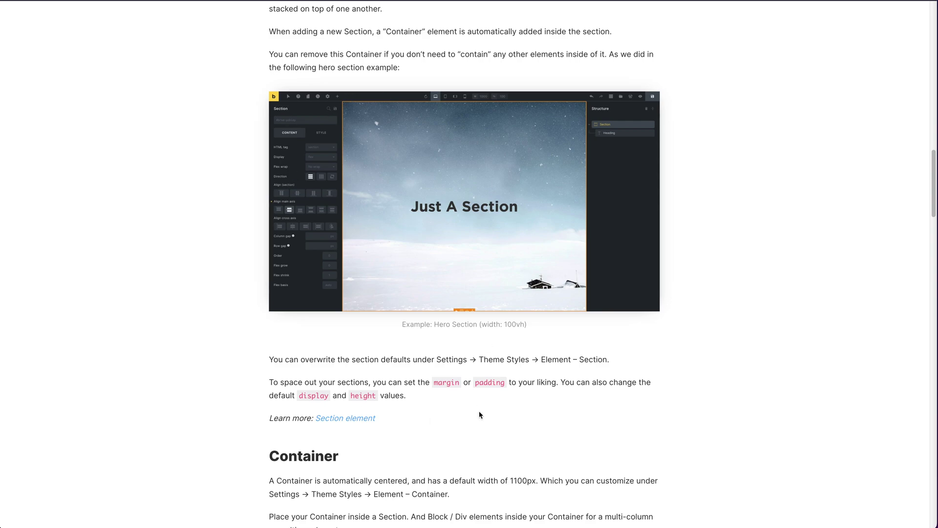
pyautogui.scroll(-20, 513, 398)
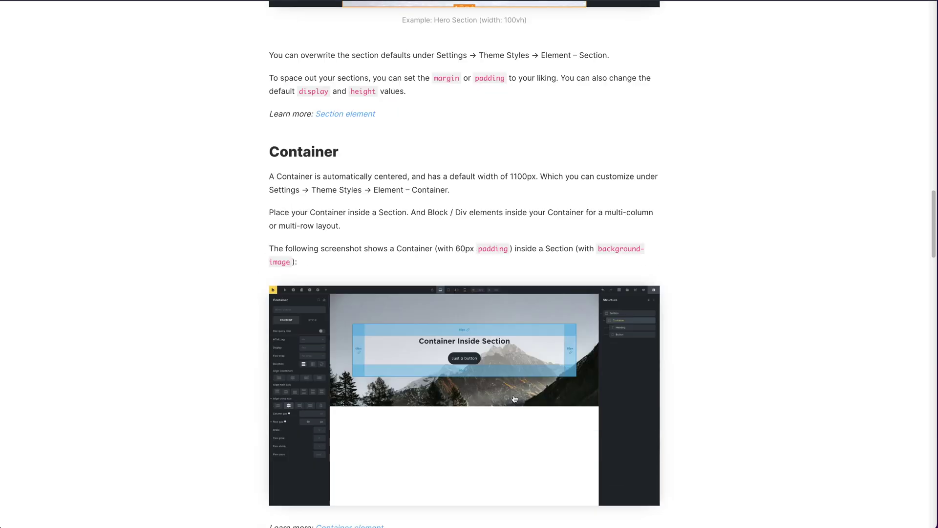
pyautogui.scroll(-10, 504, 389)
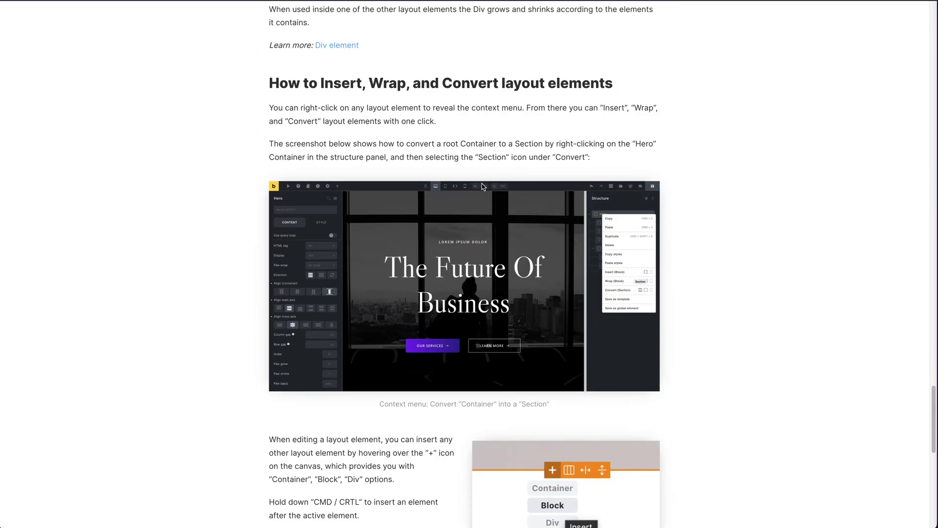
pyautogui.scroll(-15, 369, 373)
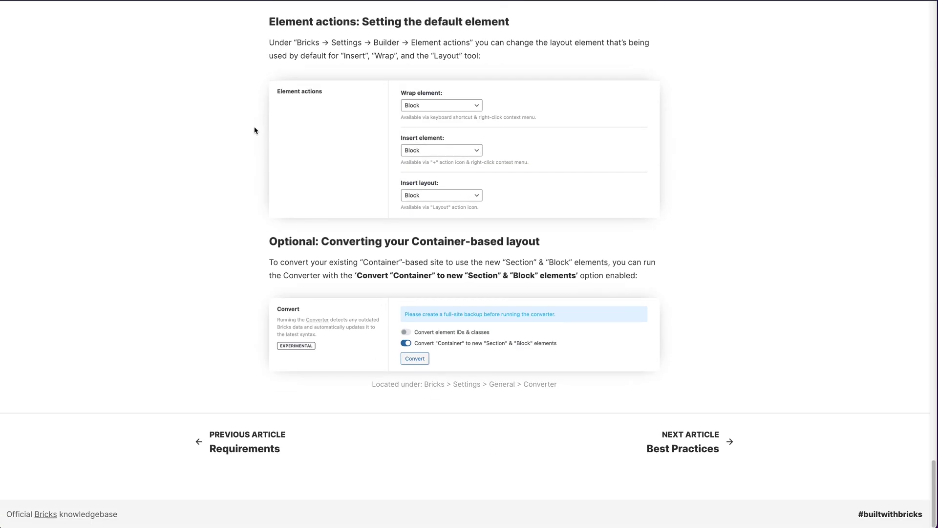
pyautogui.scroll(20, 253, 130)
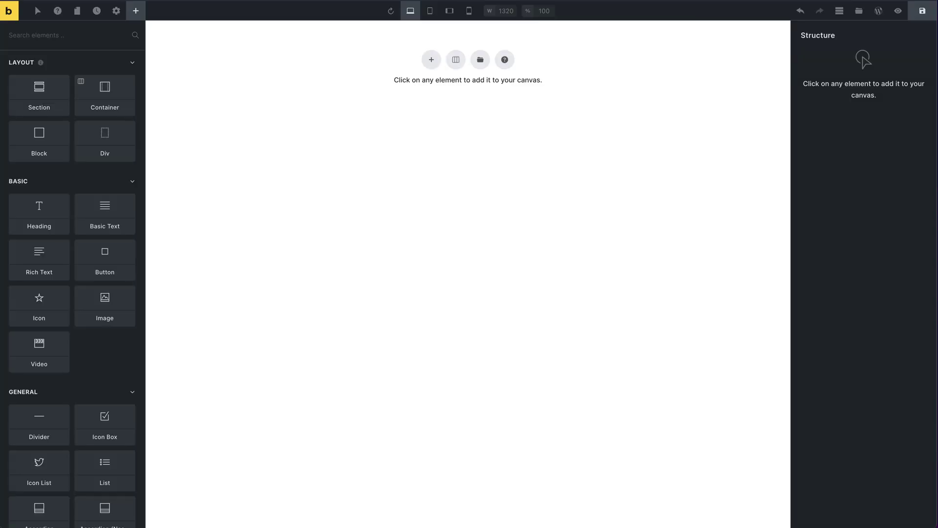
pyautogui.click(565, 123)
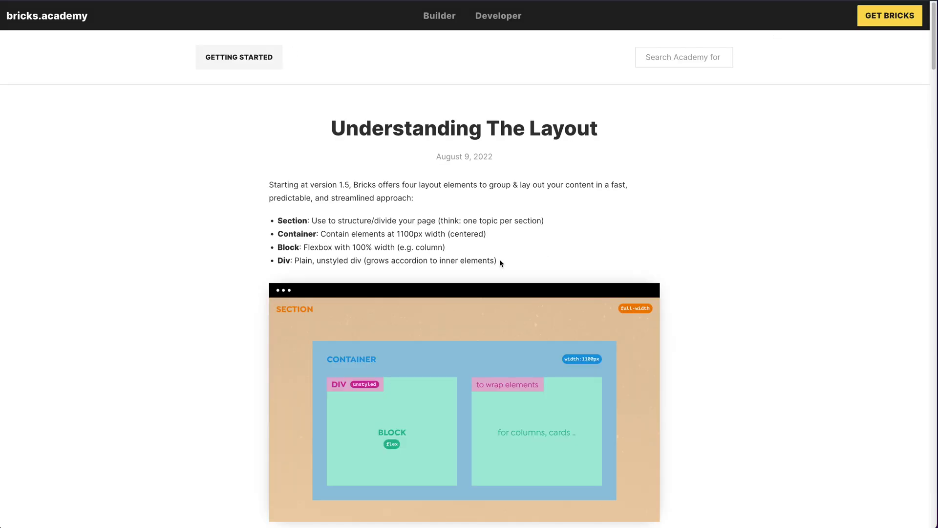
pyautogui.scroll(-3, 437, 247)
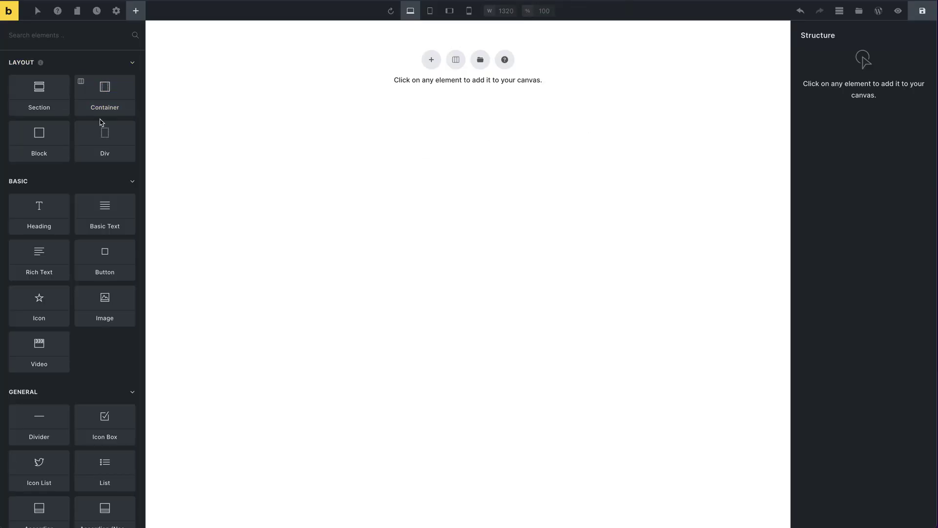
# Switch to the Bricks builder, add a Container to the empty canvas and set its container alignment to Stretch.
pyautogui.click(102, 88)
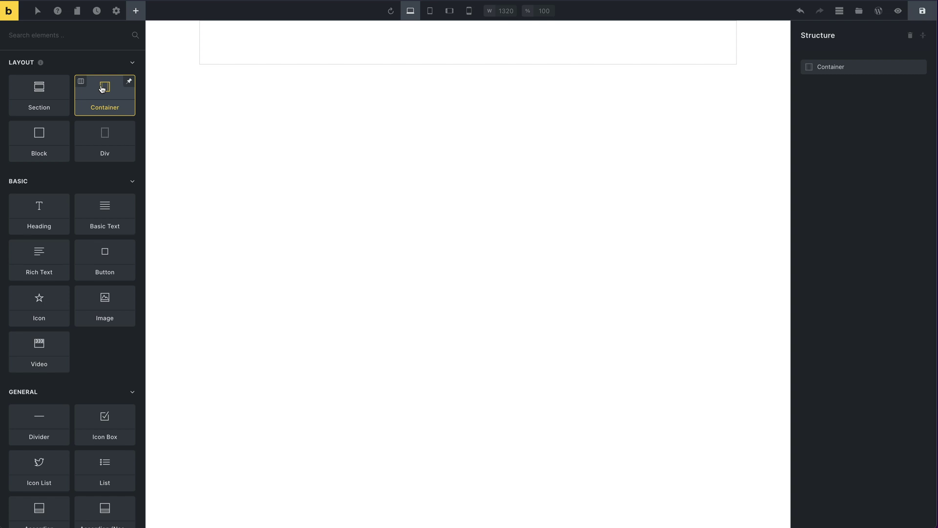
pyautogui.click(437, 56)
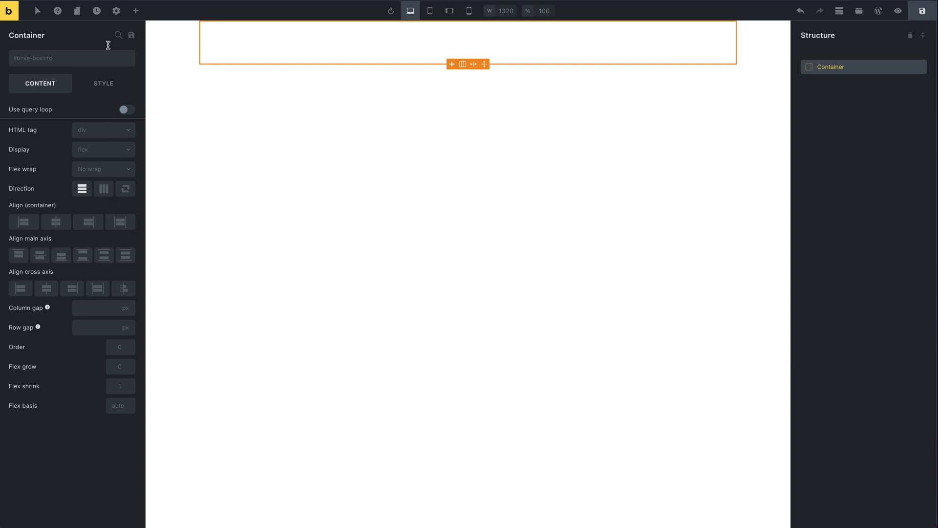
pyautogui.click(98, 92)
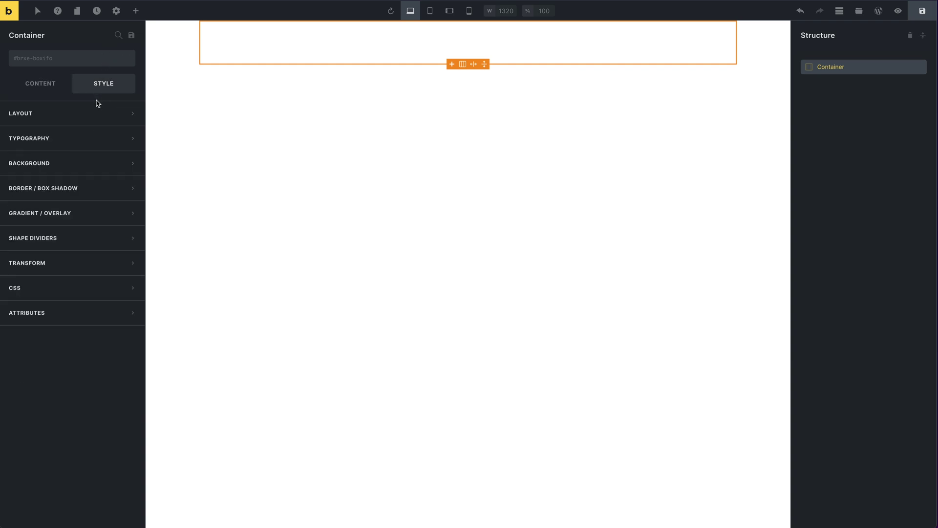
pyautogui.click(99, 111)
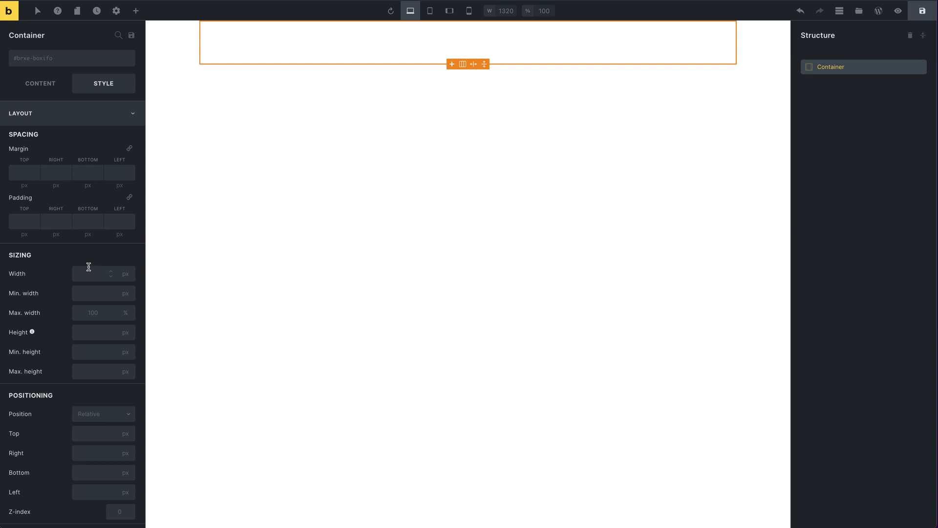
pyautogui.click(42, 86)
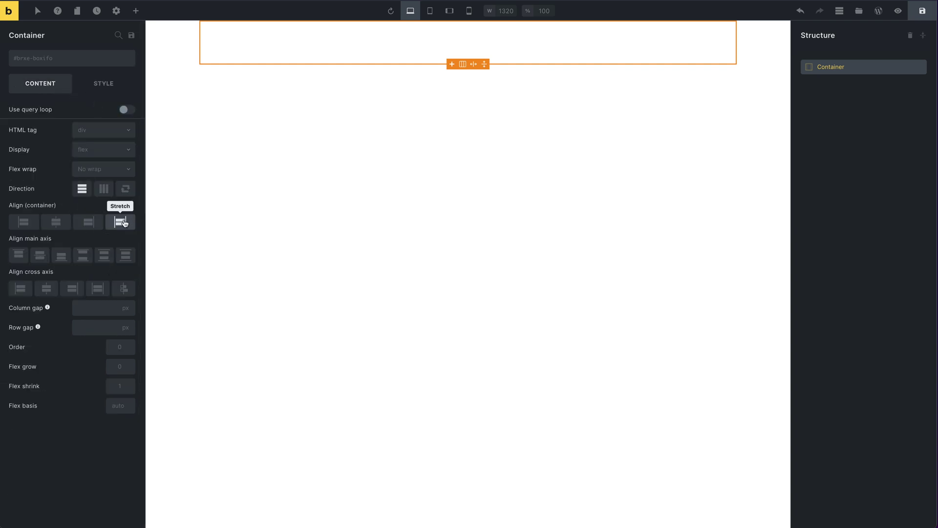
pyautogui.click(113, 222)
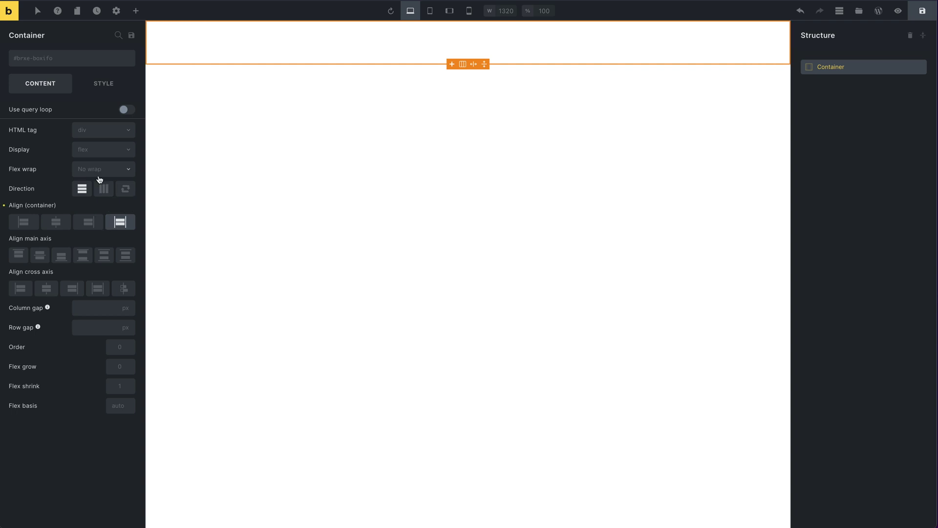
# Set the stretched container's HTML tag to section and rename the element as Section.
pyautogui.click(101, 128)
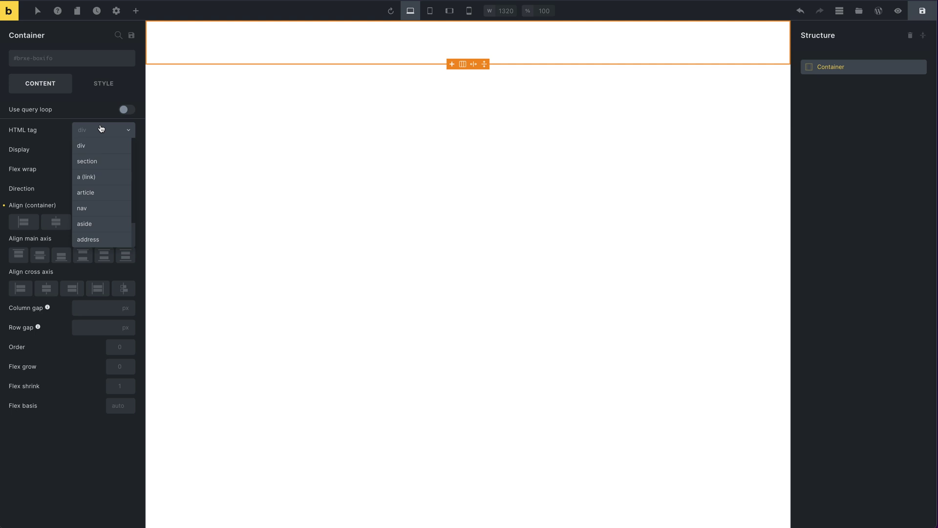
pyautogui.click(108, 159)
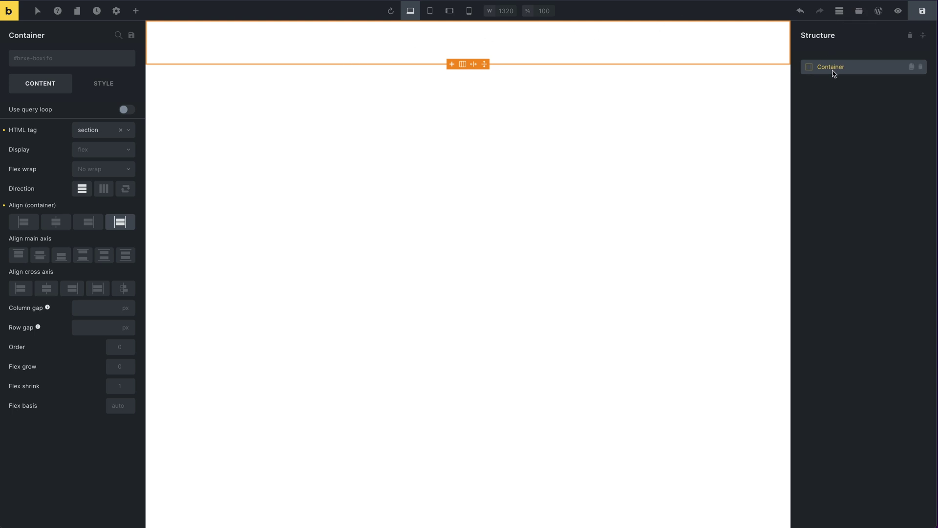
pyautogui.doubleClick(834, 67)
pyautogui.write('Section')
pyautogui.click(510, 177)
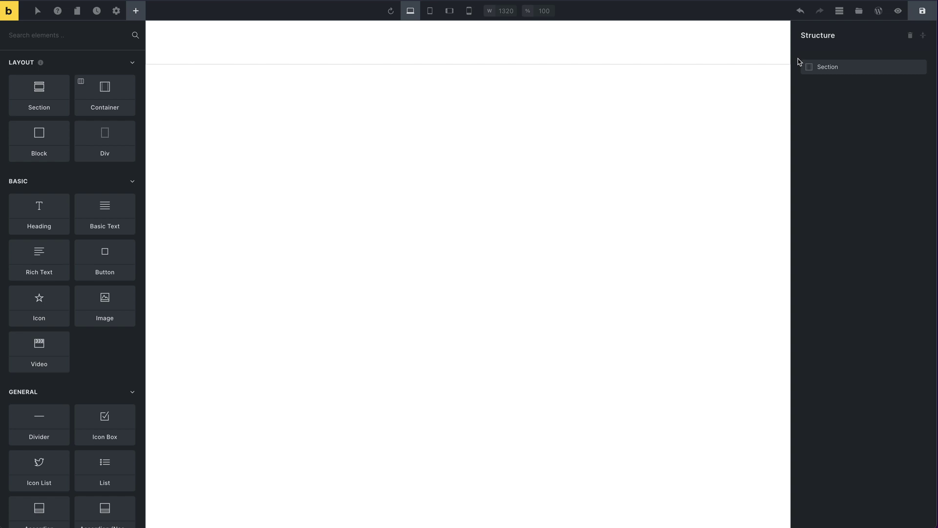
# Insert a Container inside the Section and set its direction to Horizontal (row).
pyautogui.click(467, 35)
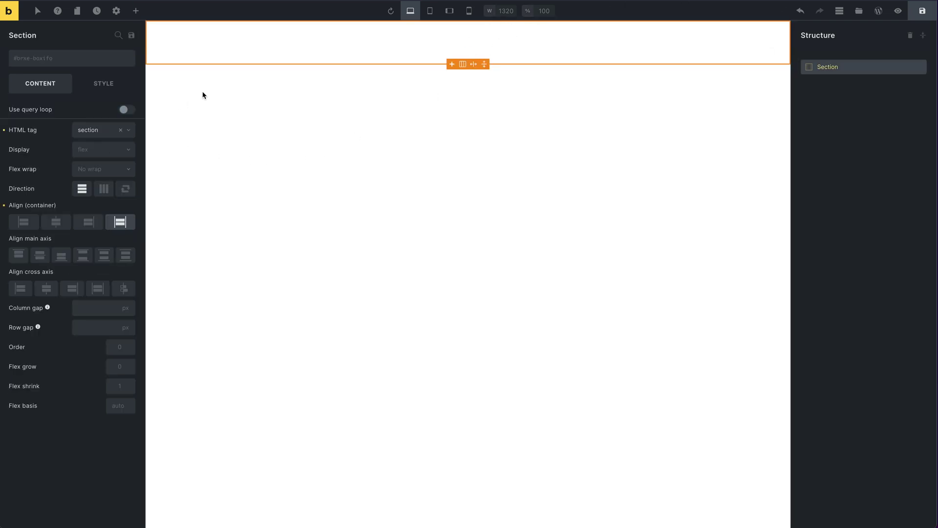
pyautogui.moveTo(452, 66)
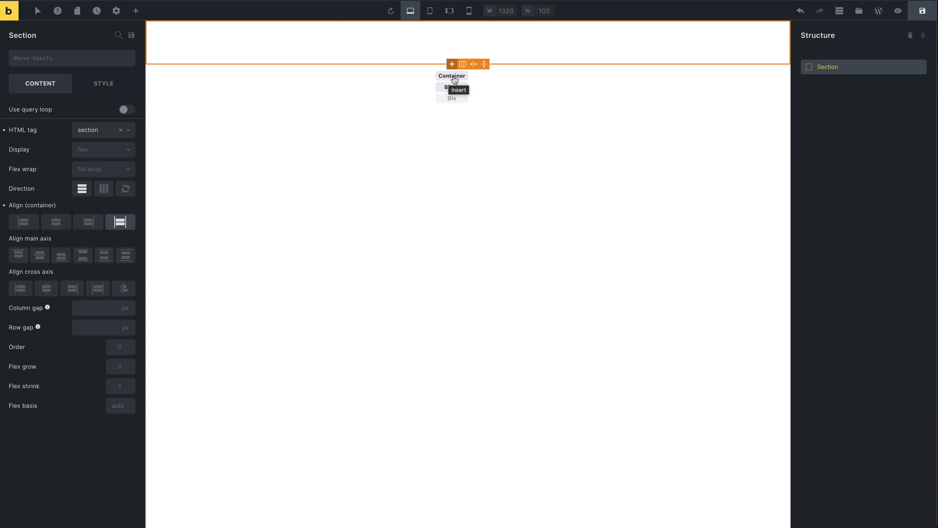
pyautogui.click(454, 80)
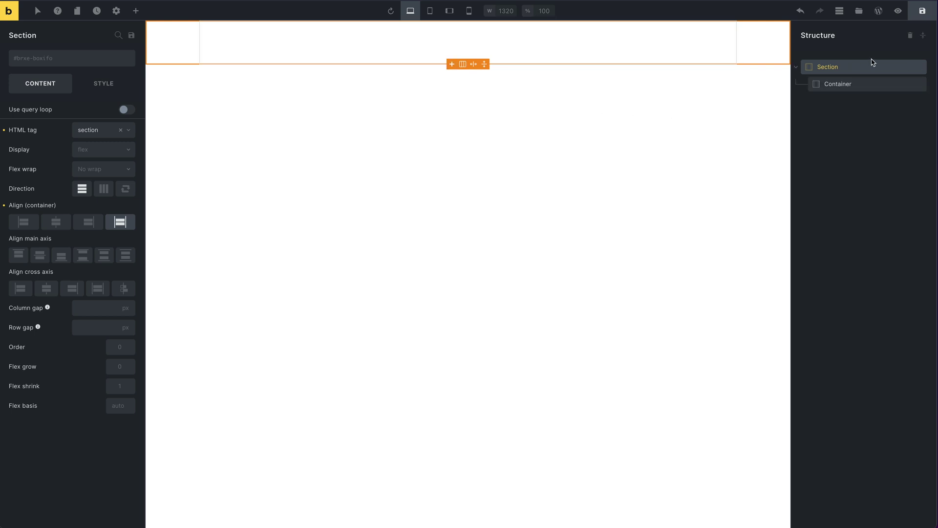
pyautogui.click(859, 86)
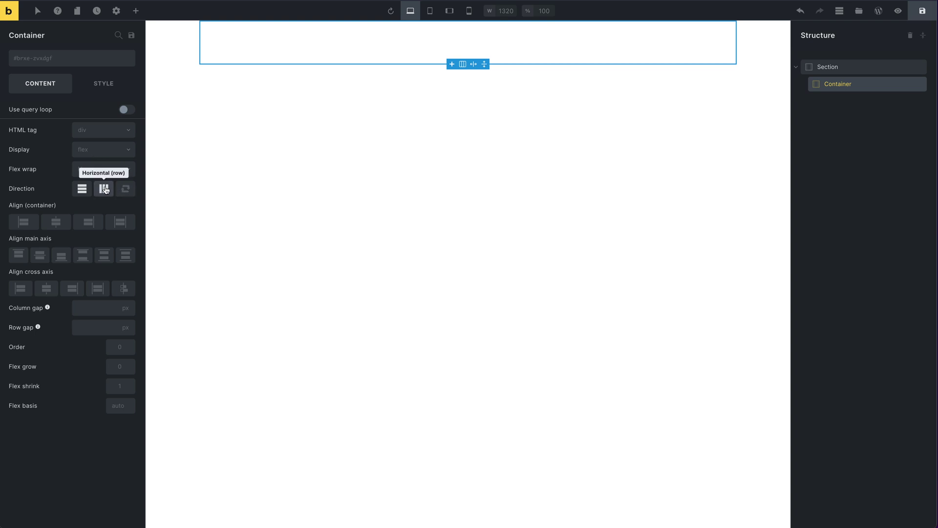
pyautogui.click(105, 190)
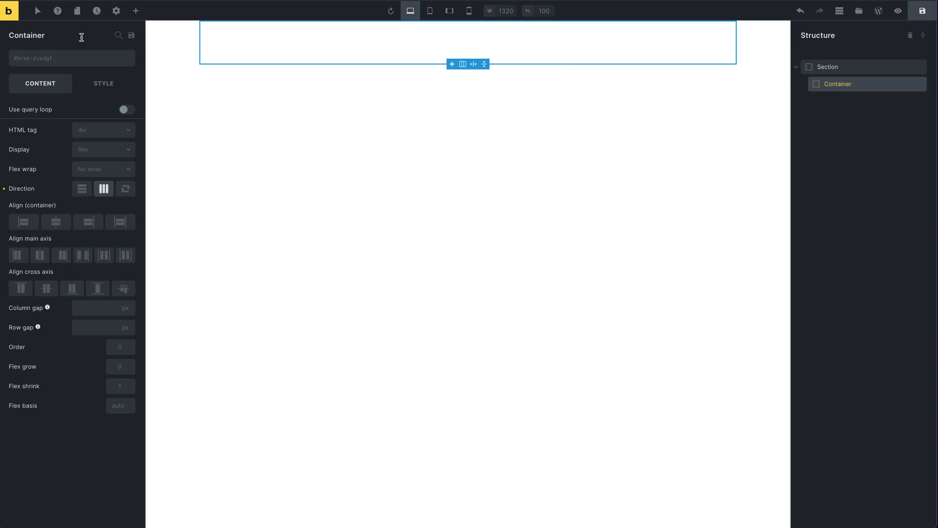
# Nest two containers side by side inside the row container, and delete both of them.
pyautogui.click(137, 11)
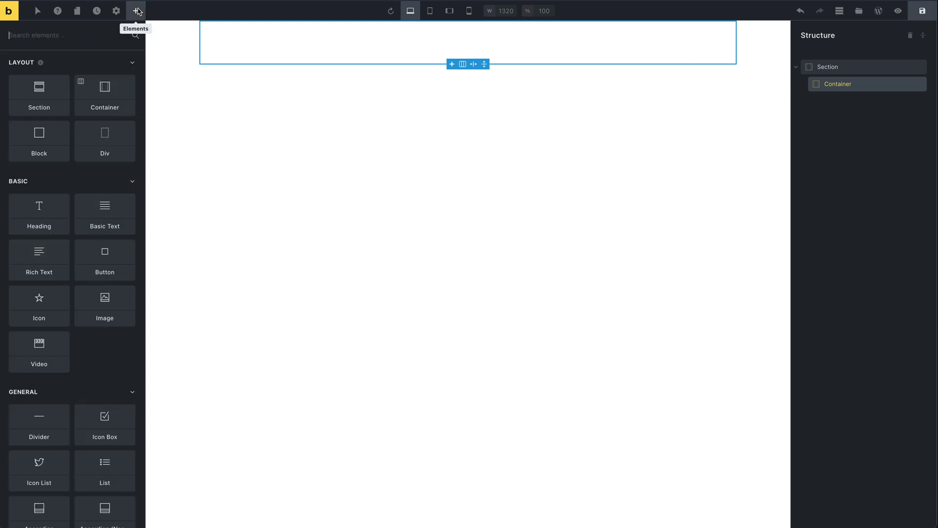
pyautogui.click(99, 97)
pyautogui.click(99, 99)
pyautogui.moveTo(99, 99); pyautogui.dragTo(569, 39)
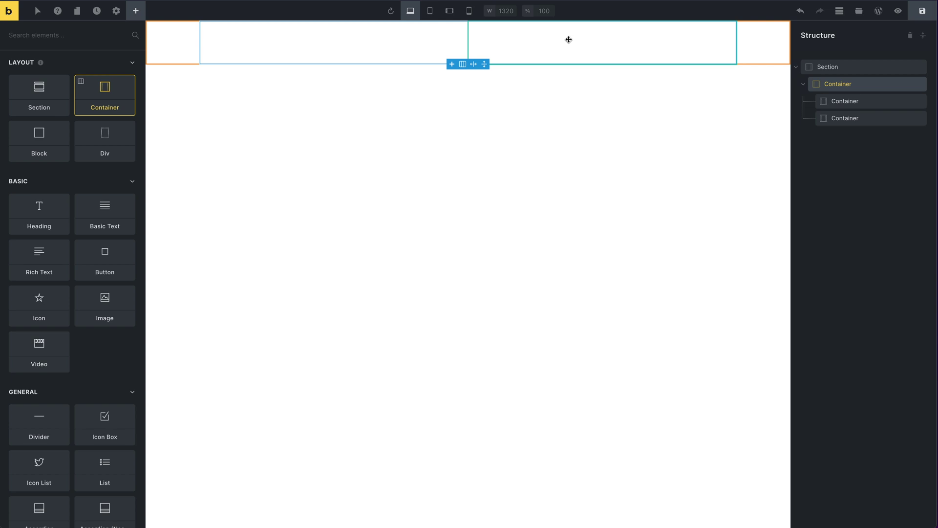
pyautogui.click(921, 100)
pyautogui.click(919, 101)
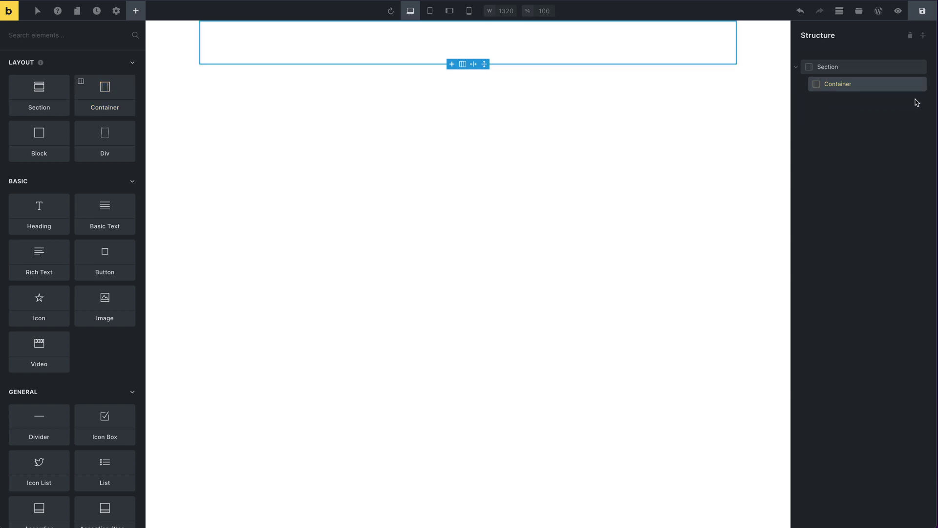
# Divide the inner Container into two columns using the 50 | 50 layout preset.
pyautogui.click(855, 88)
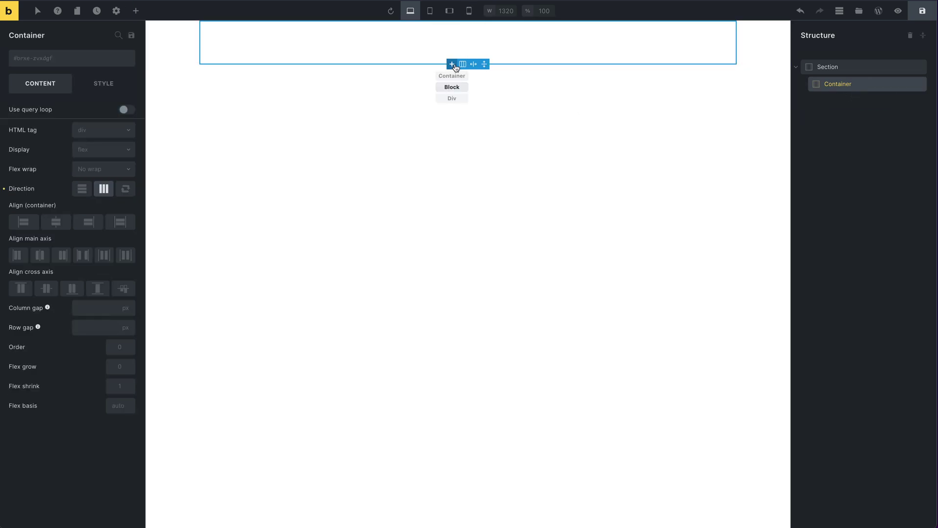
pyautogui.click(463, 64)
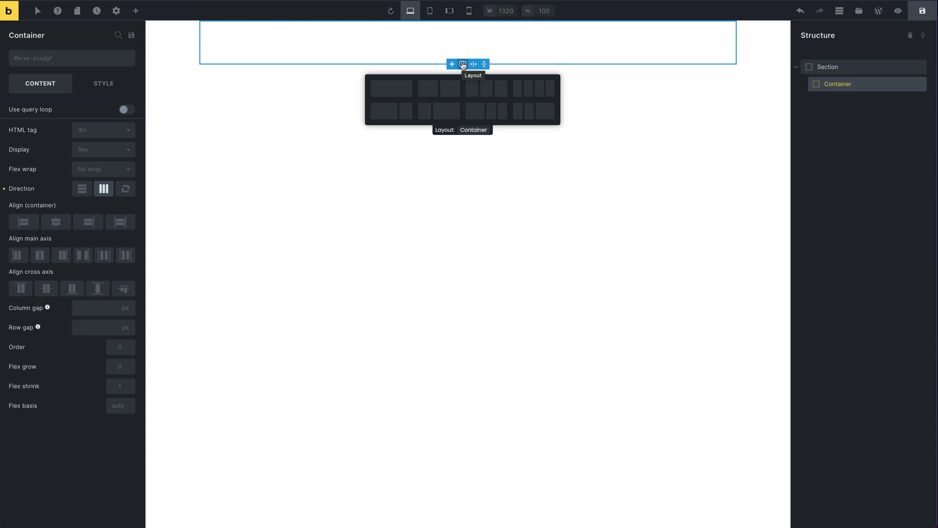
pyautogui.moveTo(471, 132)
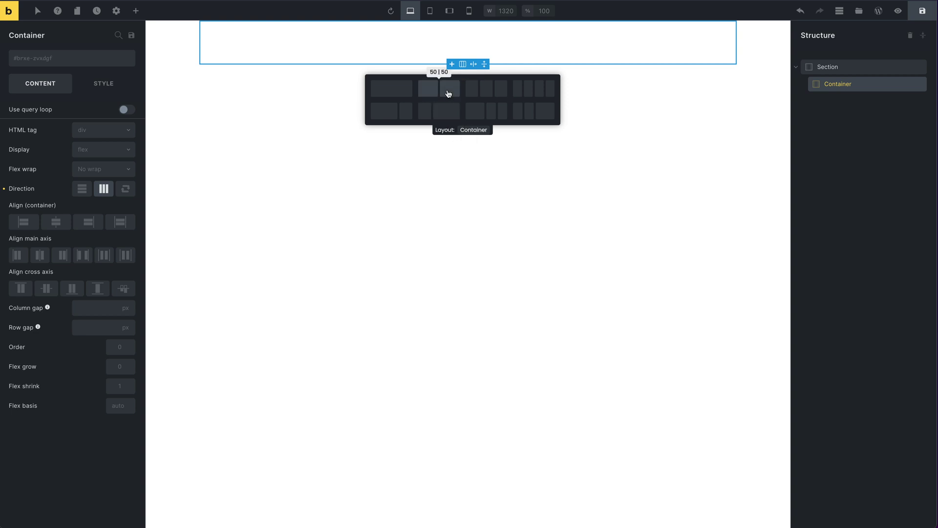
pyautogui.click(446, 92)
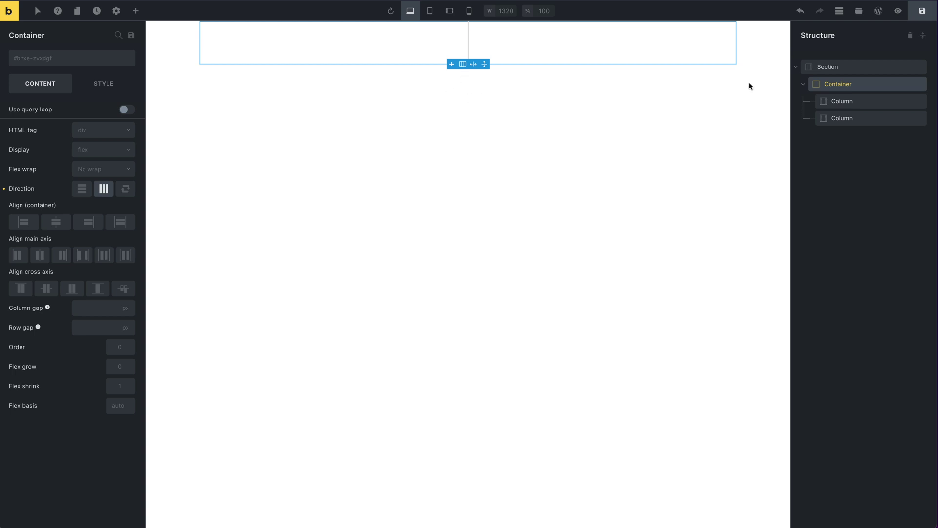
# Delete the Section together with its nested Container and columns to clear the canvas.
pyautogui.click(856, 105)
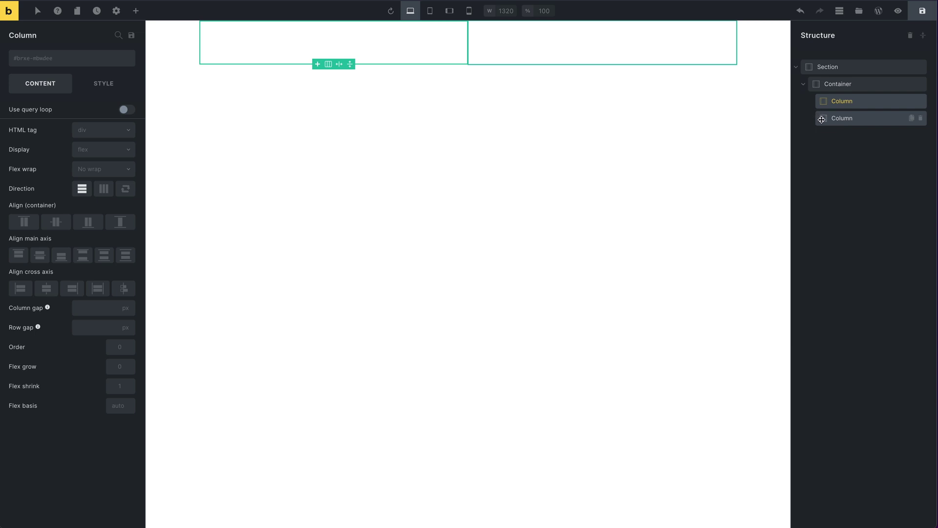
pyautogui.click(369, 138)
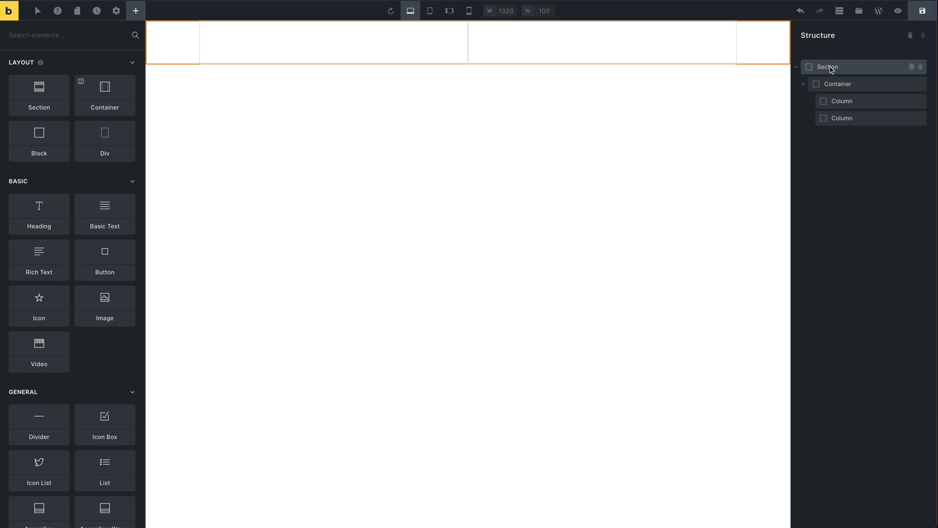
pyautogui.click(911, 37)
pyautogui.click(910, 37)
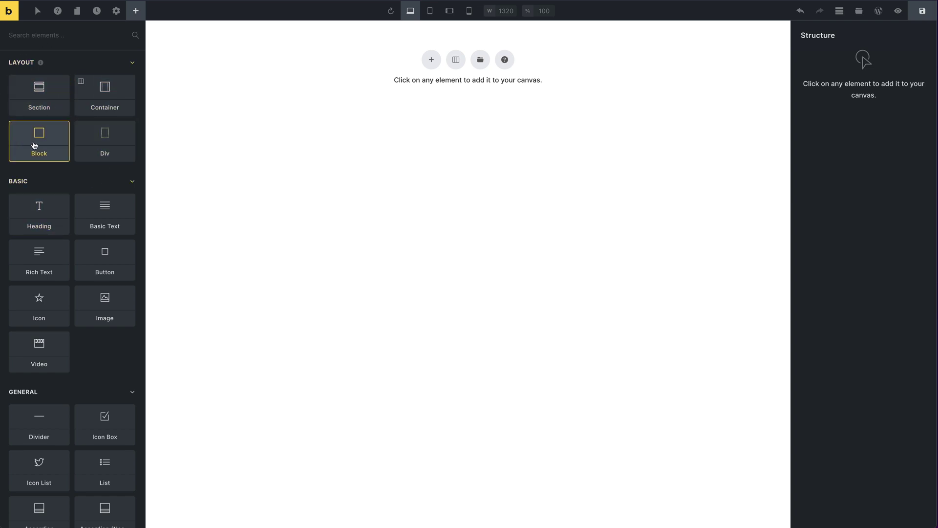
# Insert a Section with its nested Container on the empty canvas and select the Section.
pyautogui.moveTo(52, 93)
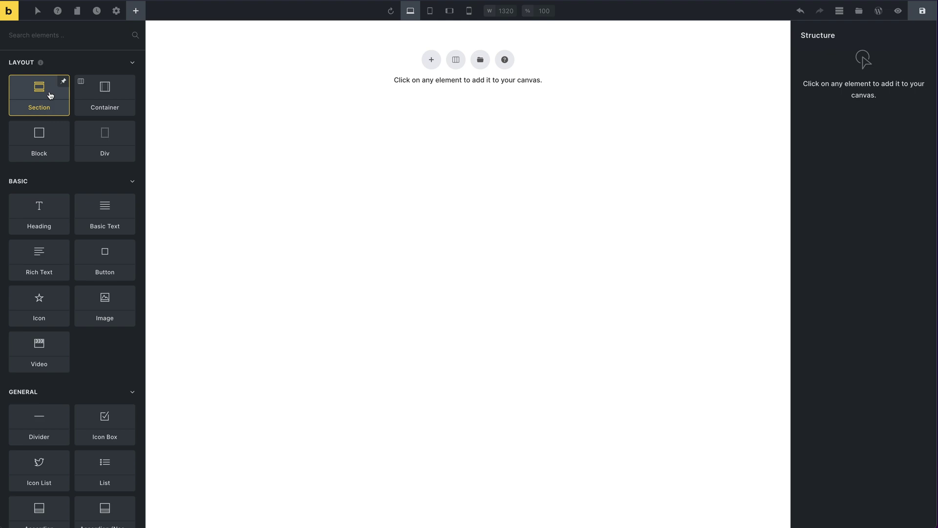
pyautogui.click(50, 96)
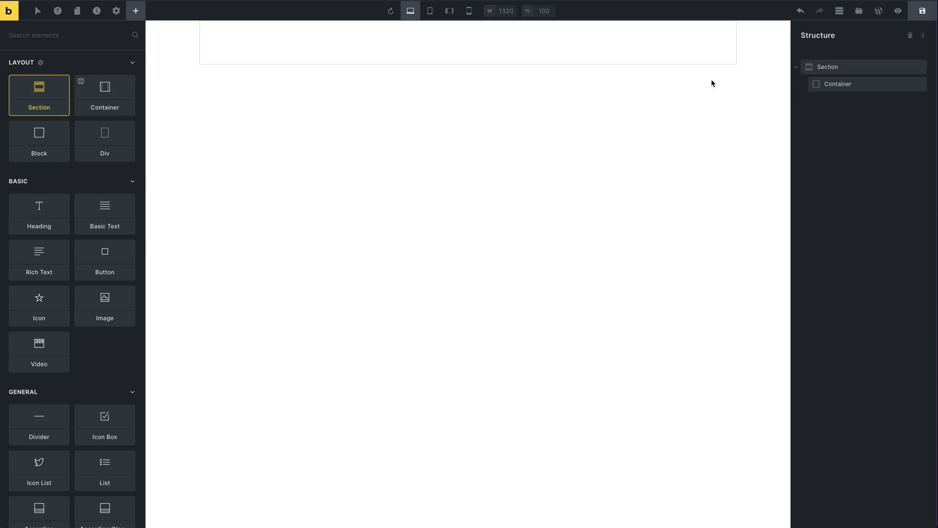
pyautogui.click(856, 69)
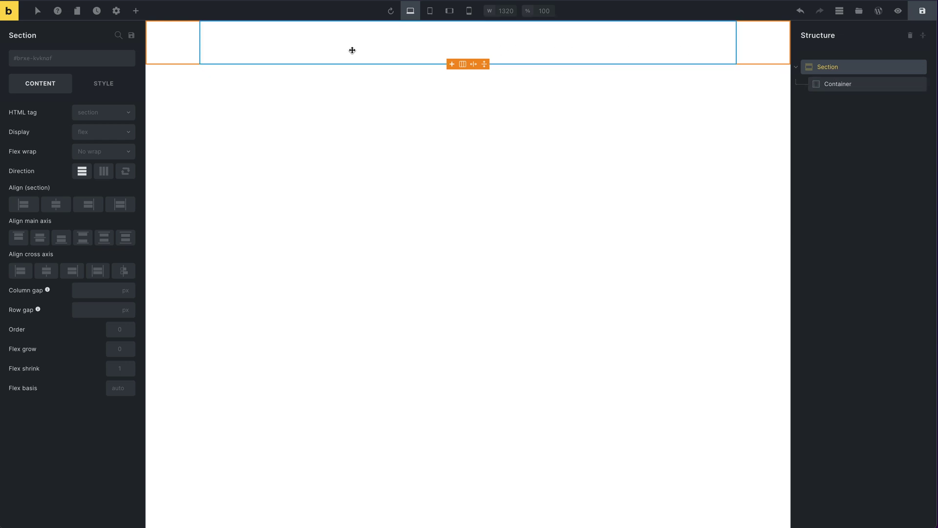
pyautogui.moveTo(464, 59)
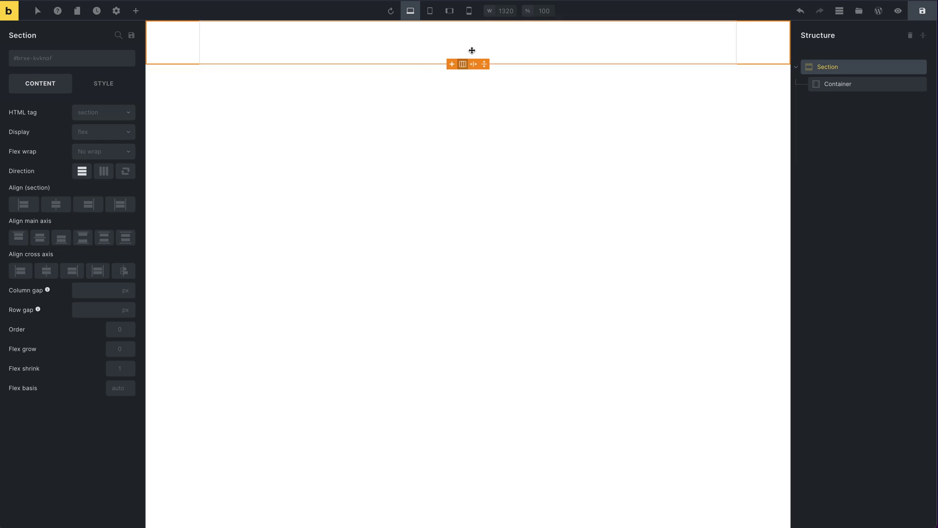
# Divide the Container into two columns with the 50 | 50 layout preset, using Block as the layout element.
pyautogui.click(868, 81)
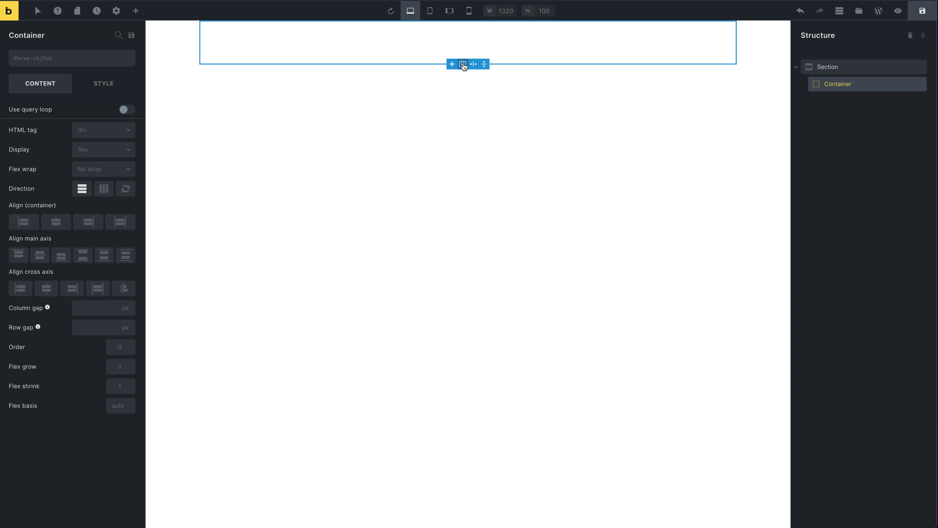
pyautogui.moveTo(463, 64)
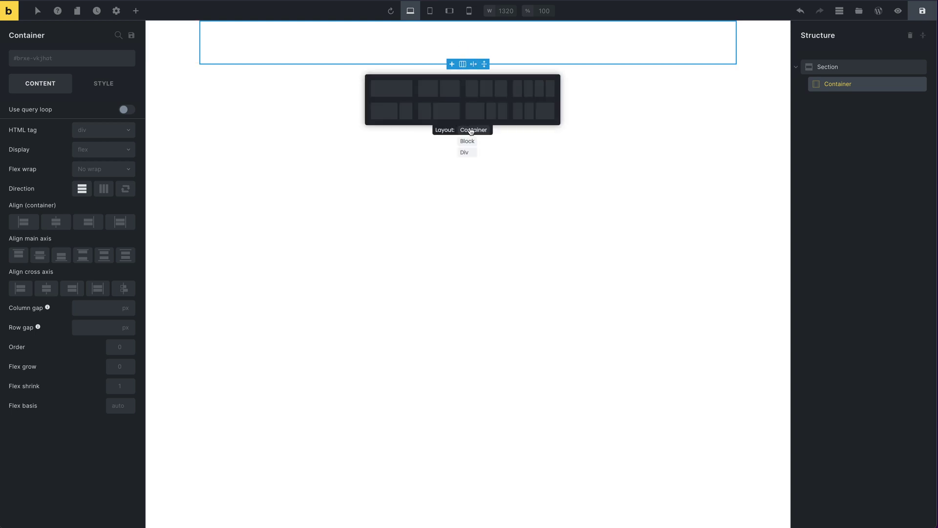
pyautogui.click(467, 142)
pyautogui.moveTo(471, 133)
pyautogui.moveTo(445, 80)
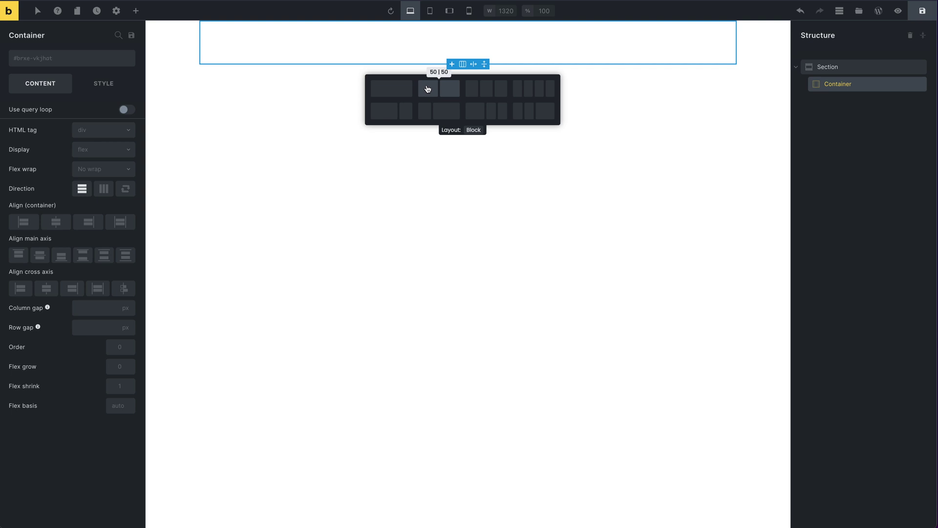
pyautogui.click(428, 88)
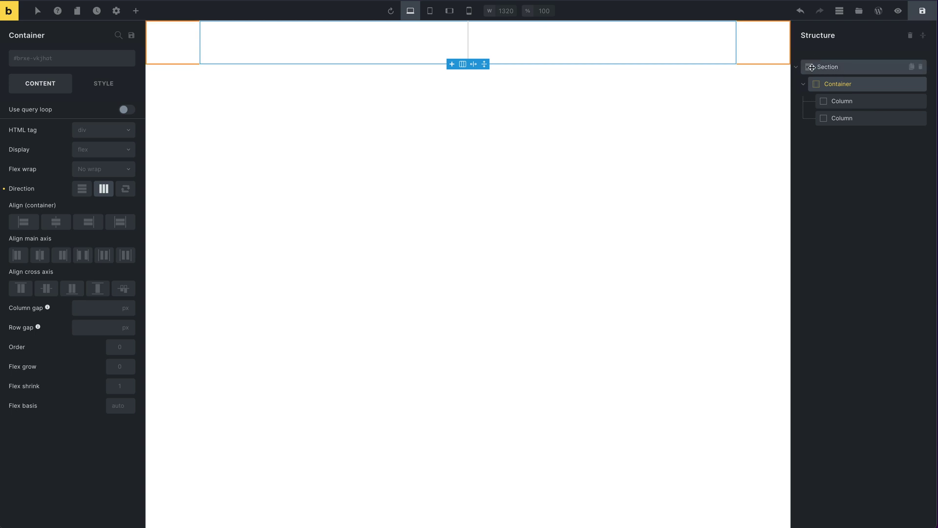
# Duplicate the first Column inside the Container twice.
pyautogui.click(848, 68)
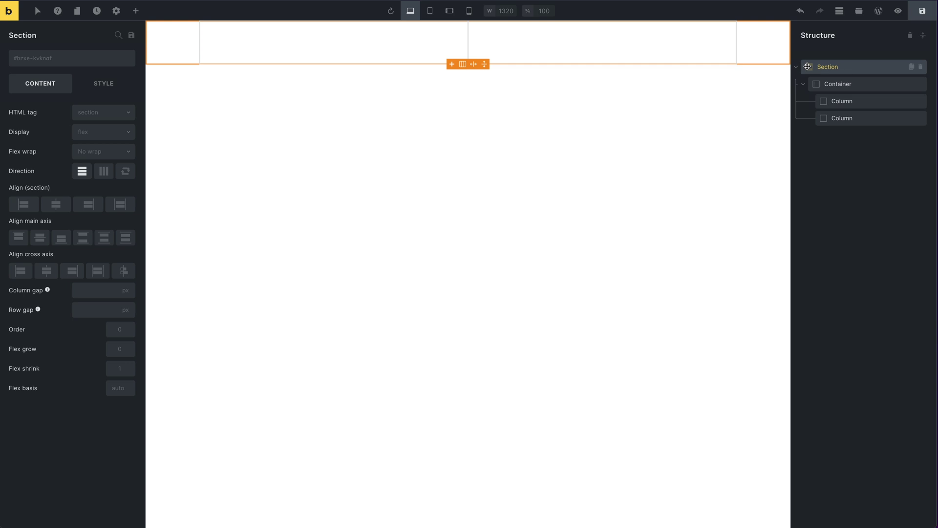
pyautogui.click(832, 100)
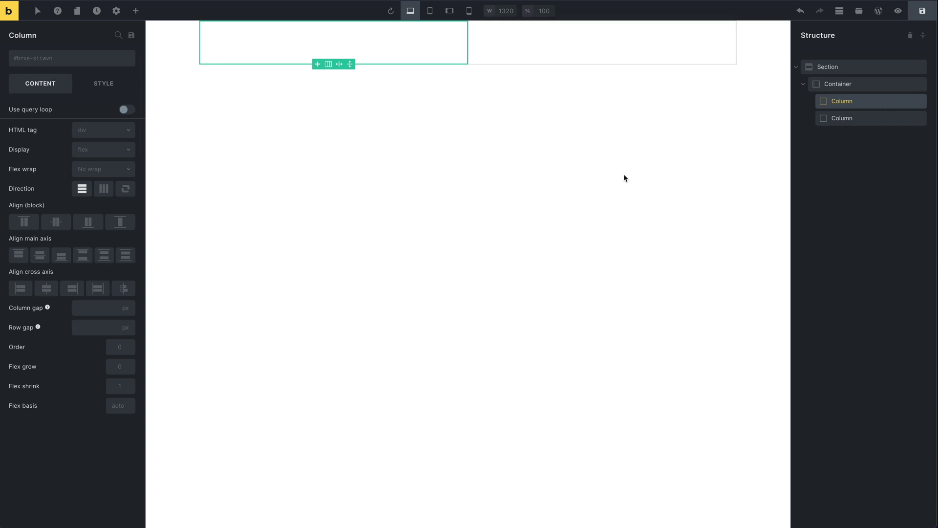
pyautogui.click(872, 84)
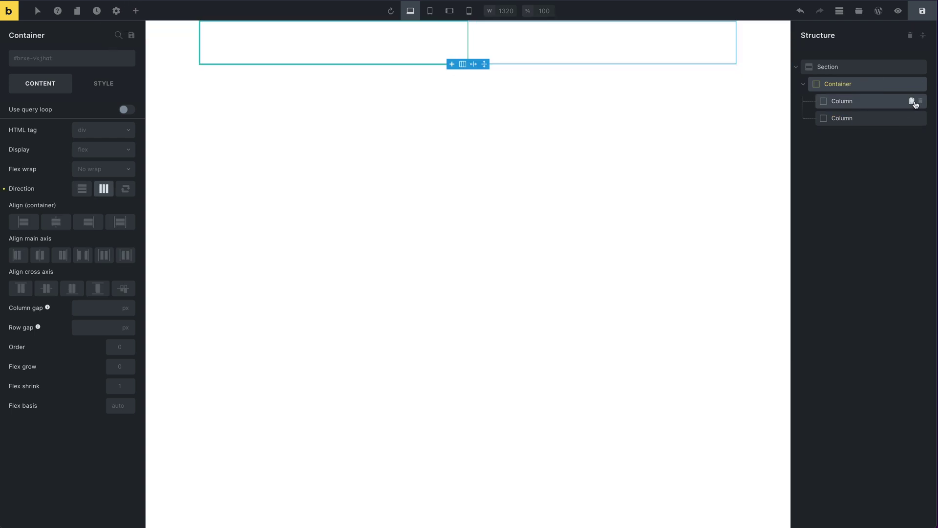
pyautogui.click(909, 101)
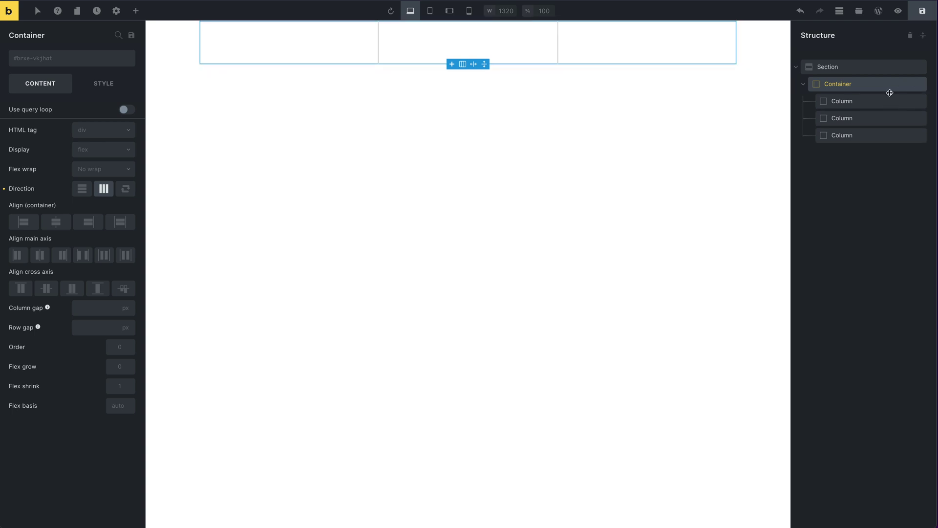
pyautogui.click(911, 102)
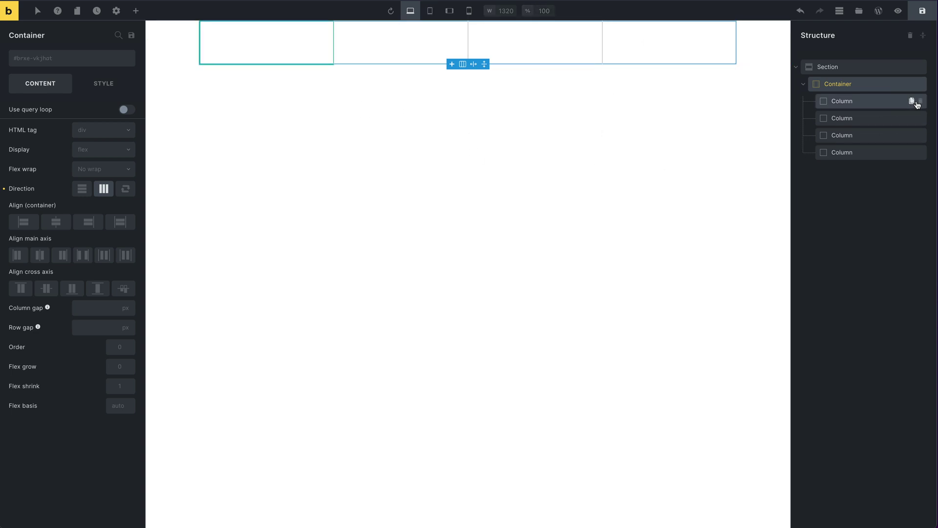
# Delete all the columns inside the Container one after another.
pyautogui.click(920, 102)
pyautogui.click(920, 101)
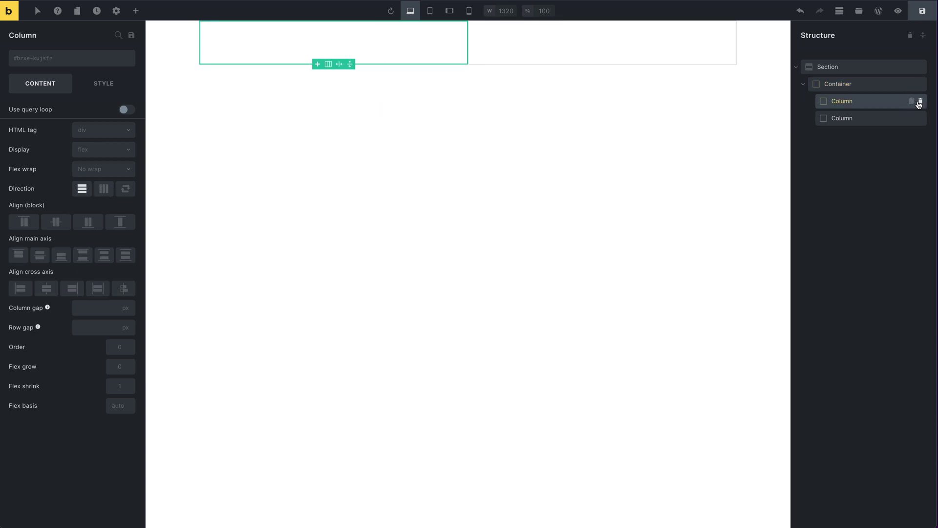
pyautogui.click(920, 101)
pyautogui.click(920, 101)
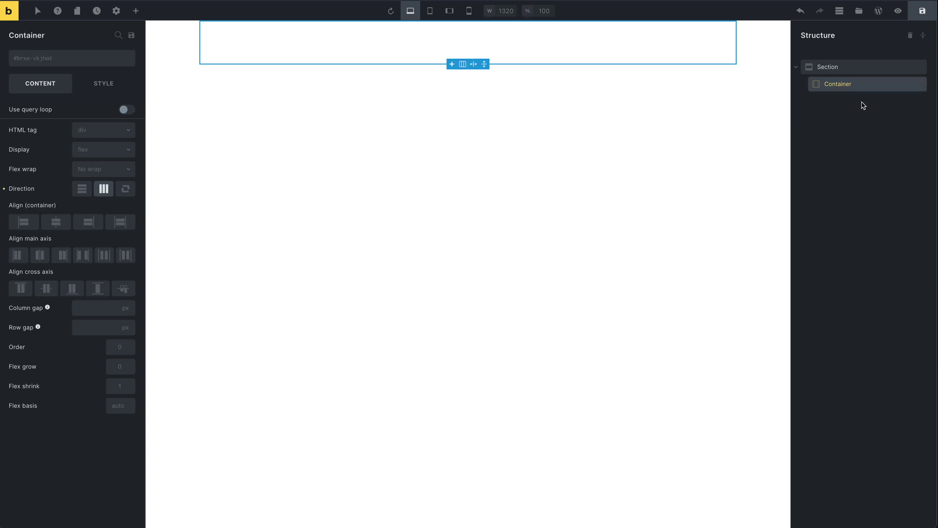
# Clear the canvas and insert a new Section whose Container is split by the 50 | 50 Block layout preset.
pyautogui.click(911, 36)
pyautogui.click(912, 36)
pyautogui.click(39, 92)
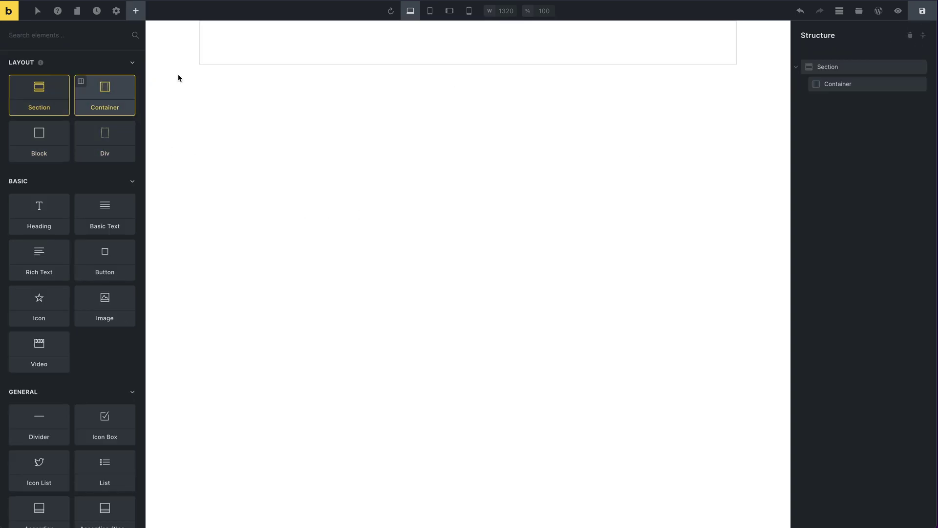
pyautogui.click(290, 51)
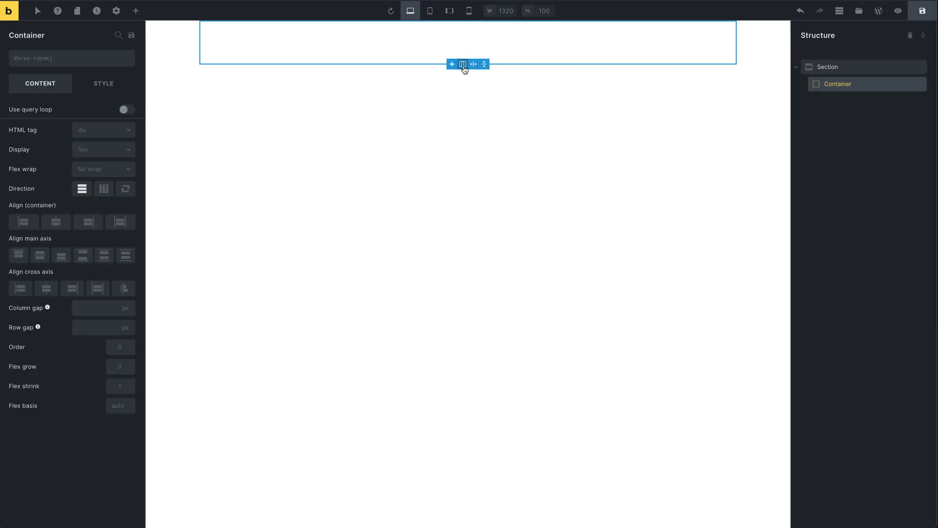
pyautogui.moveTo(463, 65)
pyautogui.click(449, 90)
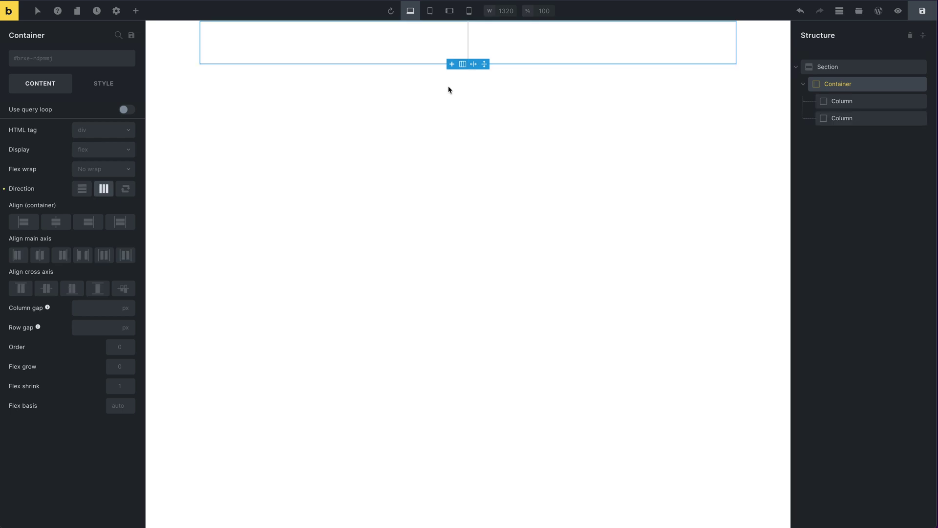
# Remove all elements and rebuild the Section with its Container divided into two 50 | 50 Block columns.
pyautogui.click(909, 35)
pyautogui.click(910, 36)
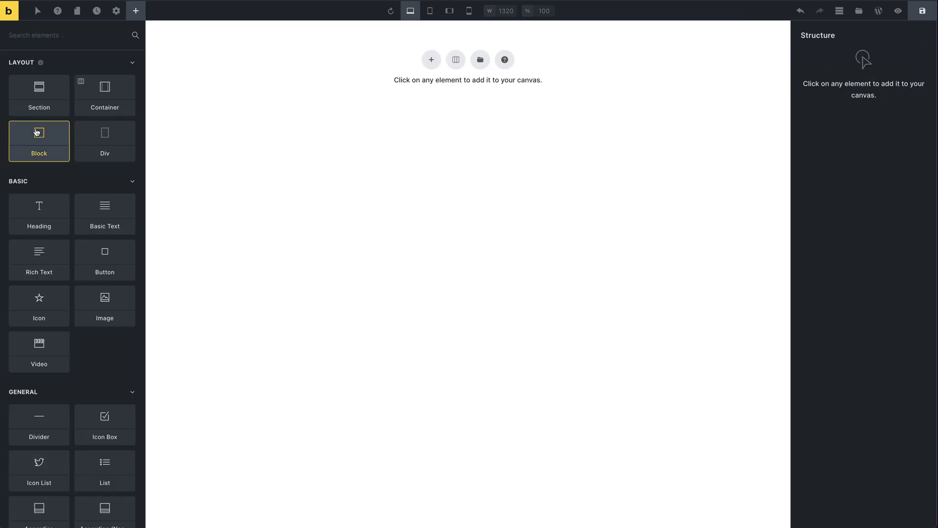
pyautogui.click(40, 91)
pyautogui.click(391, 46)
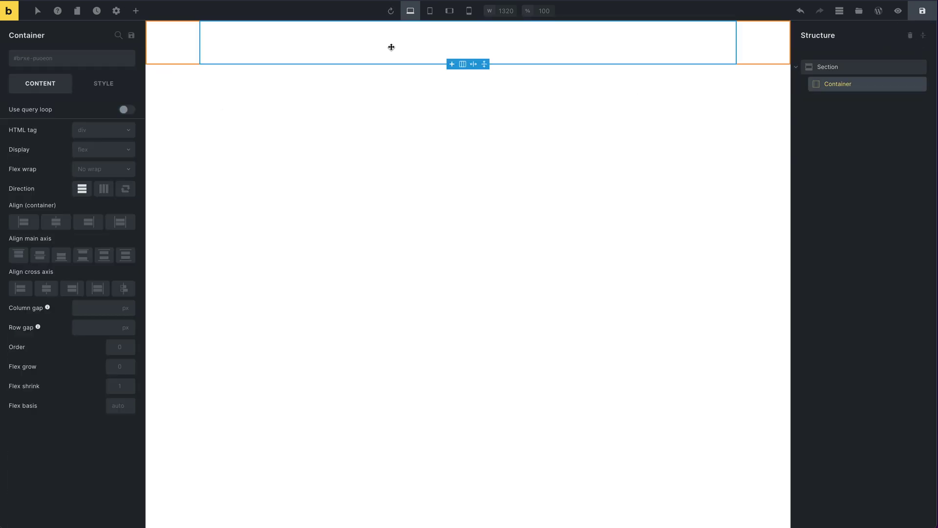
pyautogui.click(463, 66)
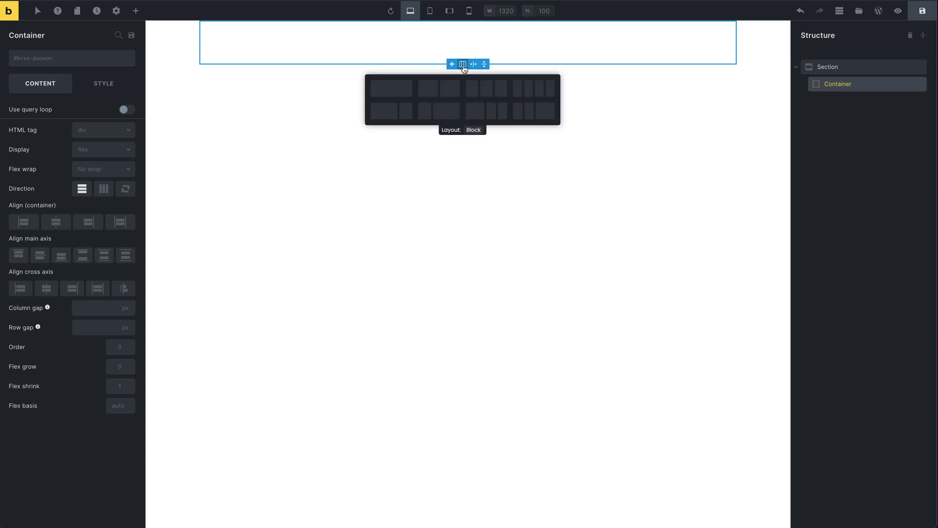
pyautogui.click(449, 92)
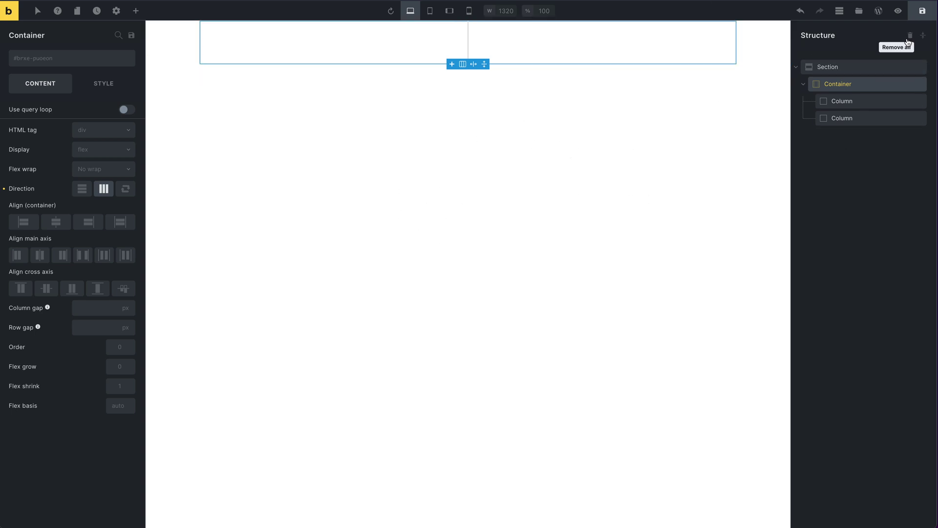
# Duplicate the collapsed Section twice and move the first Section down in the structure order.
pyautogui.click(414, 178)
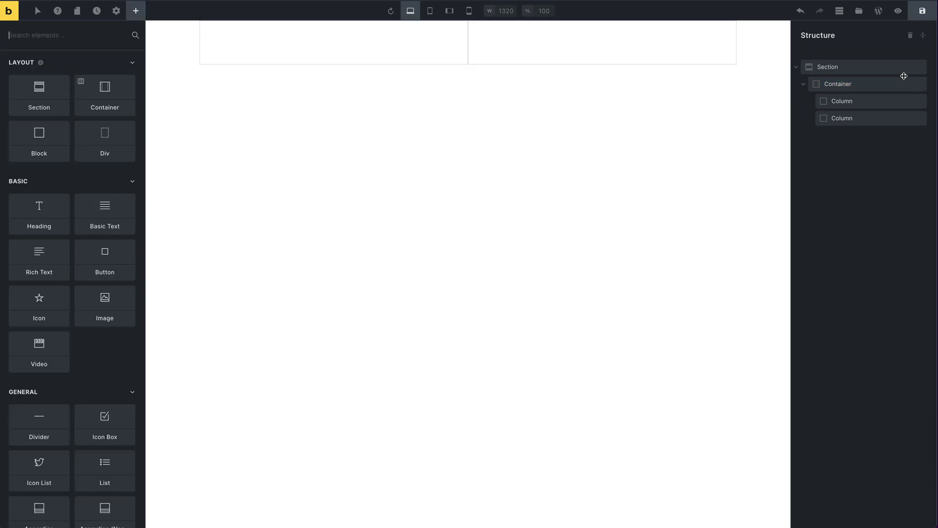
pyautogui.click(923, 36)
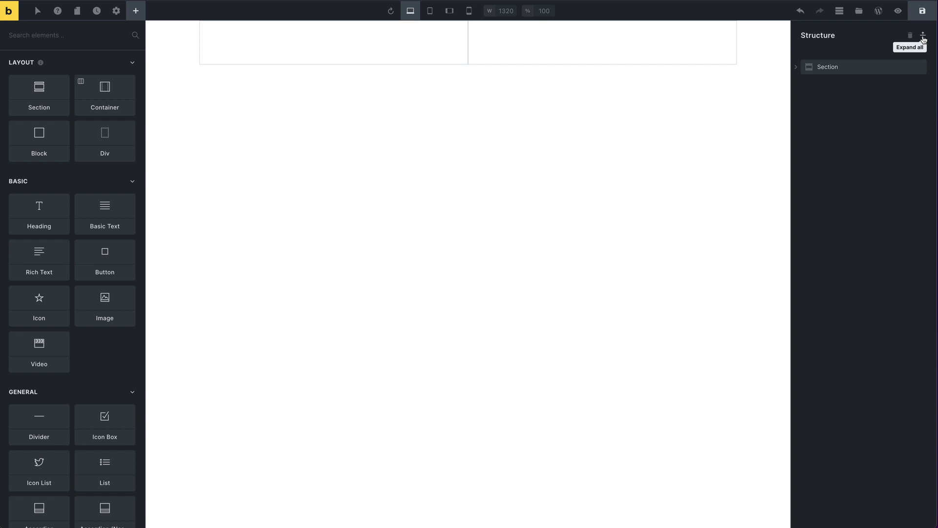
pyautogui.click(911, 68)
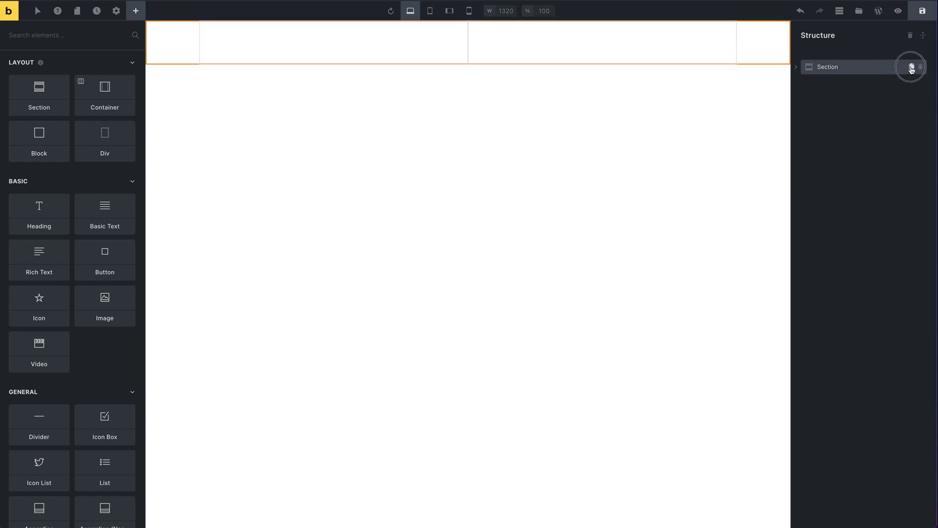
pyautogui.click(911, 68)
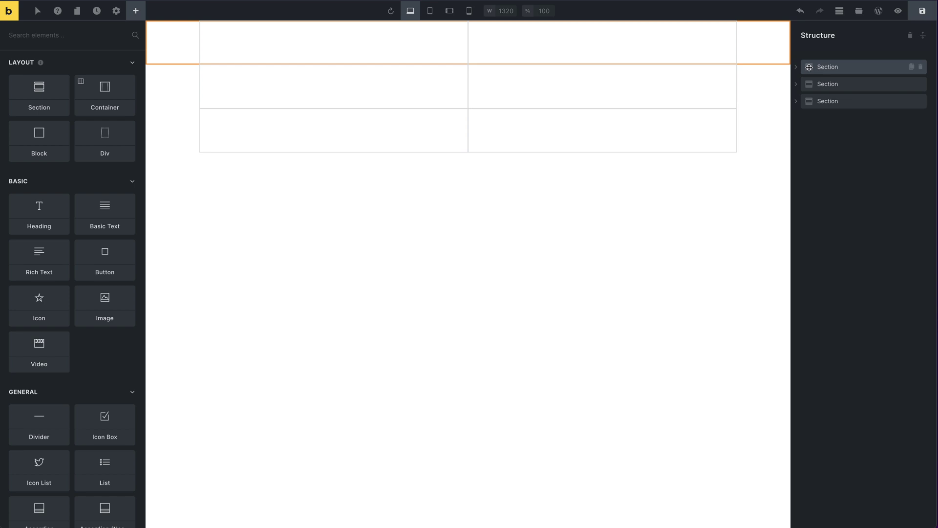
pyautogui.moveTo(809, 67); pyautogui.dragTo(813, 96)
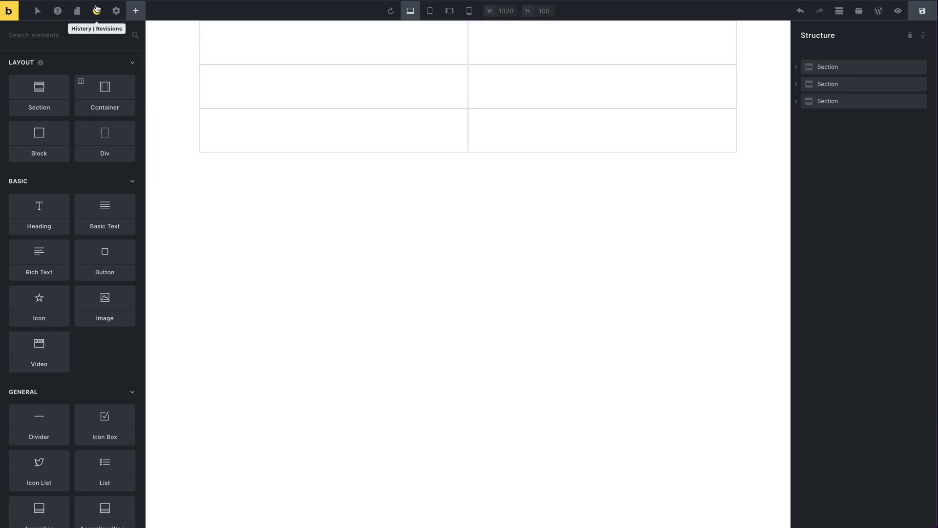
# Open the Section element settings of the Dev theme style.
pyautogui.click(115, 11)
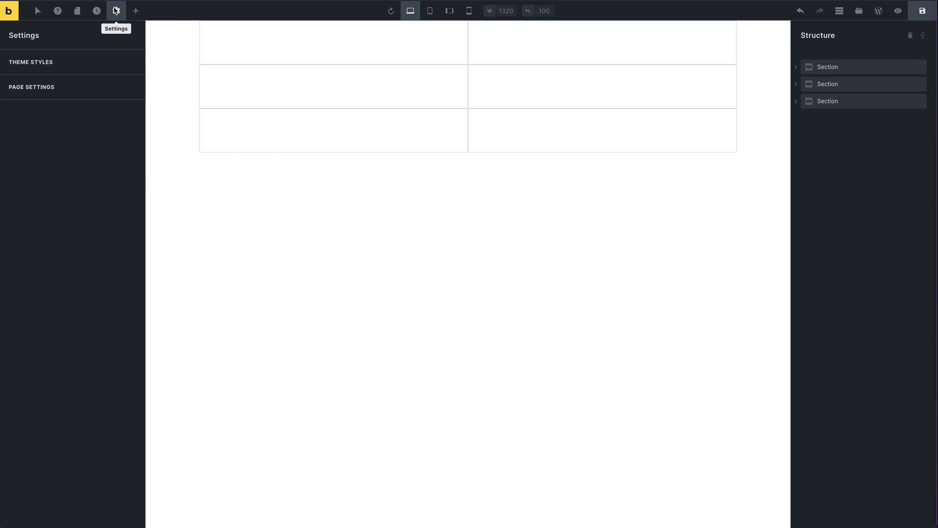
pyautogui.click(90, 61)
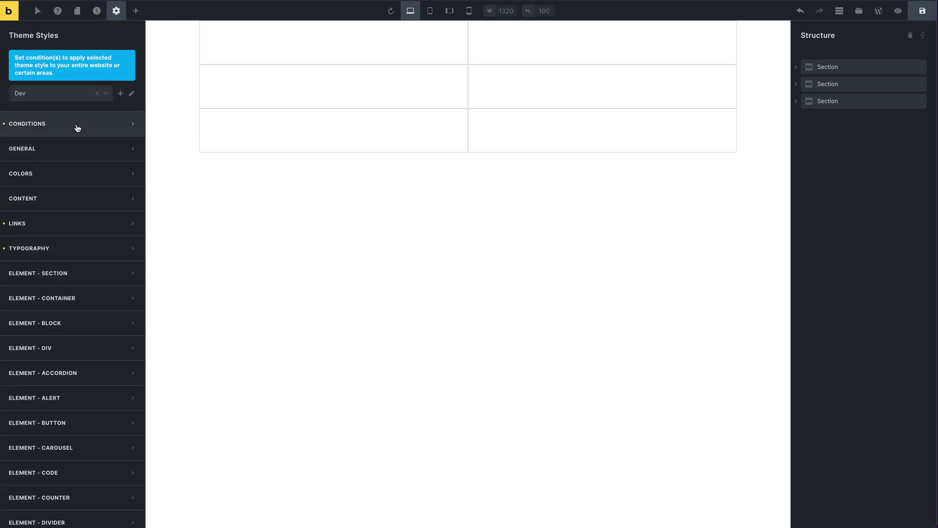
pyautogui.click(101, 277)
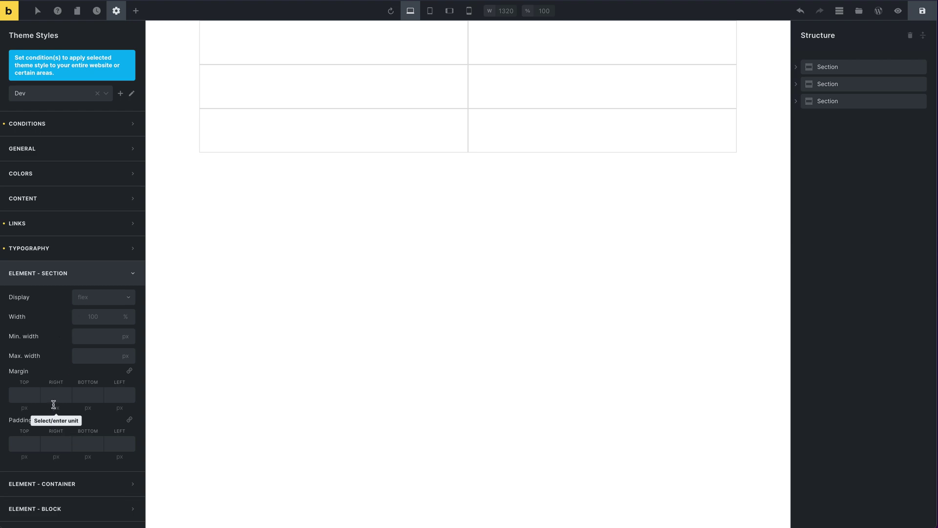
# Try a bottom margin of 60 px for Section elements in the theme style and reset the margin.
pyautogui.click(85, 395)
pyautogui.write('60')
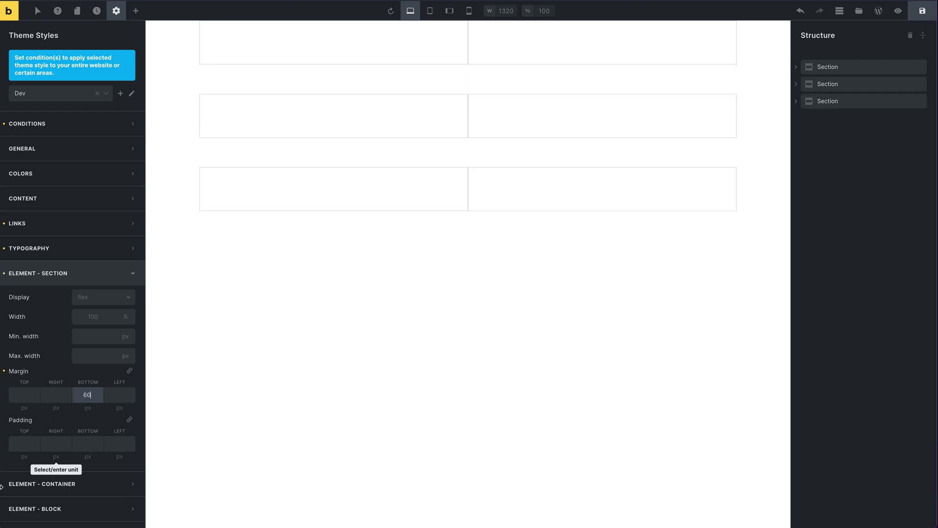
pyautogui.click(4, 370)
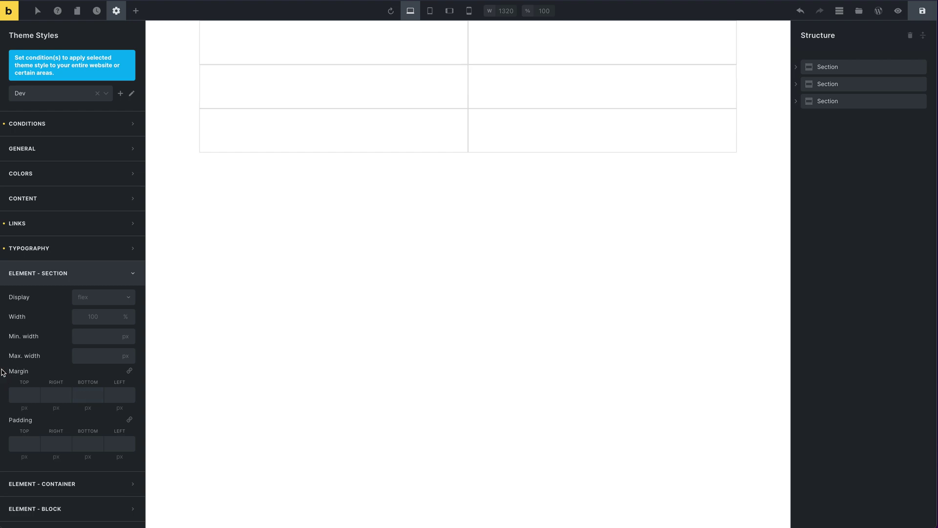
# Set the right and left padding of Section elements in the theme style to 15 px.
pyautogui.click(50, 444)
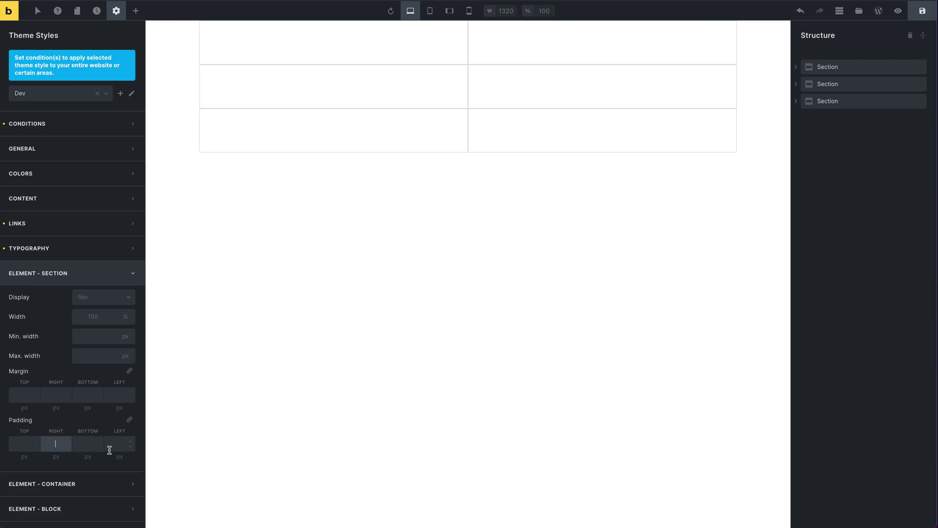
pyautogui.write('15')
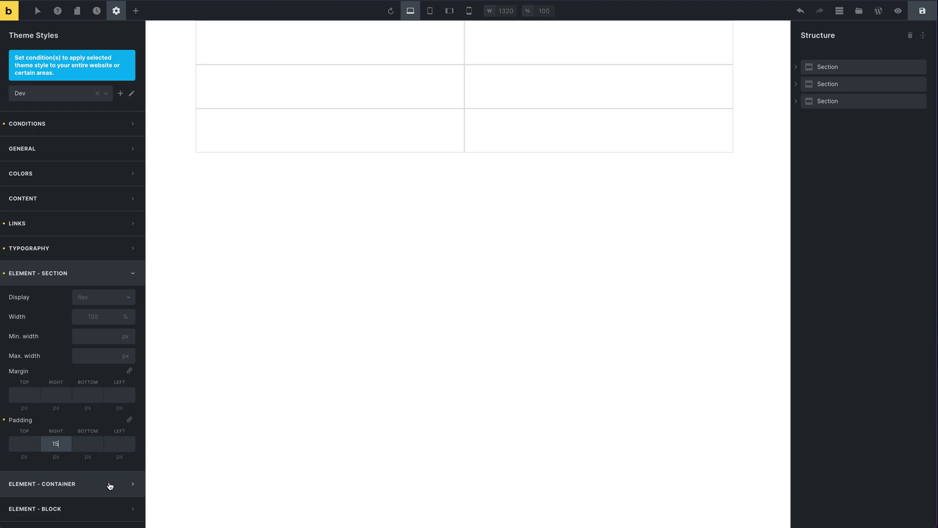
pyautogui.click(112, 448)
pyautogui.write('15')
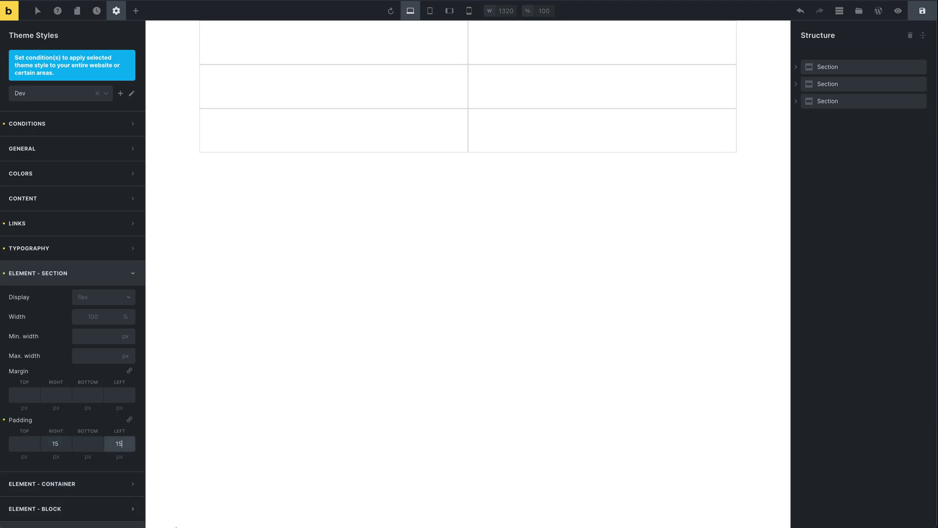
# Preview the sections' side padding at the tablet portrait breakpoint, and return to the desktop view.
pyautogui.click(430, 11)
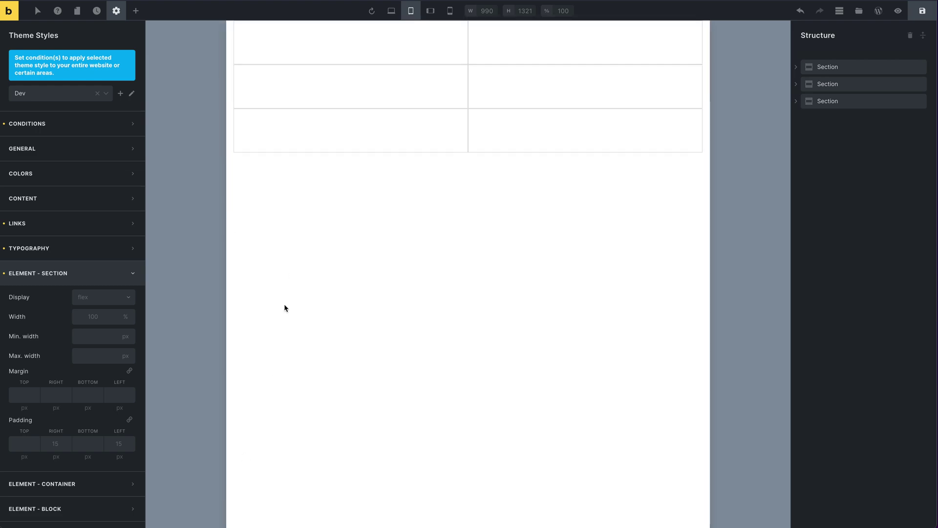
pyautogui.click(391, 10)
# Reset the Section element settings in the Dev theme style and open its Container element settings.
pyautogui.click(3, 275)
pyautogui.click(71, 272)
pyautogui.click(85, 296)
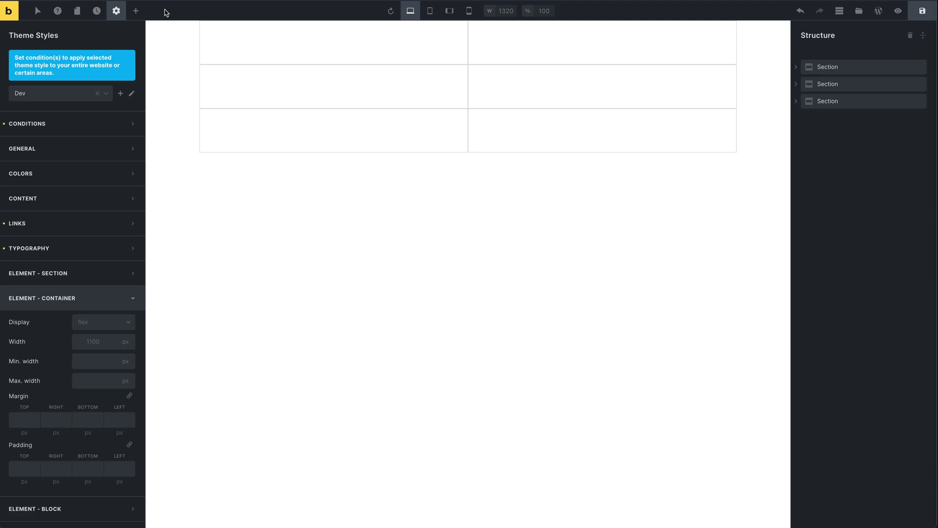
pyautogui.click(707, 225)
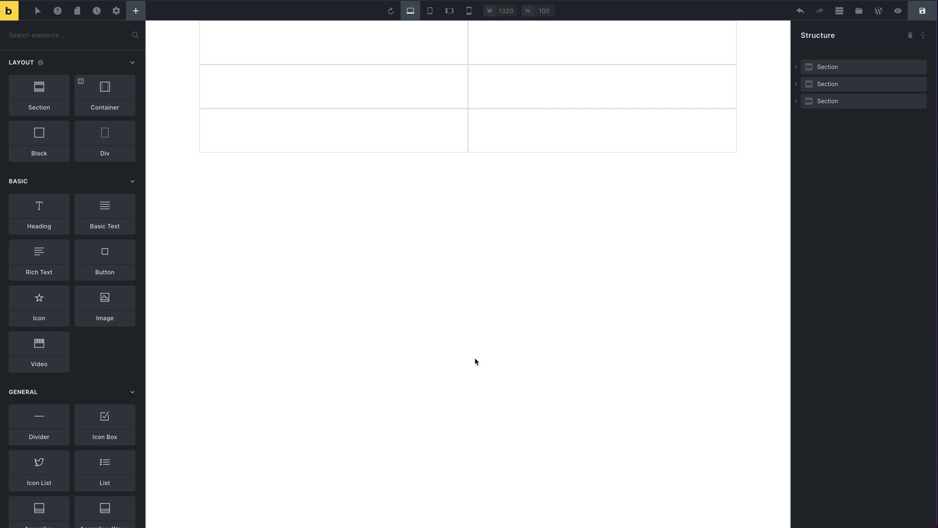
# Examine the Convert options in the Bricks settings in WordPress, especially converting "Container" to new "Section" & "Block" elements.
pyautogui.click(475, 359)
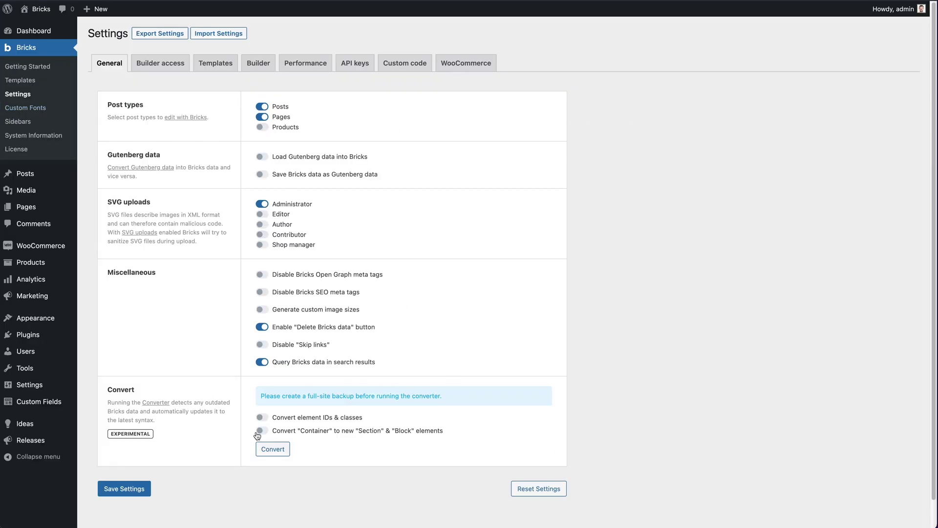
pyautogui.click(421, 432)
pyautogui.click(622, 316)
pyautogui.moveTo(323, 398); pyautogui.dragTo(413, 396)
pyautogui.click(550, 395)
pyautogui.click(606, 196)
pyautogui.click(702, 306)
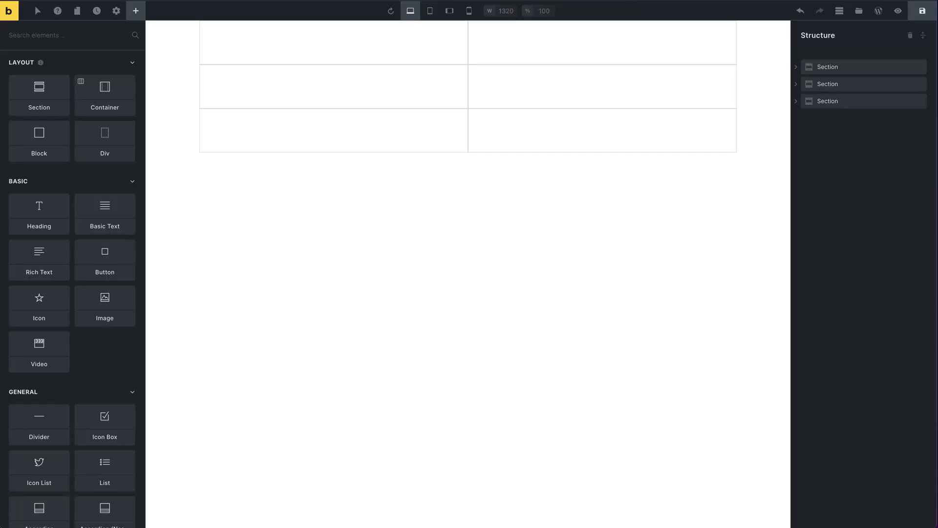
# Delete the second column of the last Section and convert its remaining column into a Div.
pyautogui.click(621, 230)
pyautogui.click(605, 149)
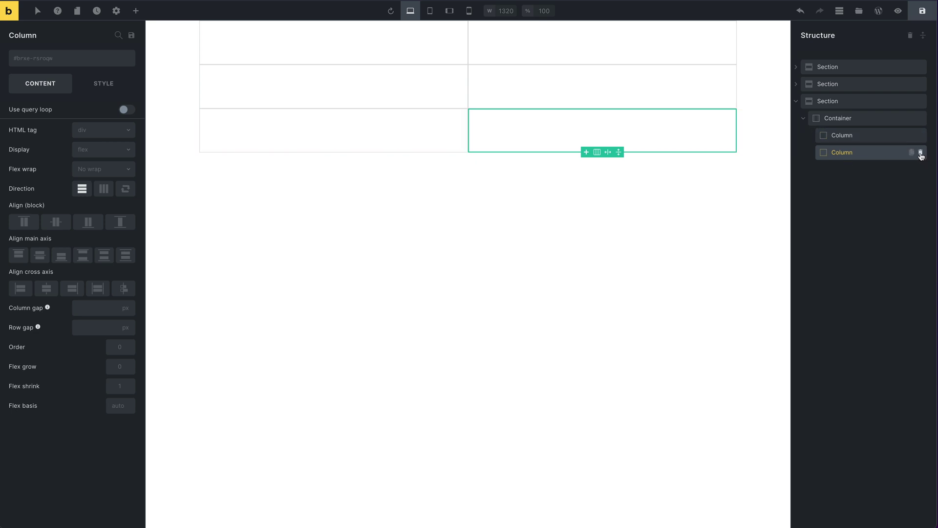
pyautogui.click(919, 152)
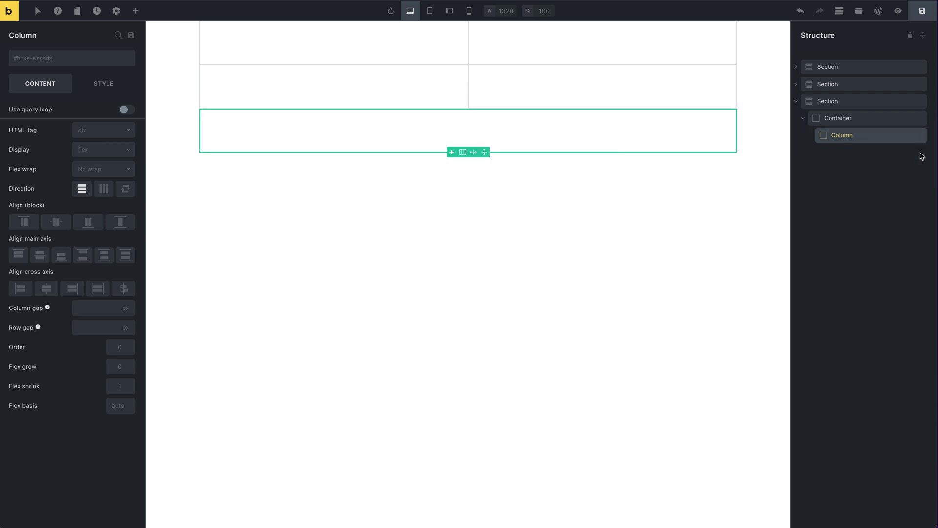
pyautogui.rightClick(861, 137)
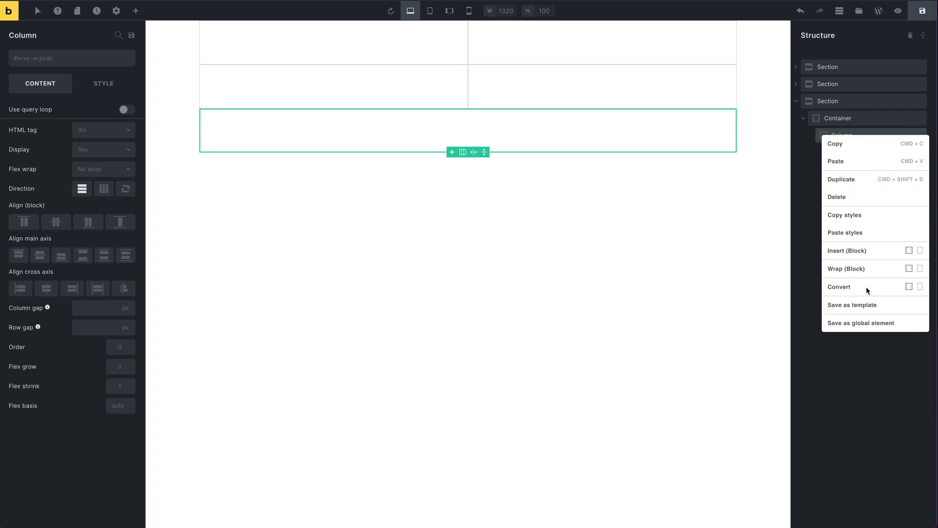
pyautogui.click(920, 289)
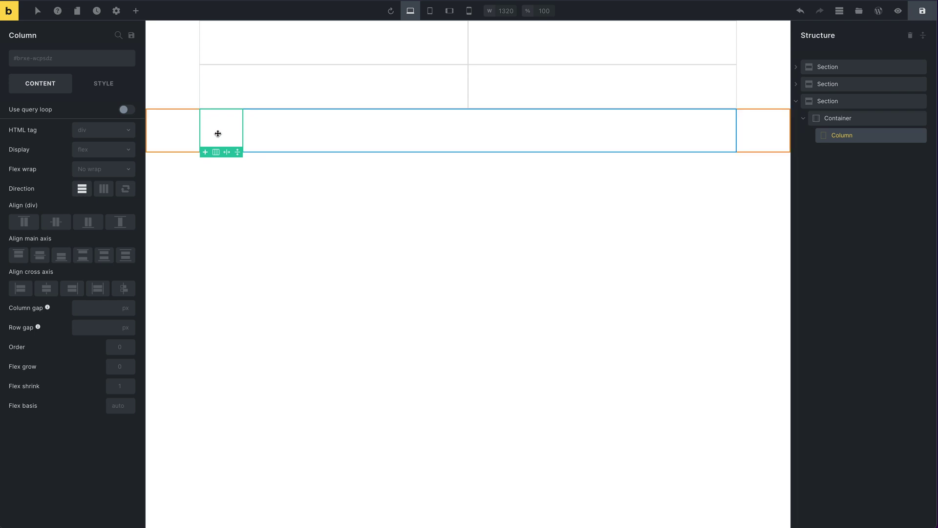
# Add a Heading inside the converted column and rename that column Div.
pyautogui.click(137, 11)
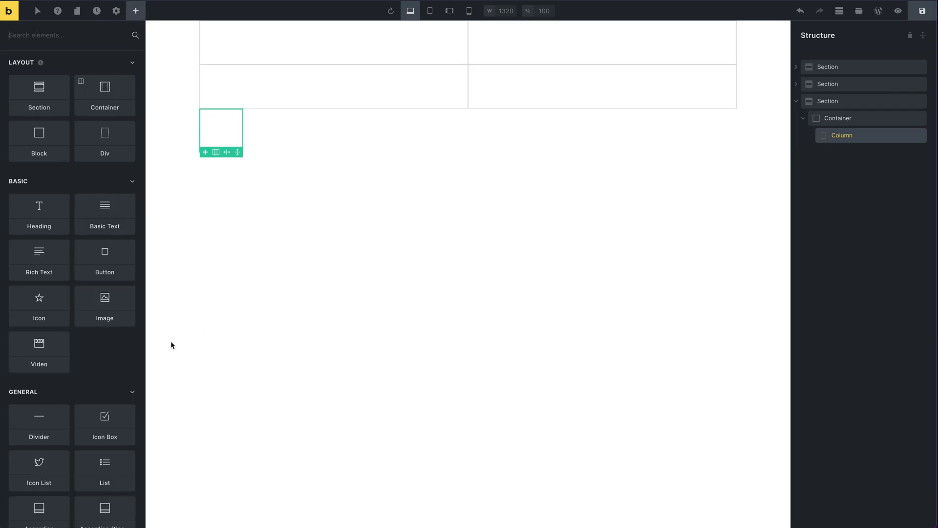
pyautogui.click(30, 209)
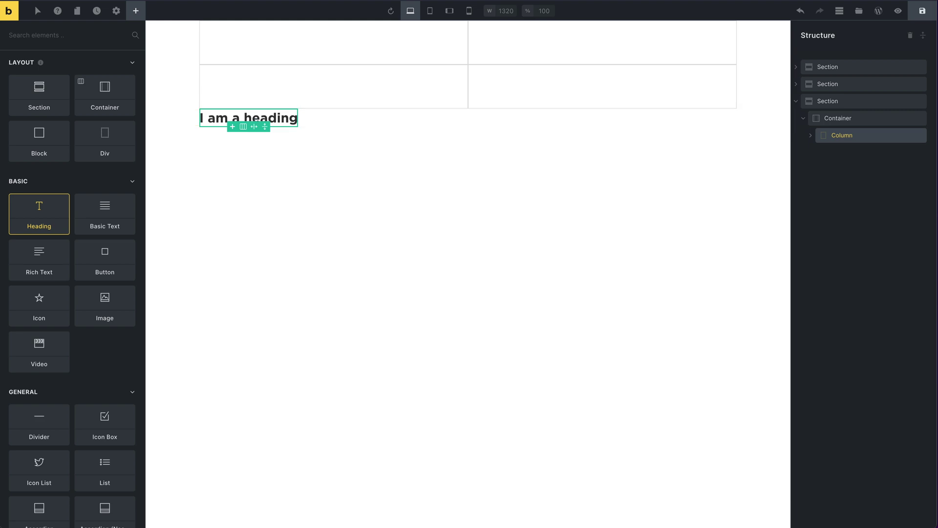
pyautogui.click(850, 137)
pyautogui.doubleClick(841, 136)
pyautogui.write('Div')
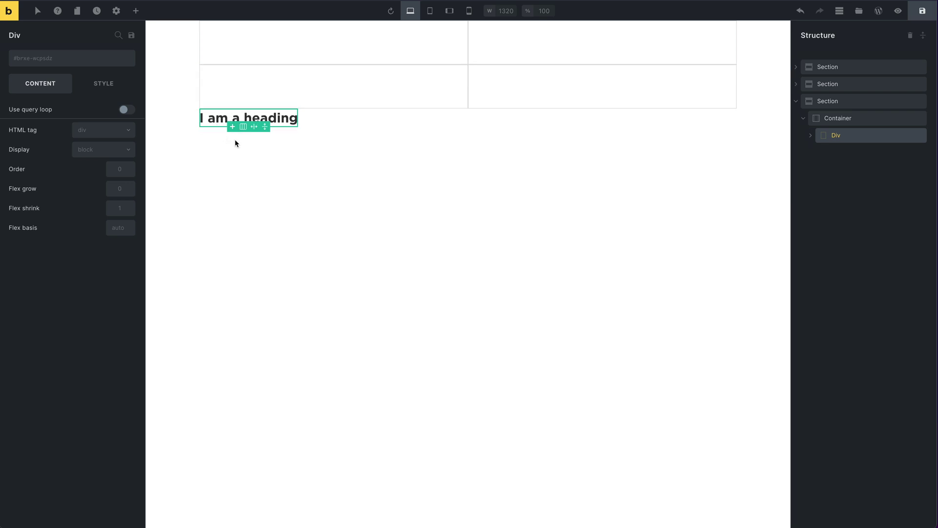
# Add an Icon below the Heading inside the Div and deselect the element.
pyautogui.click(810, 136)
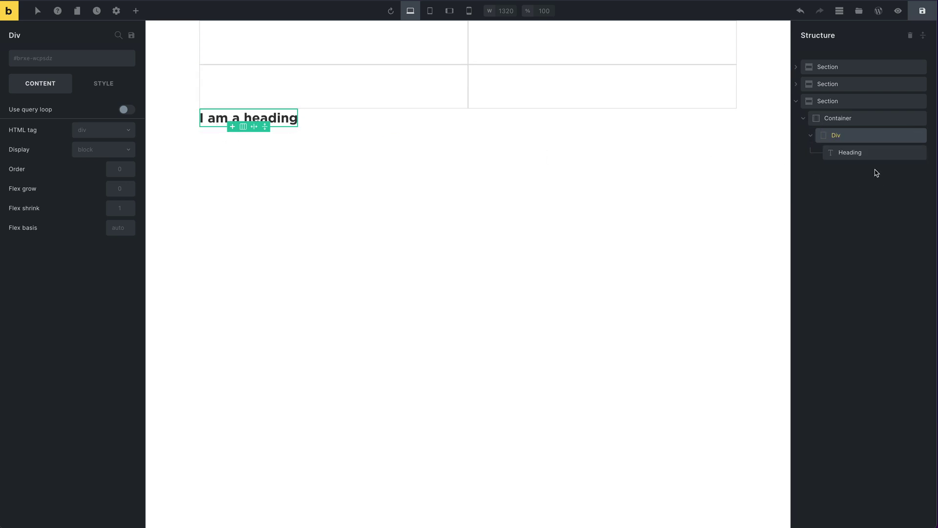
pyautogui.click(140, 16)
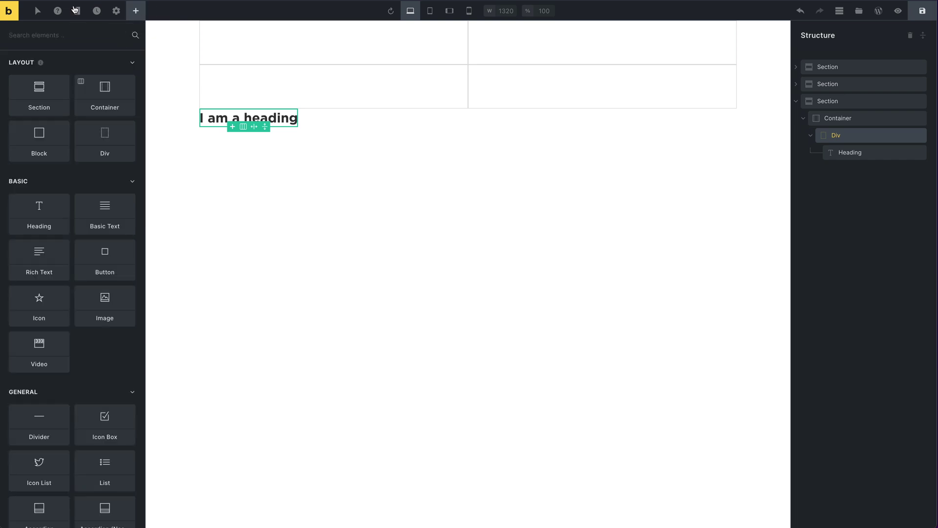
pyautogui.click(53, 301)
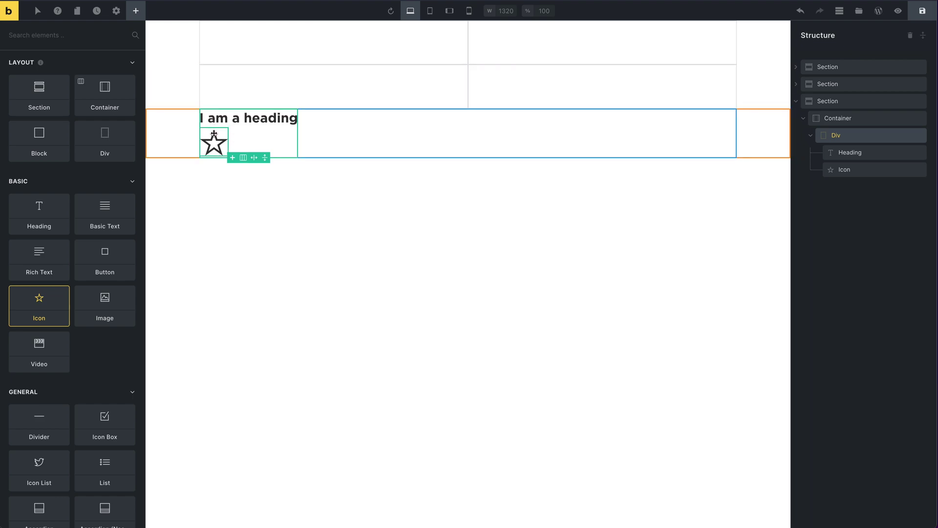
pyautogui.click(469, 331)
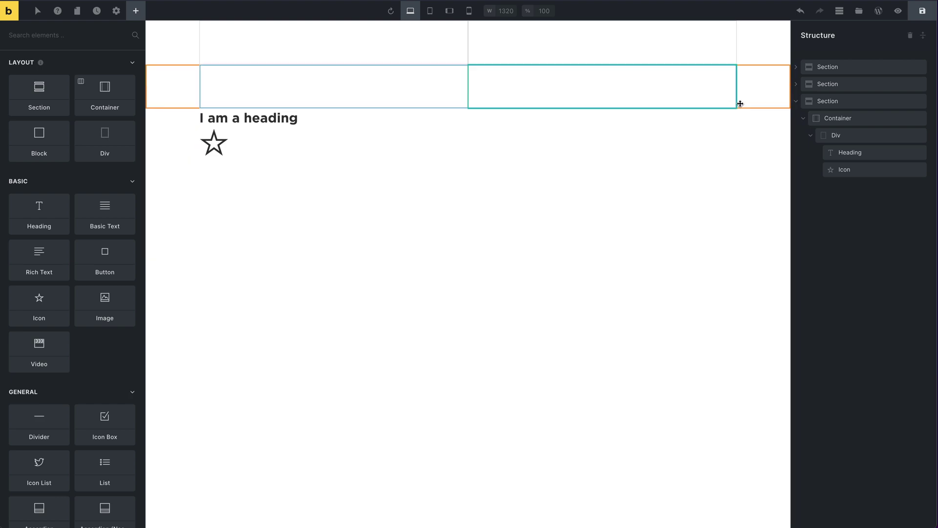
# Delete all elements from the page and search the element library for "nest".
pyautogui.click(911, 35)
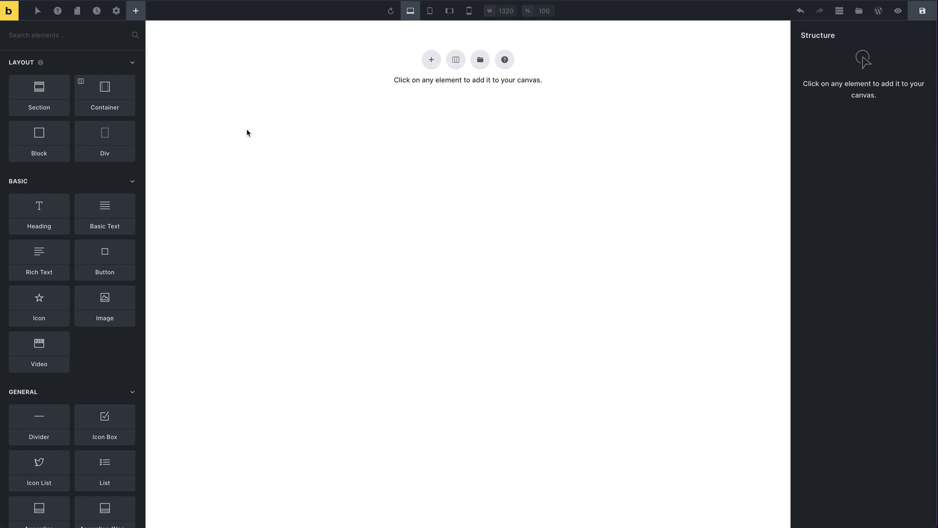
pyautogui.click(102, 40)
pyautogui.click(103, 39)
pyautogui.write('sl')
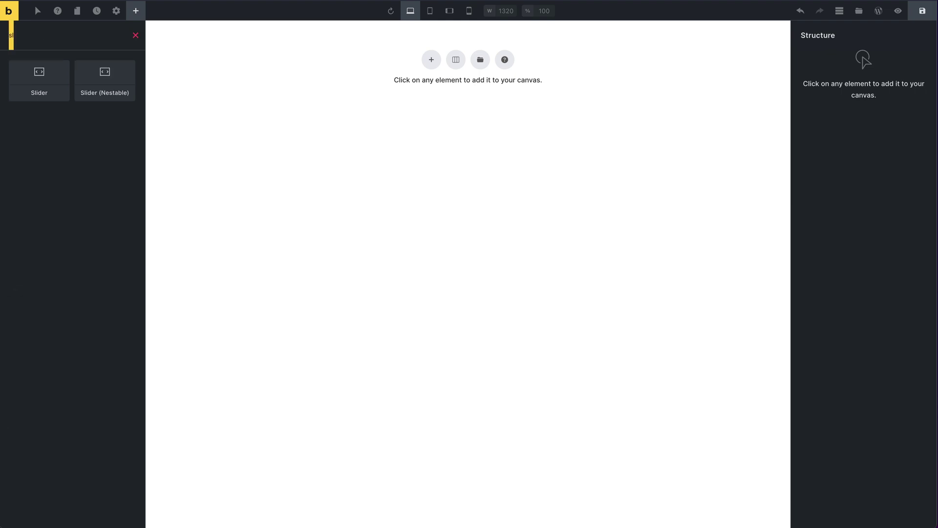
pyautogui.press('BackSpace')
pyautogui.press('BackSpace')
pyautogui.write('nest')
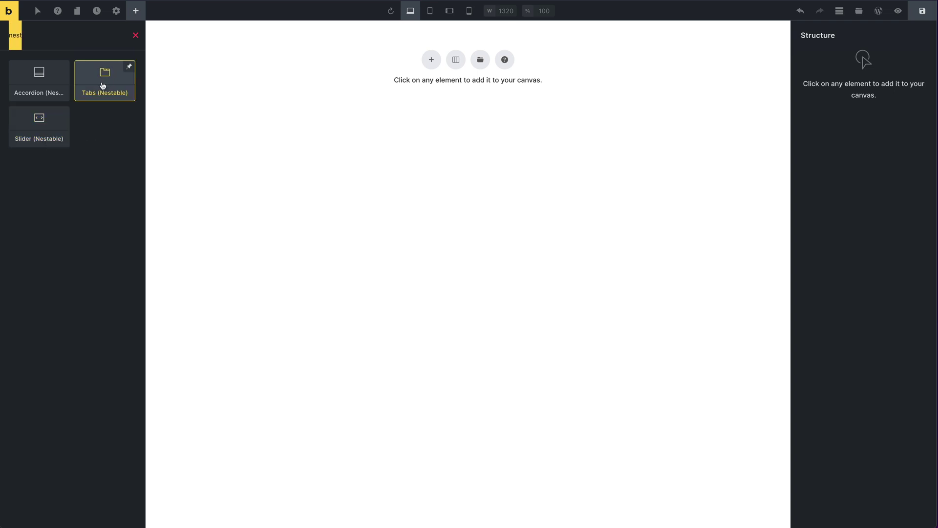
# Add a Slider (Nestable) to the empty page and expand its full structure.
pyautogui.click(43, 117)
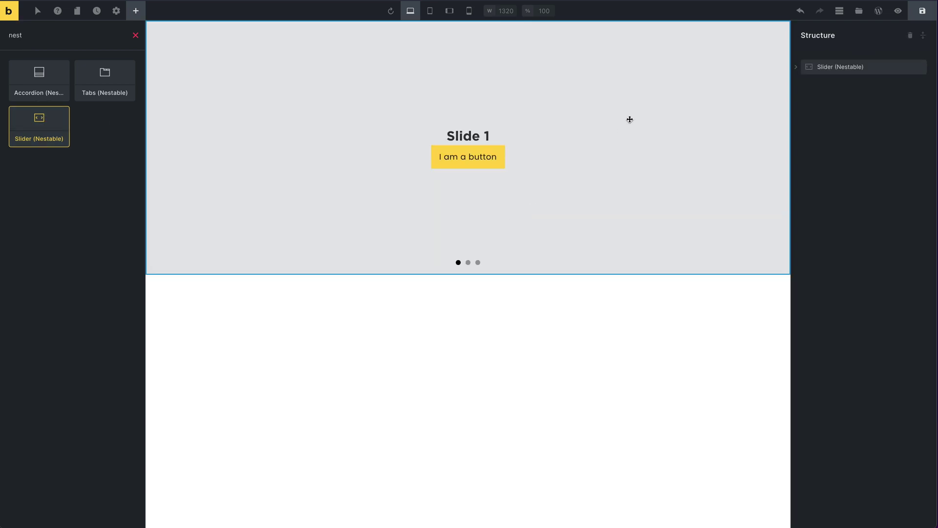
pyautogui.click(923, 35)
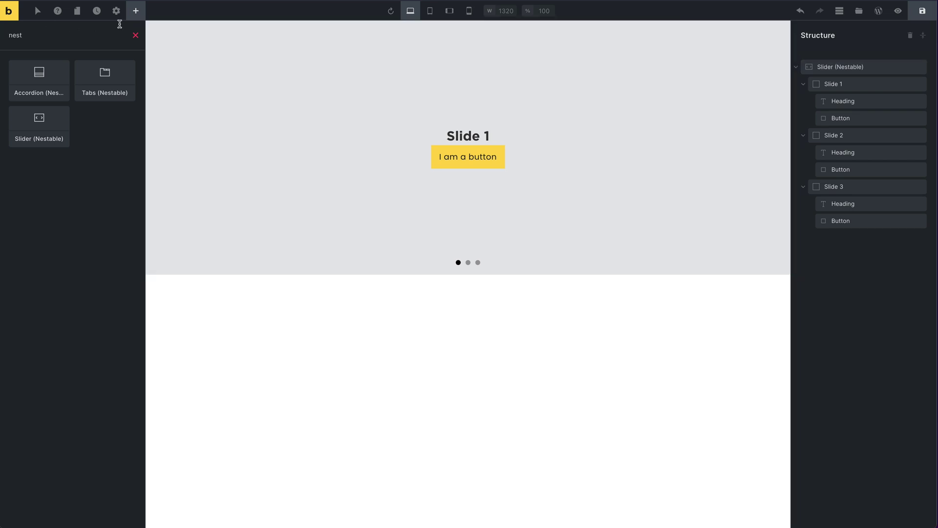
pyautogui.click(130, 36)
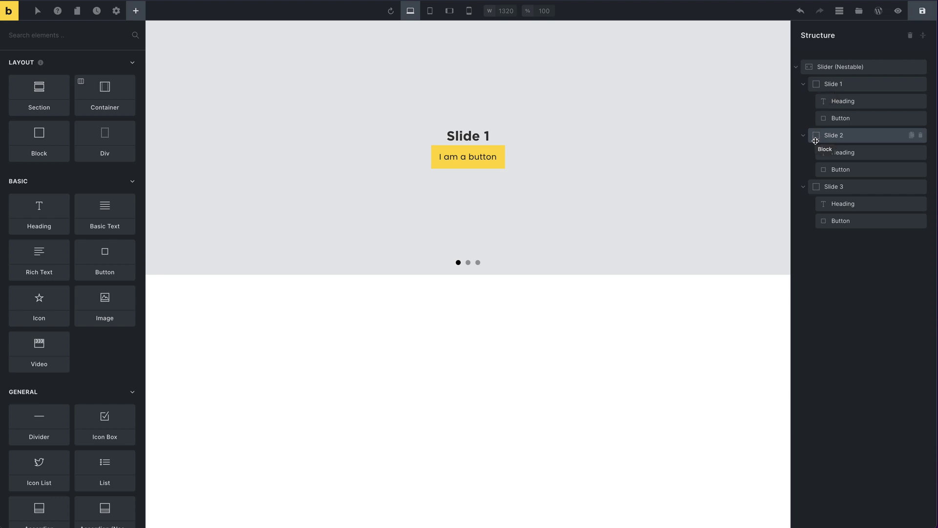
# View the nestable slider's item list and the settings of Slide 2 and Slide 3.
pyautogui.click(826, 69)
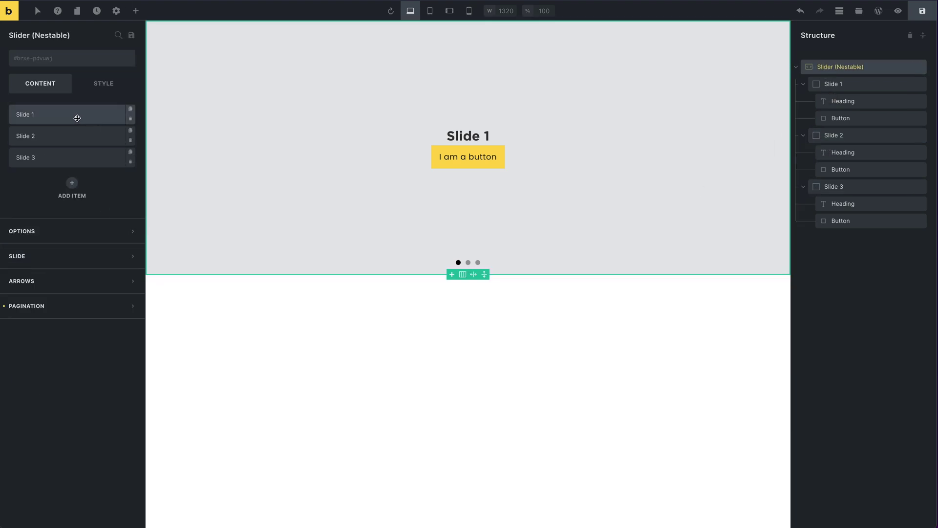
pyautogui.click(67, 135)
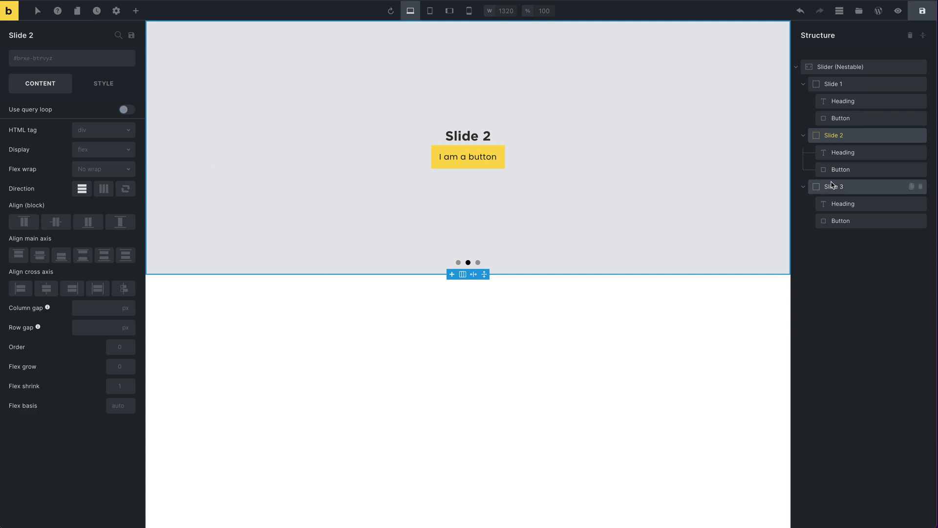
pyautogui.click(864, 188)
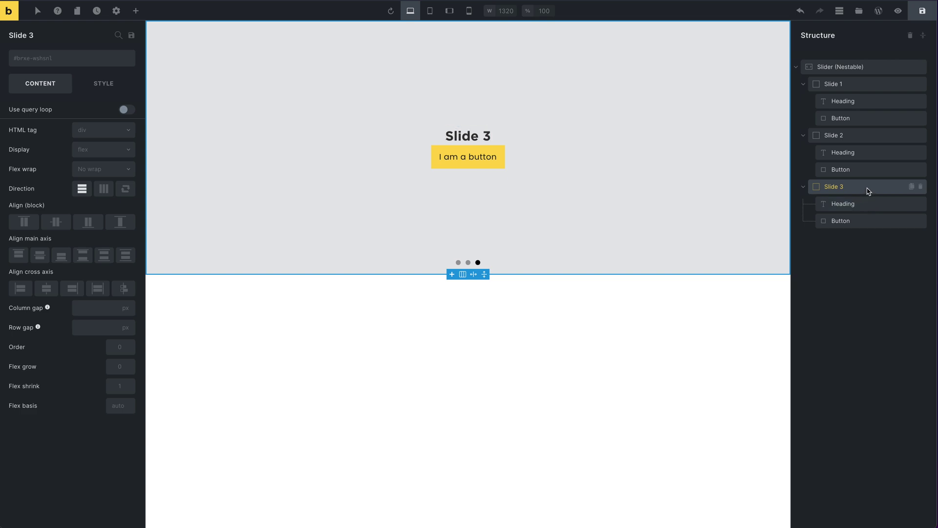
# Add an Icon to Slide 1 of the nestable slider.
pyautogui.click(856, 86)
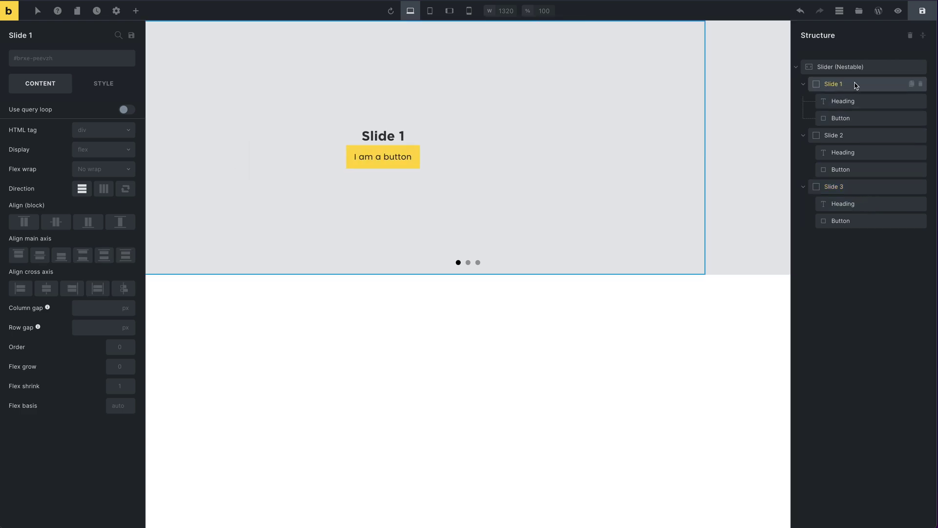
pyautogui.click(137, 10)
pyautogui.click(28, 318)
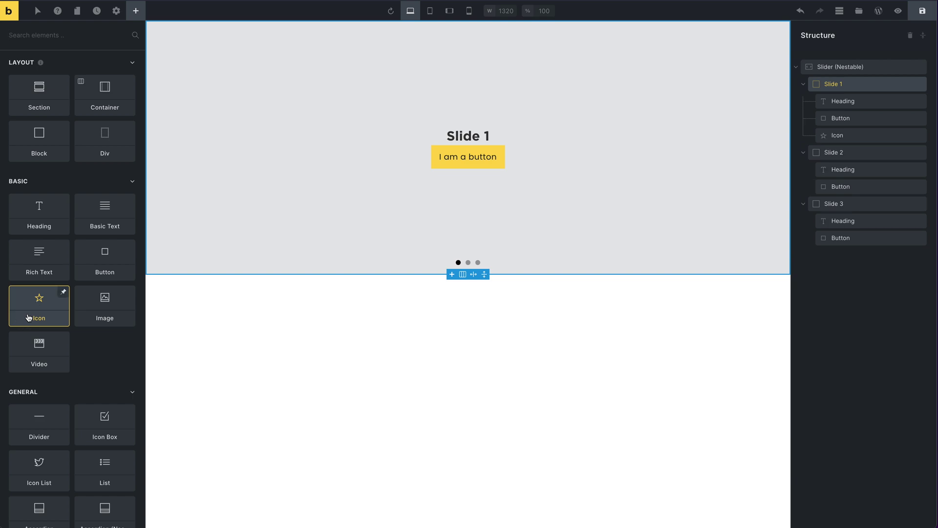
pyautogui.click(544, 418)
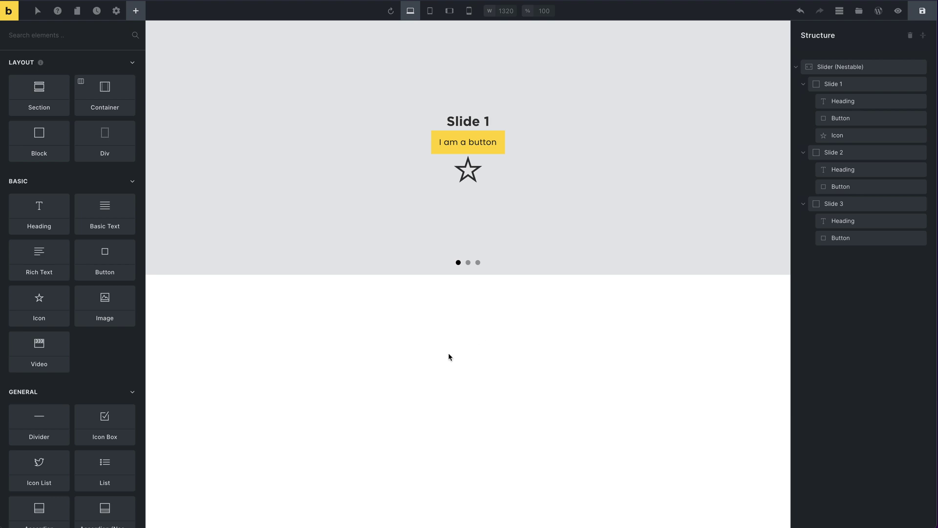
# Find the regular Slider element by searching for "slid" and add it below the nestable slider.
pyautogui.click(35, 38)
pyautogui.write('slid')
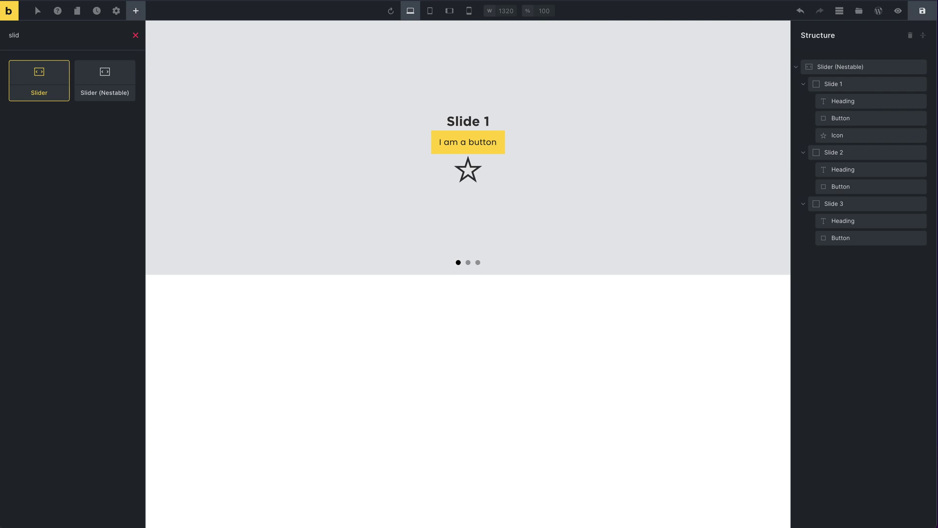
pyautogui.click(39, 81)
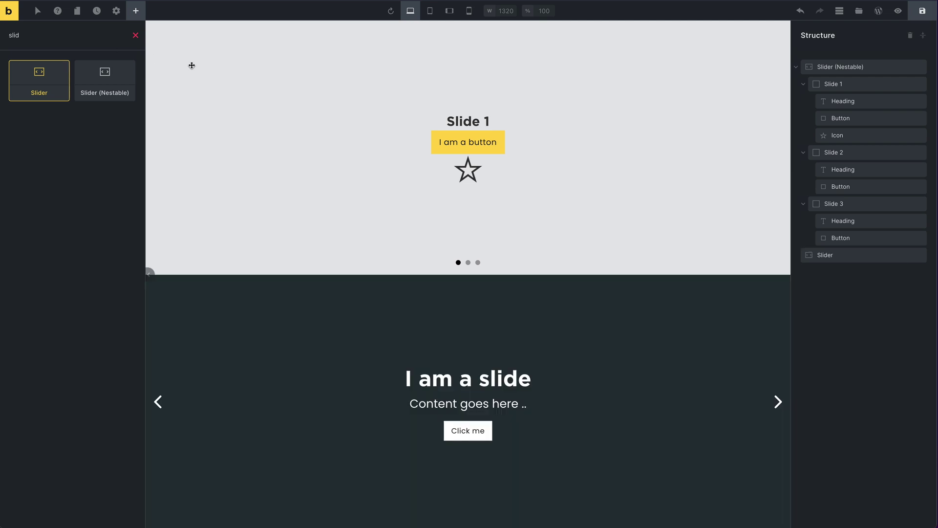
# Examine the content and button settings of the "I am a slide" item in the regular Slider.
pyautogui.click(834, 257)
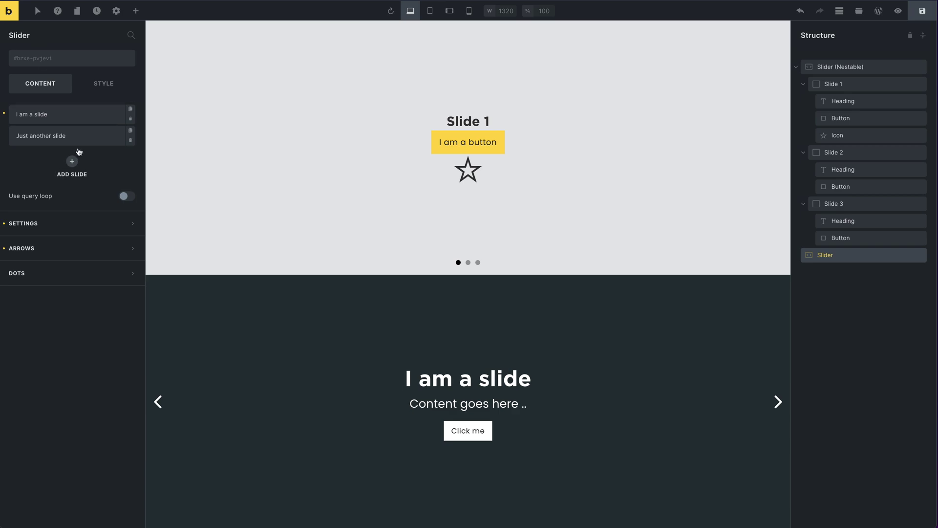
pyautogui.click(70, 110)
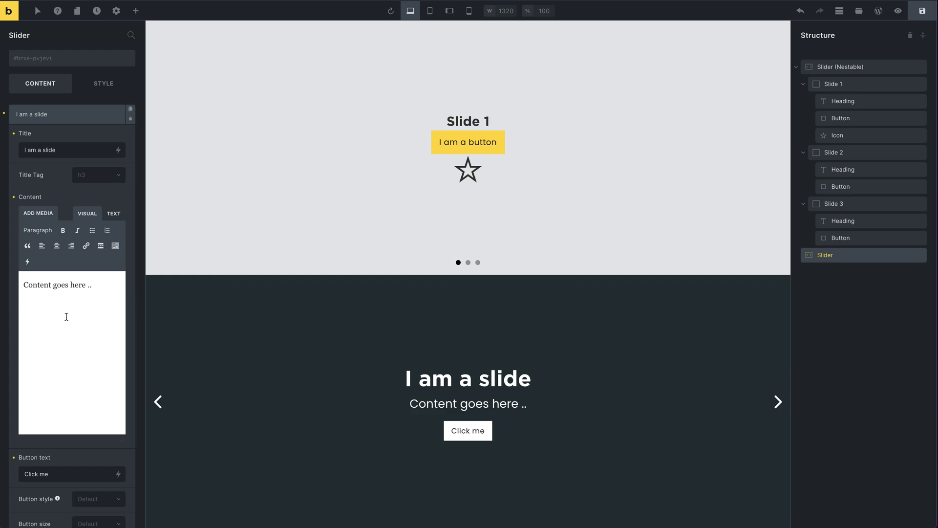
pyautogui.scroll(-1, 66, 317)
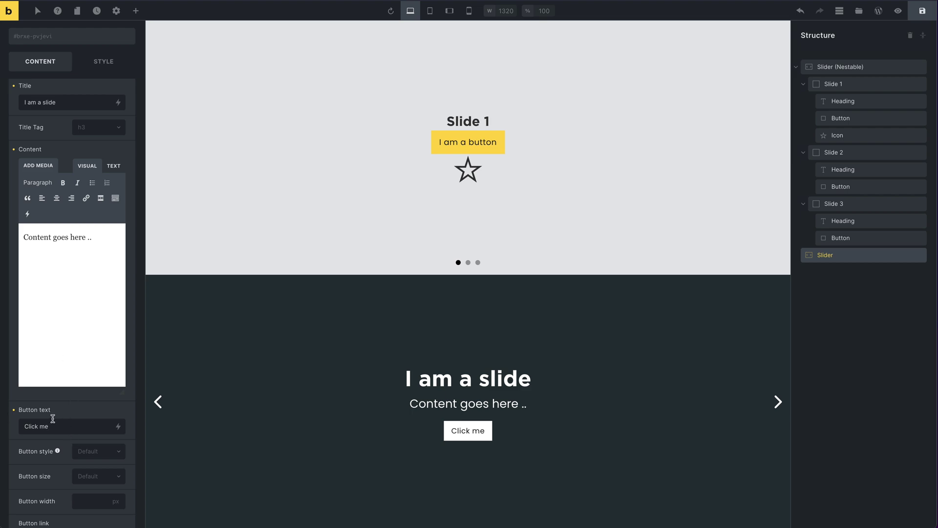
pyautogui.scroll(-3, 29, 340)
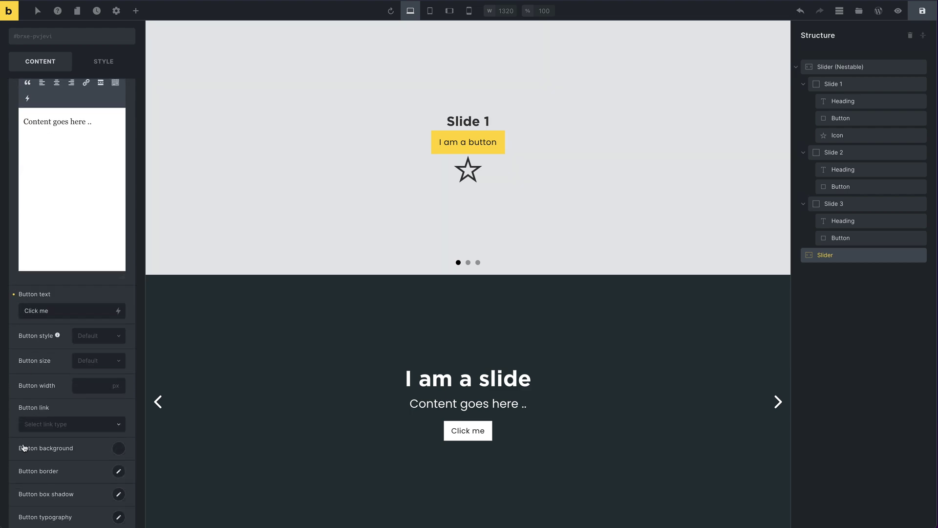
pyautogui.scroll(5, 4, 240)
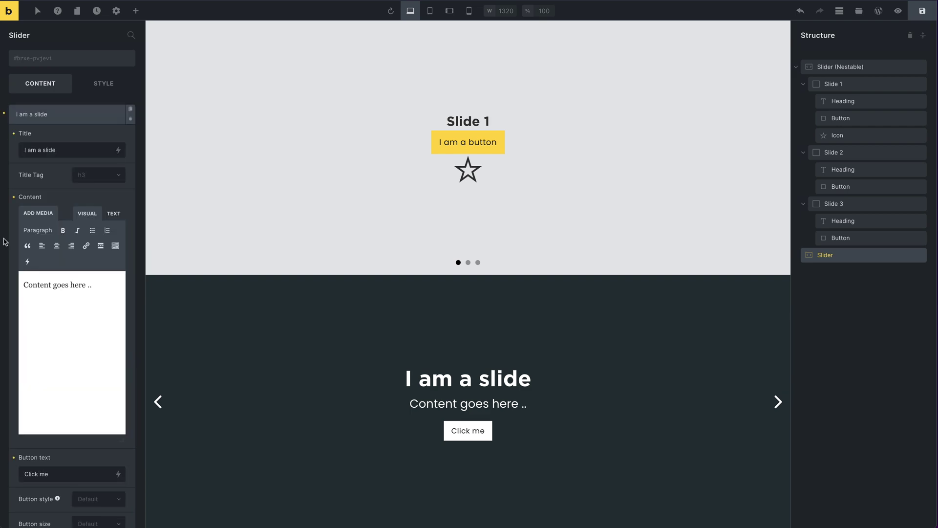
# Close the "I am a slide" item settings and delete the regular Slider from the page structure.
pyautogui.click(60, 113)
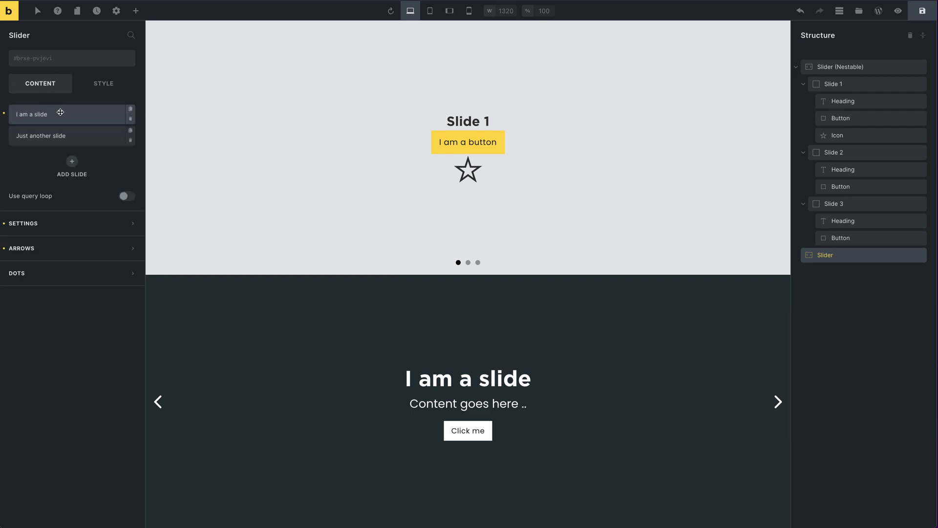
pyautogui.click(474, 140)
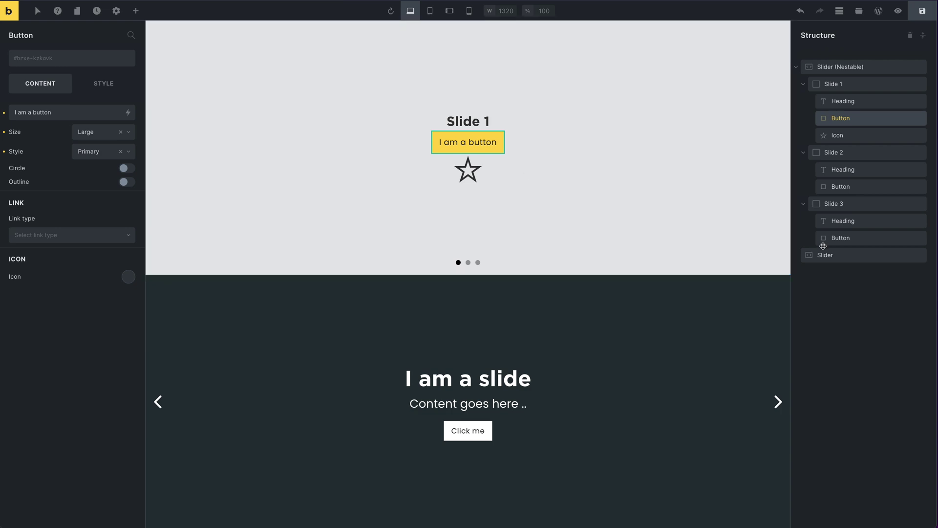
pyautogui.click(920, 255)
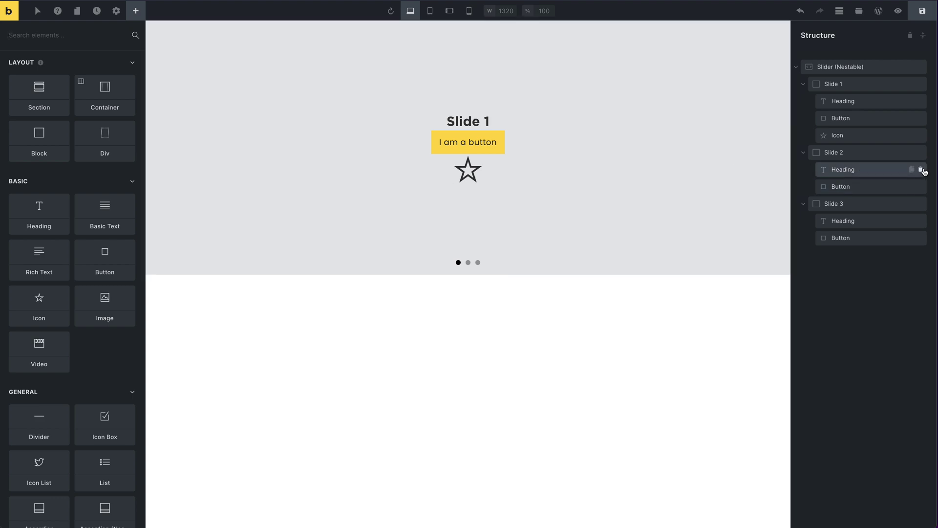
# Delete the Icon from Slide 1 of the nestable slider, along with Slide 2 and Slide 3.
pyautogui.moveTo(917, 153)
pyautogui.click(920, 135)
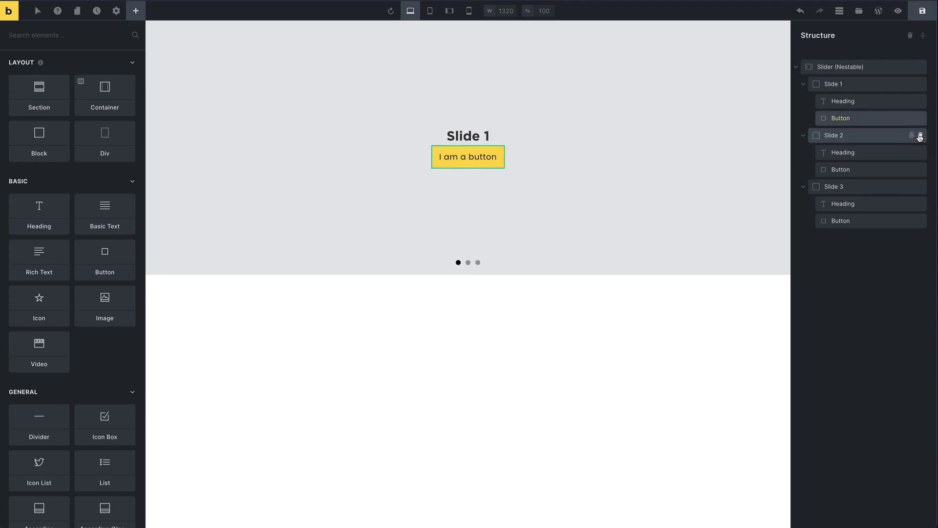
pyautogui.click(920, 135)
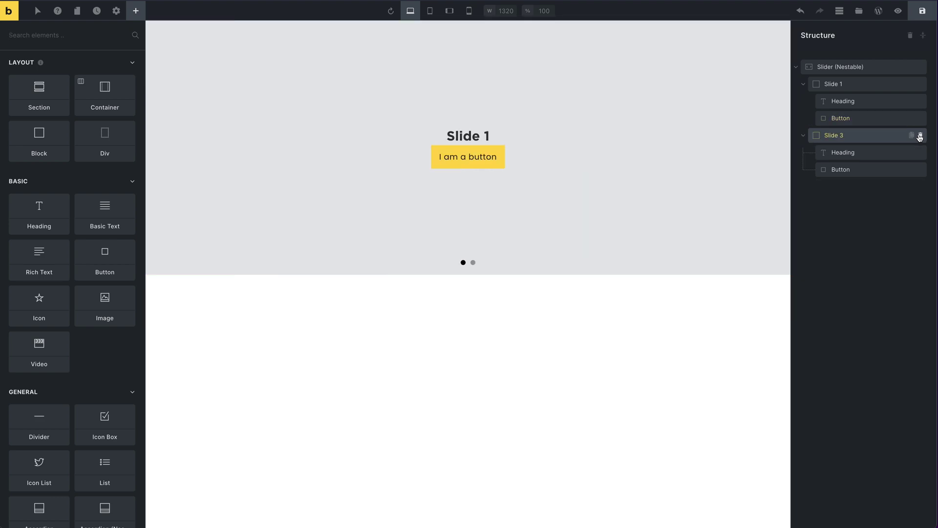
pyautogui.click(920, 135)
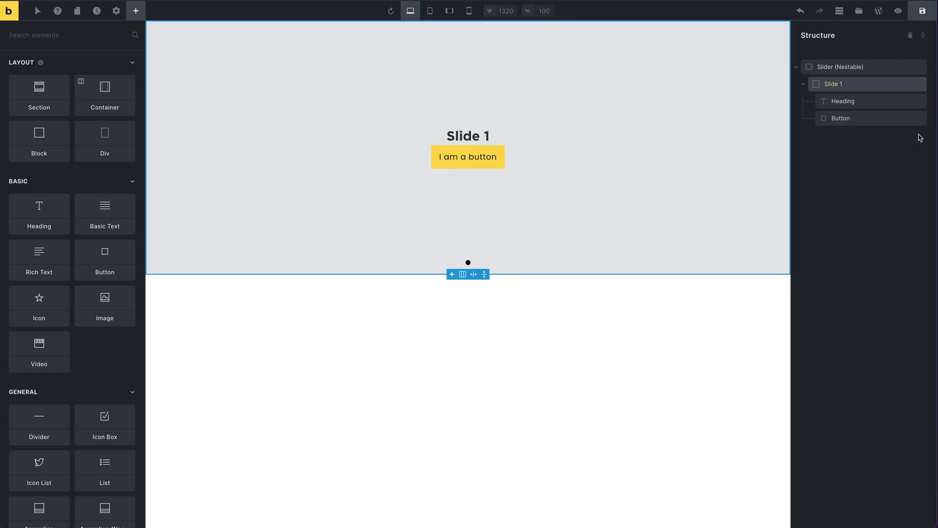
pyautogui.click(619, 348)
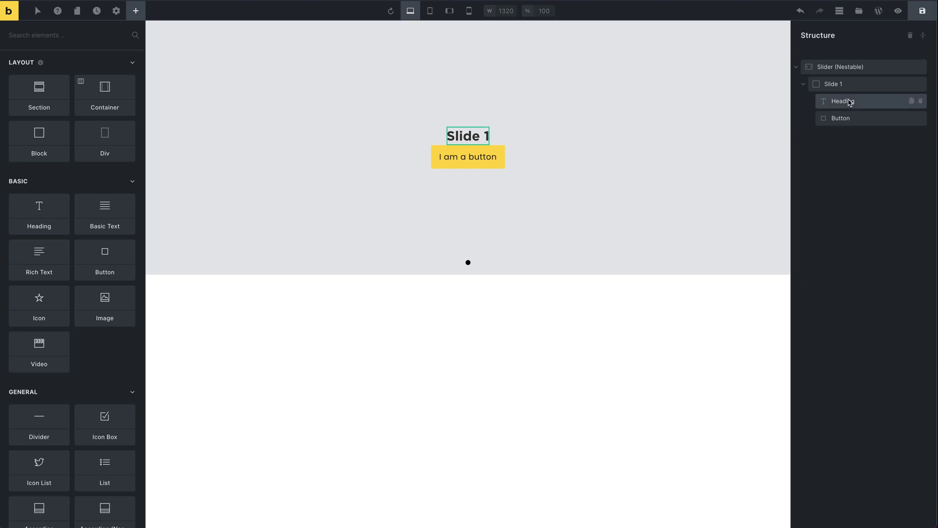
# Enable a query loop on Slide 1 and limit its query to 4 posts per page.
pyautogui.click(858, 83)
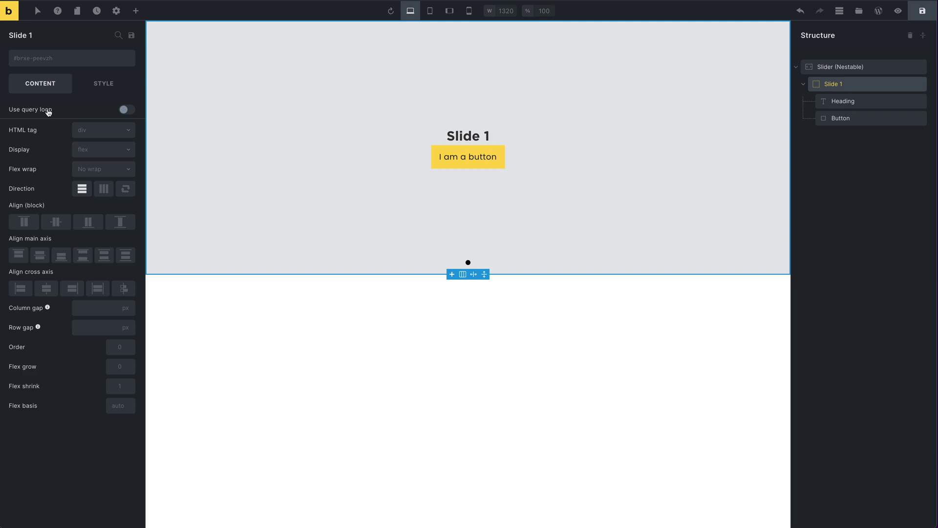
pyautogui.click(48, 110)
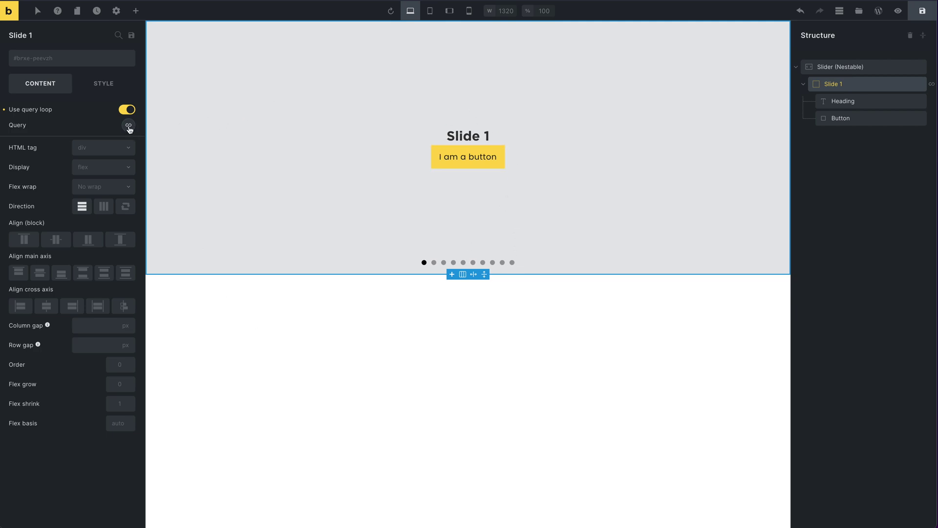
pyautogui.click(128, 125)
pyautogui.click(114, 241)
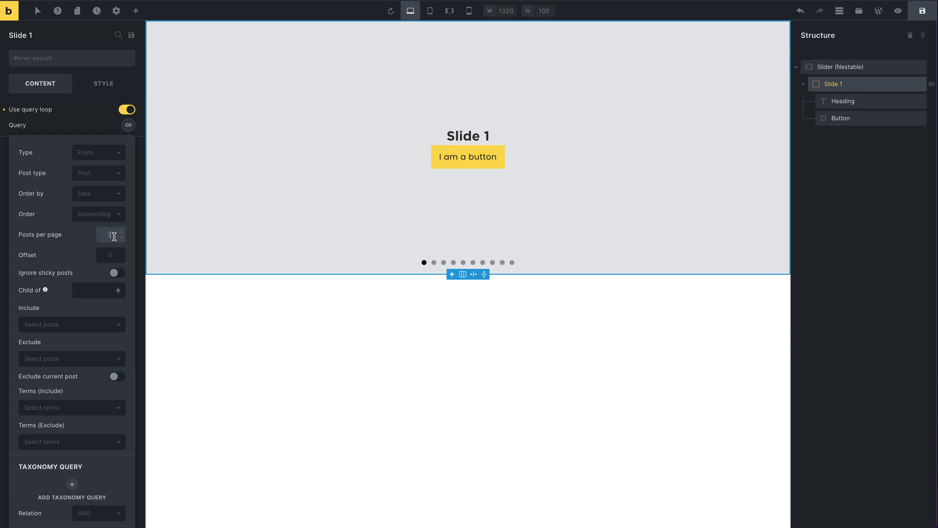
pyautogui.write('4')
pyautogui.click(128, 125)
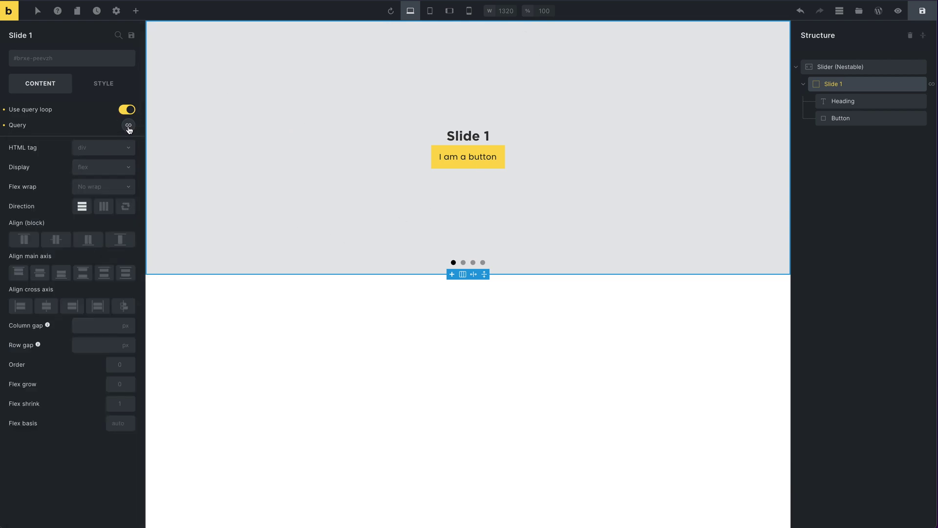
# Replace the text of Slide 1's Heading with the dynamic Post title.
pyautogui.click(850, 101)
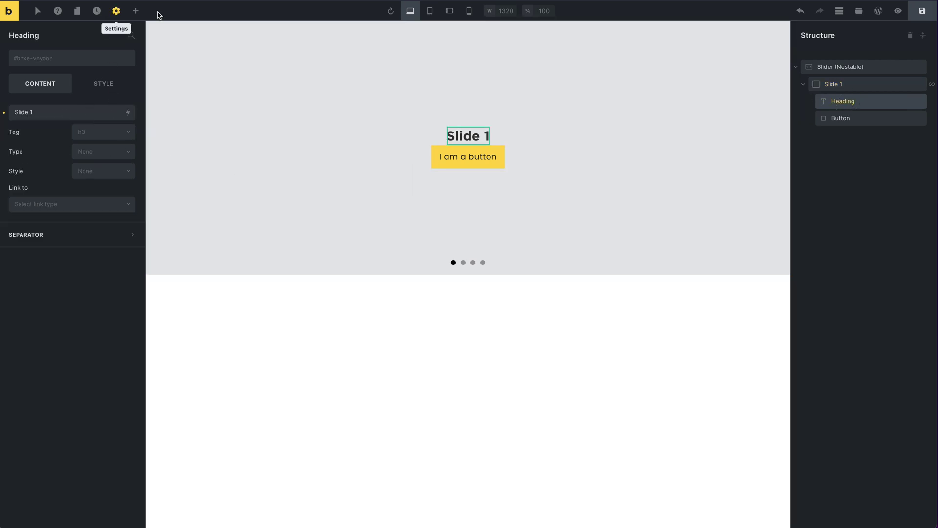
pyautogui.tripleClick(70, 112)
pyautogui.press('BackSpace')
pyautogui.click(128, 113)
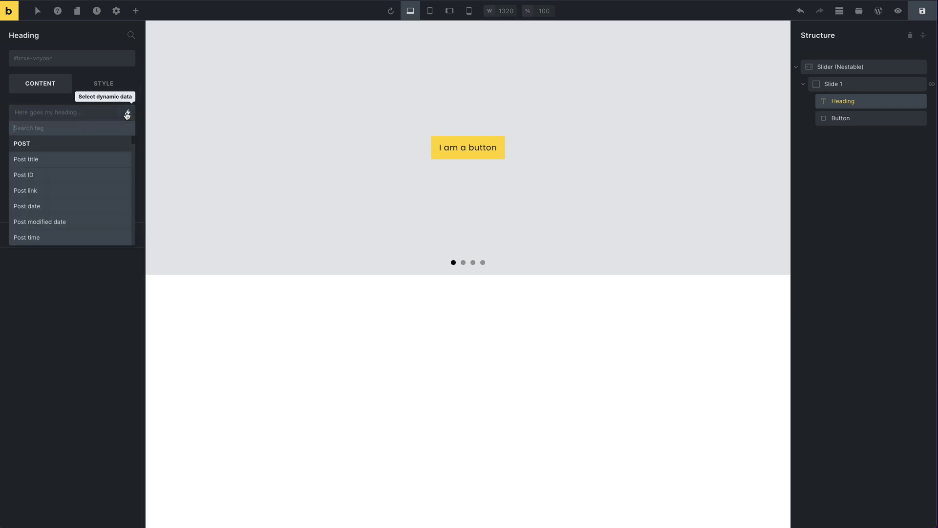
pyautogui.click(65, 161)
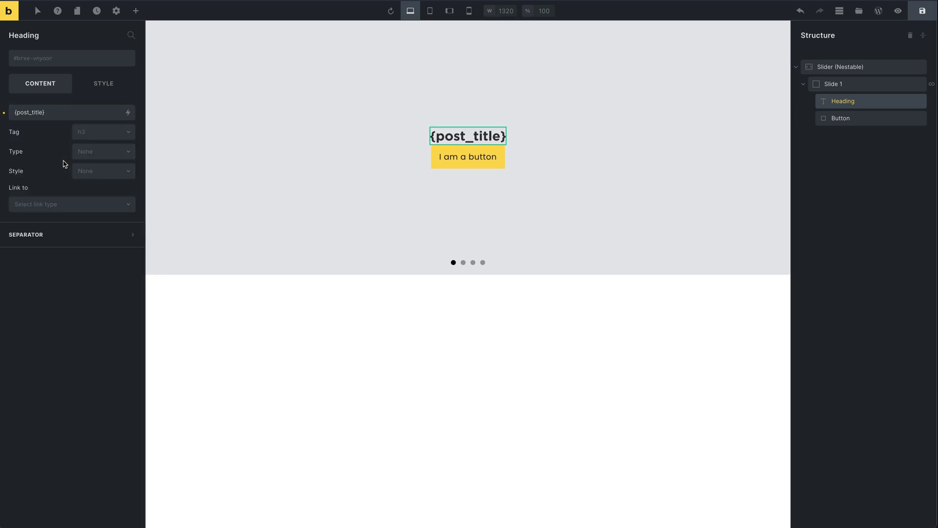
# Change the text of Slide 1's Button to "read more".
pyautogui.click(859, 120)
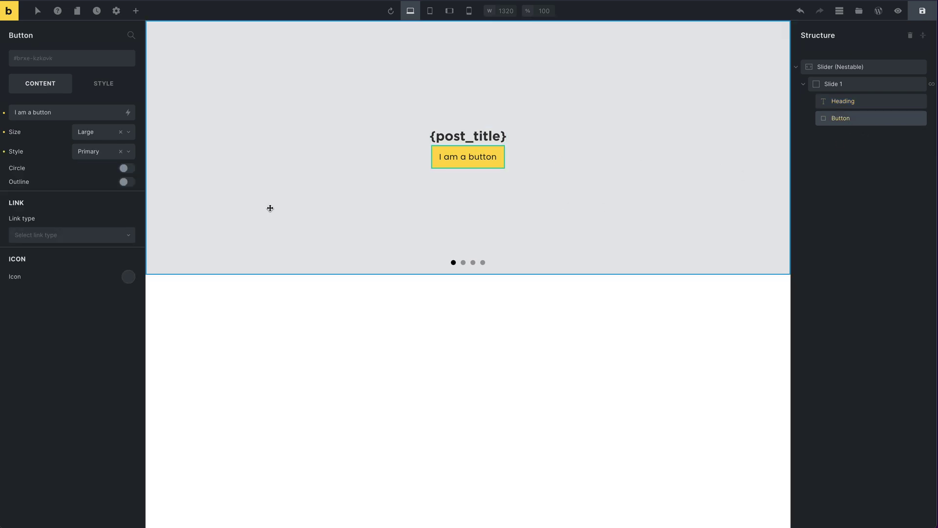
pyautogui.tripleClick(91, 112)
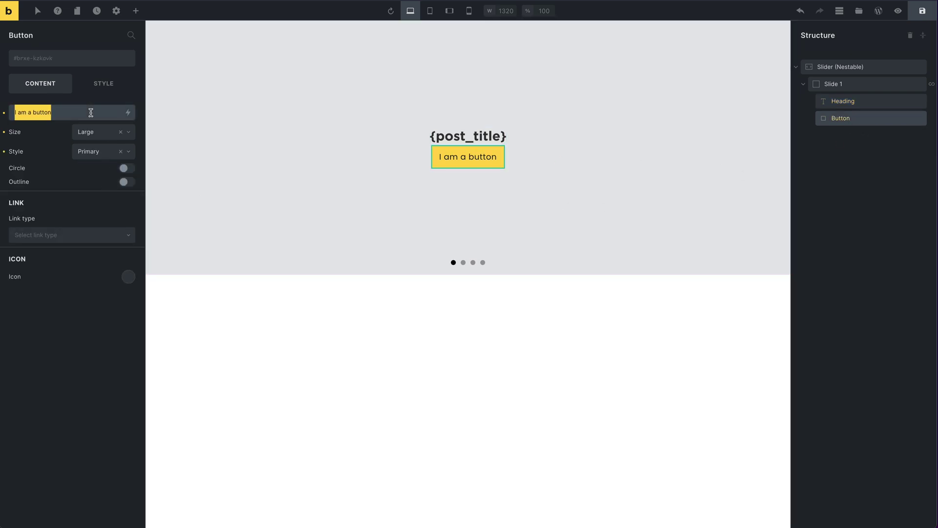
pyautogui.write('read more')
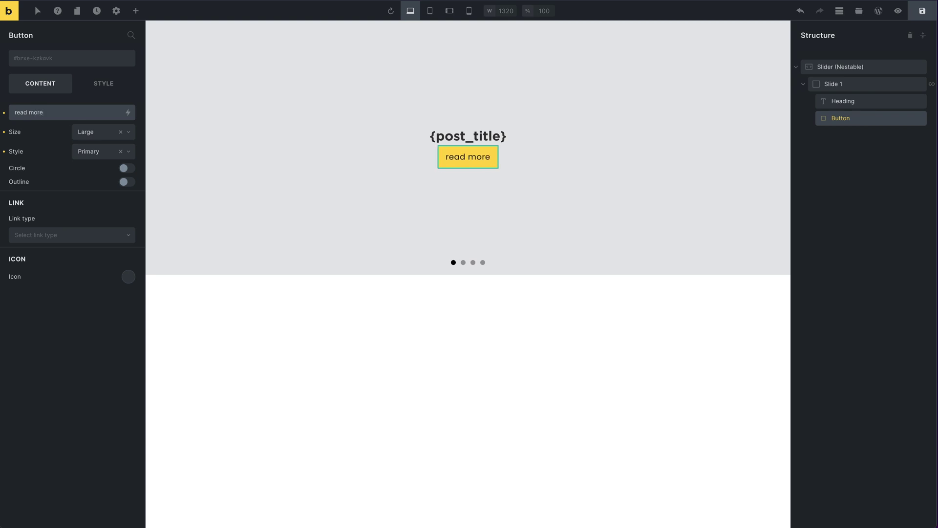
# Link the "read more" button to Dynamic Data using the Post link tag.
pyautogui.click(98, 235)
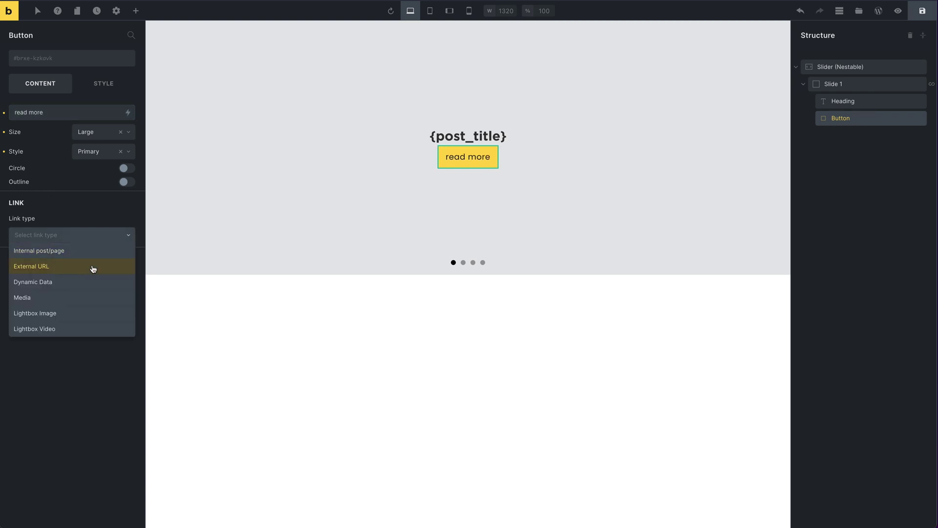
pyautogui.click(93, 281)
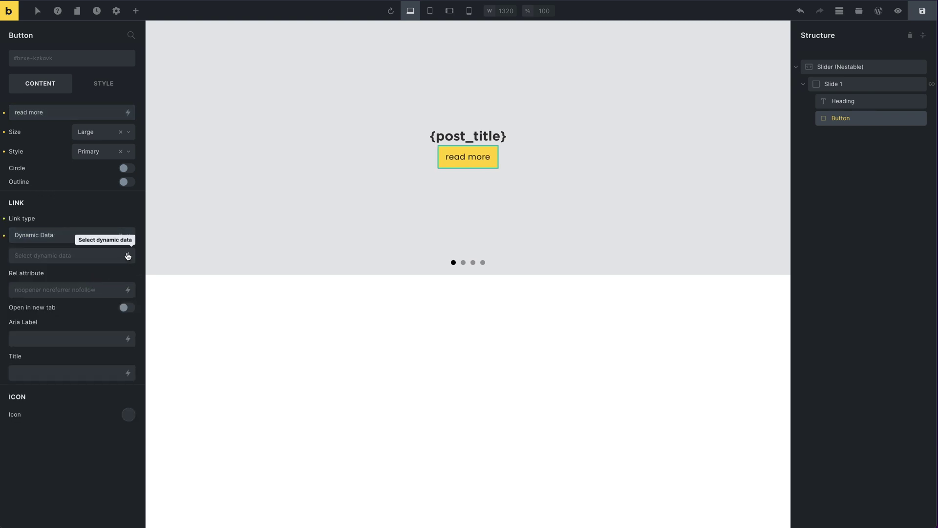
pyautogui.click(127, 256)
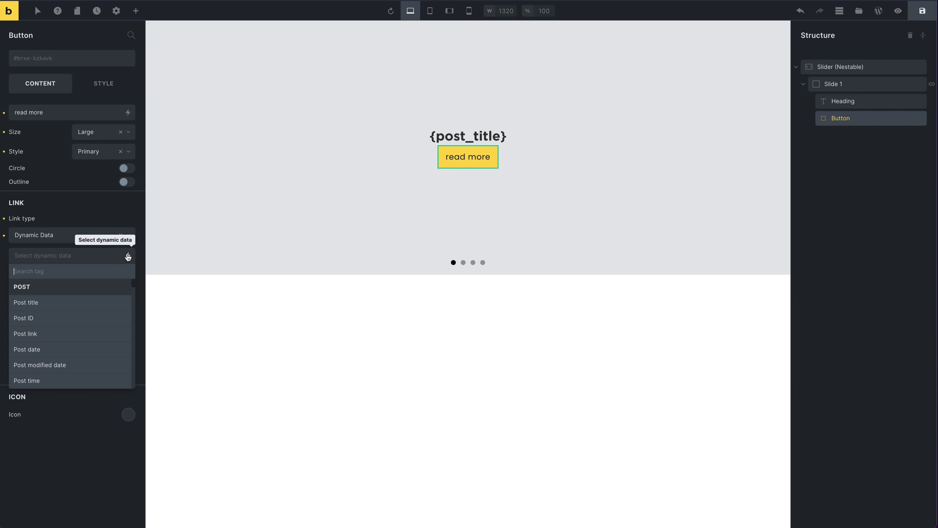
pyautogui.click(76, 336)
pyautogui.click(552, 444)
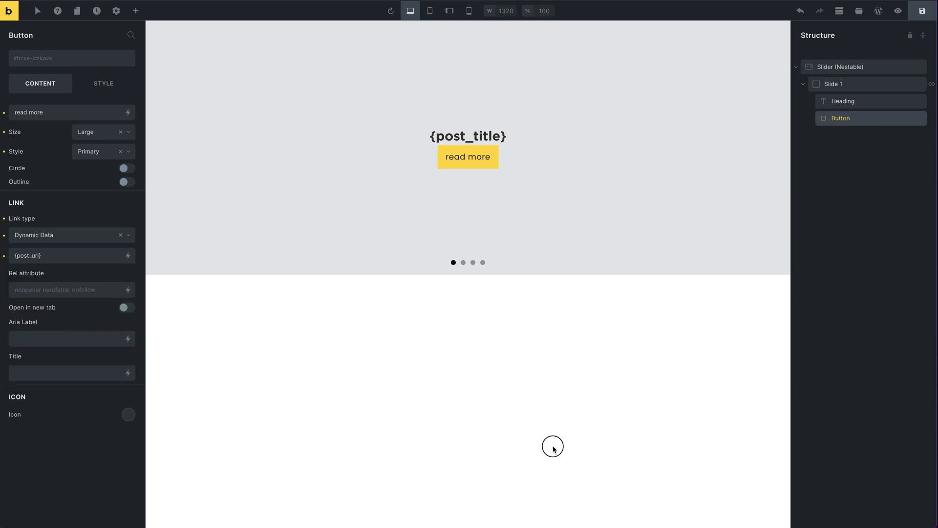
# Preview the page, swipe through the slider's four post slides, and return to the builder.
pyautogui.click(898, 11)
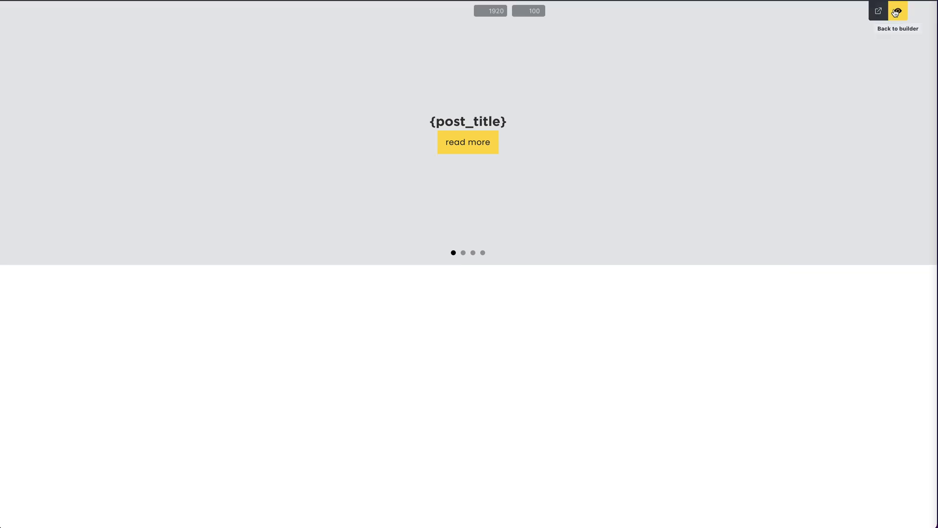
pyautogui.moveTo(777, 123); pyautogui.dragTo(413, 126)
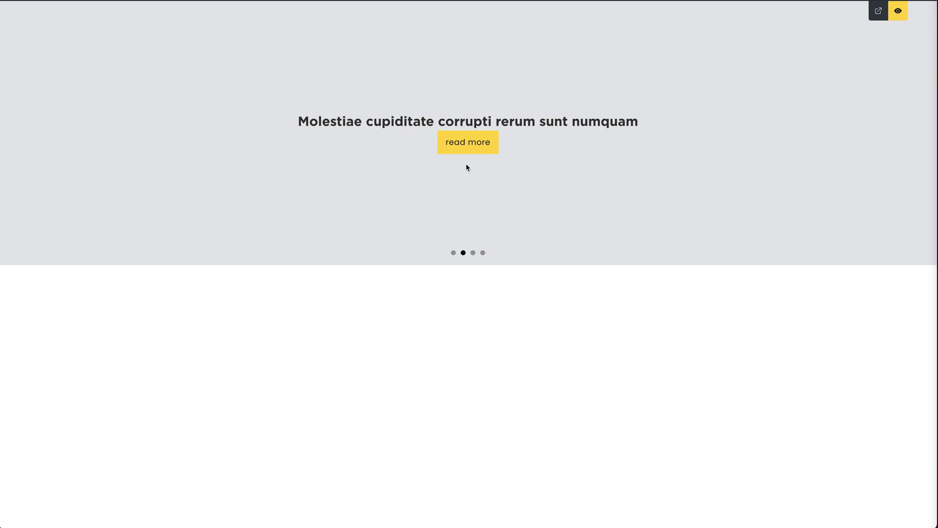
pyautogui.moveTo(503, 60); pyautogui.dragTo(323, 90)
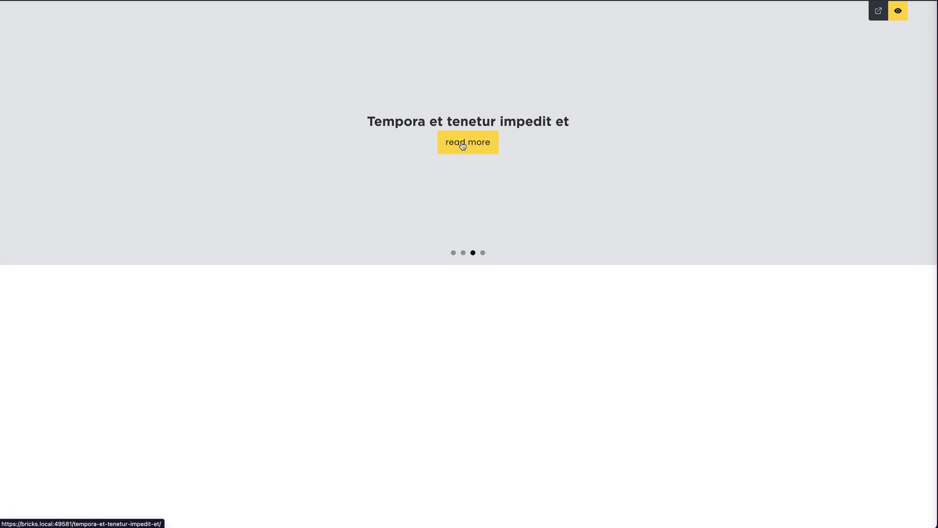
pyautogui.moveTo(507, 93); pyautogui.dragTo(224, 107)
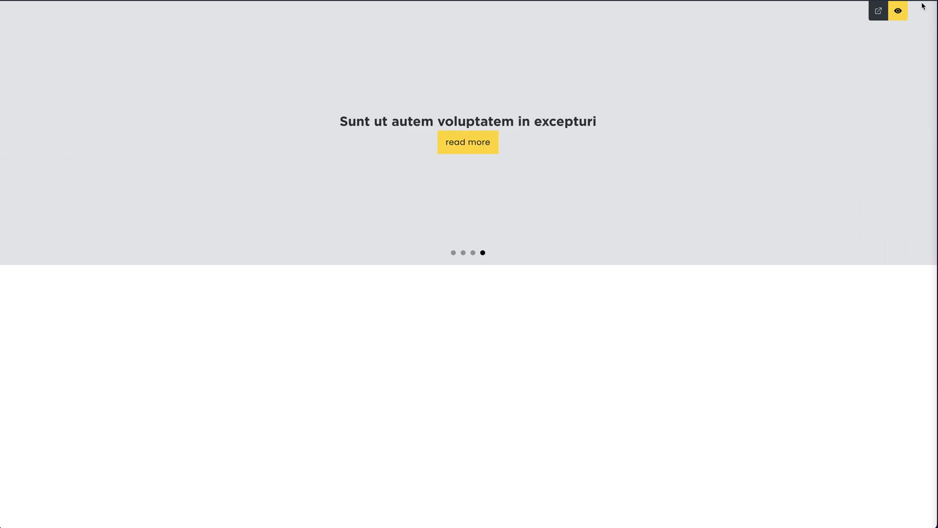
pyautogui.click(898, 11)
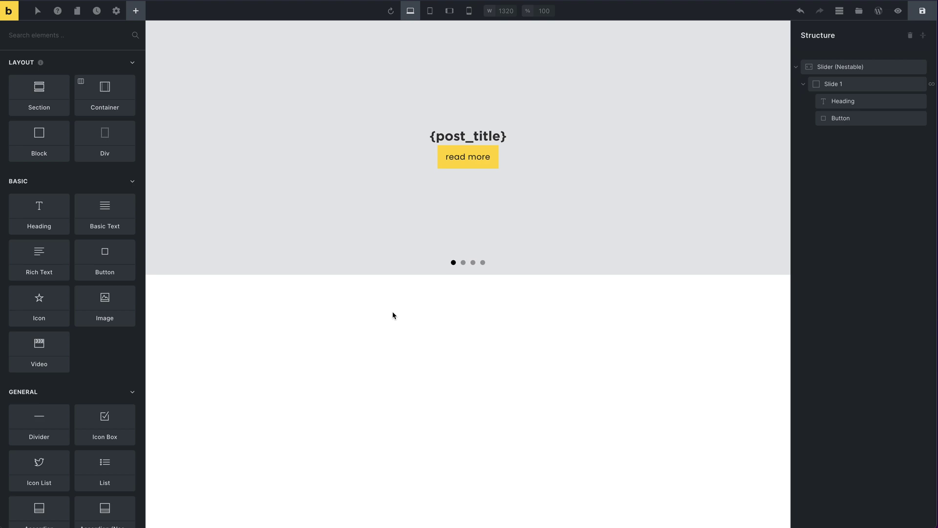
# Clear all elements from the canvas and add a single Block.
pyautogui.click(910, 36)
pyautogui.click(594, 247)
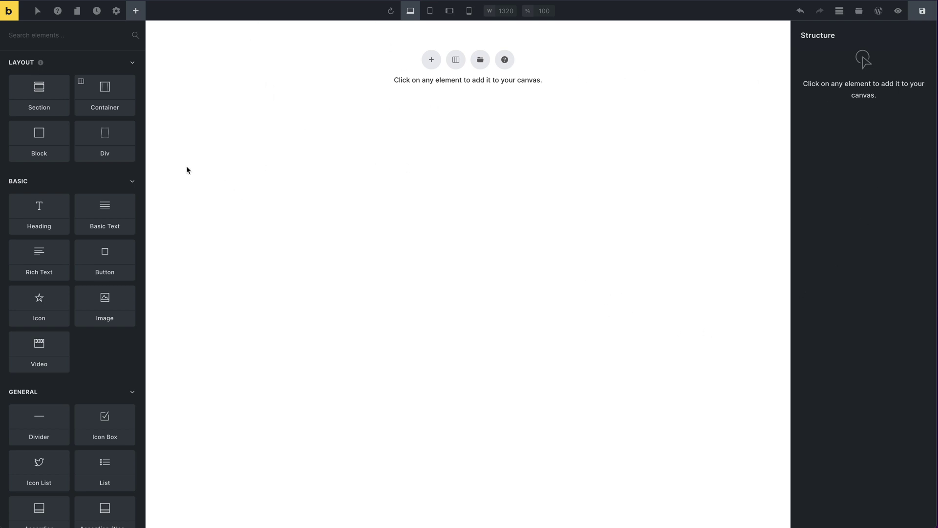
pyautogui.click(25, 143)
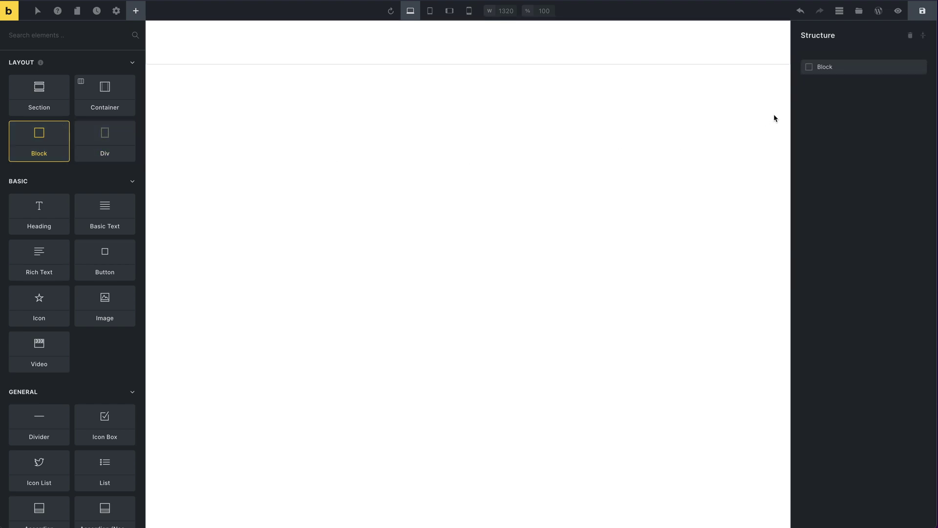
# Examine the Block's available actions, such as Insert, Wrap and Convert, in both the structure and the canvas.
pyautogui.rightClick(834, 71)
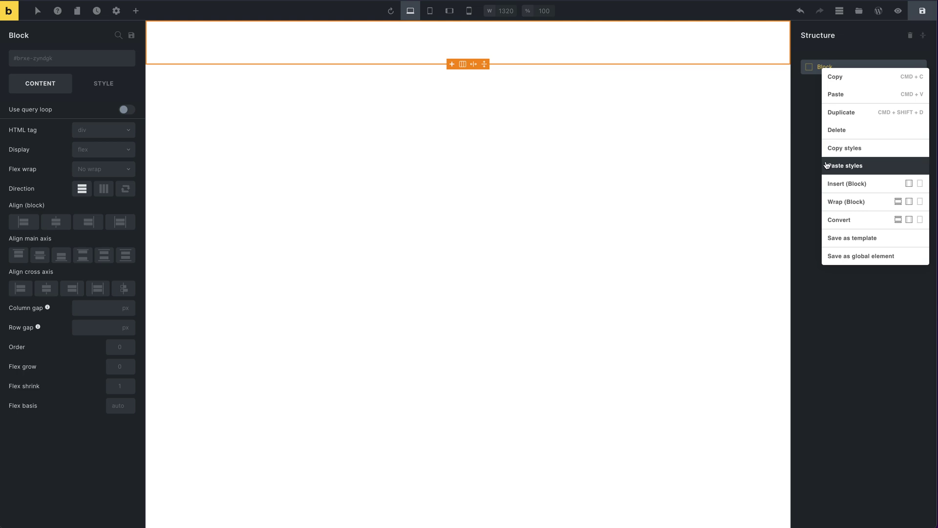
pyautogui.click(508, 272)
pyautogui.rightClick(463, 47)
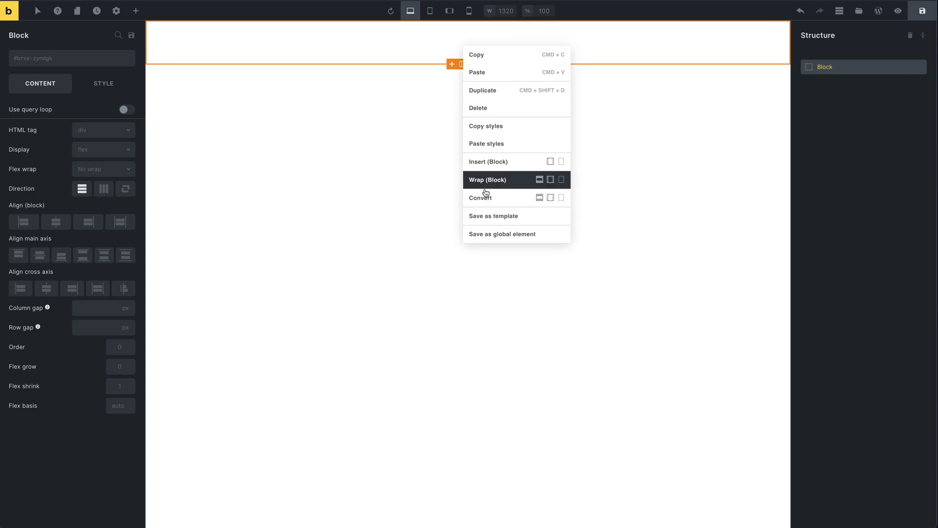
pyautogui.click(841, 105)
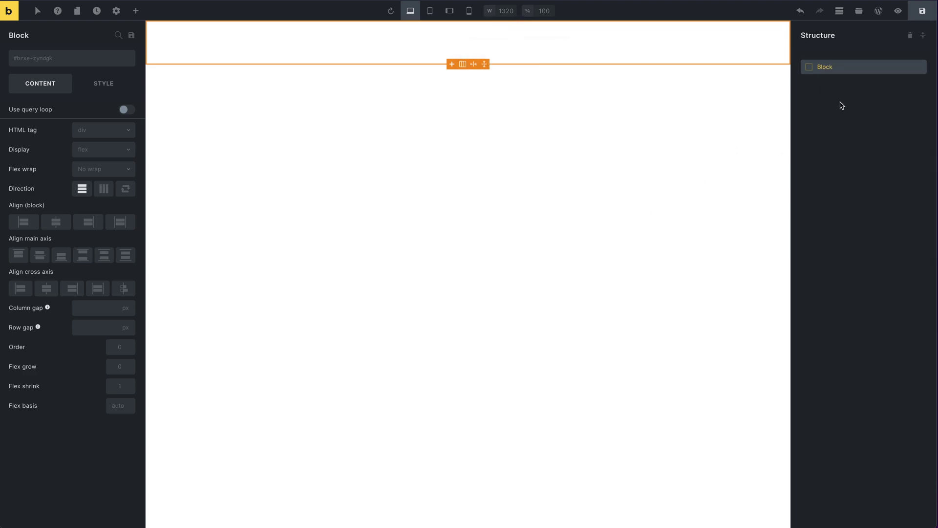
pyautogui.click(682, 170)
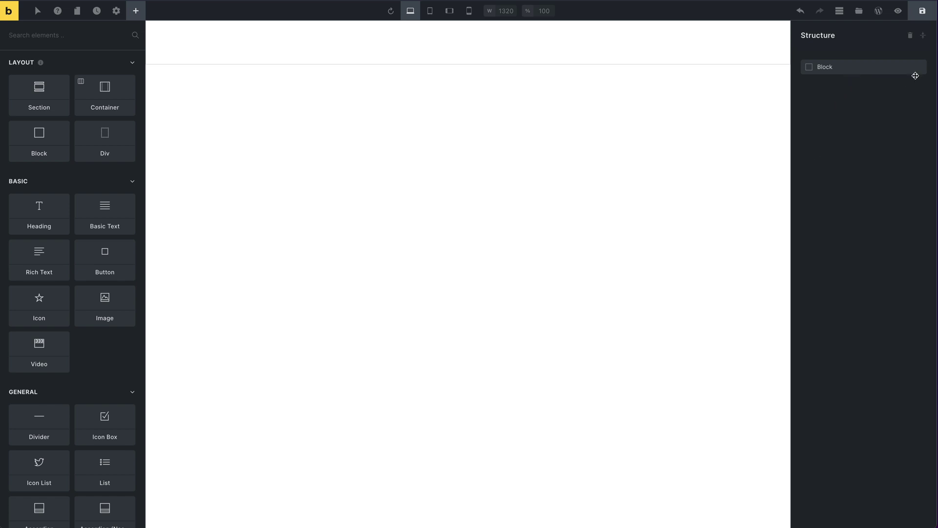
pyautogui.moveTo(918, 68)
pyautogui.click(854, 200)
pyautogui.click(853, 201)
pyautogui.rightClick(859, 66)
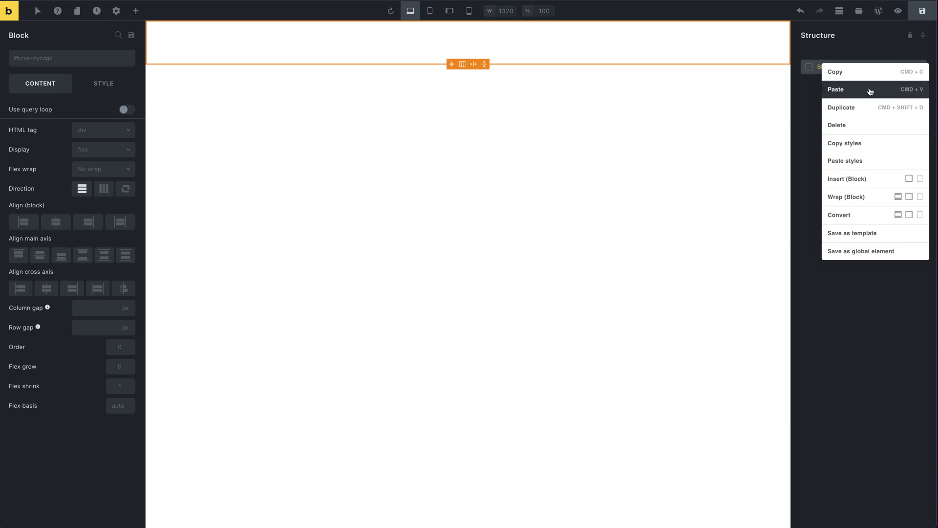
pyautogui.click(864, 318)
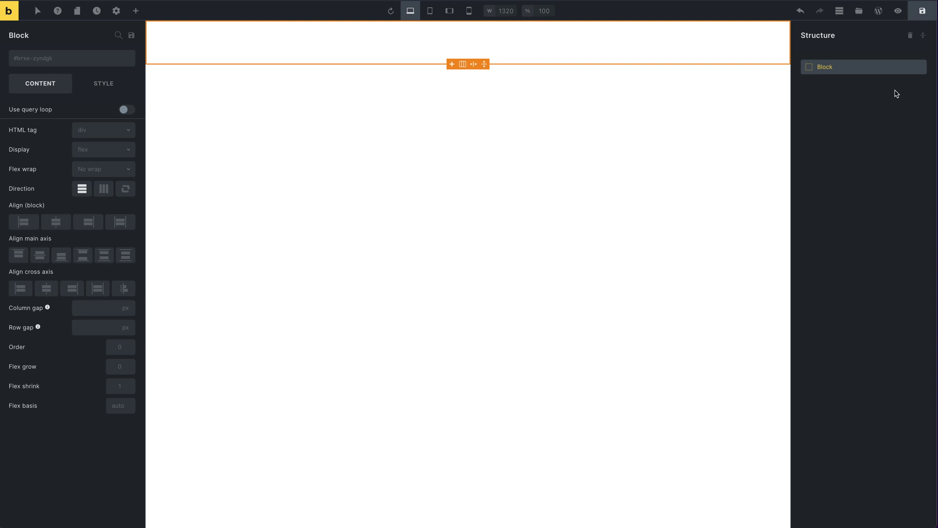
pyautogui.press('Escape')
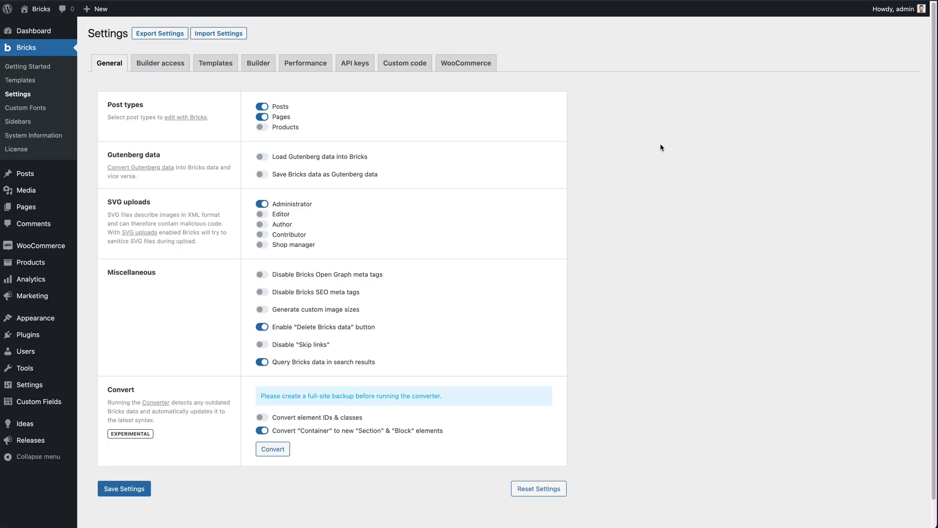
# Open the Builder settings and examine the Structure panel's Duplicate and Delete element actions.
pyautogui.click(258, 63)
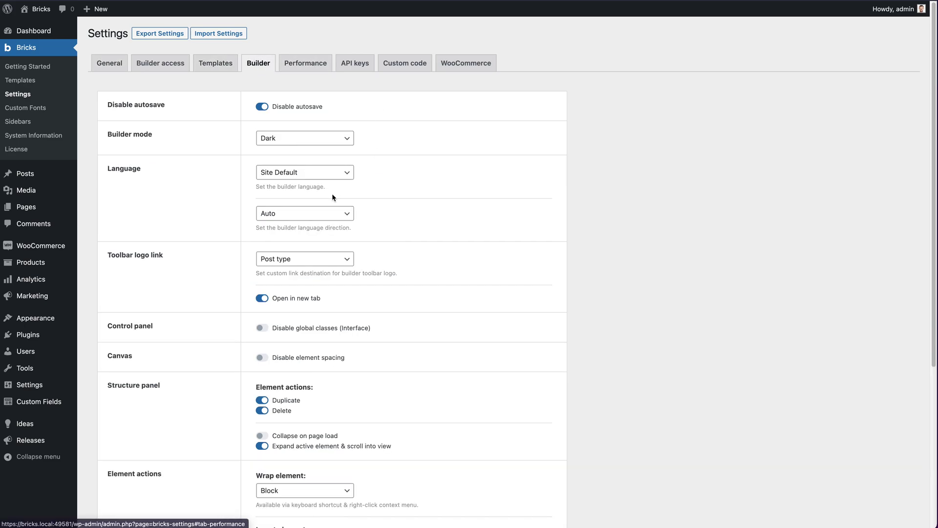
pyautogui.scroll(-2, 333, 192)
pyautogui.moveTo(158, 317); pyautogui.dragTo(104, 310)
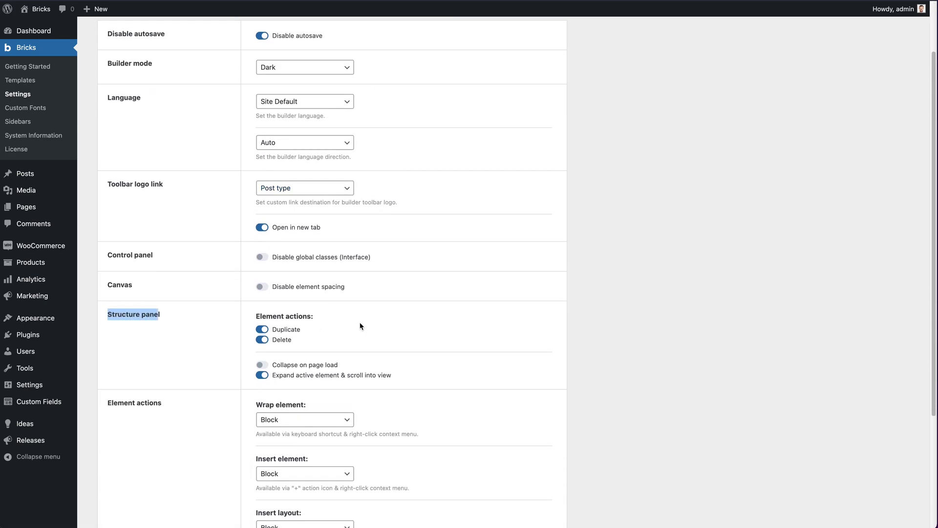
pyautogui.click(322, 346)
pyautogui.moveTo(322, 346); pyautogui.dragTo(262, 327)
pyautogui.click(701, 233)
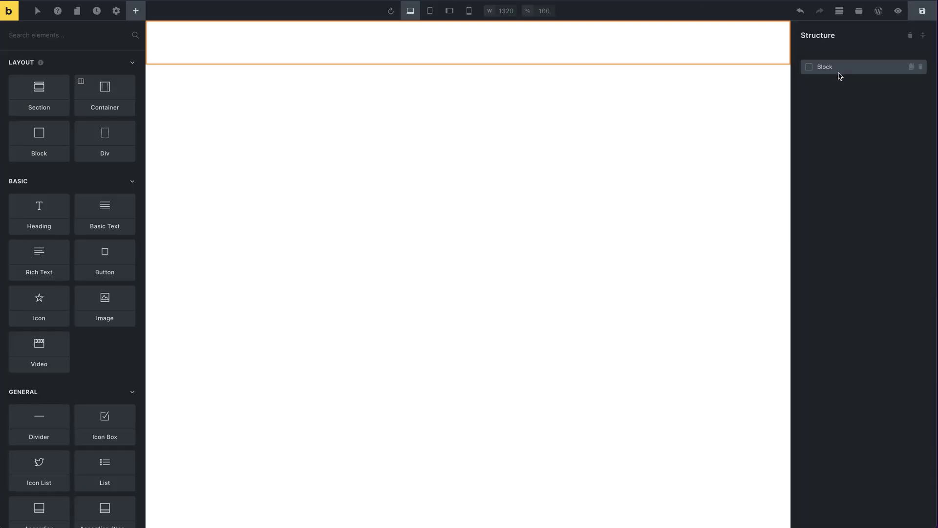
# Review the Block's available actions in the structure and remove all elements from the canvas.
pyautogui.rightClick(840, 71)
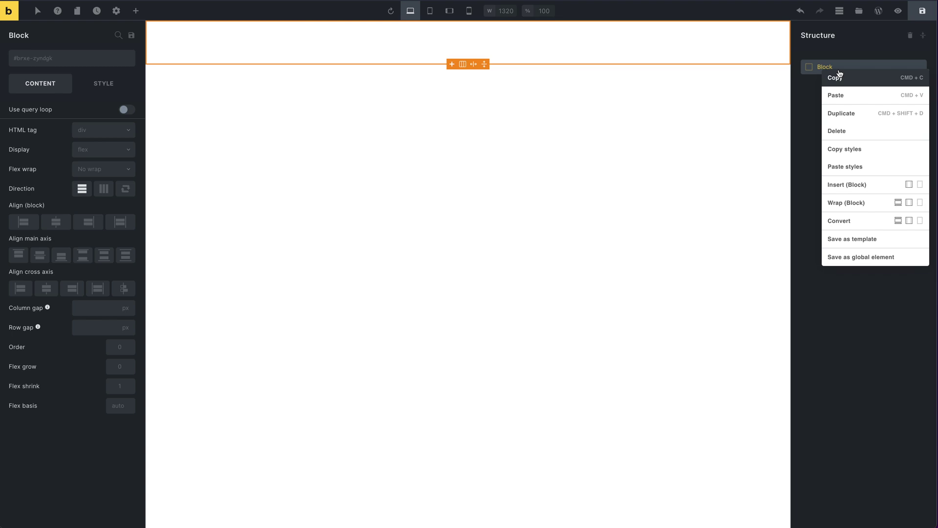
pyautogui.click(853, 348)
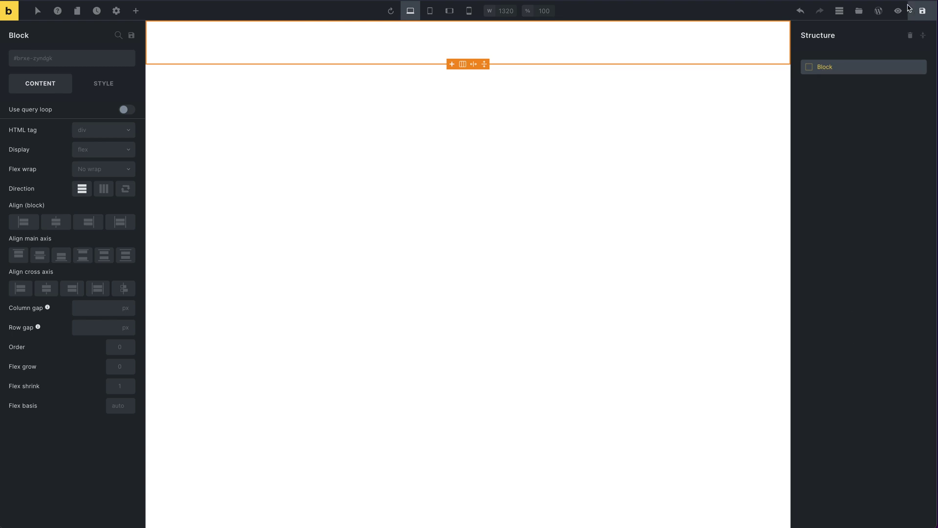
pyautogui.click(909, 35)
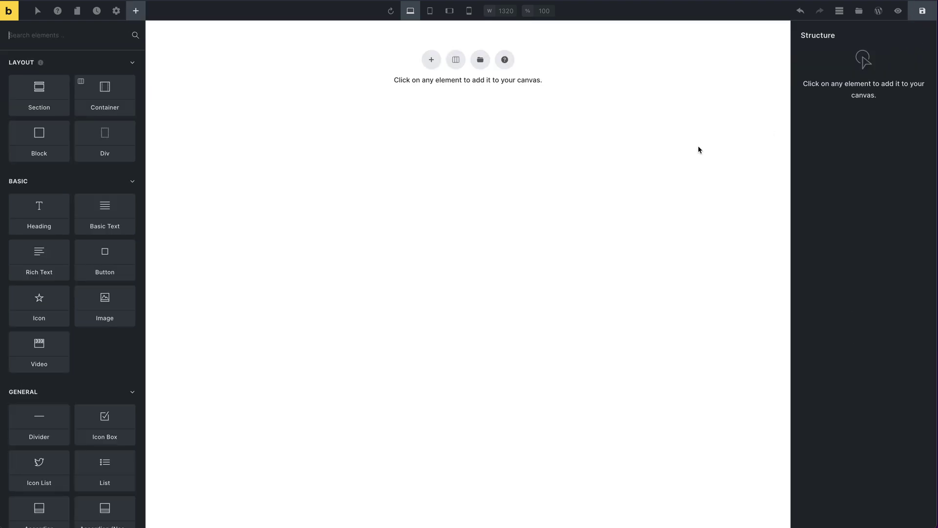
# Search the community templates for "pack" and insert the "Section Pack - Infinity" template.
pyautogui.click(478, 64)
pyautogui.click(361, 61)
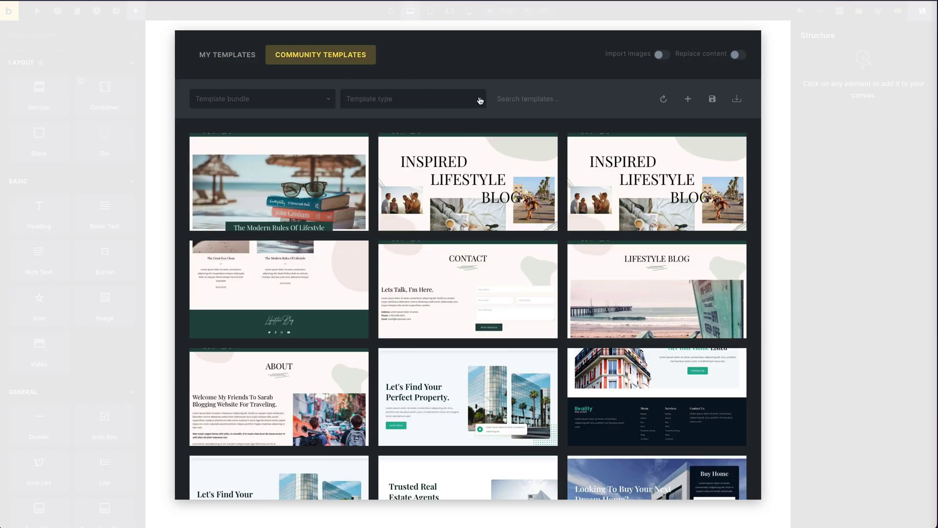
pyautogui.click(531, 105)
pyautogui.write('pack')
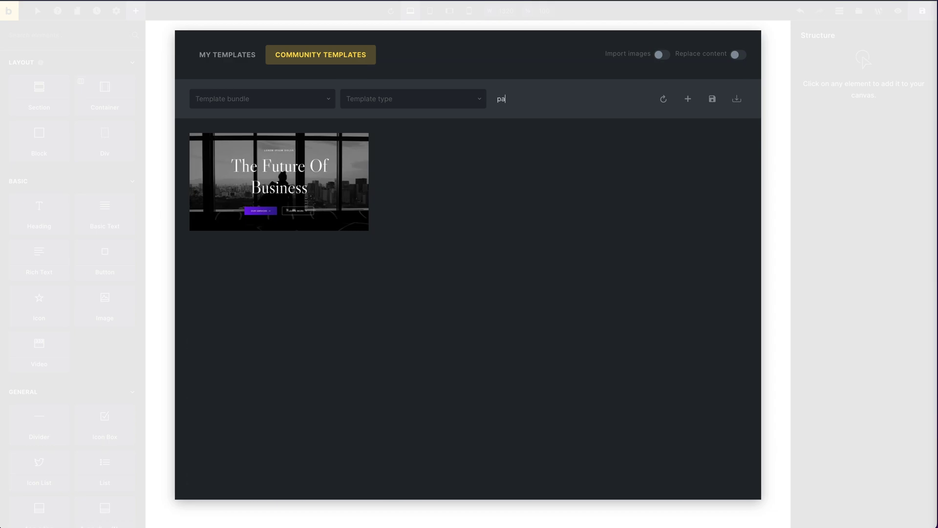
pyautogui.moveTo(288, 165)
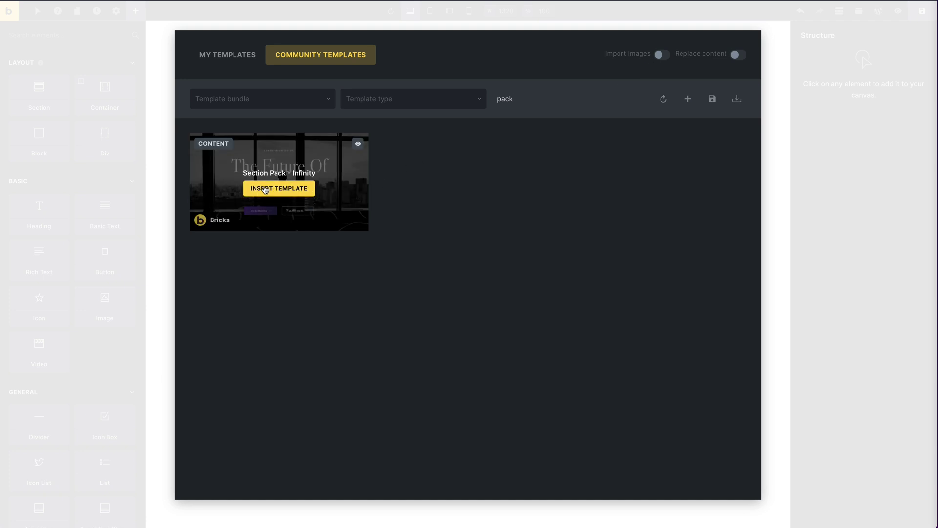
pyautogui.click(265, 190)
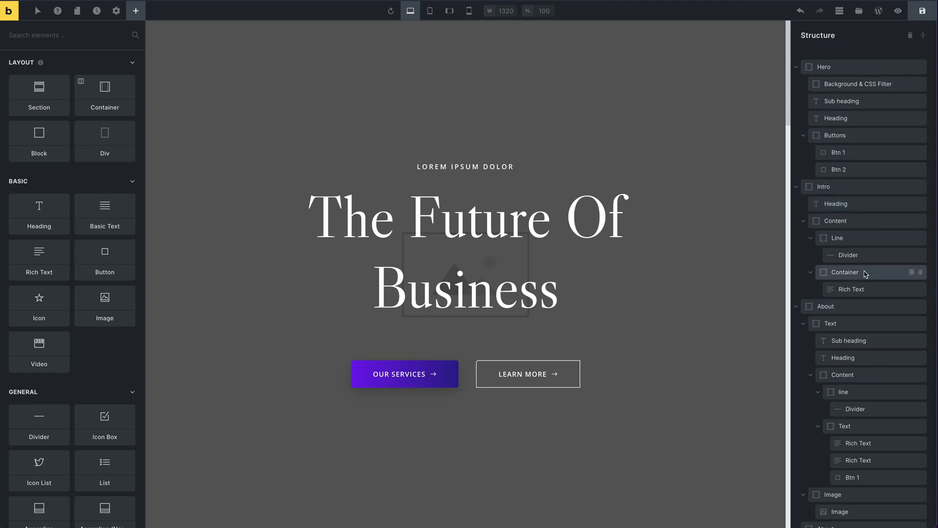
# Examine the inserted template's full element hierarchy in the structure, from the Hero section down to Services.
pyautogui.scroll(-5, 856, 240)
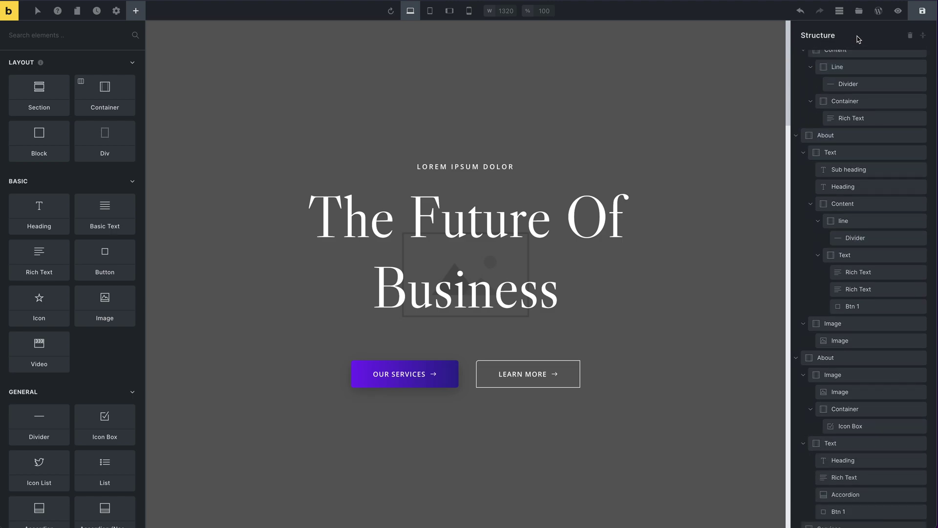
pyautogui.scroll(-3, 845, 195)
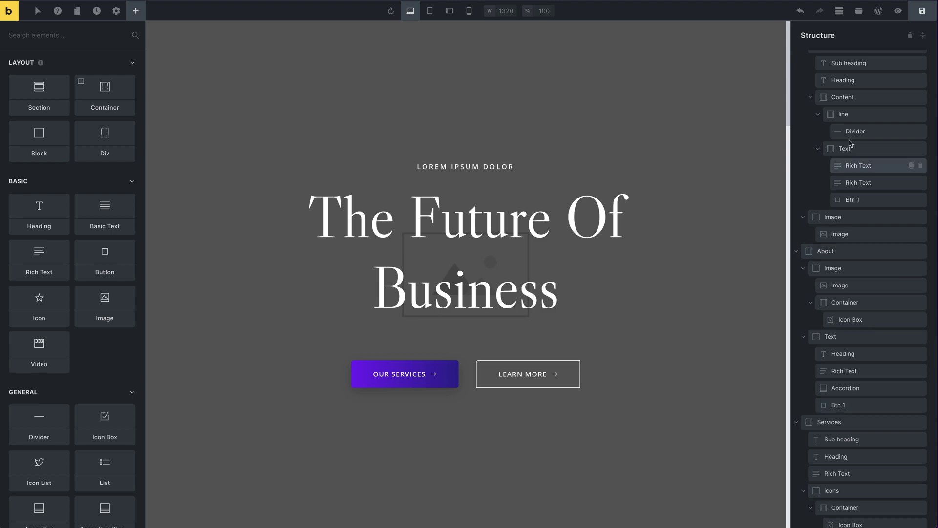
pyautogui.scroll(-3, 880, 184)
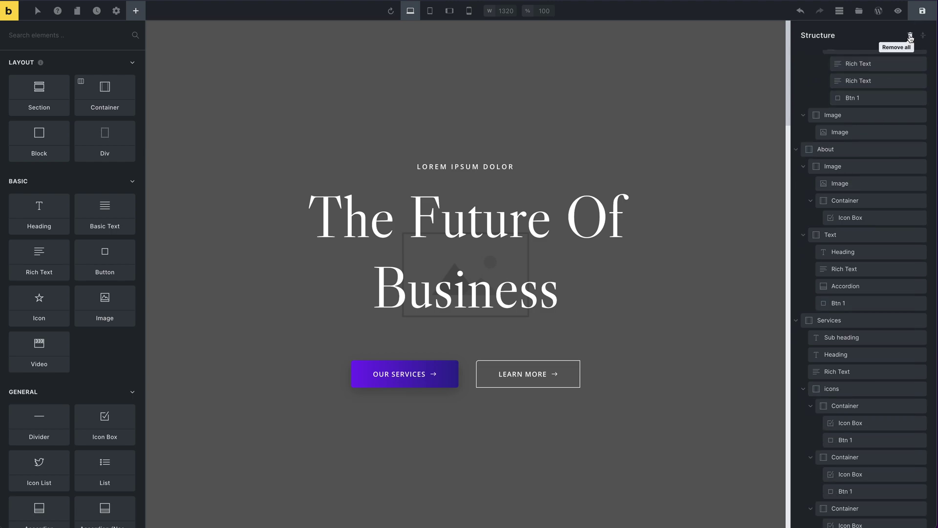
pyautogui.scroll(11, 848, 360)
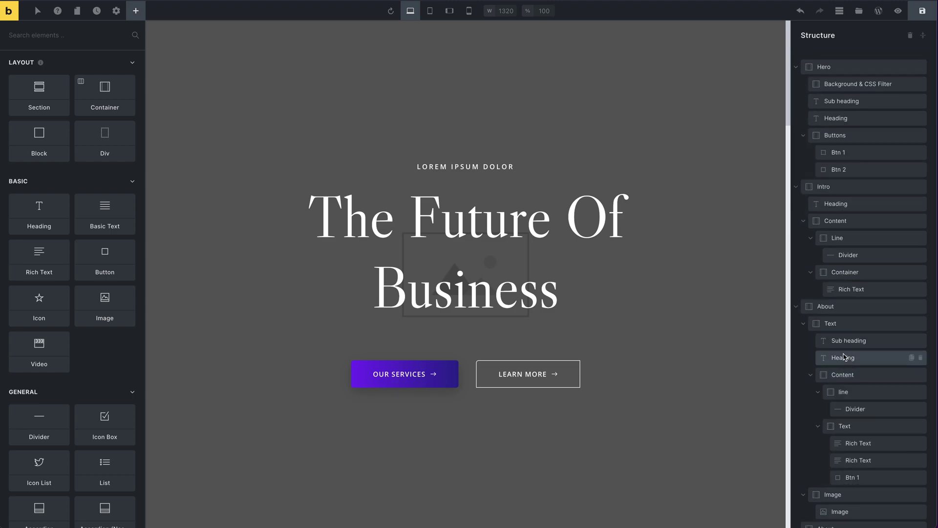
pyautogui.scroll(-11, 844, 358)
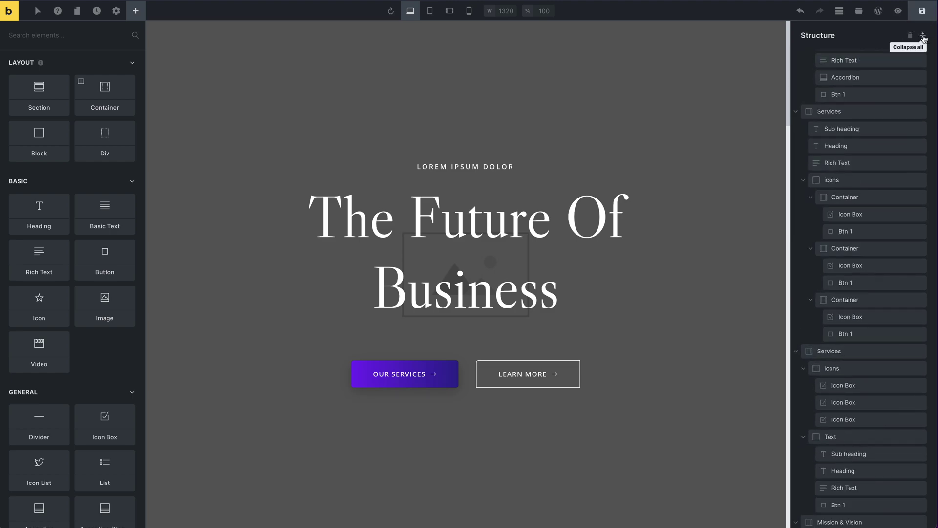
# Collapse all elements in the structure, expand them again and return to the fully collapsed overview.
pyautogui.click(923, 37)
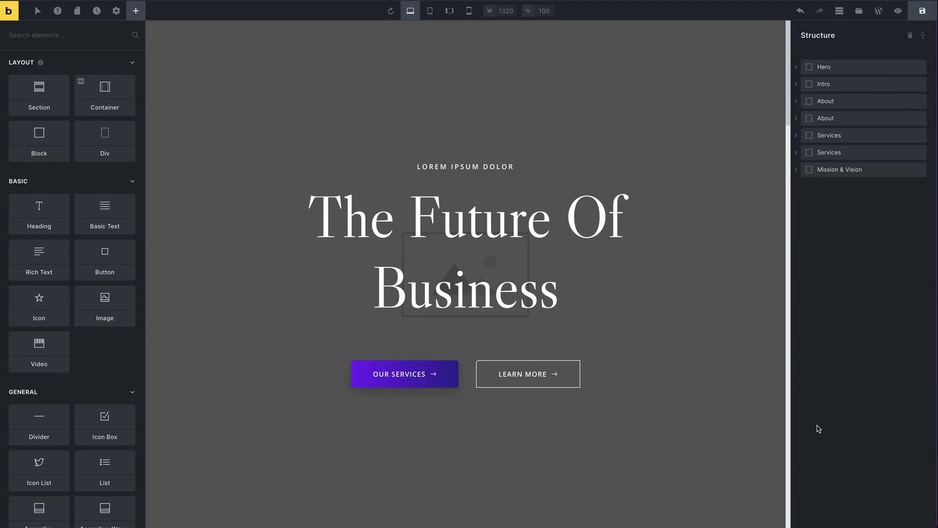
pyautogui.click(922, 36)
pyautogui.scroll(-10, 850, 234)
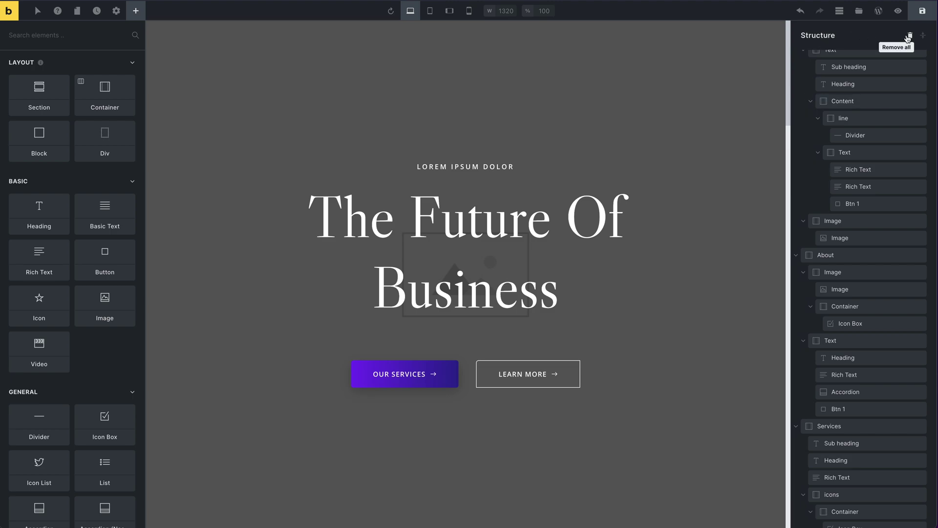
pyautogui.click(923, 35)
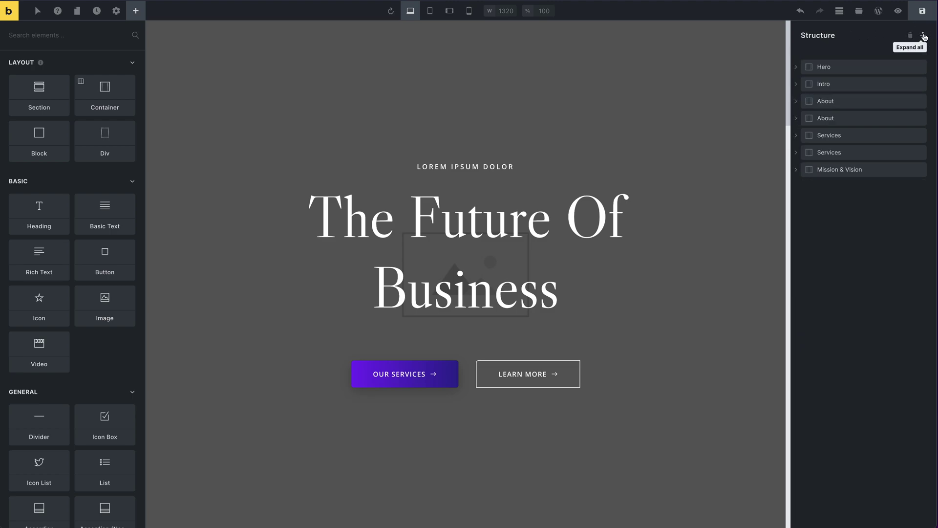
pyautogui.click(849, 274)
pyautogui.click(846, 270)
pyautogui.click(840, 251)
pyautogui.click(833, 237)
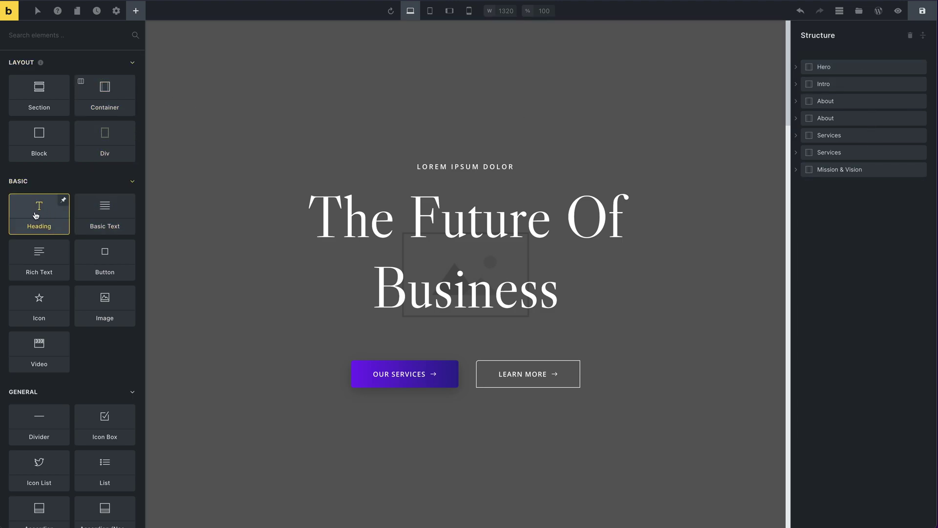
# Try to place a new Heading in the Mission & Vision section's inner Content element, and collapse that section again.
pyautogui.moveTo(34, 215); pyautogui.dragTo(210, 120)
pyautogui.moveTo(46, 210); pyautogui.dragTo(834, 235)
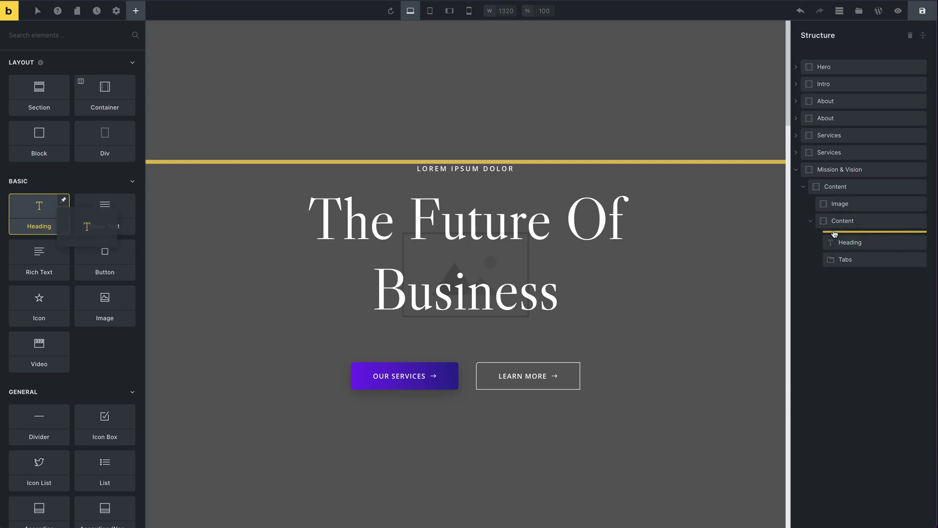
pyautogui.click(795, 170)
pyautogui.click(796, 170)
pyautogui.click(803, 187)
pyautogui.click(804, 187)
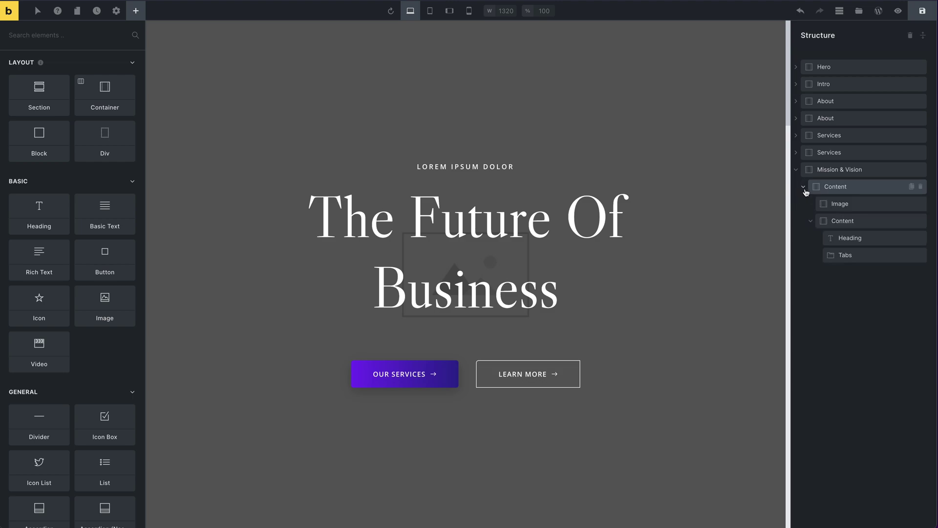
pyautogui.click(810, 221)
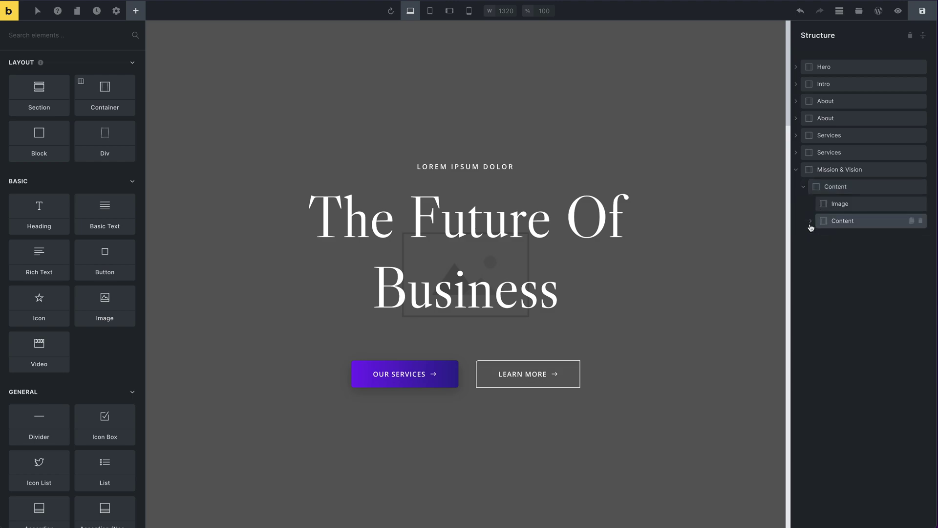
pyautogui.click(796, 170)
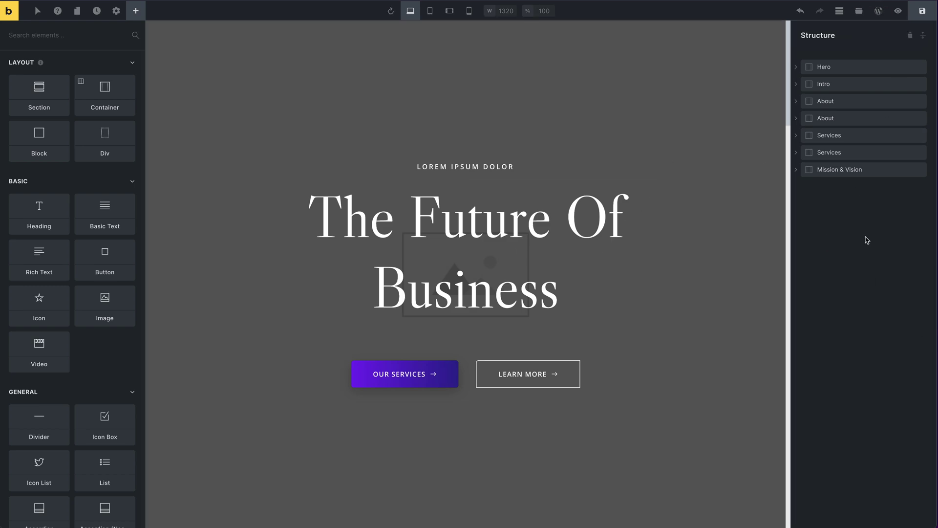
pyautogui.click(922, 36)
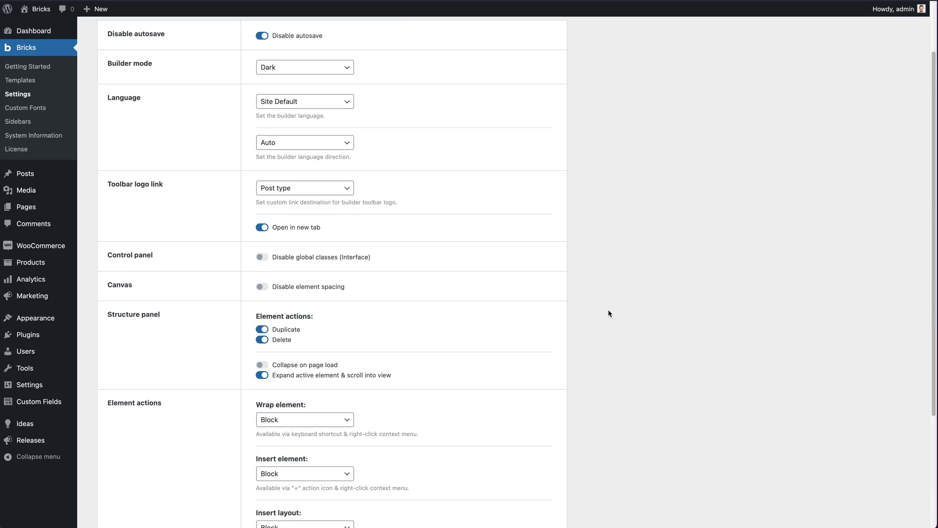
# In the Structure panel settings, switch "Collapse on page load" on and back off.
pyautogui.moveTo(350, 365); pyautogui.dragTo(262, 365)
pyautogui.click(262, 365)
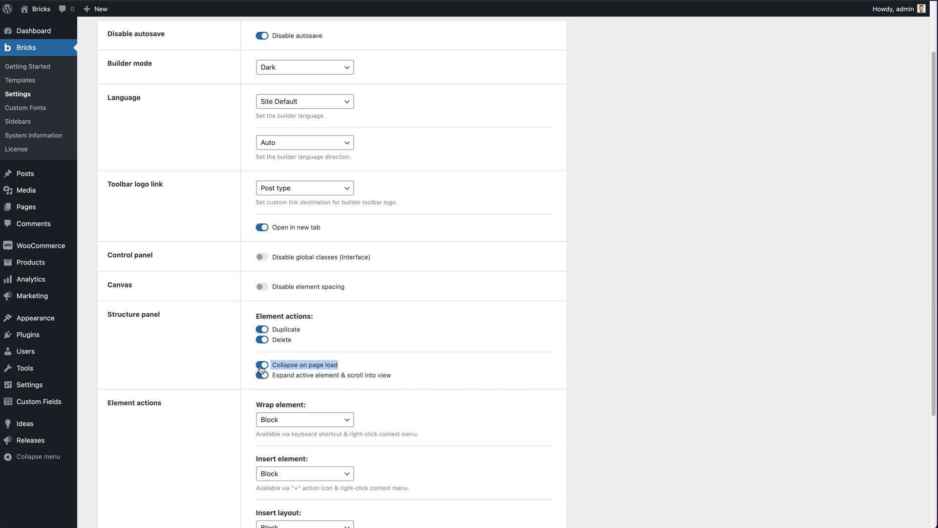
pyautogui.click(262, 366)
pyautogui.click(697, 295)
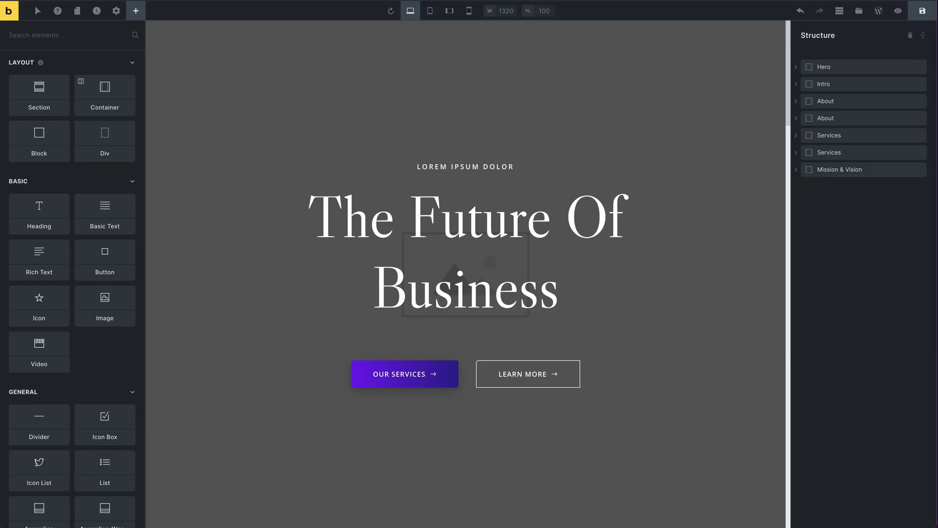
# Expand the entire structure and select the Hero section's Heading and Btn 2 to locate them on the canvas.
pyautogui.click(922, 36)
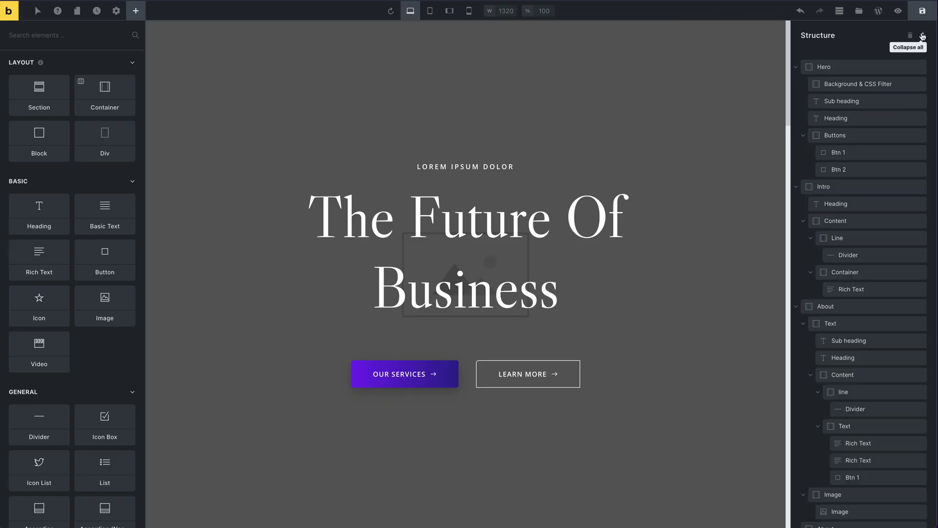
pyautogui.click(922, 36)
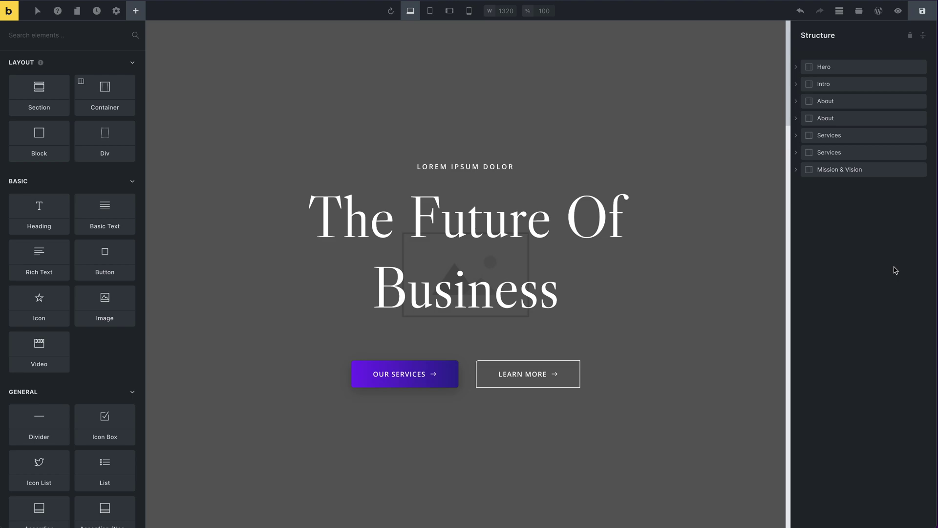
pyautogui.click(923, 37)
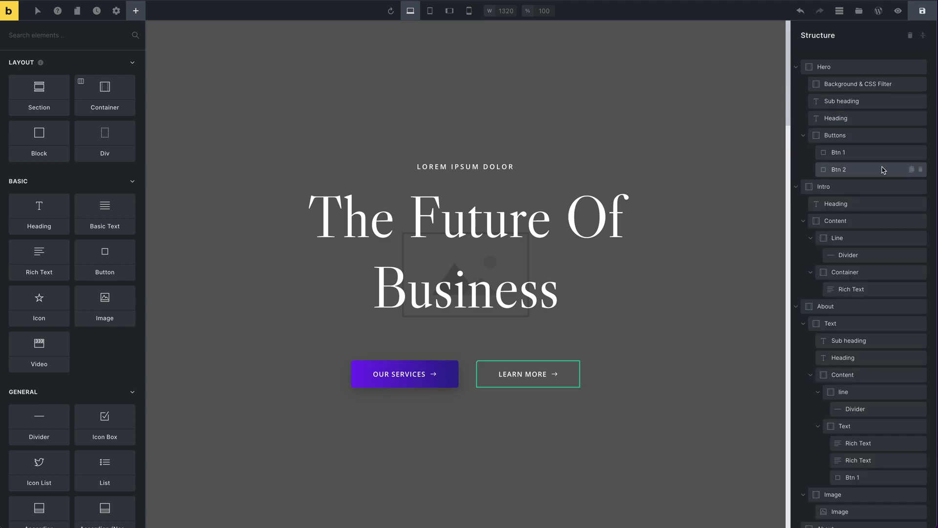
pyautogui.click(873, 122)
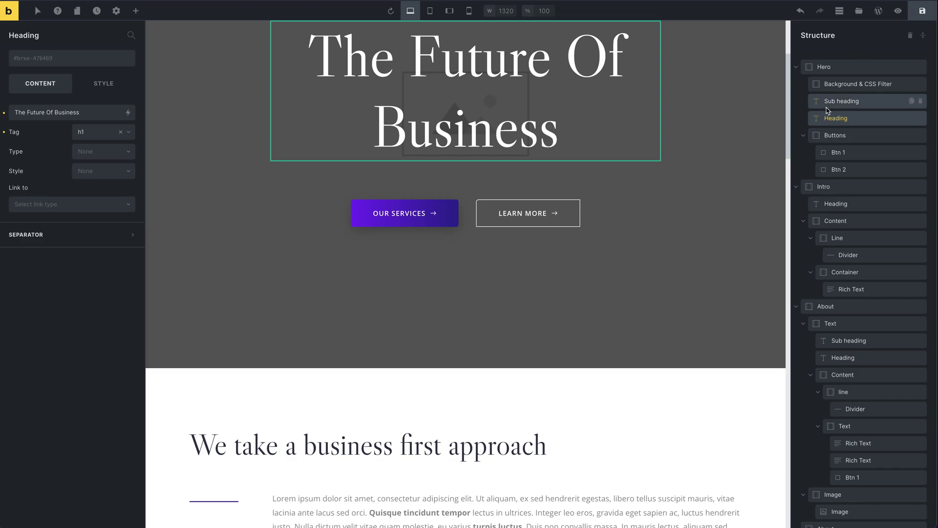
pyautogui.click(854, 171)
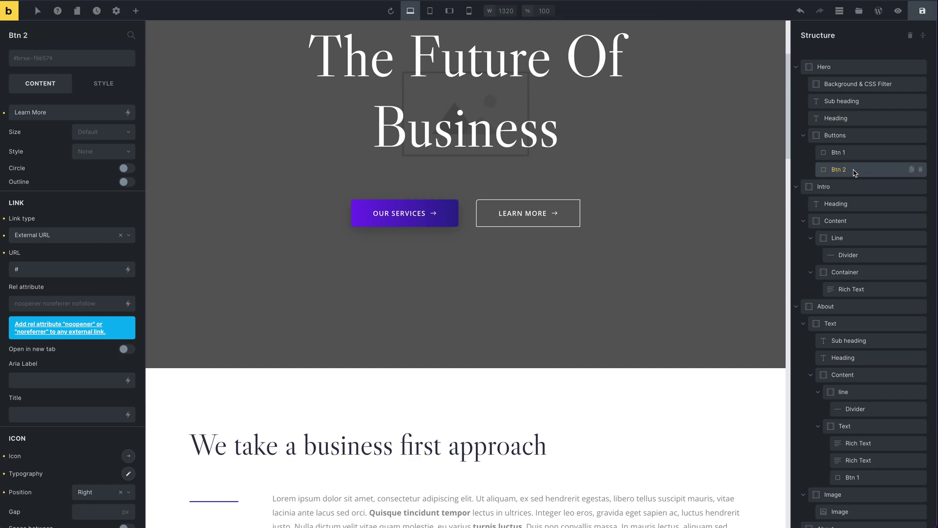
# Delete Btn 2, Btn 1 and their Buttons container from the Hero section through the structure.
pyautogui.scroll(3, 553, 186)
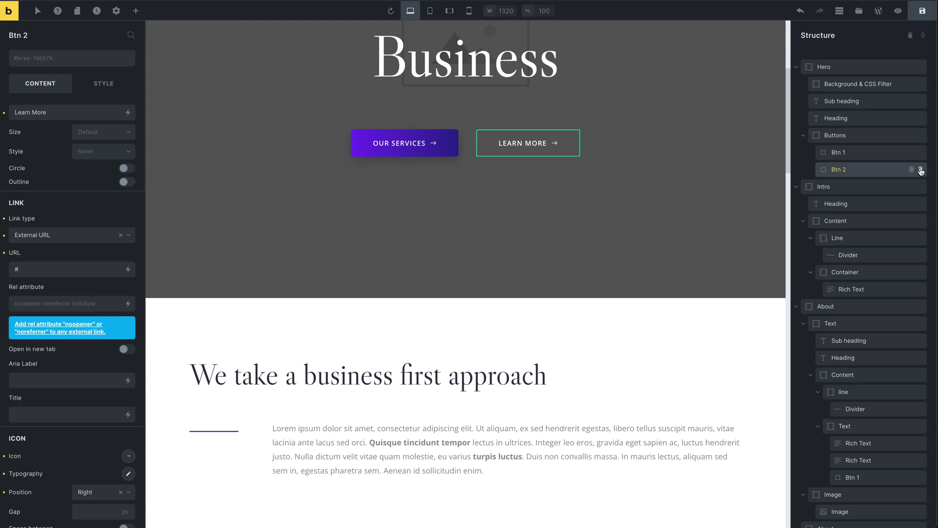
pyautogui.click(920, 169)
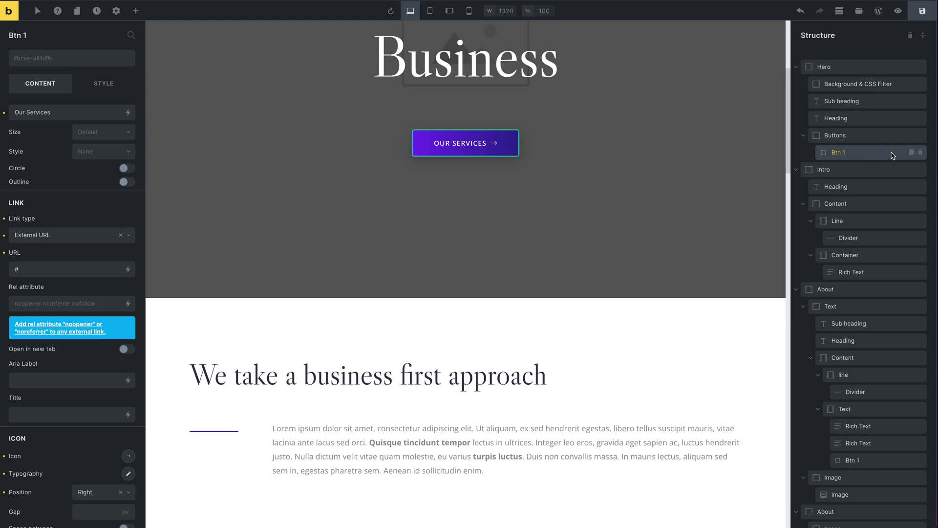
pyautogui.click(921, 153)
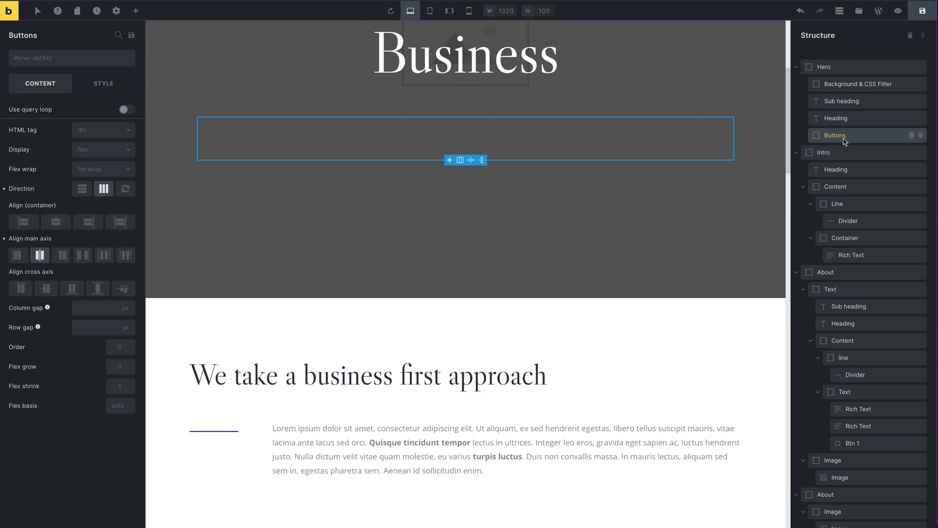
pyautogui.click(920, 136)
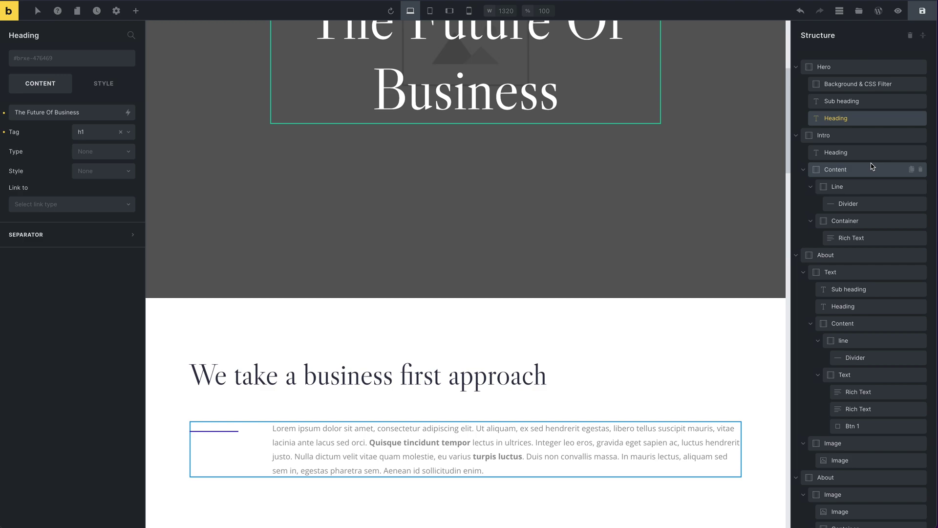
# Delete the Hero section's Heading, Sub heading and Background & CSS Filter block, and remove the Hero section itself.
pyautogui.press('Delete')
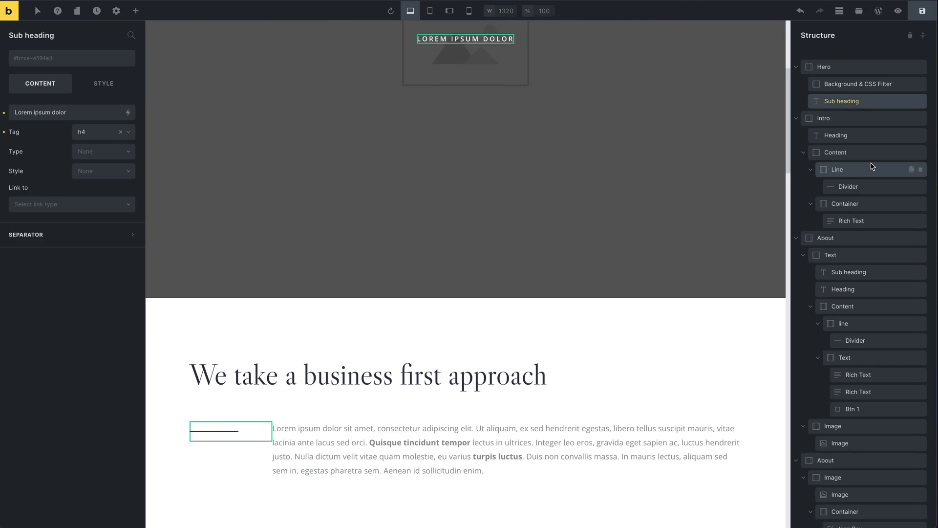
pyautogui.press('Delete')
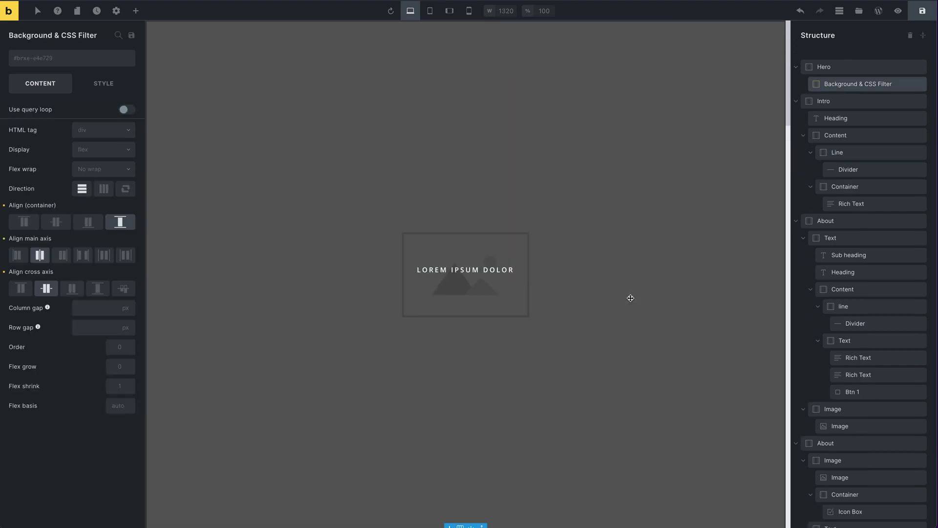
pyautogui.press('Delete')
pyautogui.press('Delete')
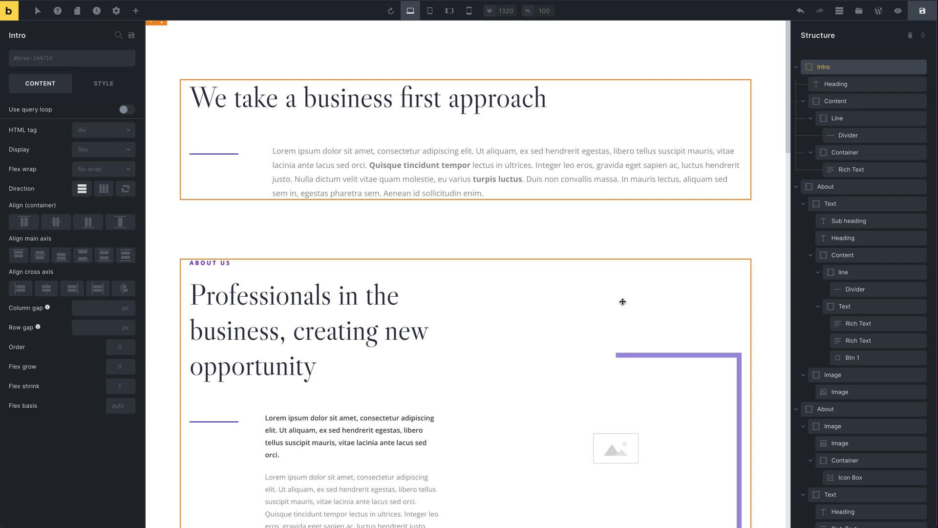
# Show the elements list and clear all remaining elements from the page structure at once.
pyautogui.click(136, 11)
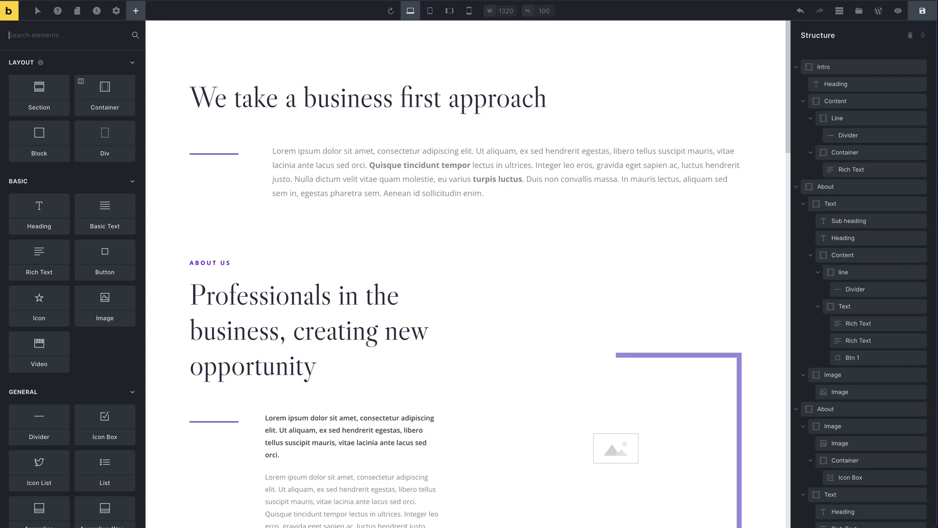
pyautogui.click(910, 35)
pyautogui.click(910, 36)
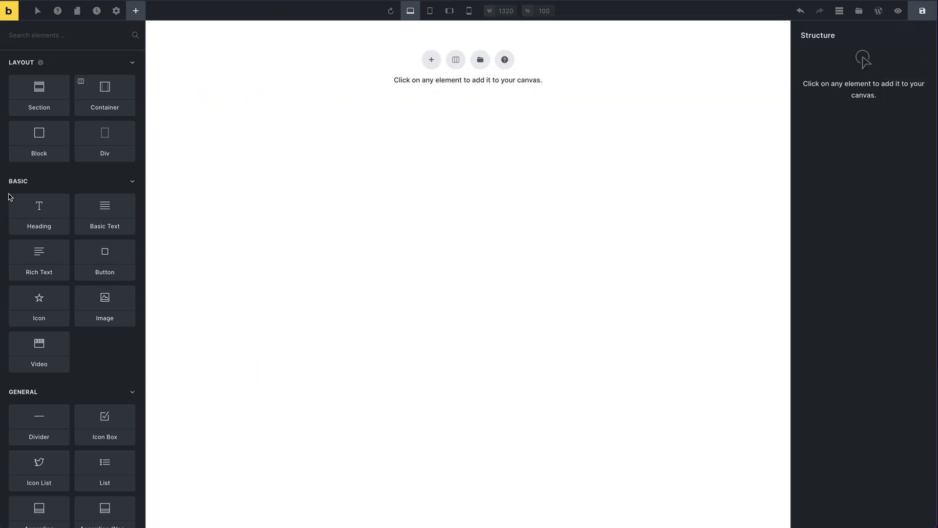
# Add a Section and assign the global classes test-bg and test-border to its Container.
pyautogui.click(47, 108)
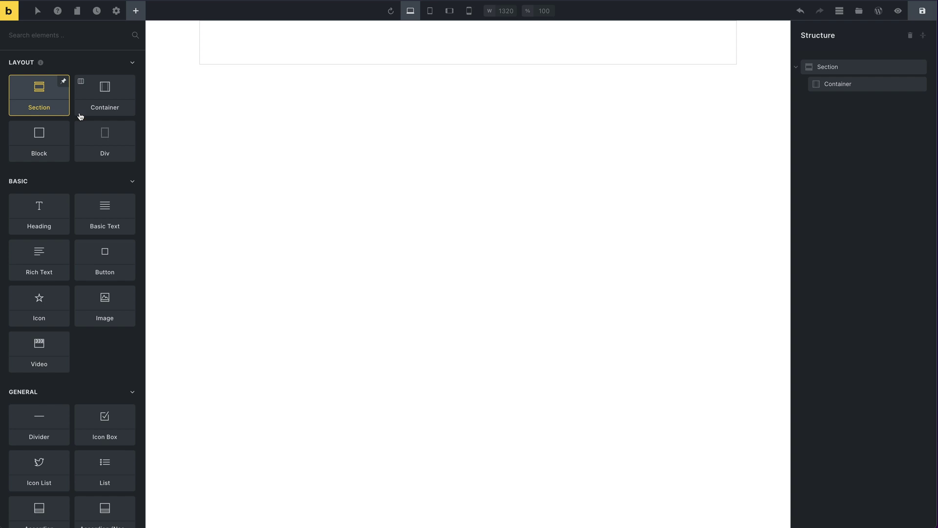
pyautogui.click(475, 36)
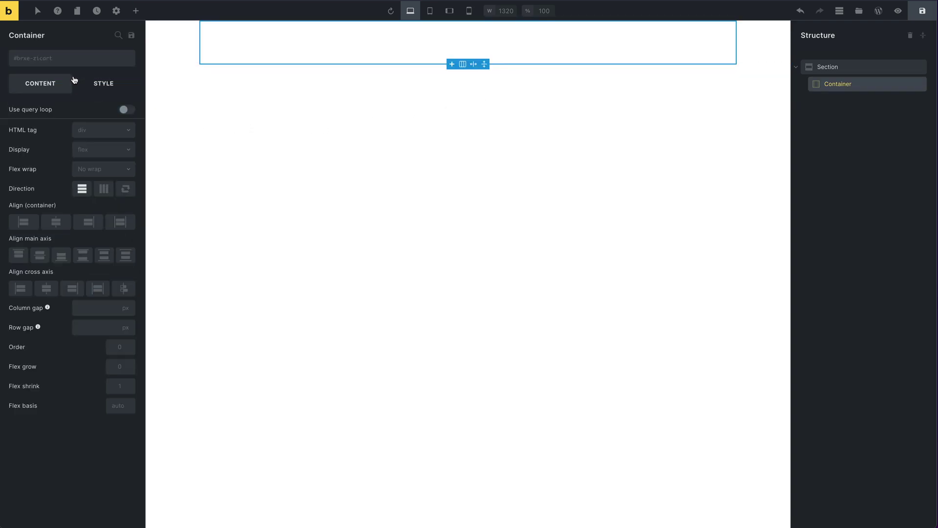
pyautogui.click(49, 60)
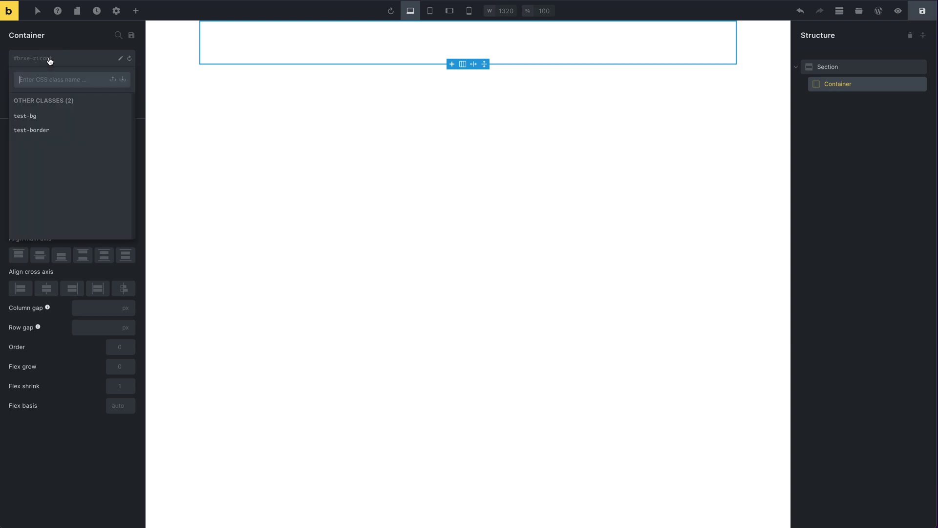
pyautogui.click(58, 119)
pyautogui.click(72, 65)
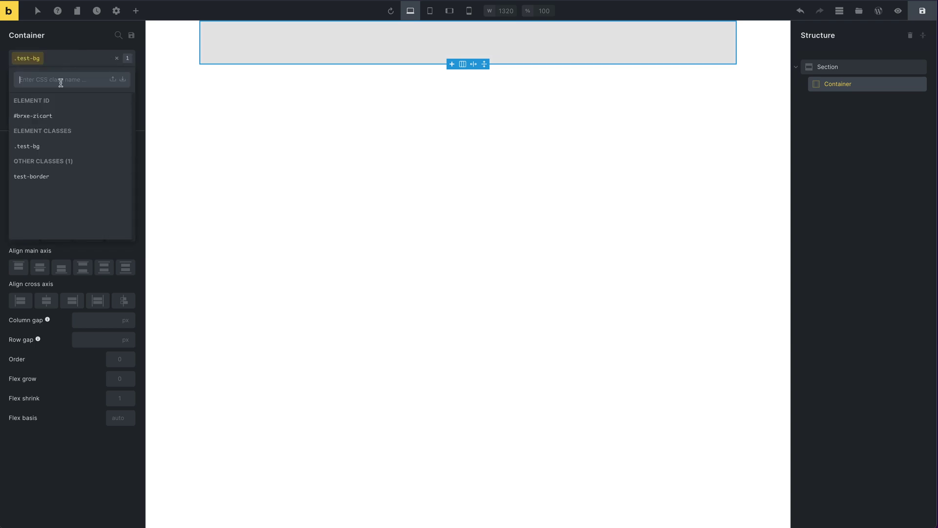
pyautogui.click(46, 177)
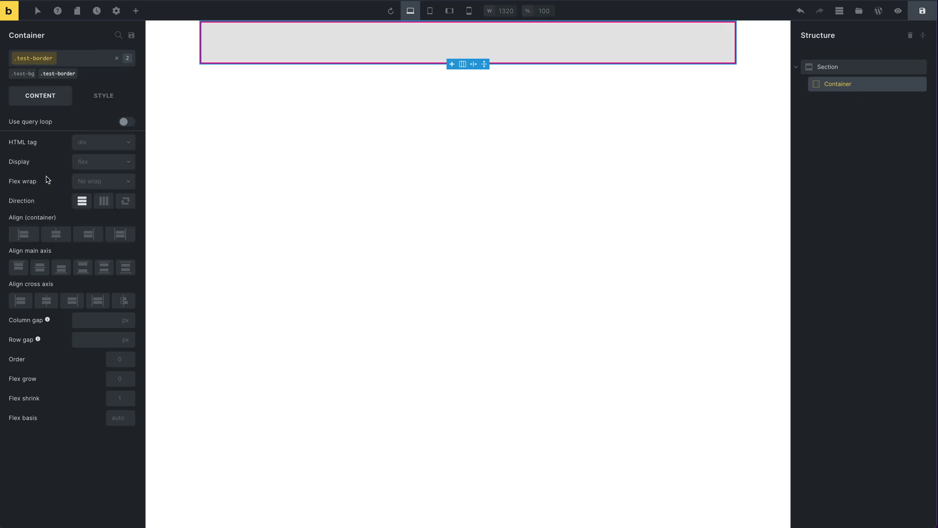
pyautogui.click(320, 72)
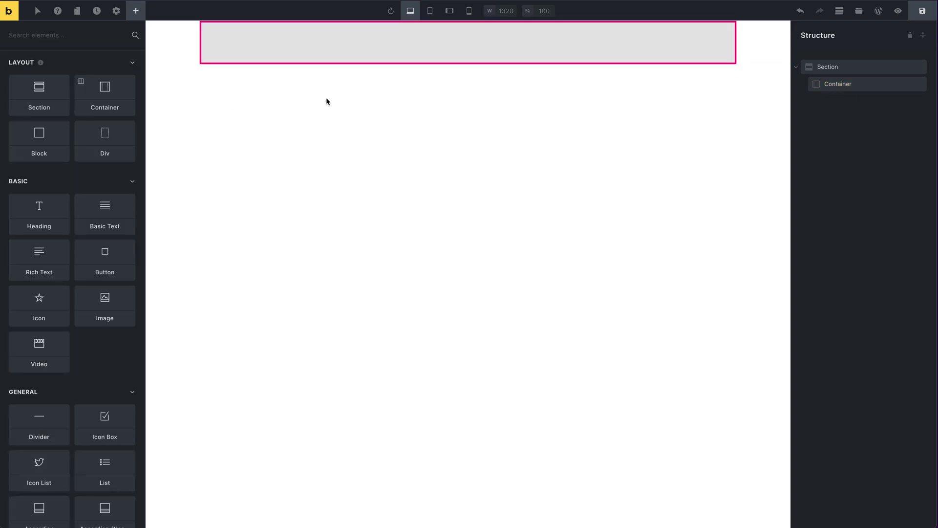
# Reselect the Container, view its list of element ID and assigned classes, and close it again.
pyautogui.click(467, 48)
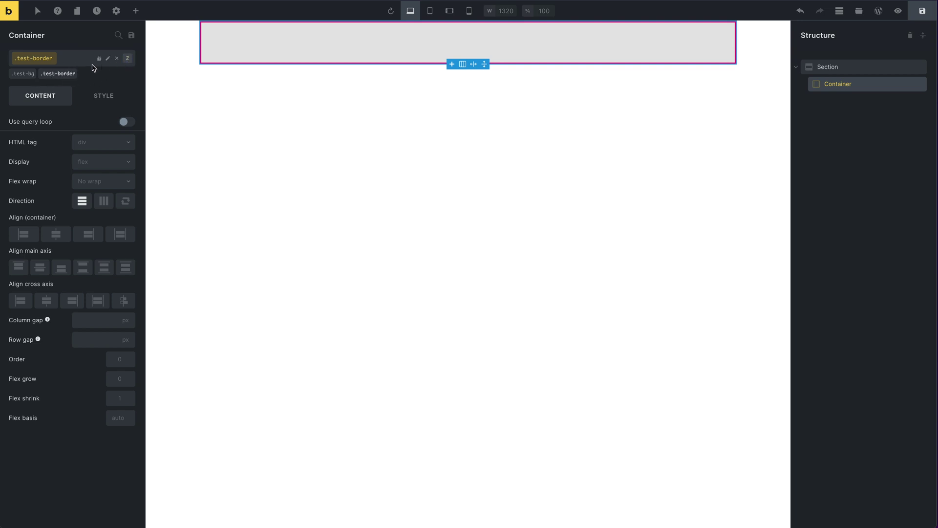
pyautogui.click(78, 64)
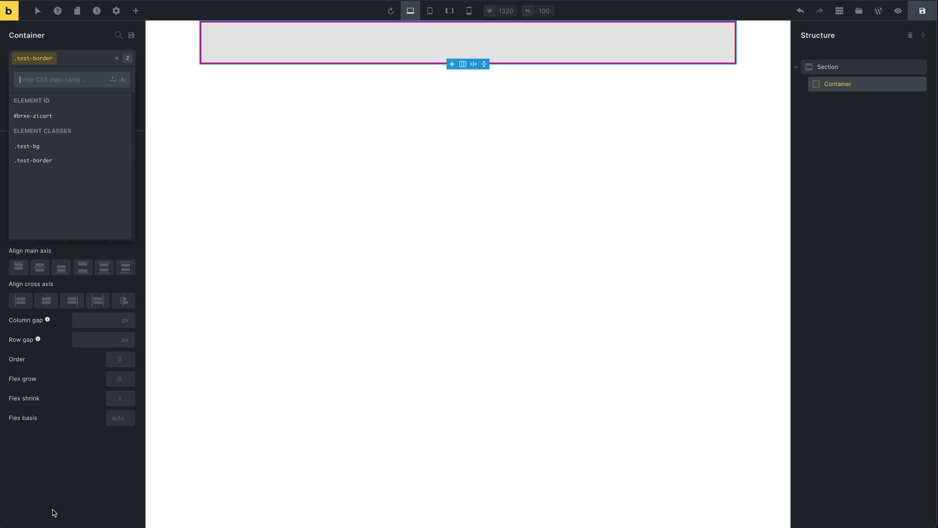
pyautogui.click(76, 494)
pyautogui.click(272, 79)
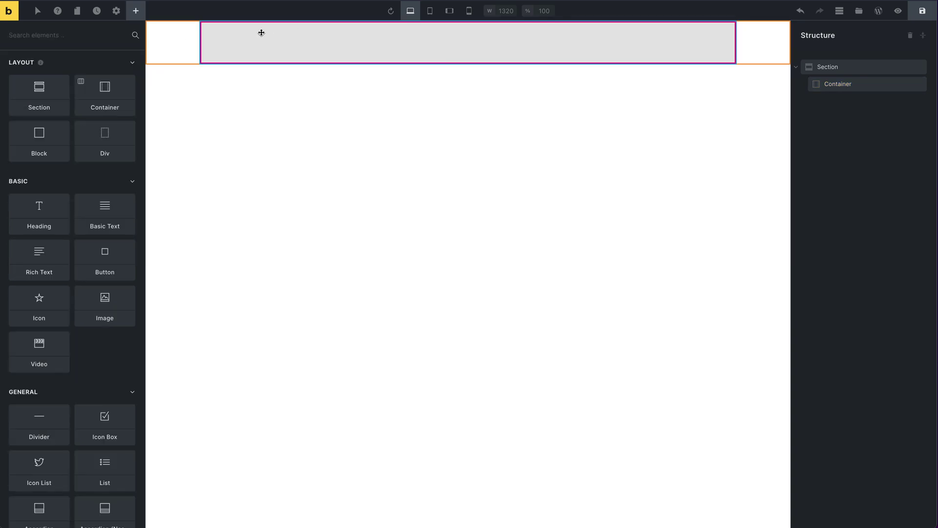
# On the Container, make .test-bg the active class, deactivate it to edit at element ID level, and deselect the Container.
pyautogui.click(277, 33)
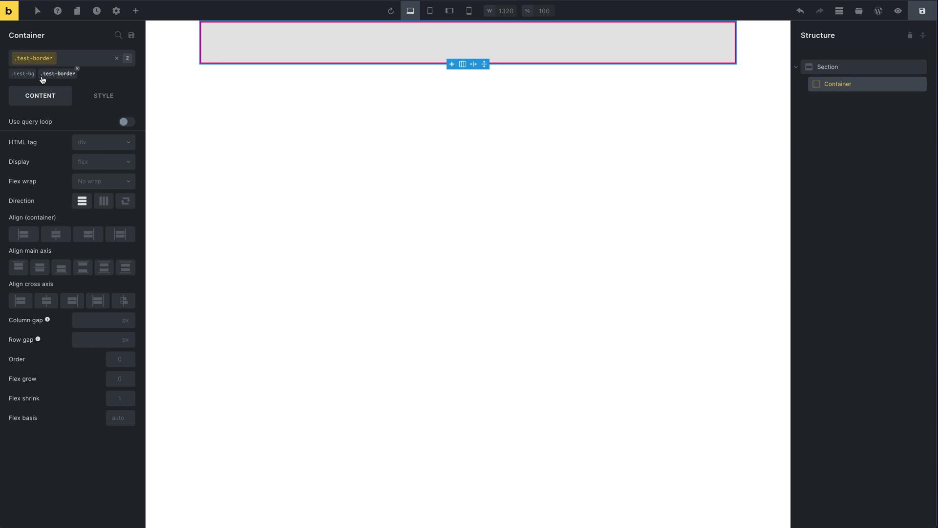
pyautogui.click(20, 76)
pyautogui.click(25, 74)
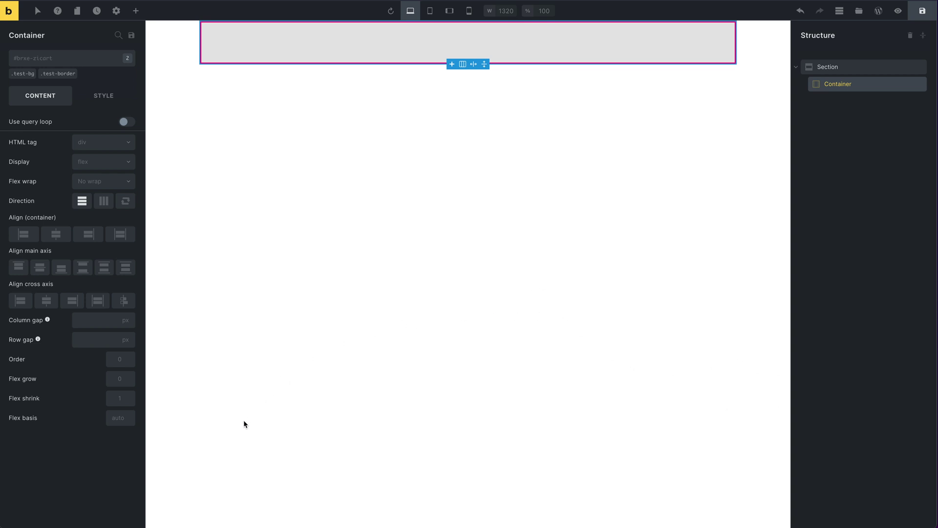
pyautogui.click(510, 114)
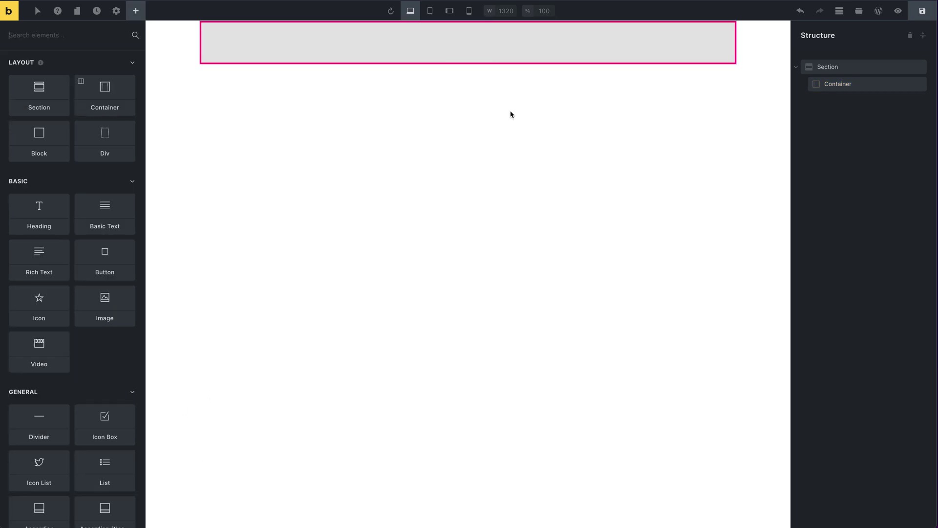
# Select the Container, move through its class suggestions without the mouse, activate .test-border and deselect the element.
pyautogui.click(474, 38)
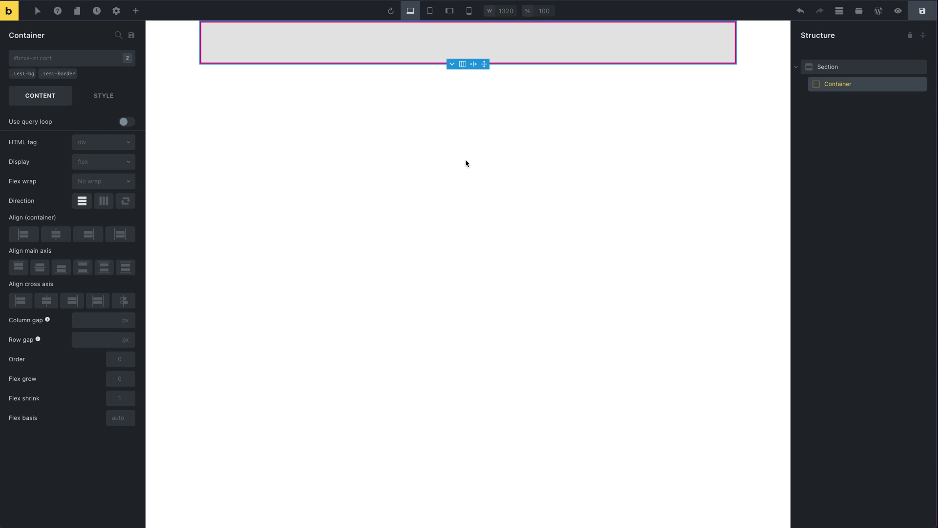
pyautogui.press('super+shift+c')
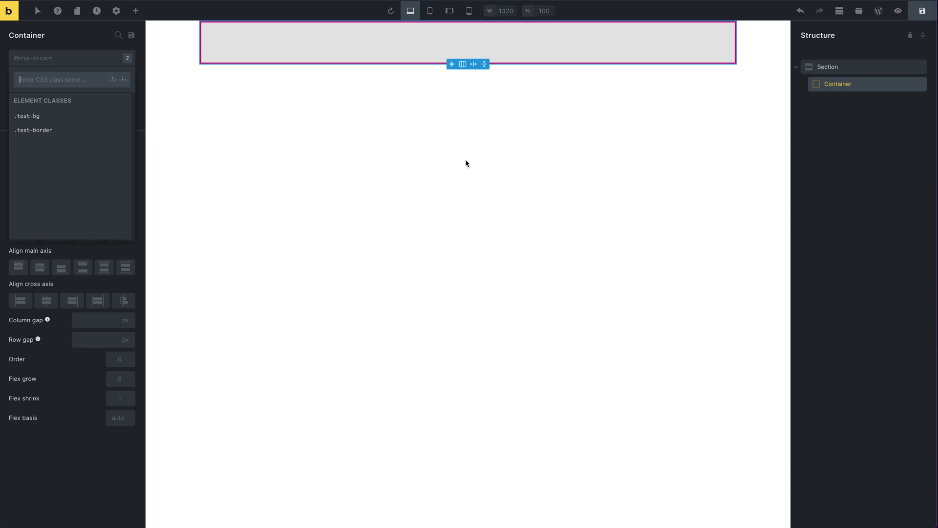
pyautogui.press('Down')
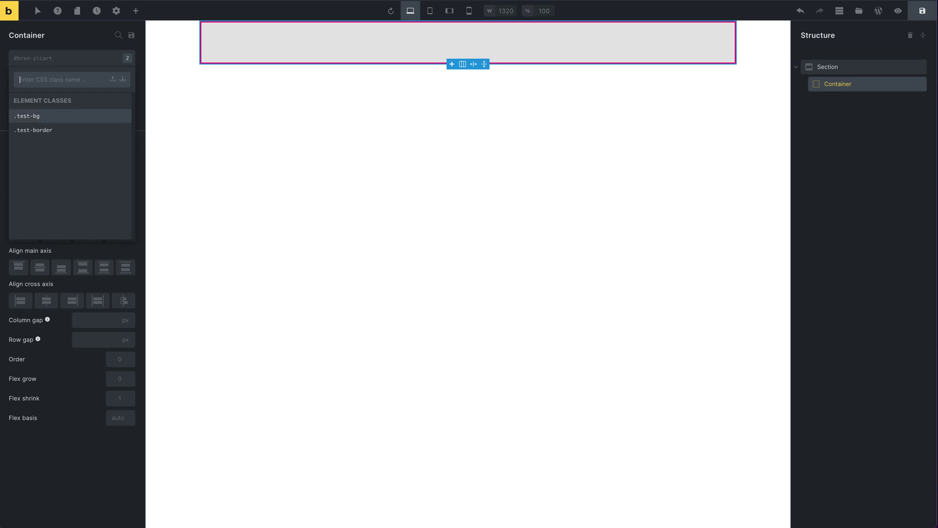
pyautogui.press('Down')
pyautogui.press('Up')
pyautogui.press('Down')
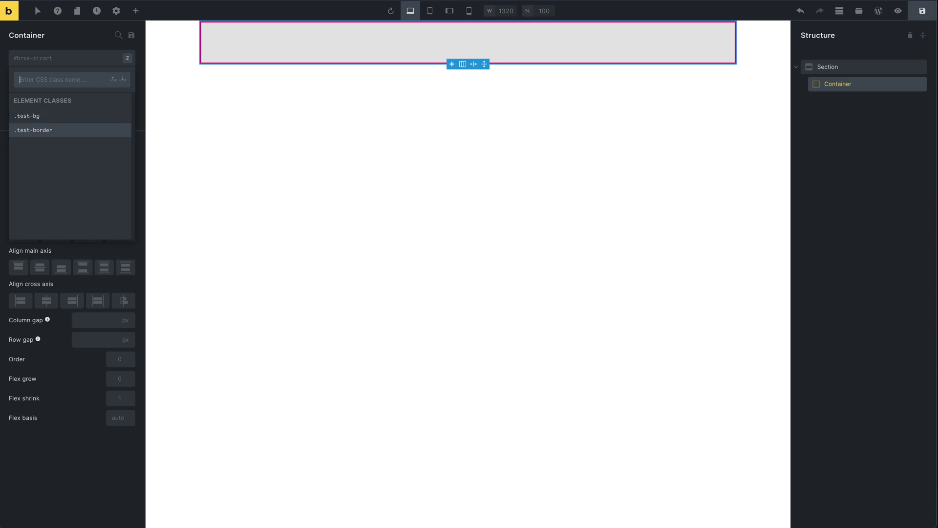
pyautogui.press('Return')
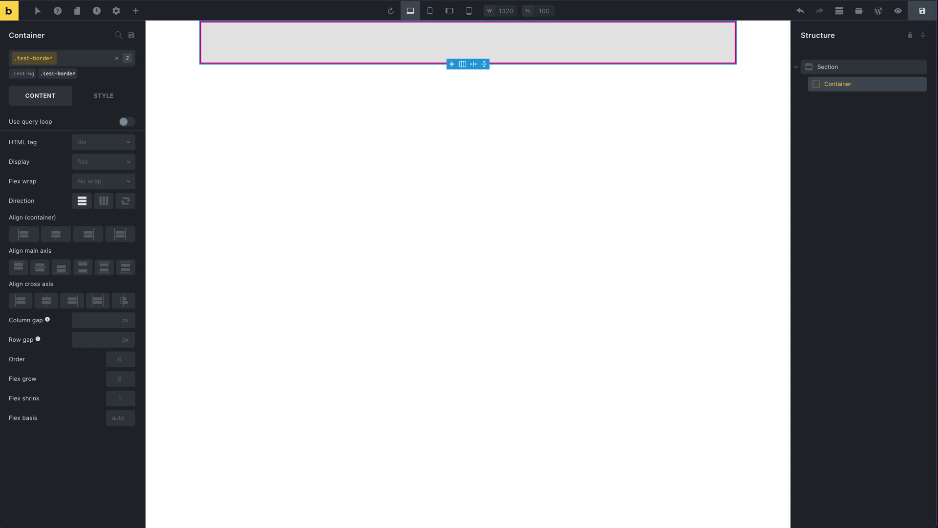
pyautogui.click(664, 243)
pyautogui.click(816, 345)
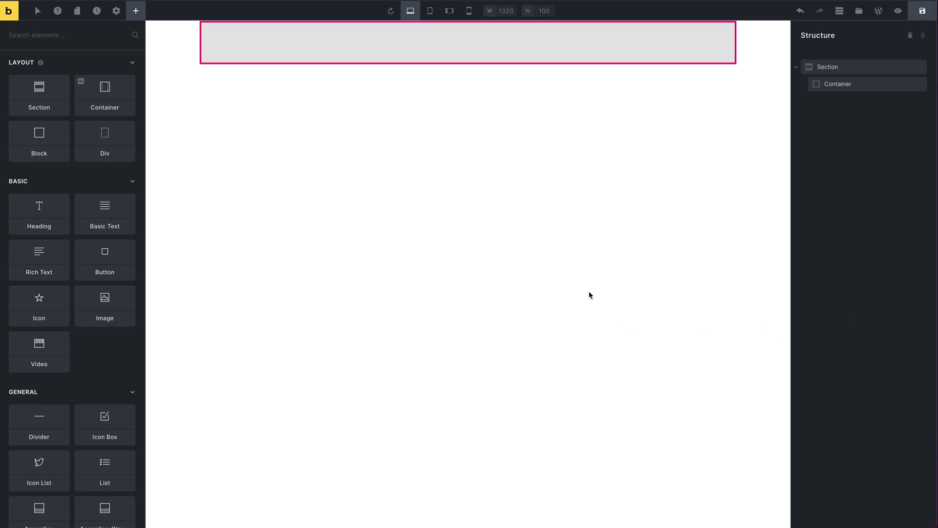
# Open the Container's class list once more to examine the actions offered for .test-bg.
pyautogui.click(511, 40)
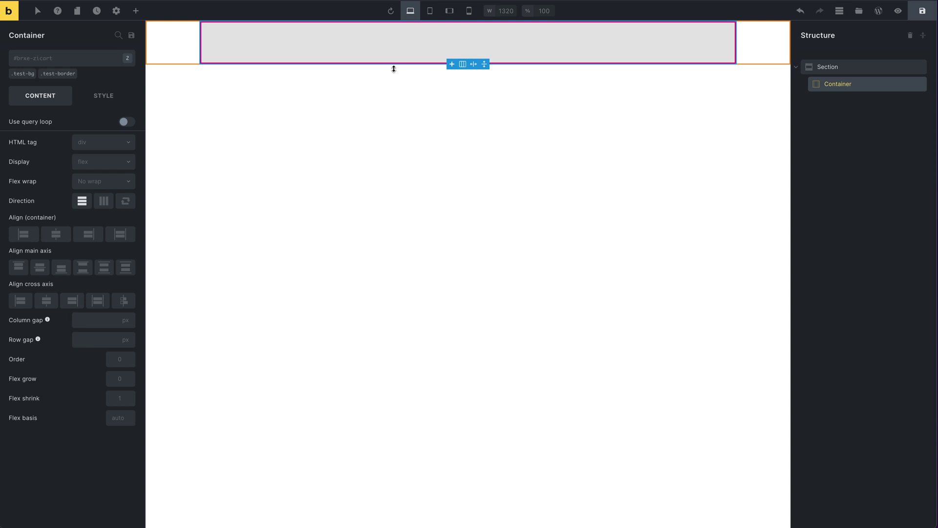
pyautogui.click(53, 60)
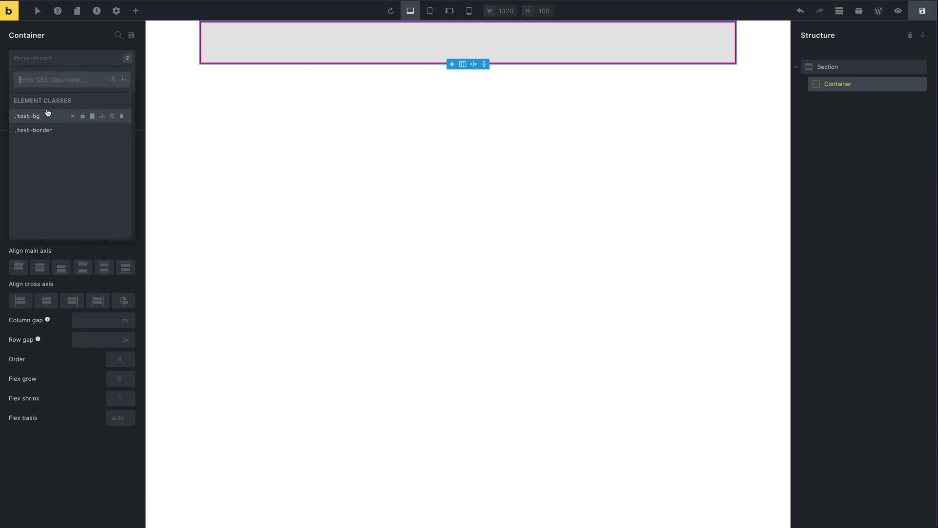
pyautogui.click(594, 300)
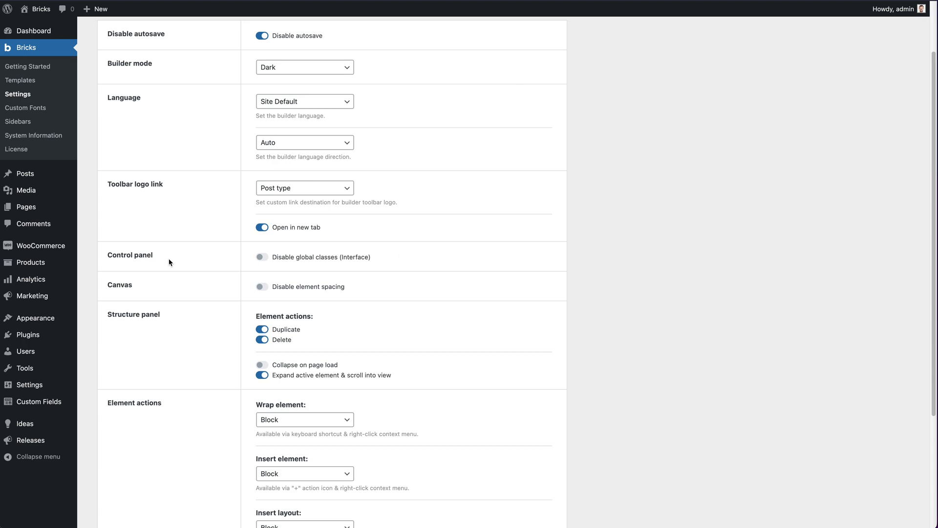
# In the WordPress Bricks settings, switch "Disable global classes (Interface)" on and back off, and return to the builder.
pyautogui.moveTo(372, 257); pyautogui.dragTo(292, 259)
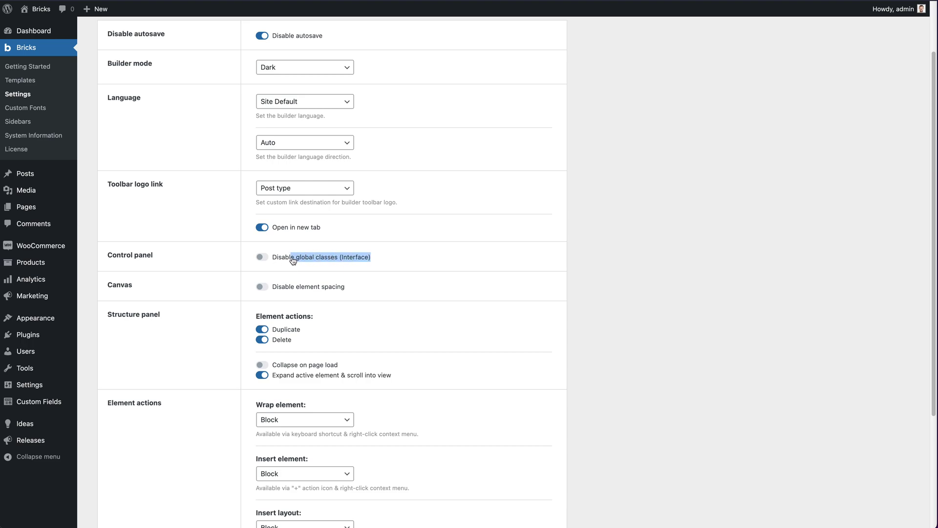
pyautogui.click(261, 257)
pyautogui.click(263, 258)
pyautogui.click(603, 238)
pyautogui.click(674, 277)
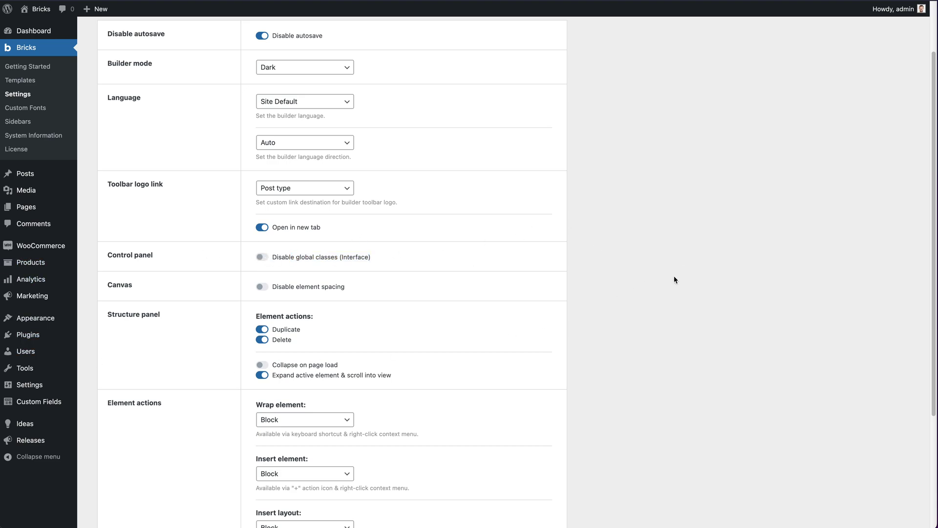
pyautogui.click(763, 286)
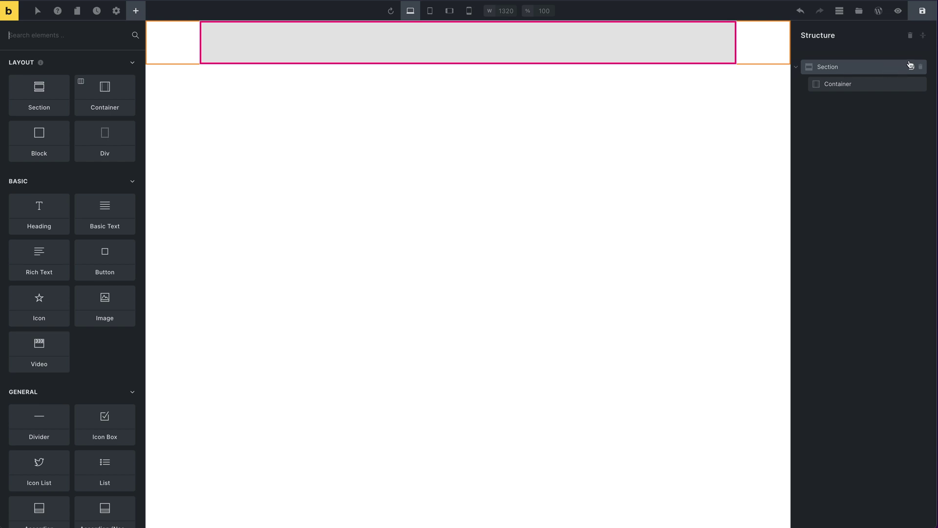
# Clear the whole structure, start over with a new Section and select its Container.
pyautogui.click(911, 37)
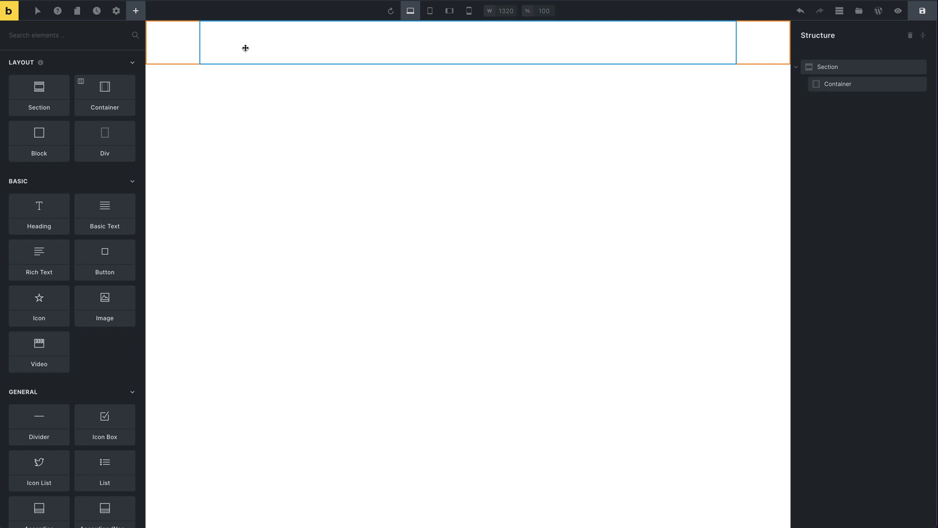
pyautogui.click(272, 36)
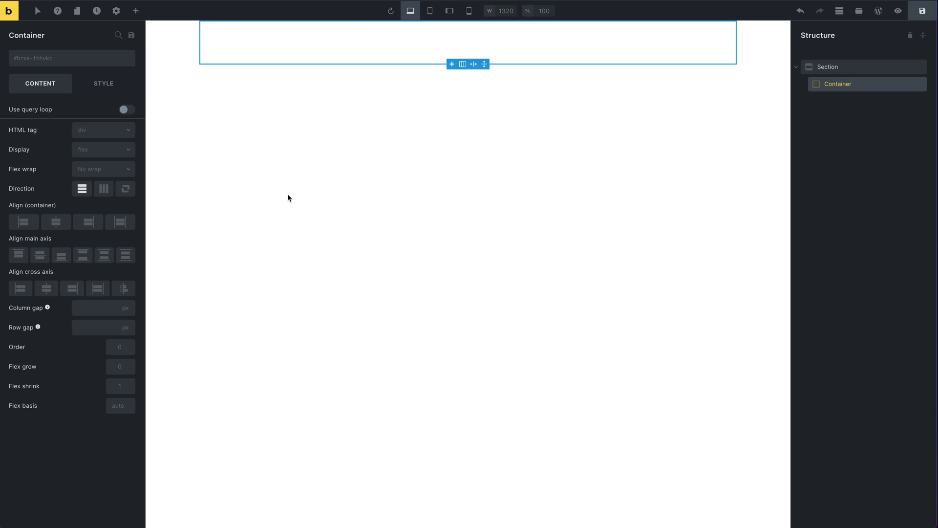
# Insert a Block inside the Container, select that Block and show the available elements.
pyautogui.click(136, 10)
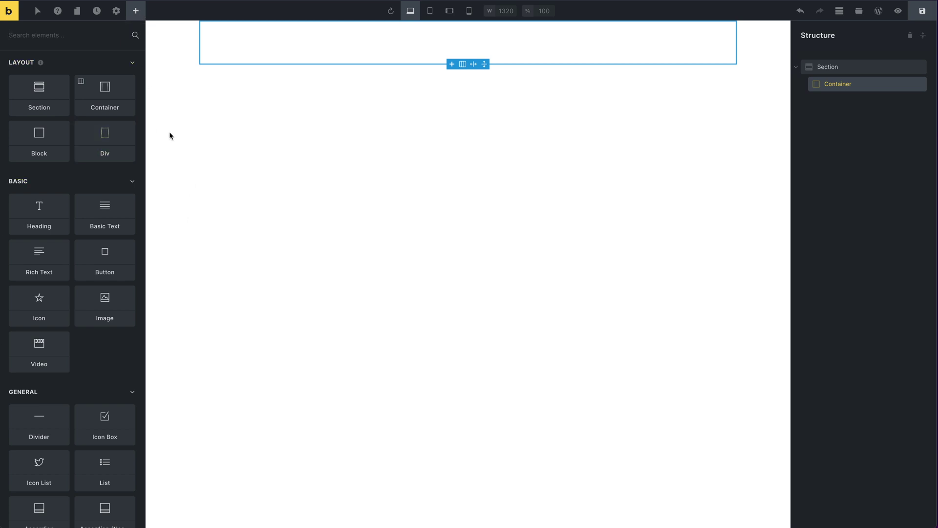
pyautogui.click(52, 145)
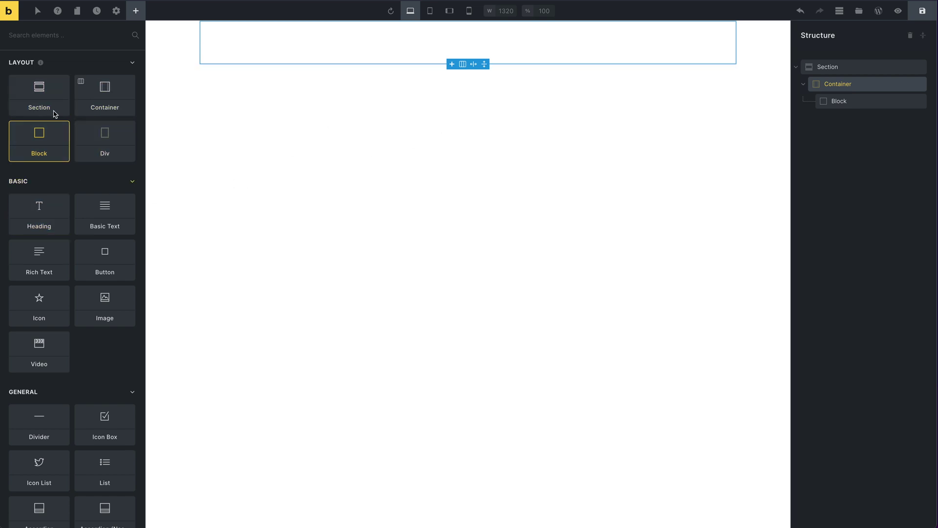
pyautogui.click(871, 105)
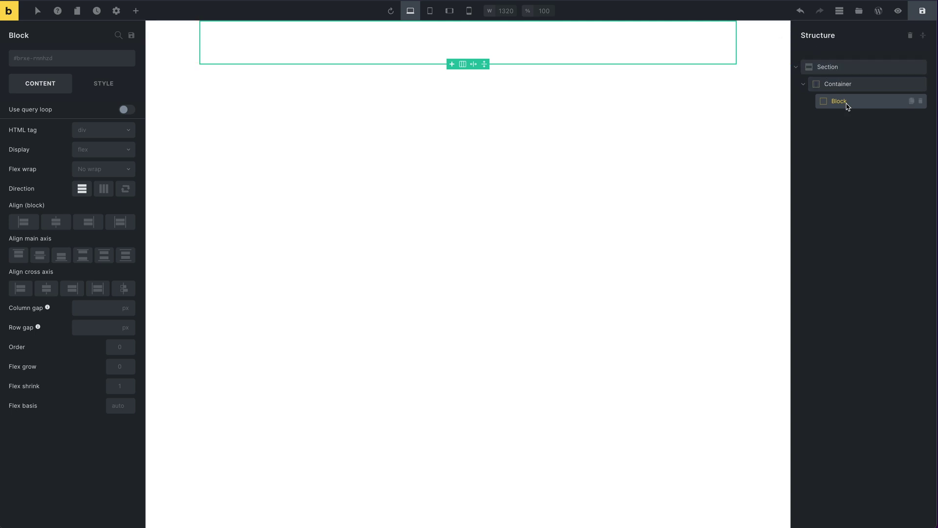
pyautogui.click(136, 12)
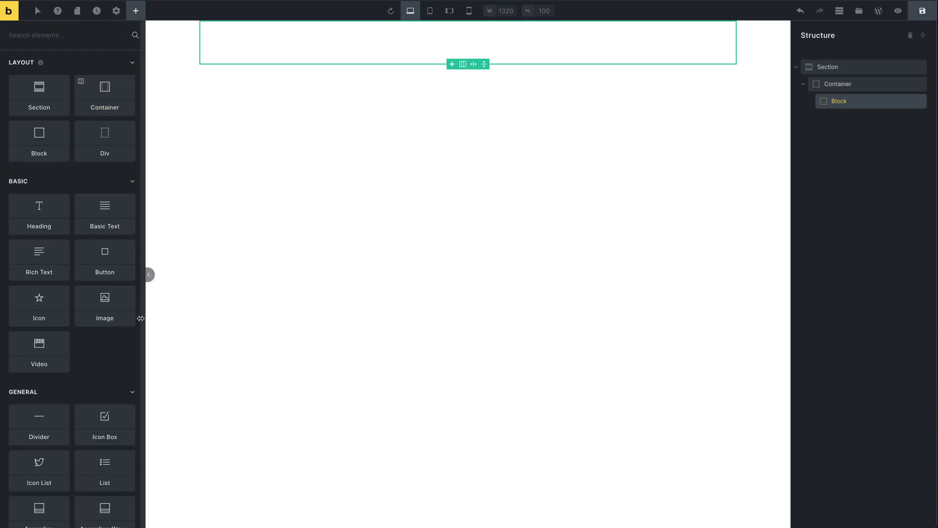
# Add an Image element inside the empty block and enable the query loop on that block.
pyautogui.click(101, 307)
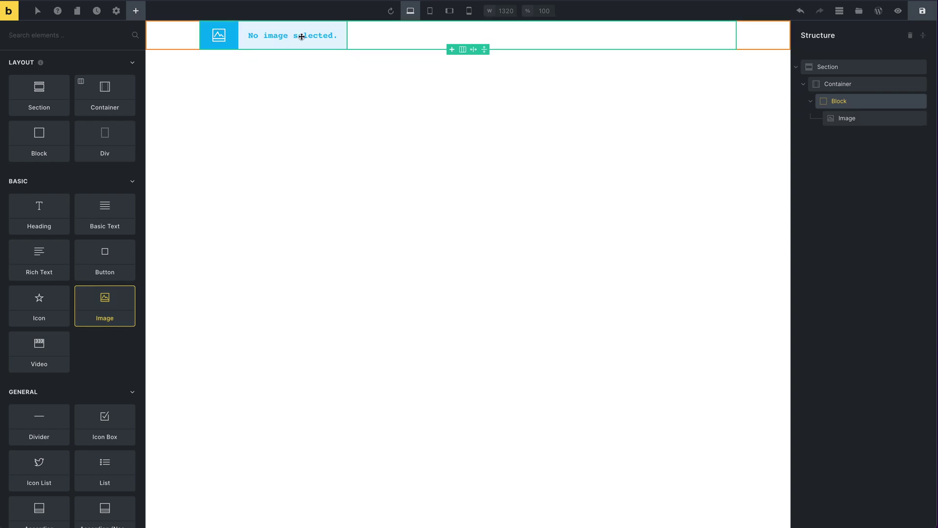
pyautogui.click(871, 101)
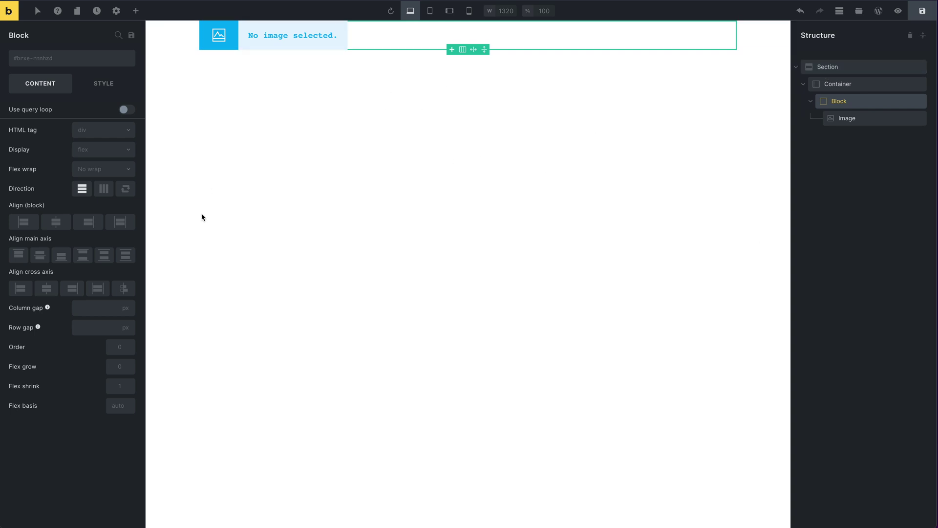
pyautogui.click(44, 112)
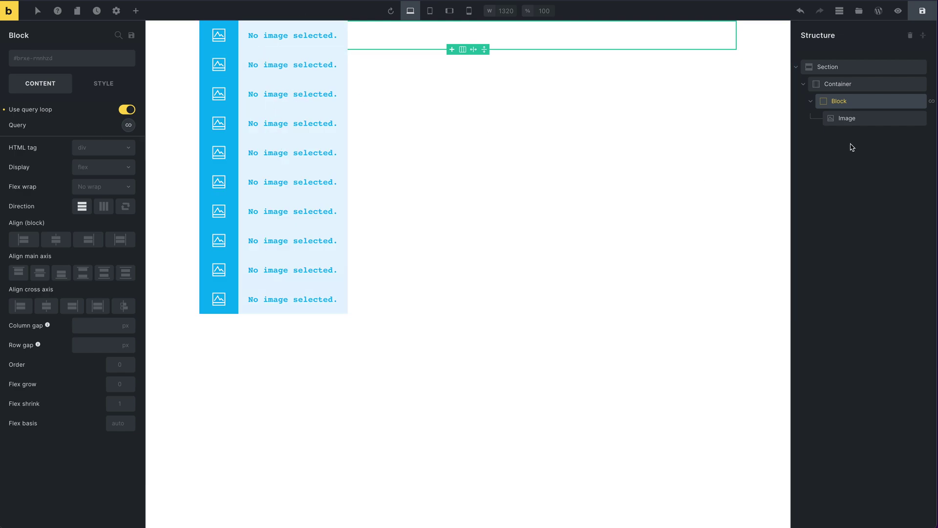
# Set the post type of the block's query to Media.
pyautogui.click(863, 117)
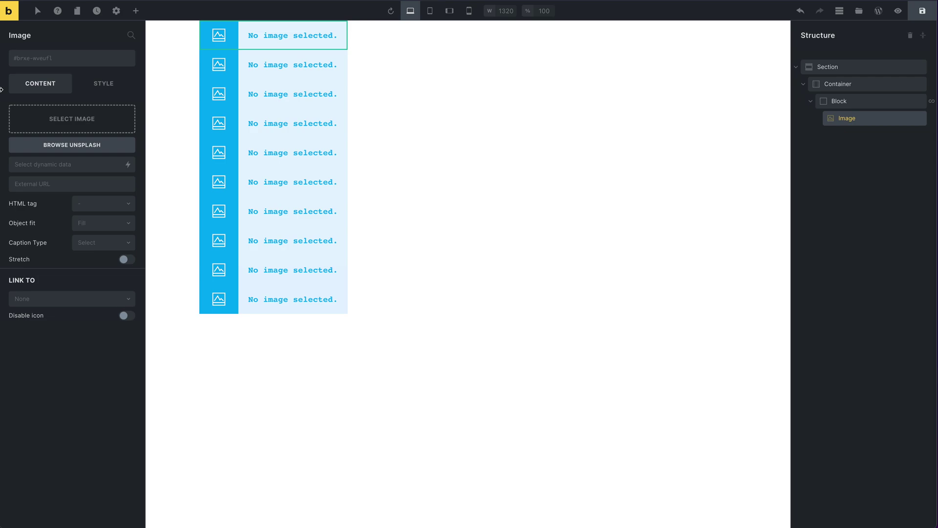
pyautogui.click(865, 102)
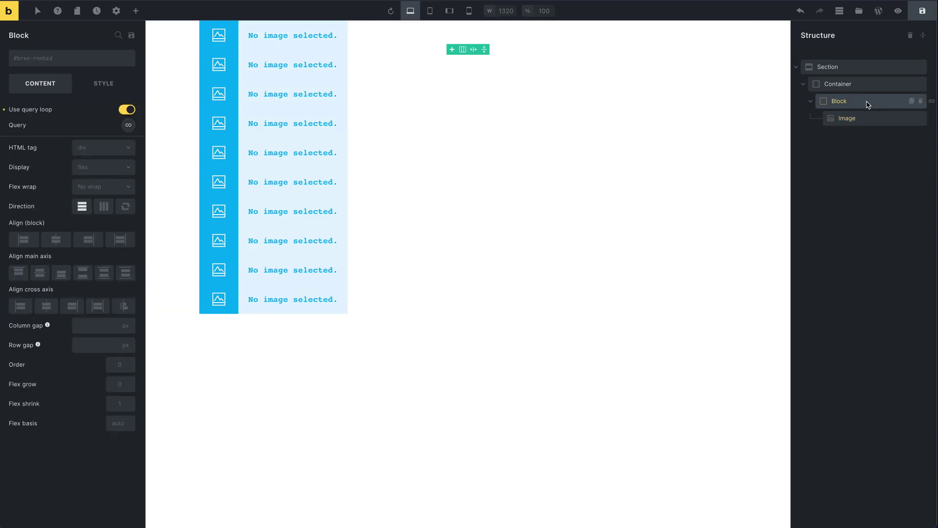
pyautogui.click(127, 125)
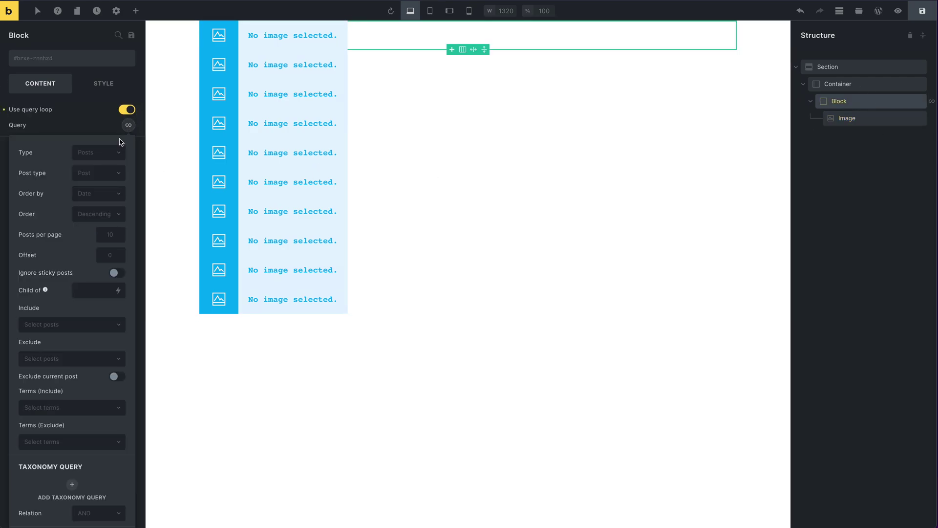
pyautogui.click(92, 177)
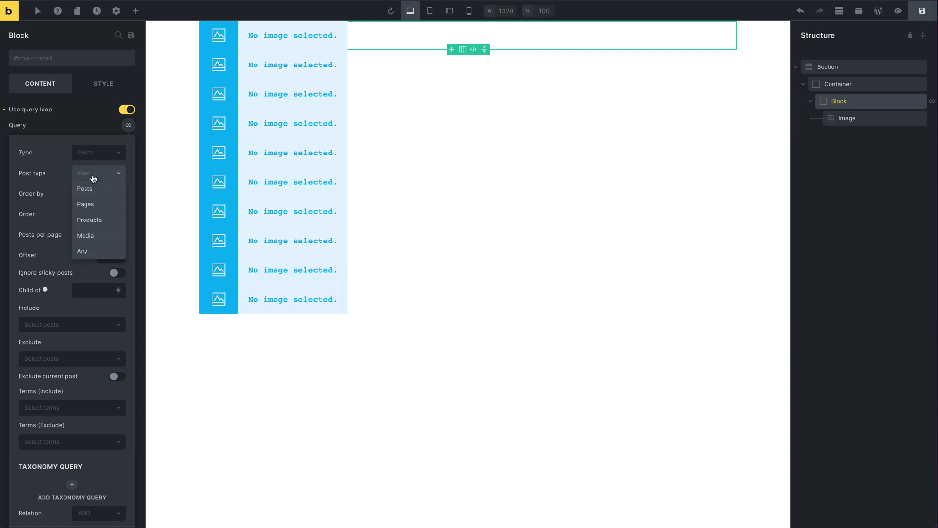
pyautogui.click(108, 237)
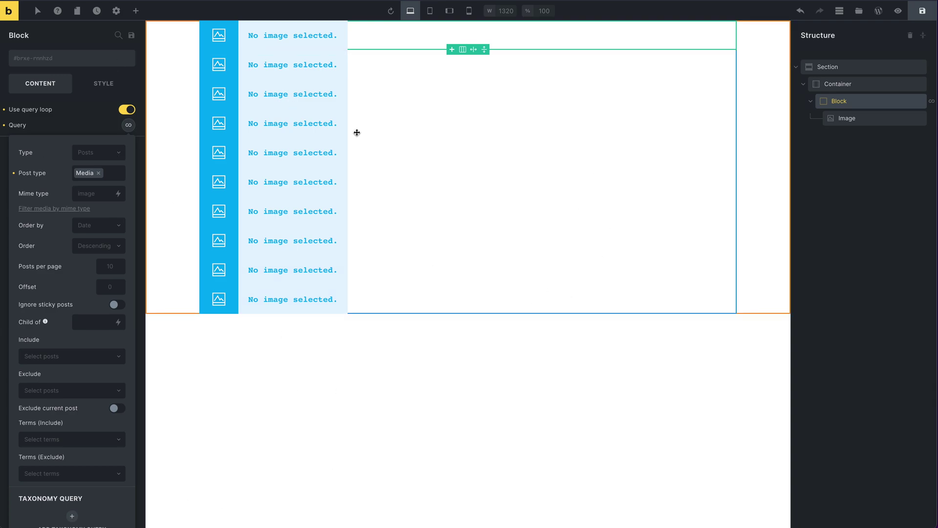
# Use the Post ID dynamic data tag as the image source of the Image element inside the block.
pyautogui.click(861, 119)
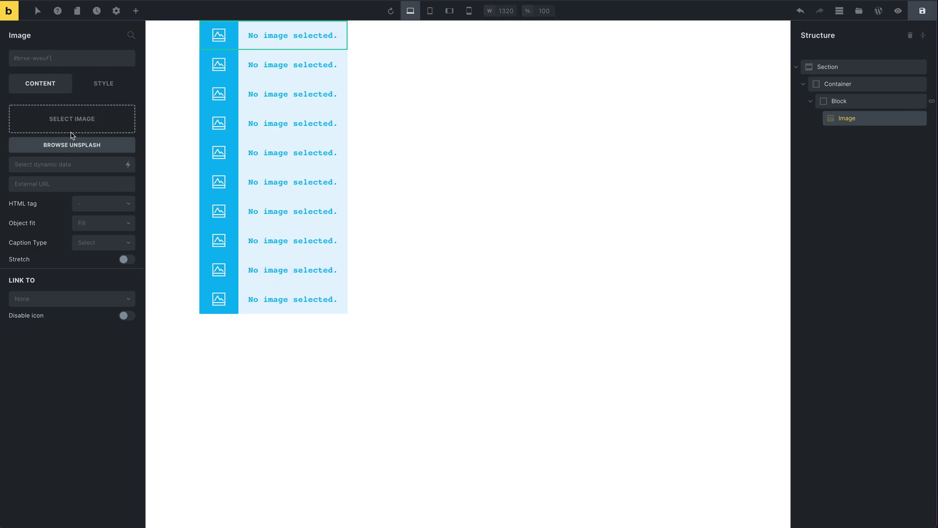
pyautogui.click(127, 166)
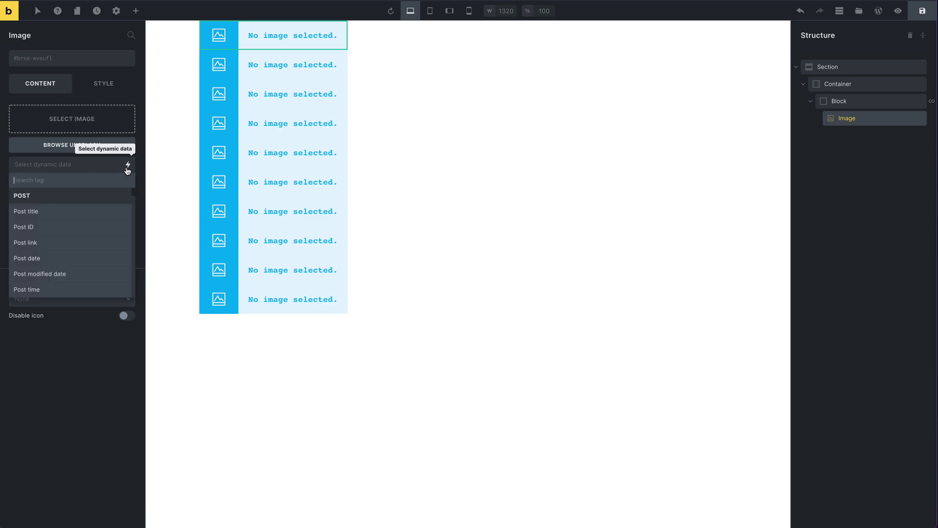
pyautogui.click(74, 229)
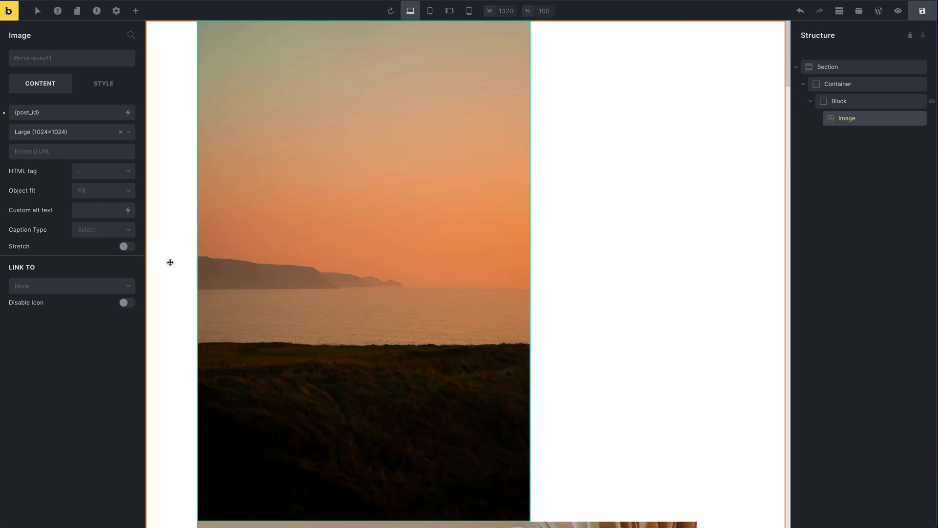
pyautogui.scroll(-6, 416, 296)
pyautogui.scroll(5, 420, 262)
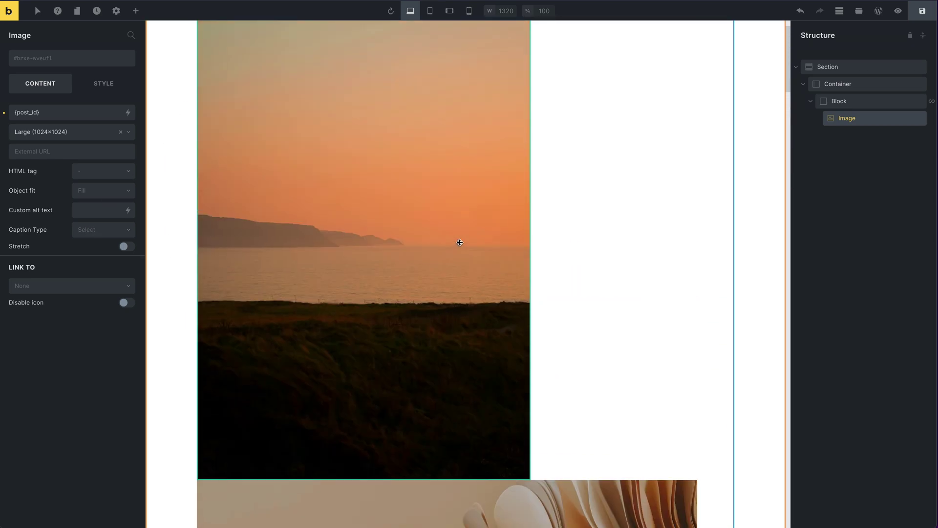
# Set the width of the query loop block to 25%.
pyautogui.click(853, 102)
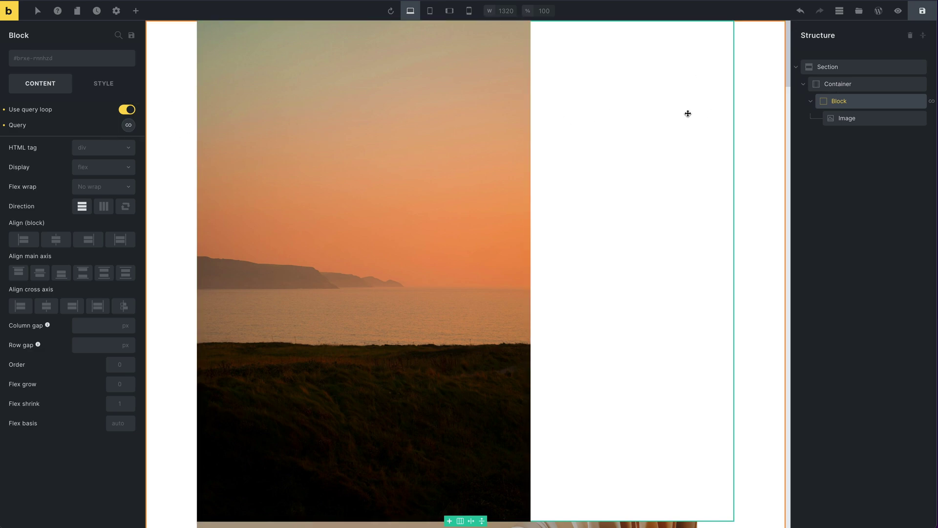
pyautogui.click(116, 84)
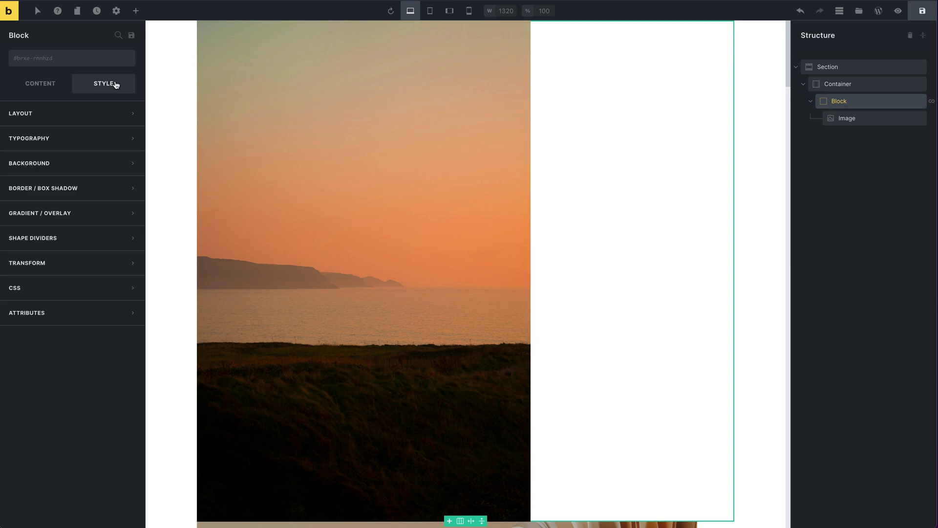
pyautogui.click(93, 122)
pyautogui.click(88, 274)
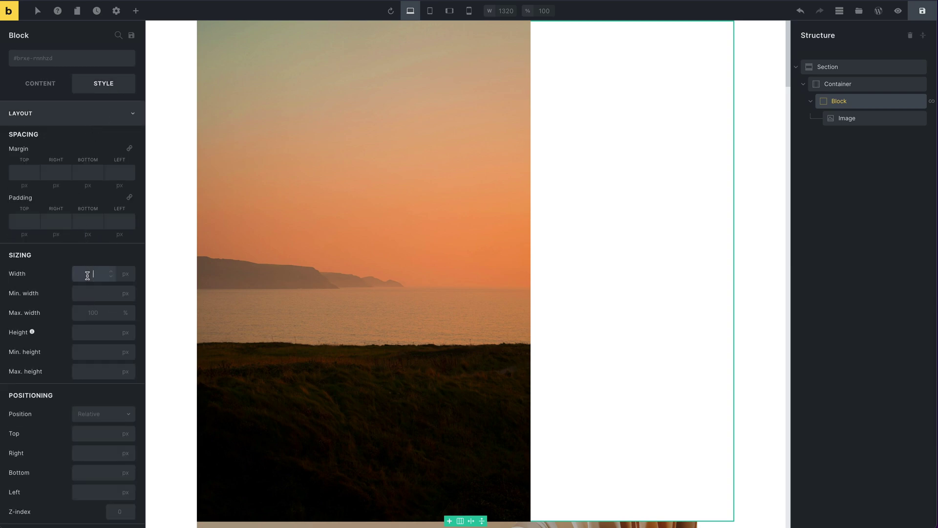
pyautogui.write('25%')
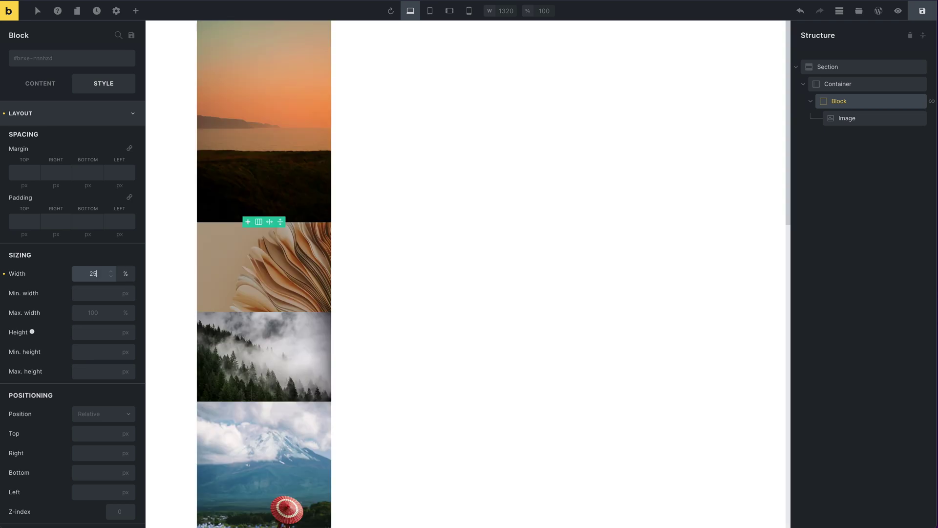
# Set the container's direction to horizontal (row) and its flex wrap to Wrap.
pyautogui.click(45, 94)
pyautogui.click(107, 209)
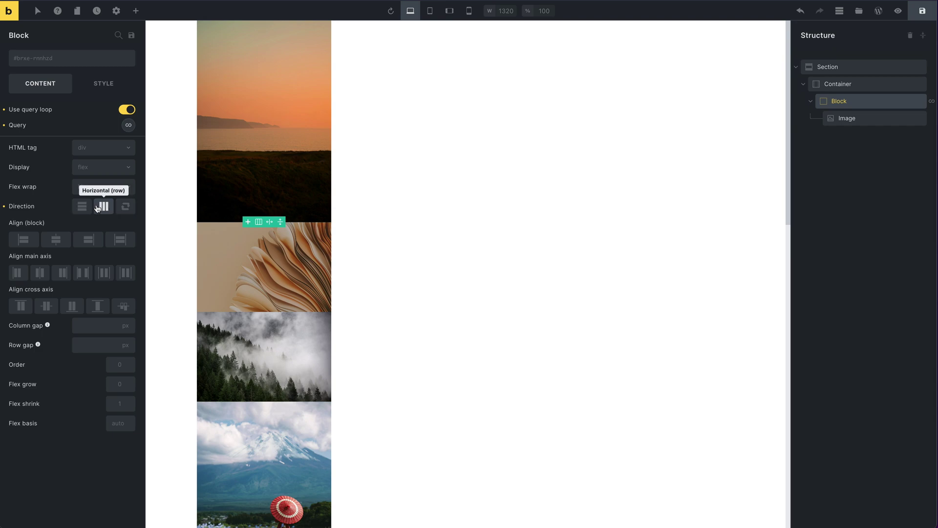
pyautogui.click(855, 86)
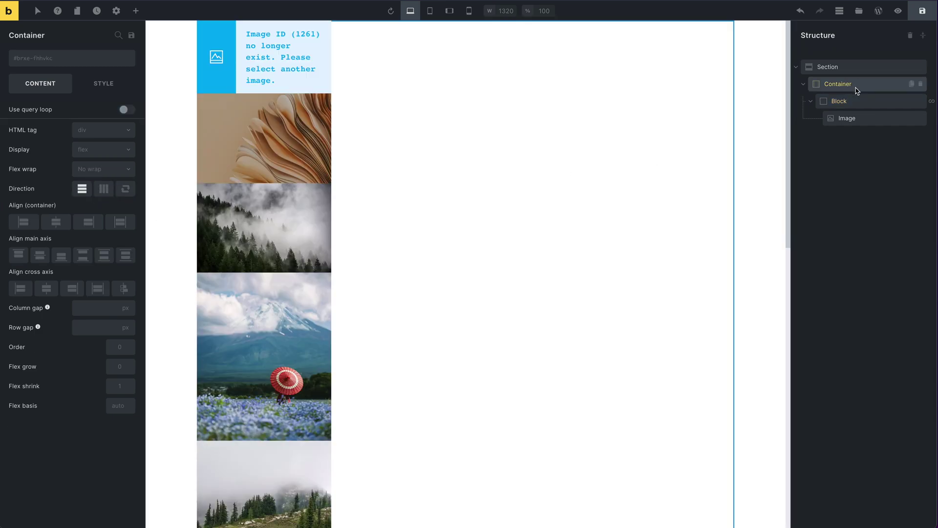
pyautogui.click(103, 188)
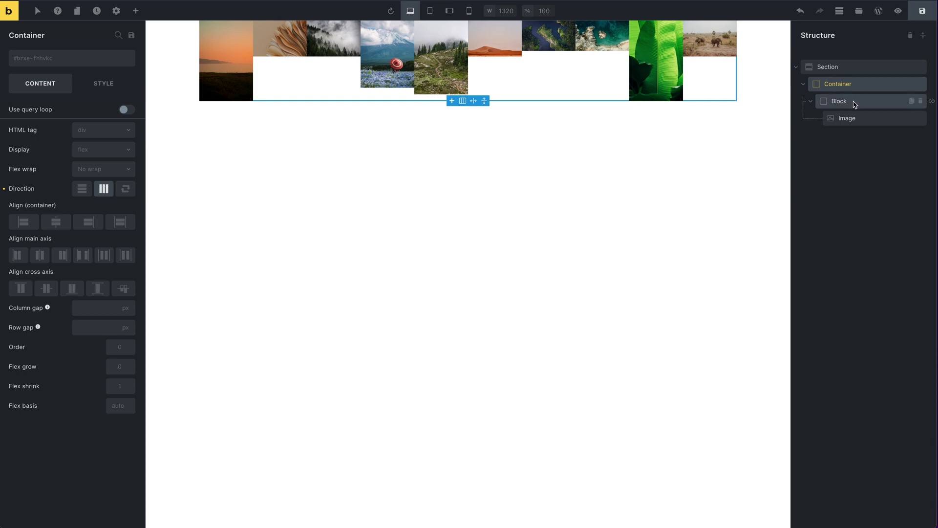
pyautogui.click(852, 102)
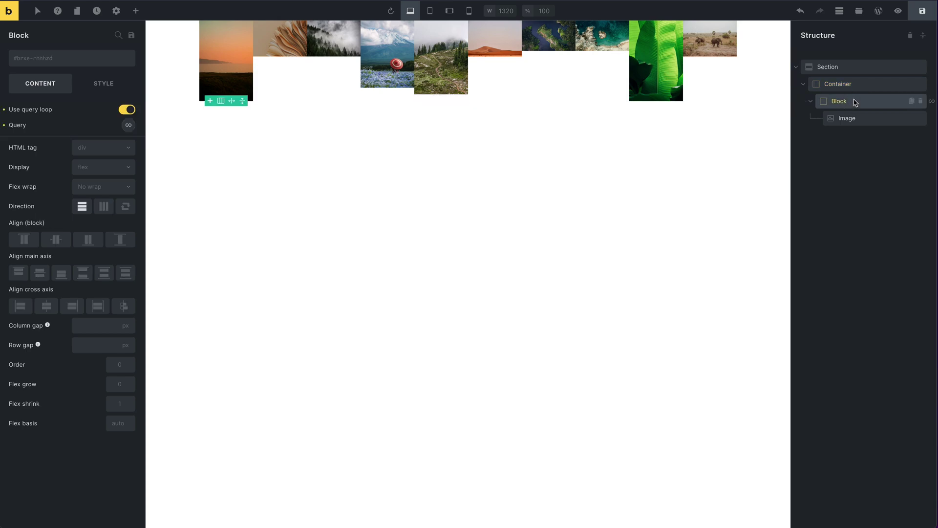
pyautogui.click(855, 88)
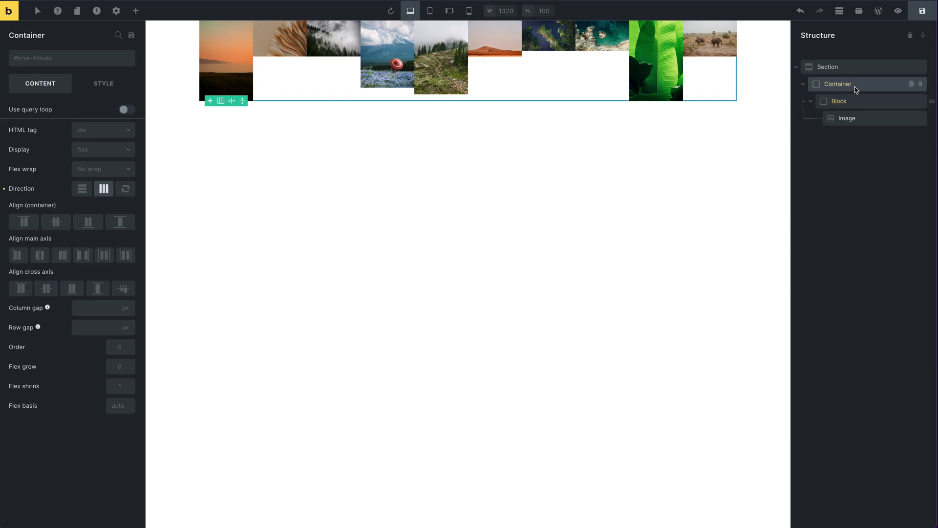
pyautogui.click(96, 169)
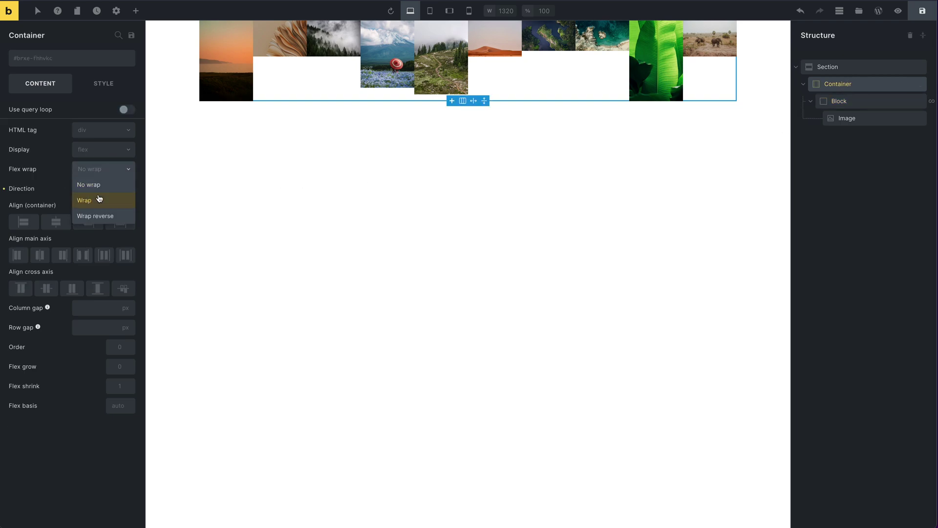
pyautogui.click(98, 200)
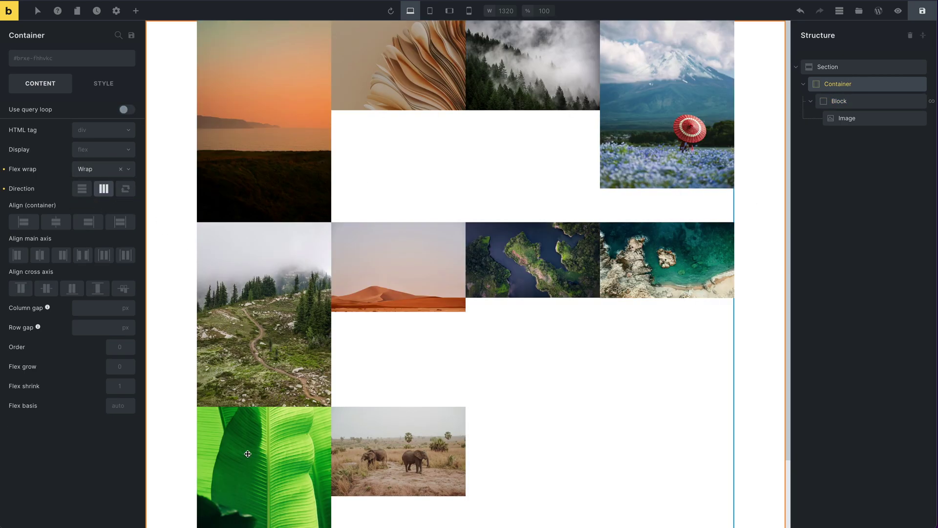
# Set the Image element's object fit to Cover and its height to 300 px.
pyautogui.click(867, 119)
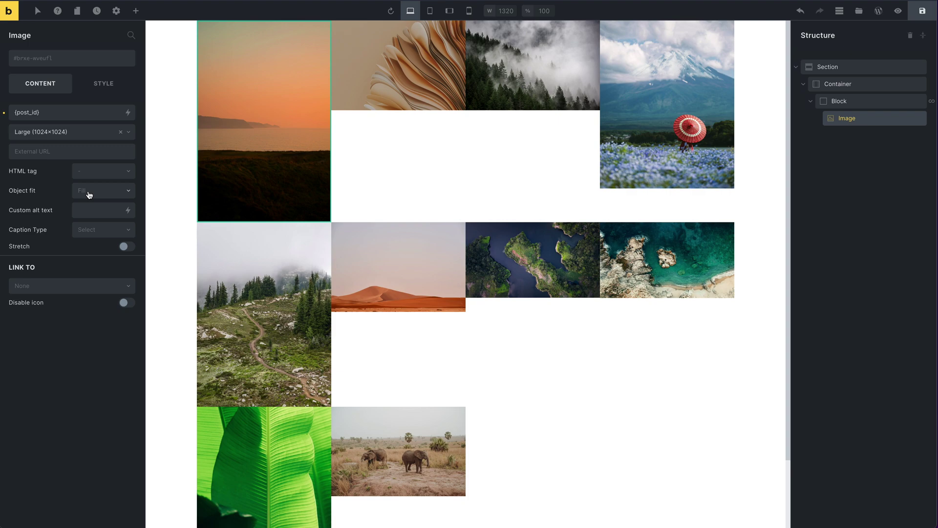
pyautogui.click(108, 193)
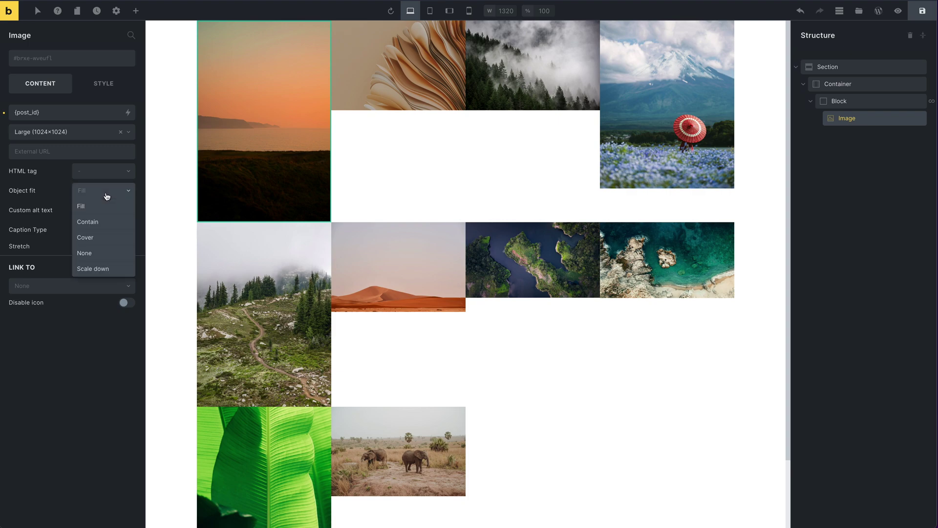
pyautogui.click(98, 237)
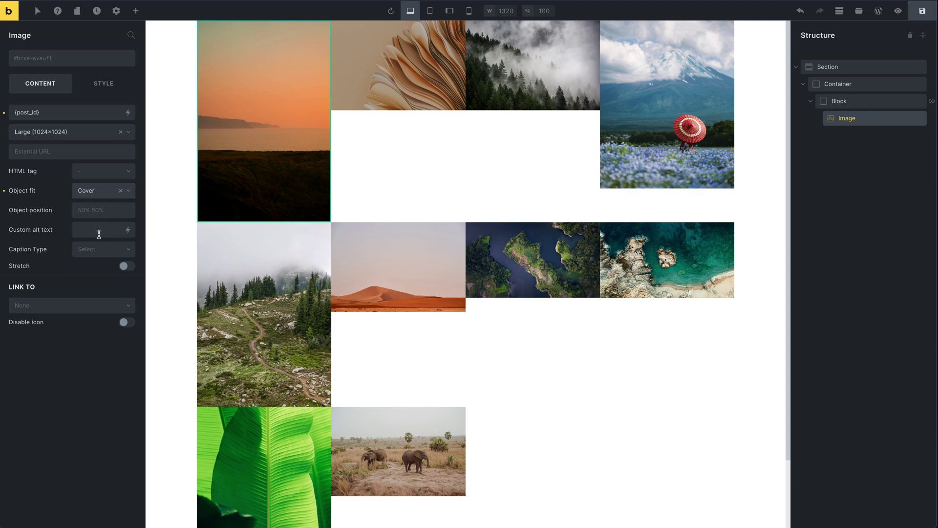
pyautogui.click(104, 88)
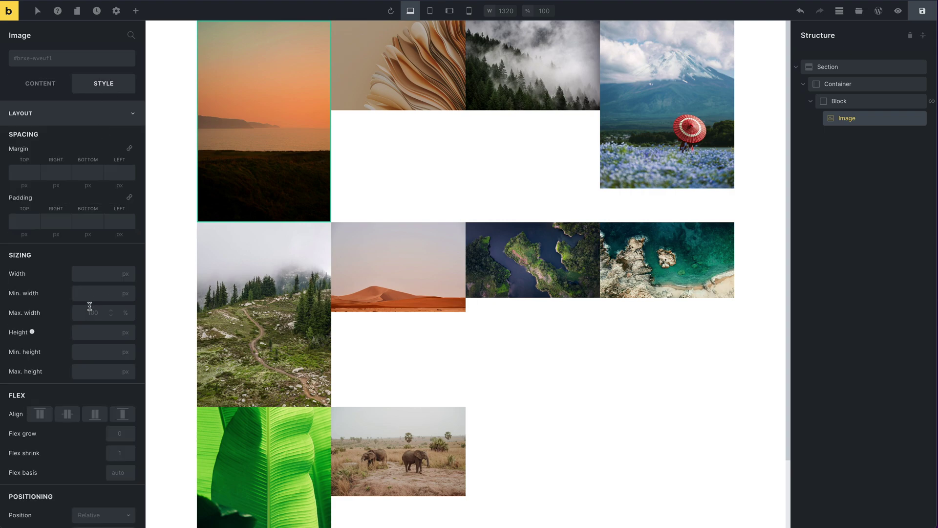
pyautogui.click(90, 335)
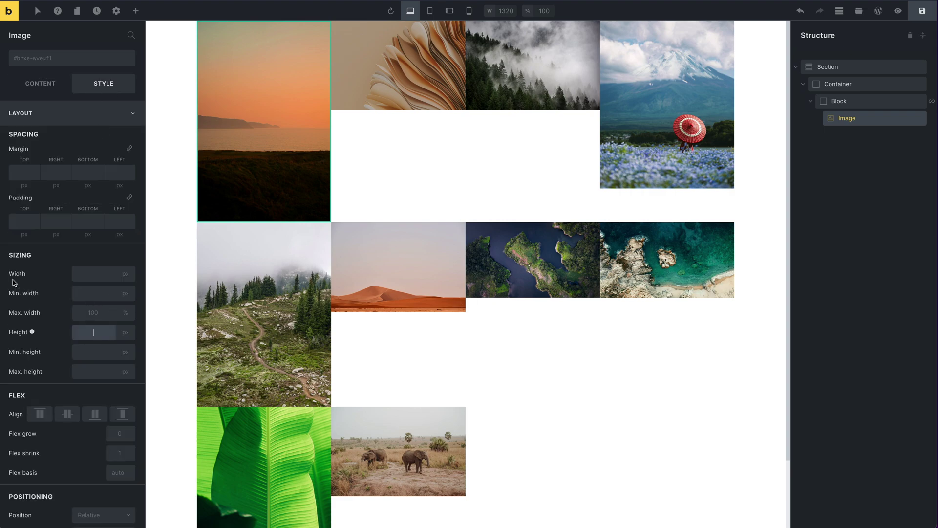
pyautogui.write('300')
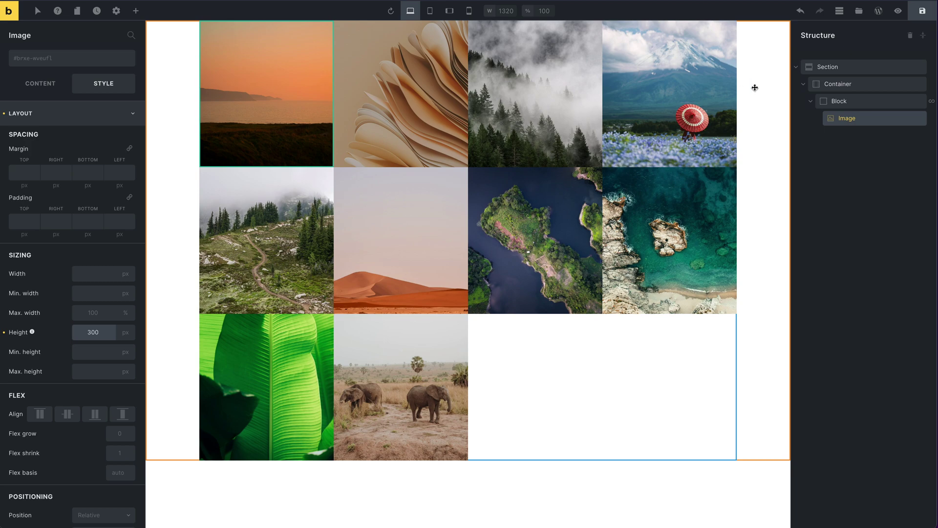
# Limit the block's media query to 8 posts per page.
pyautogui.click(869, 101)
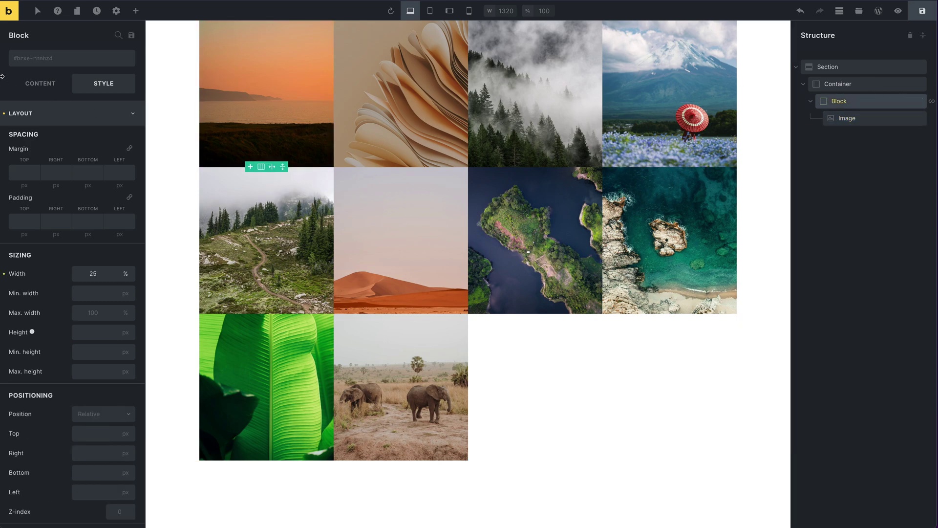
pyautogui.click(38, 84)
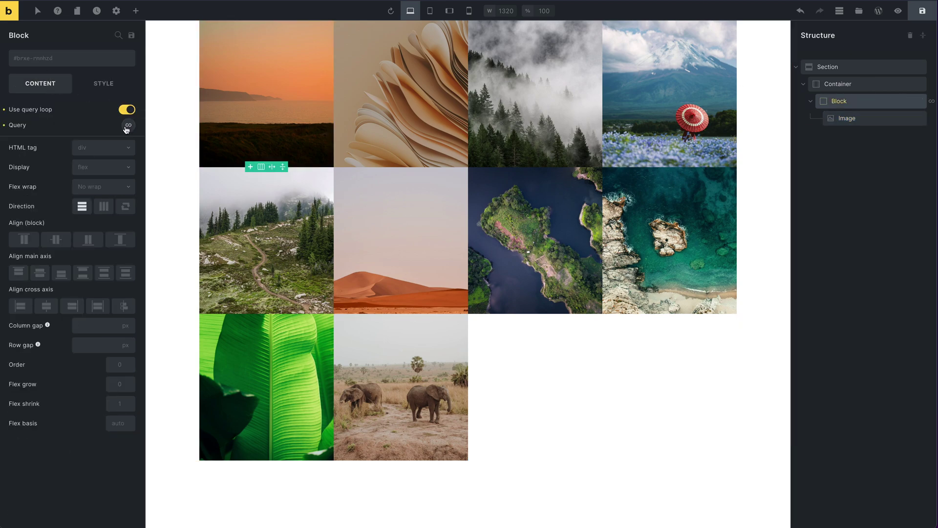
pyautogui.click(127, 126)
pyautogui.click(104, 265)
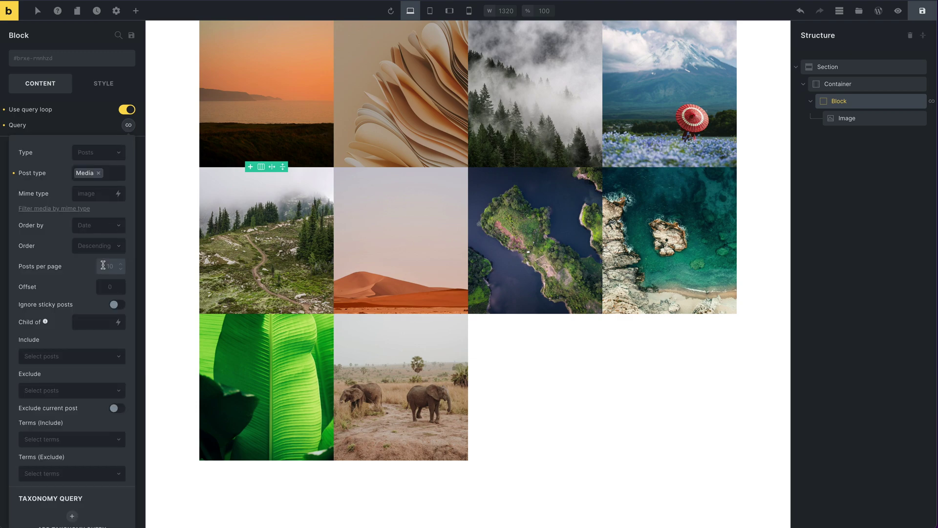
pyautogui.write('8')
pyautogui.press('Return')
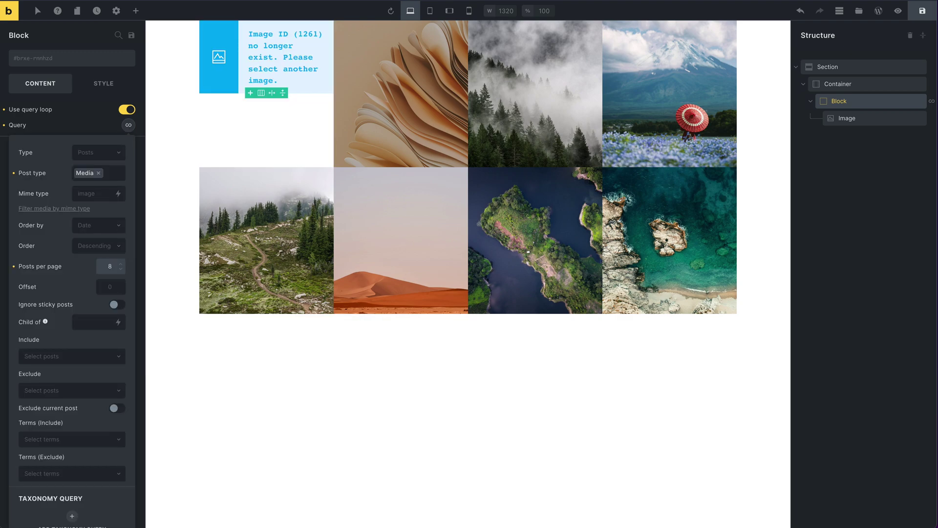
pyautogui.click(516, 391)
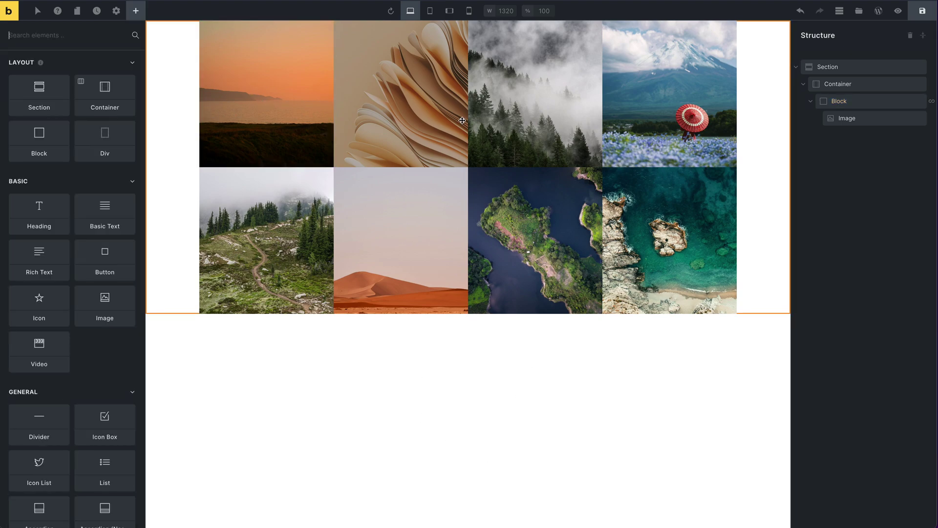
# Try linking the gallery's Image element to a lightbox and clear the link again.
pyautogui.click(865, 100)
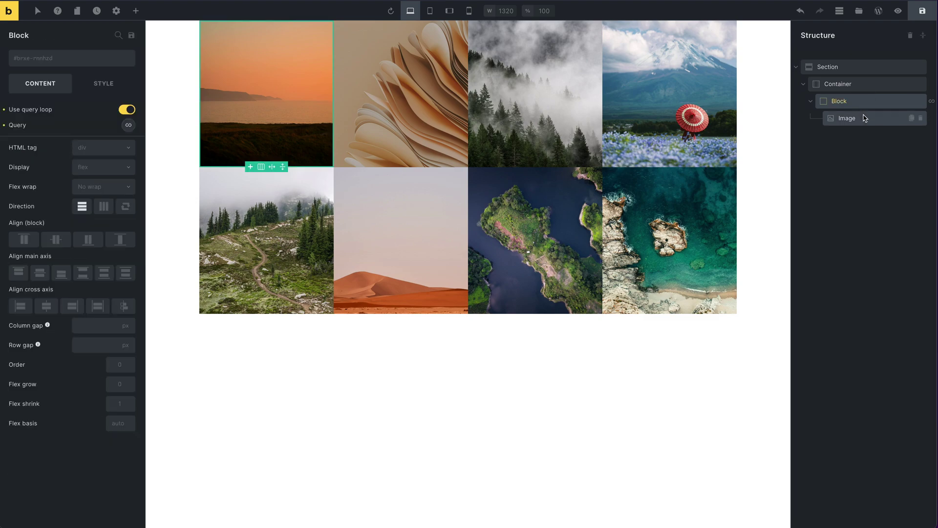
pyautogui.click(864, 118)
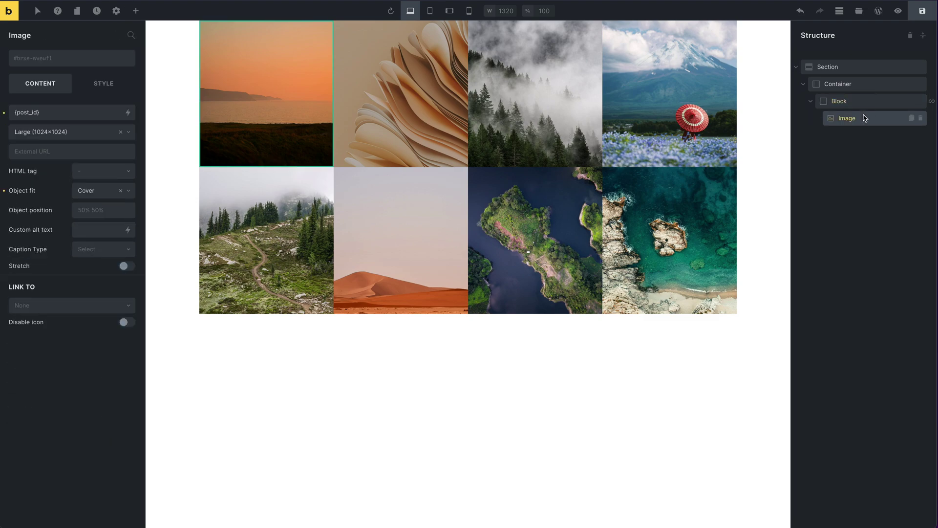
pyautogui.click(75, 307)
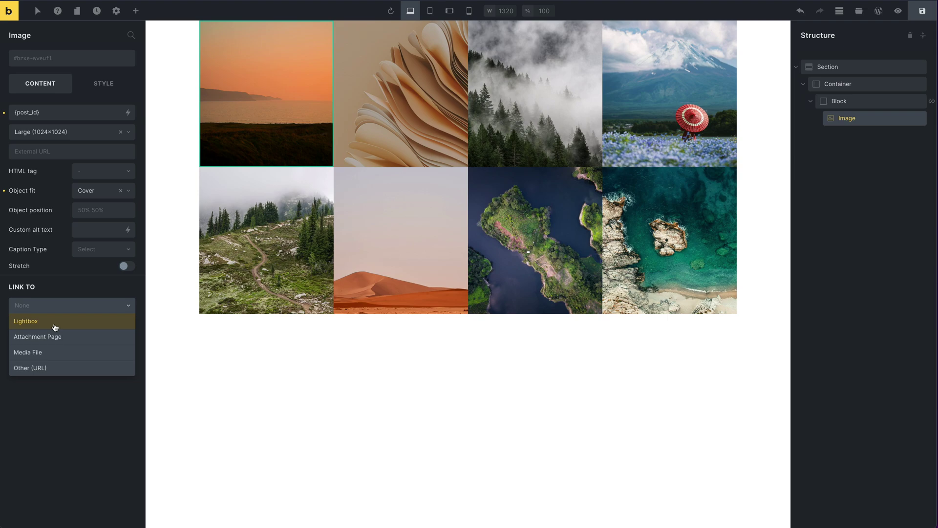
pyautogui.click(56, 322)
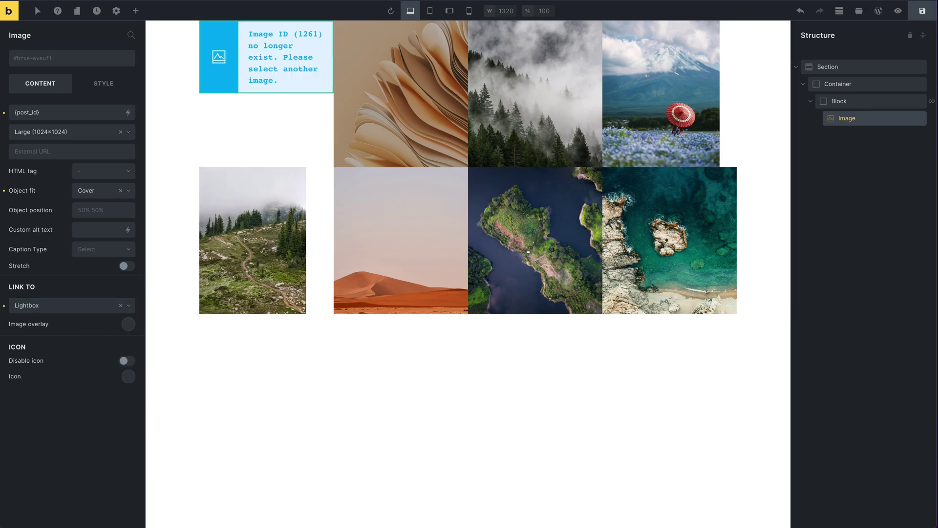
pyautogui.click(3, 306)
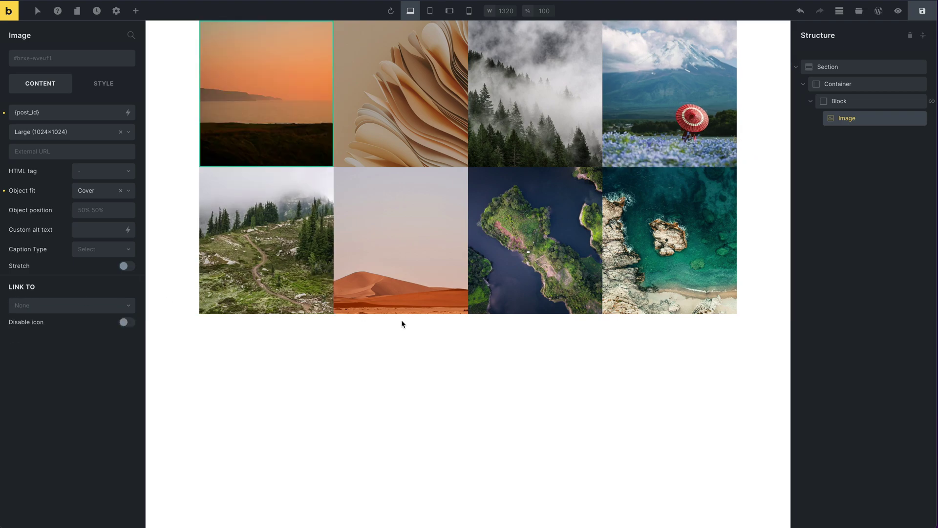
pyautogui.click(356, 410)
pyautogui.click(275, 361)
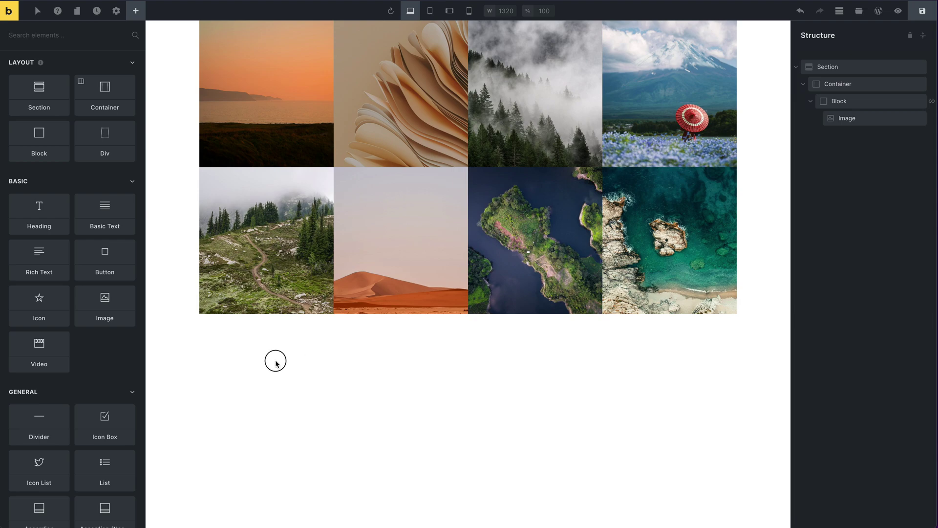
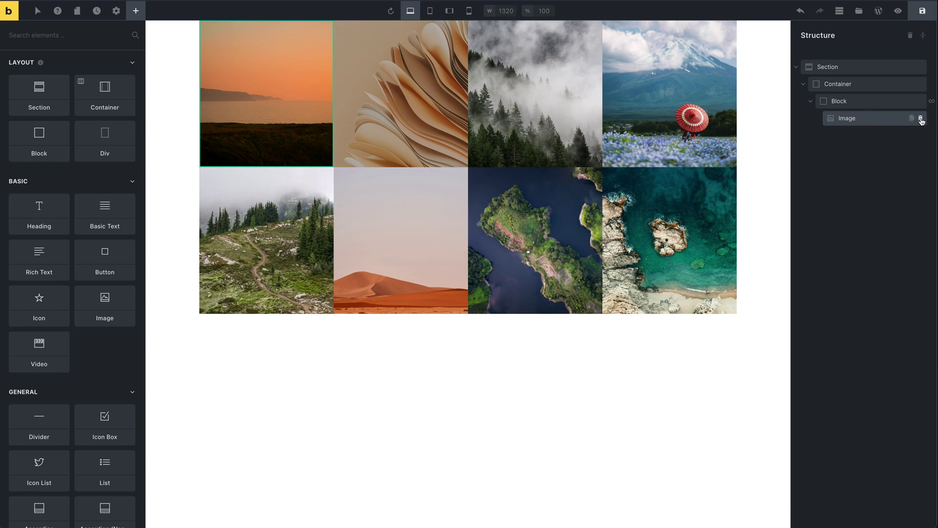
# Delete the Image element from the block and remove Media from the block query's post types.
pyautogui.click(920, 119)
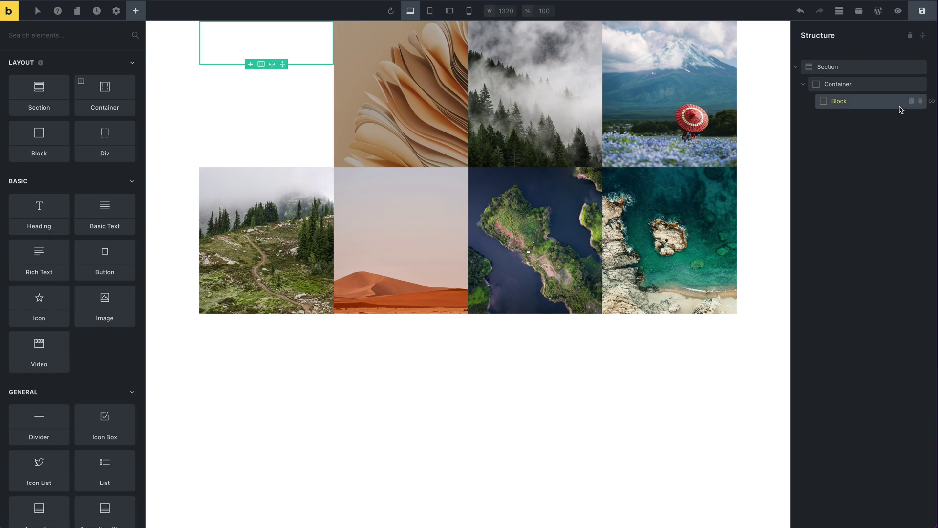
pyautogui.click(855, 104)
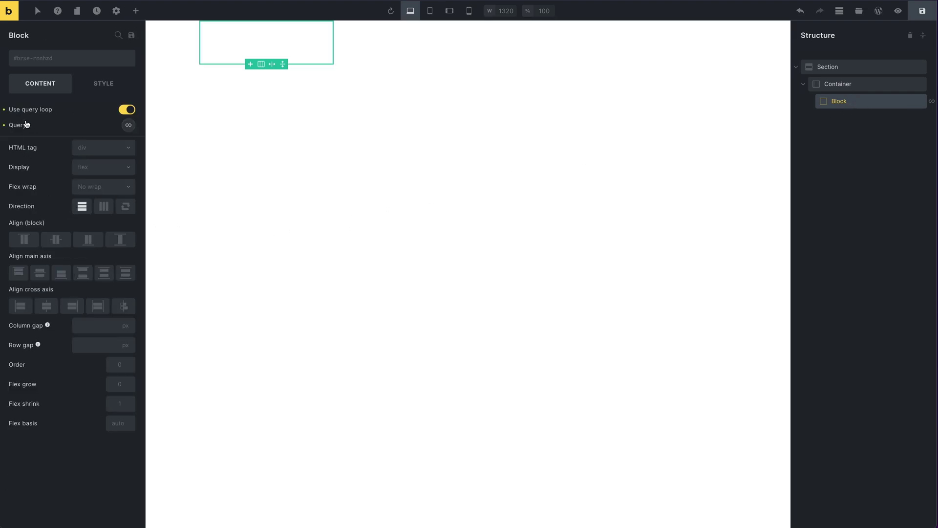
pyautogui.click(128, 126)
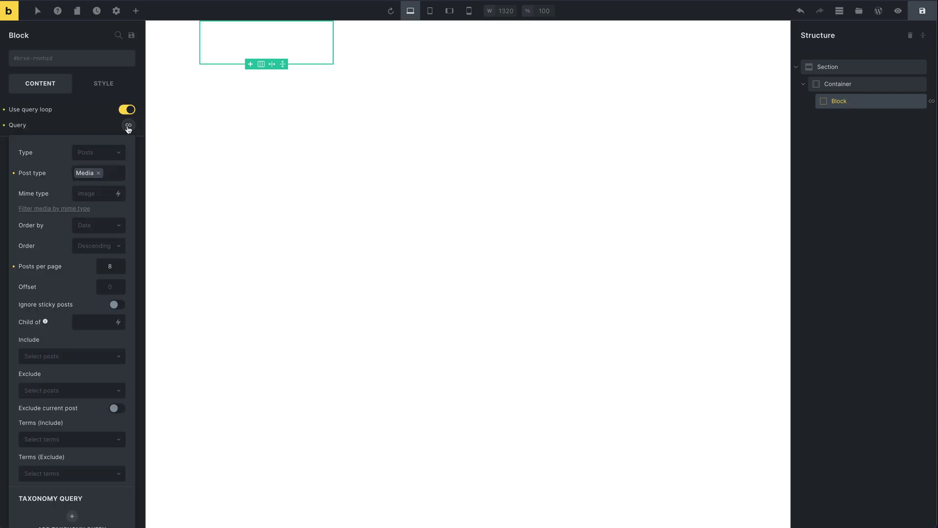
pyautogui.click(98, 174)
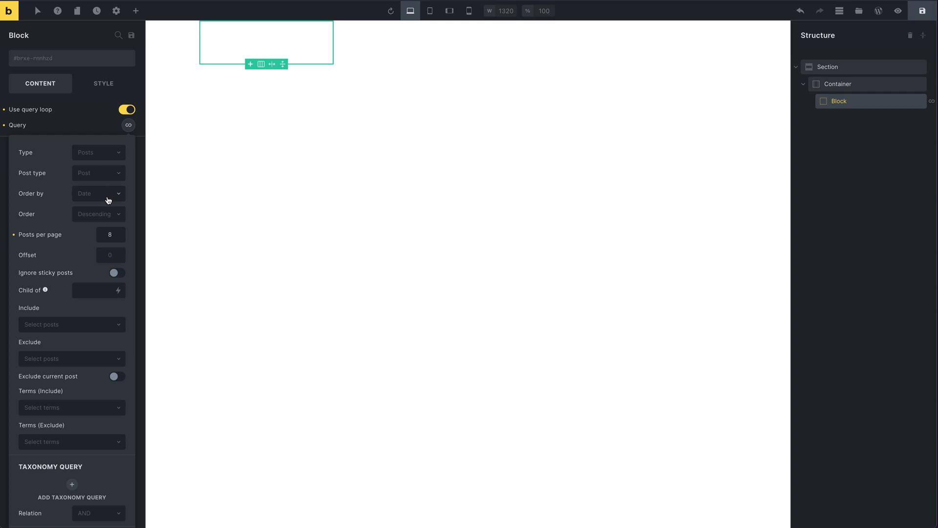
# Set the block query's posts per page to 3.
pyautogui.click(110, 235)
pyautogui.write('8')
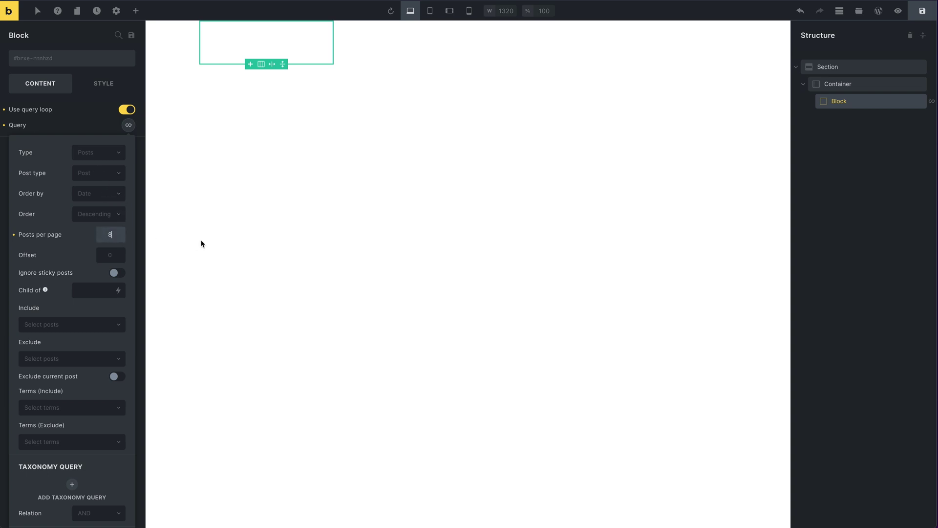
pyautogui.hotkey('ctrl', 'a')
pyautogui.write('3')
# Clear the block's custom width and set its height to 75vh.
pyautogui.click(857, 102)
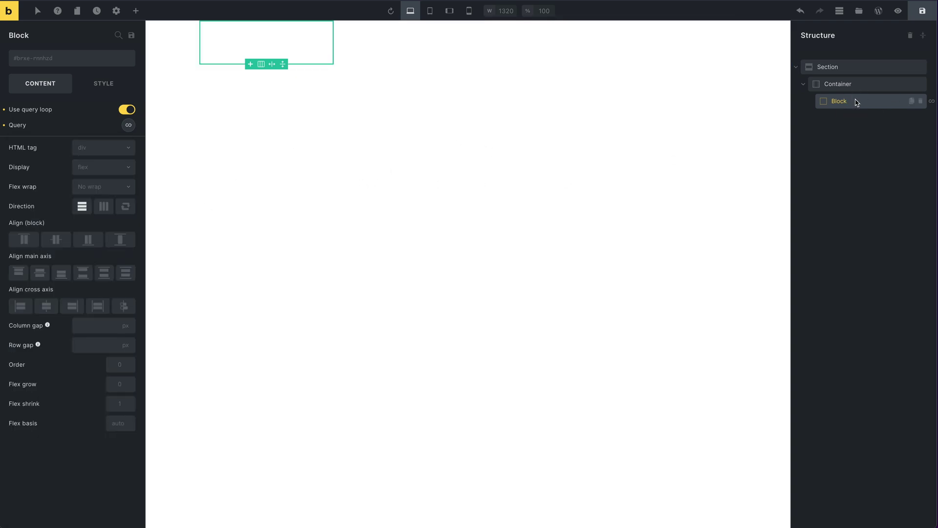
pyautogui.click(116, 89)
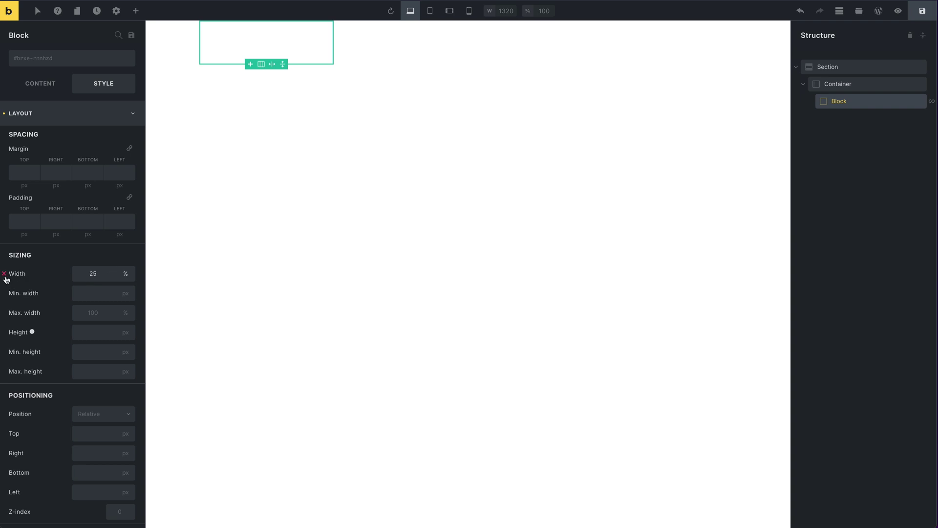
pyautogui.click(4, 274)
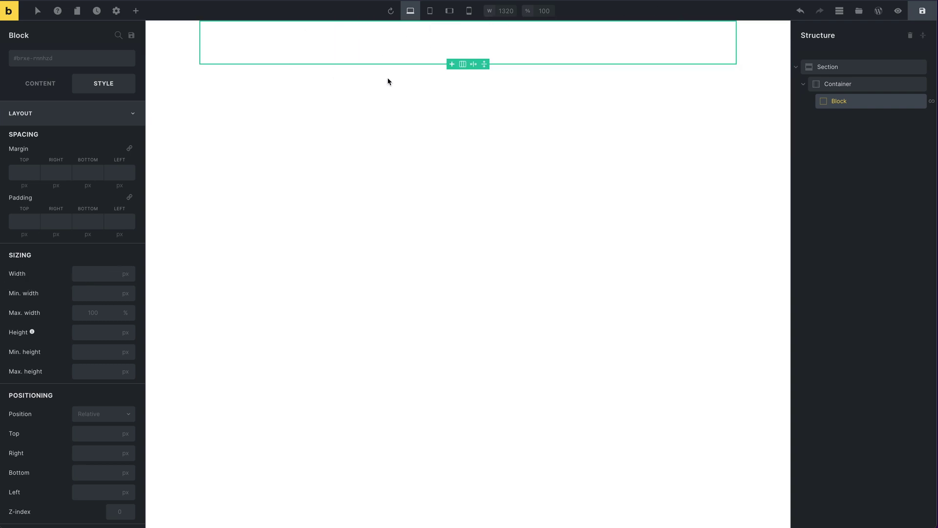
pyautogui.click(88, 331)
pyautogui.write('75')
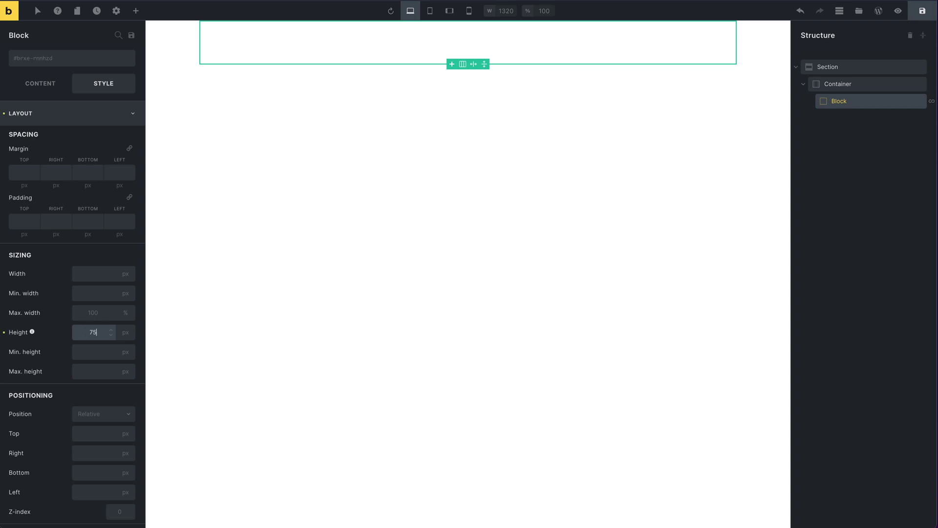
pyautogui.write('vh')
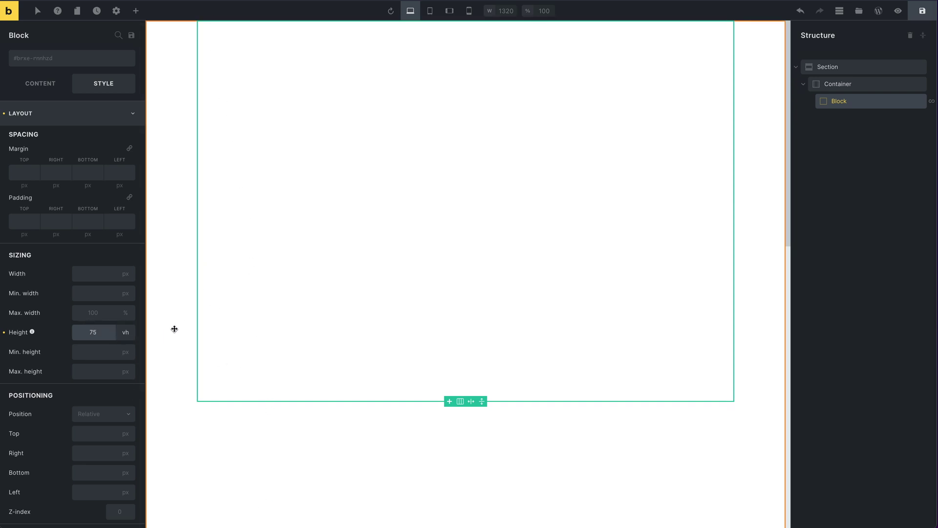
pyautogui.click(174, 327)
# Apply the existing test-bg class to the query loop block.
pyautogui.click(844, 104)
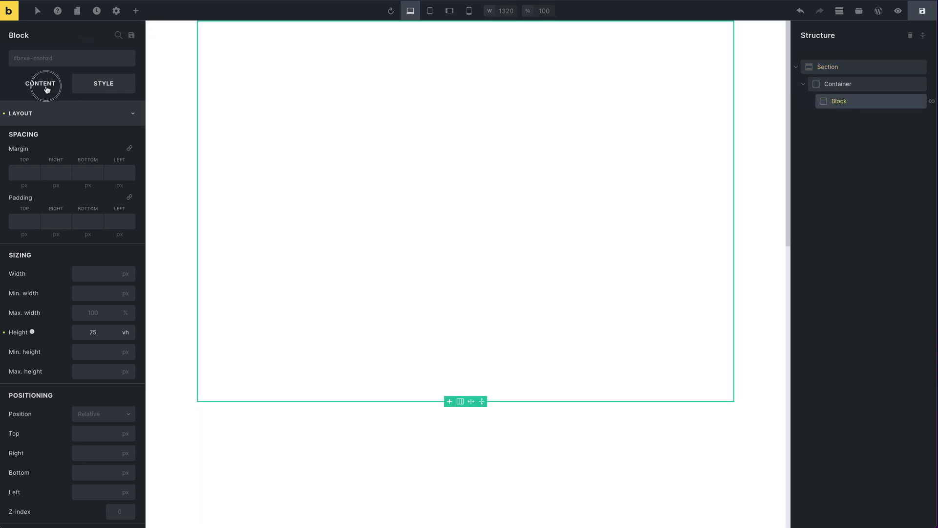
pyautogui.click(46, 88)
pyautogui.click(44, 277)
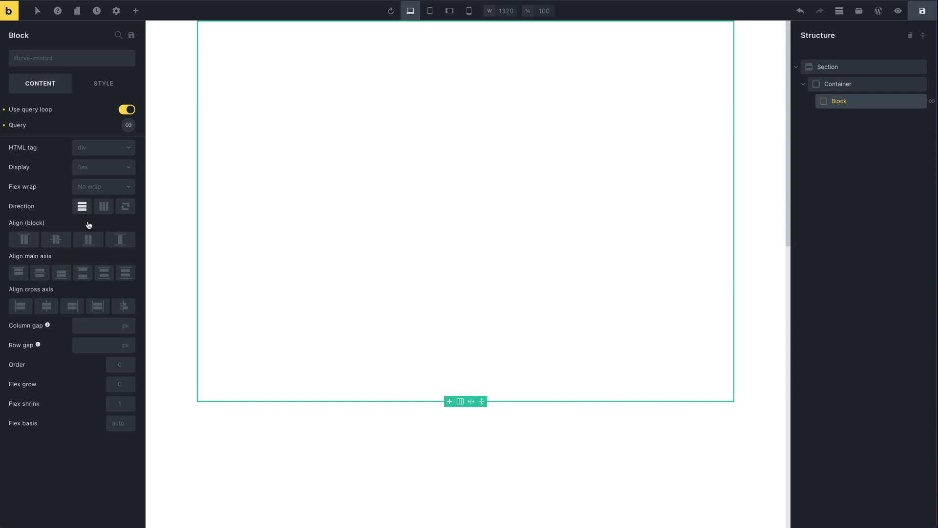
pyautogui.click(67, 65)
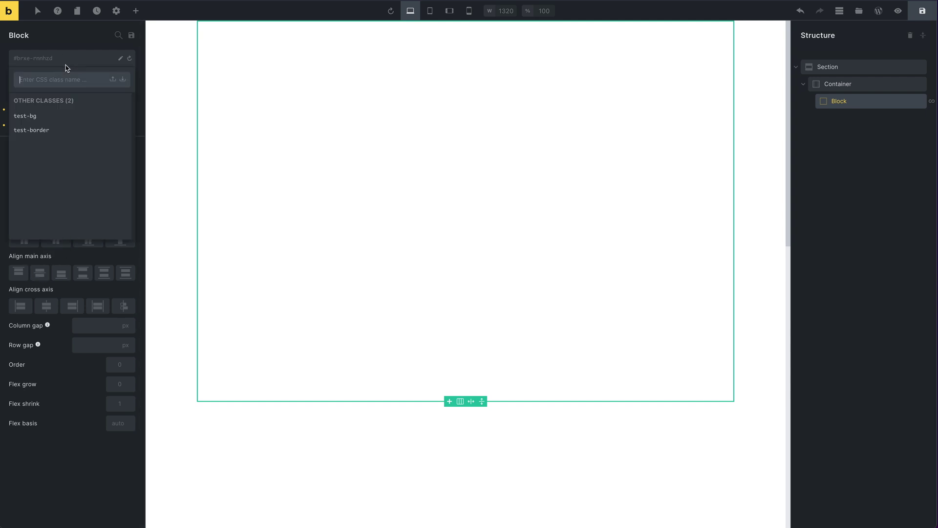
pyautogui.click(43, 121)
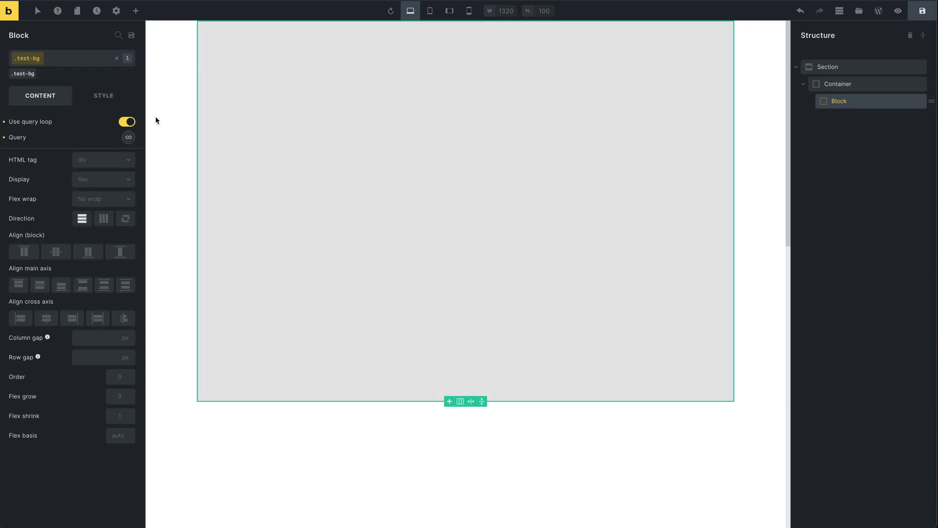
# Add a Post Title element inside the block and give the block a small bottom margin to separate the looped posts.
pyautogui.click(135, 11)
pyautogui.click(84, 37)
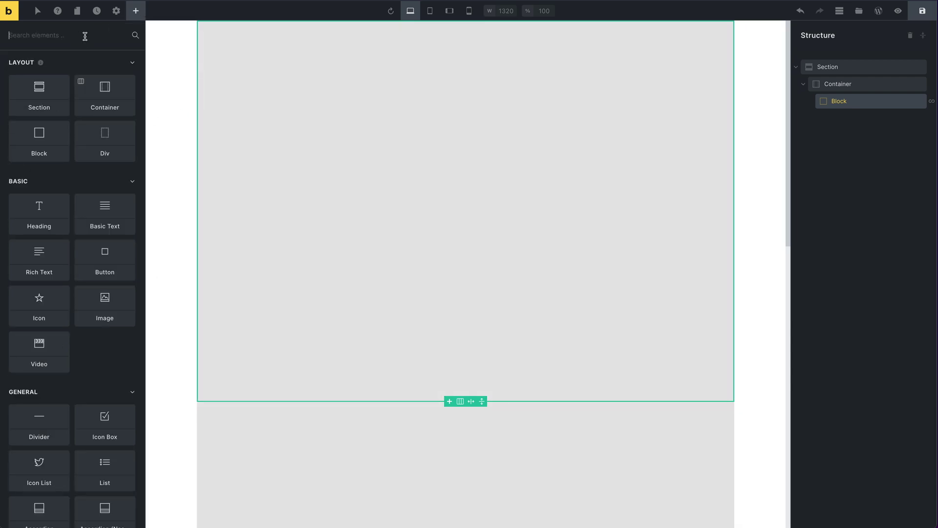
pyautogui.write('st')
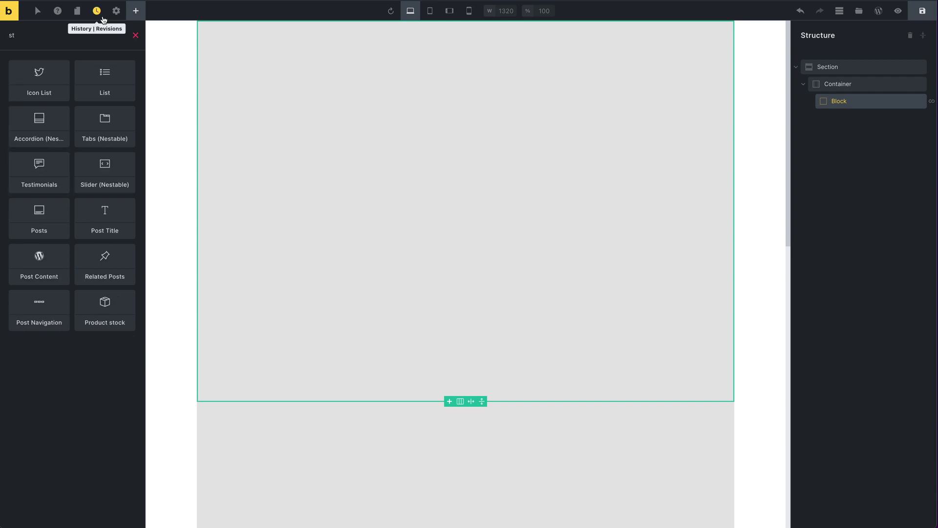
pyautogui.click(105, 233)
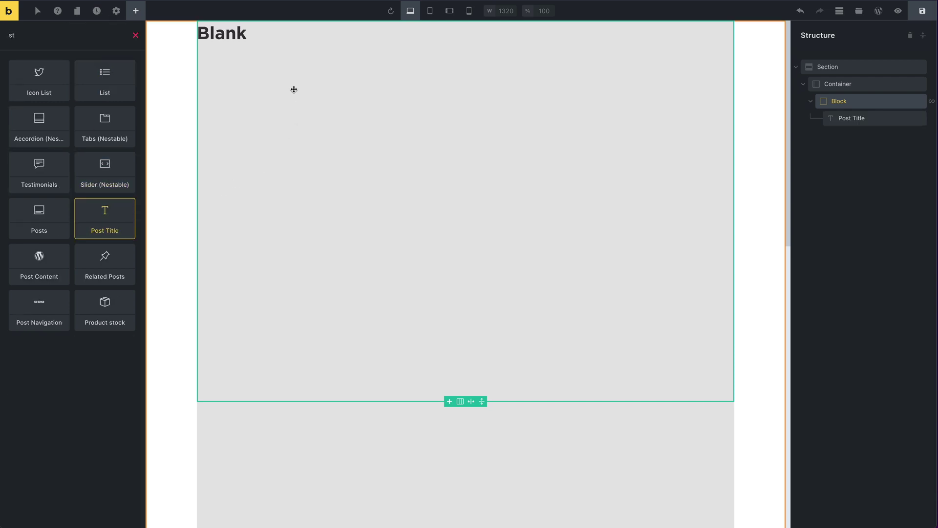
pyautogui.click(169, 389)
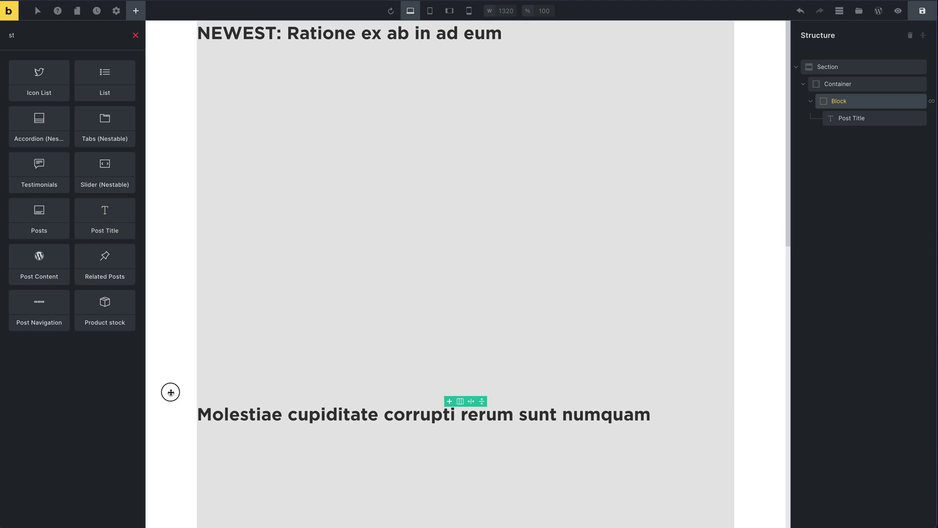
pyautogui.click(311, 400)
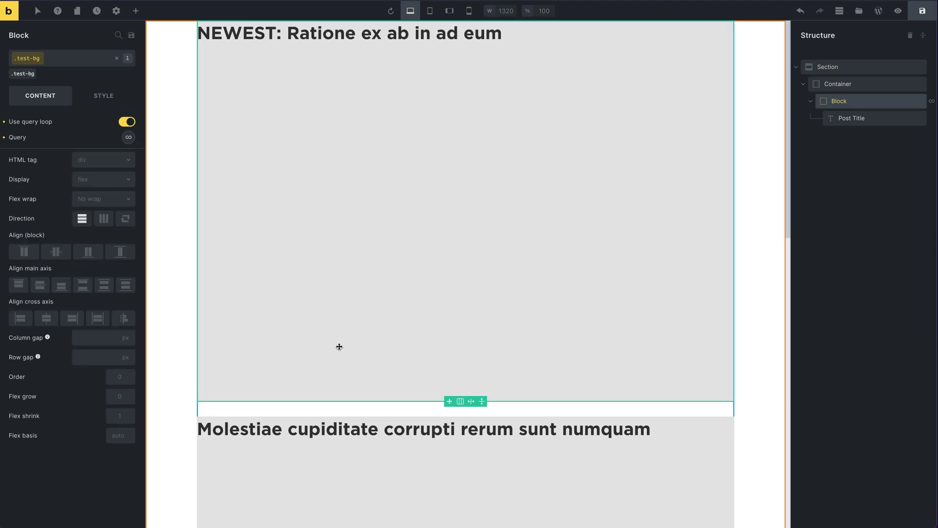
pyautogui.click(184, 449)
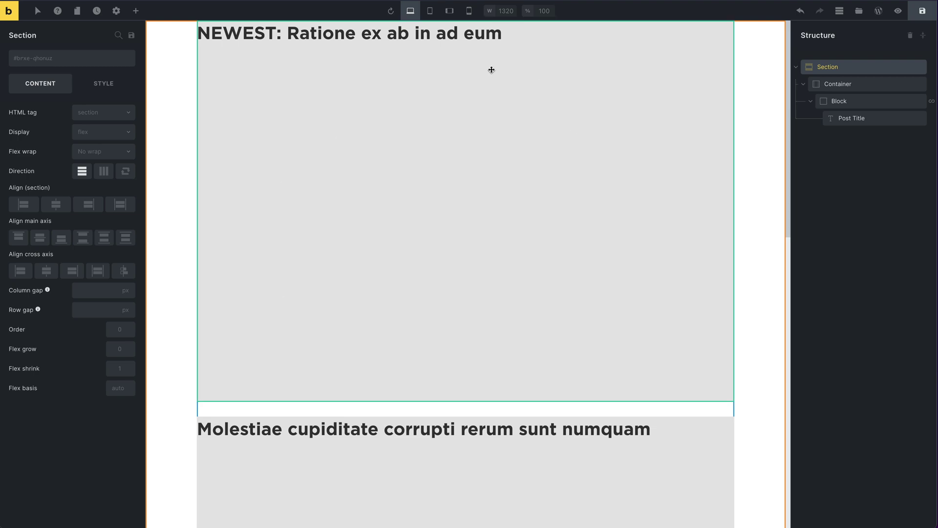
# Enable infinite scroll in the block's query and check the looped posts on the canvas.
pyautogui.click(845, 107)
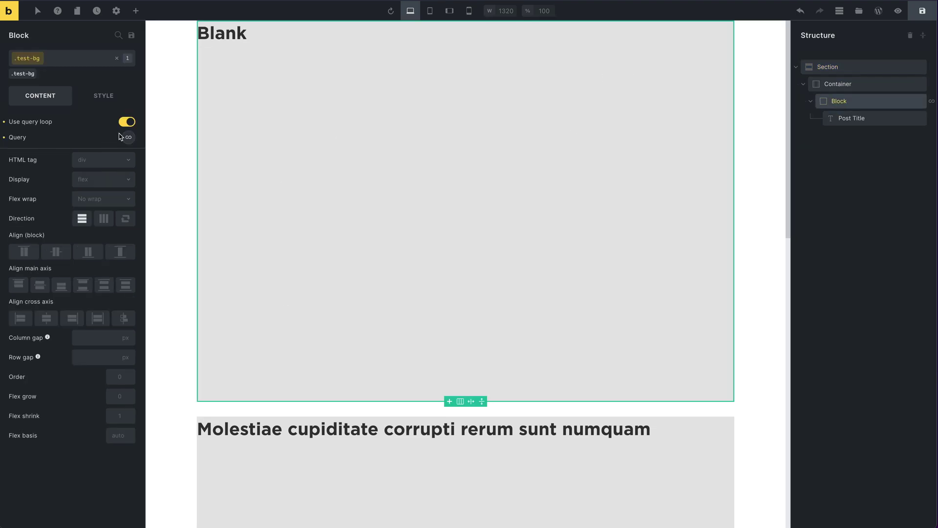
pyautogui.click(129, 138)
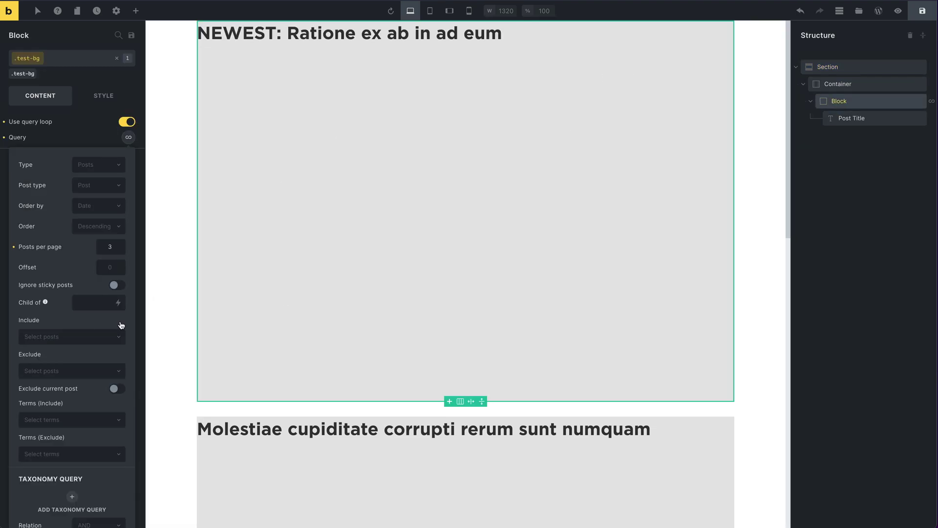
pyautogui.scroll(-3, 110, 329)
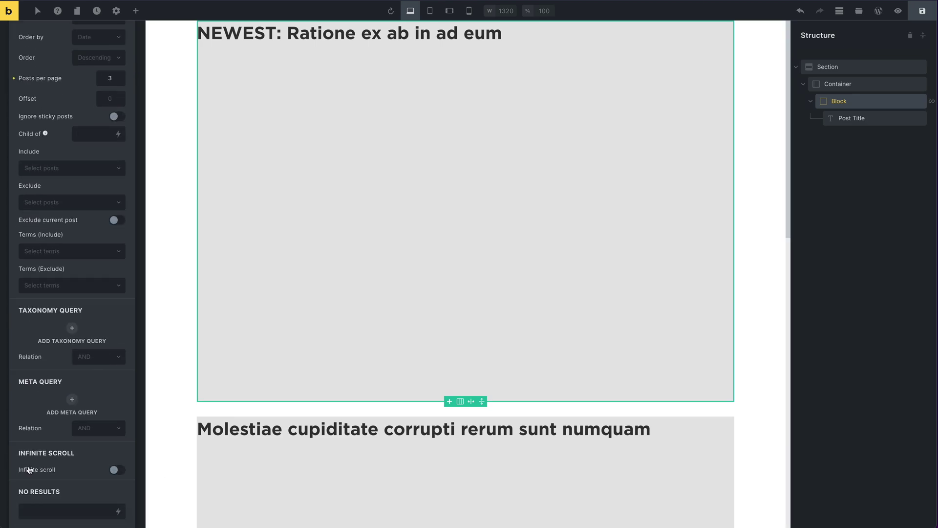
pyautogui.click(31, 469)
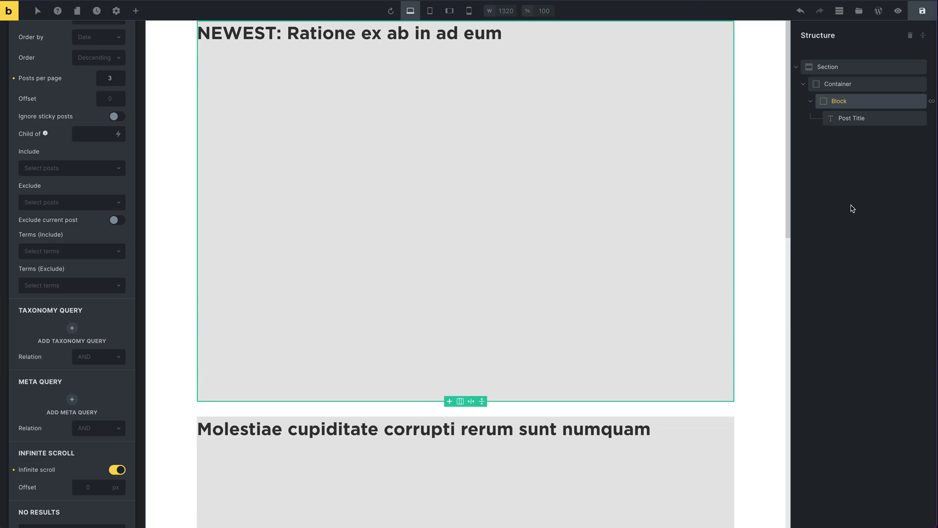
pyautogui.click(182, 345)
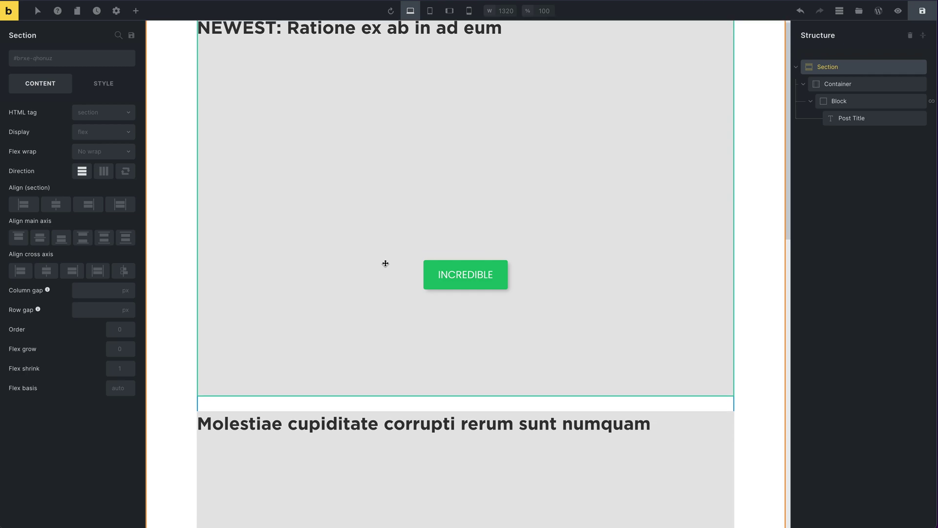
pyautogui.scroll(-10, 385, 261)
pyautogui.scroll(-3, 391, 262)
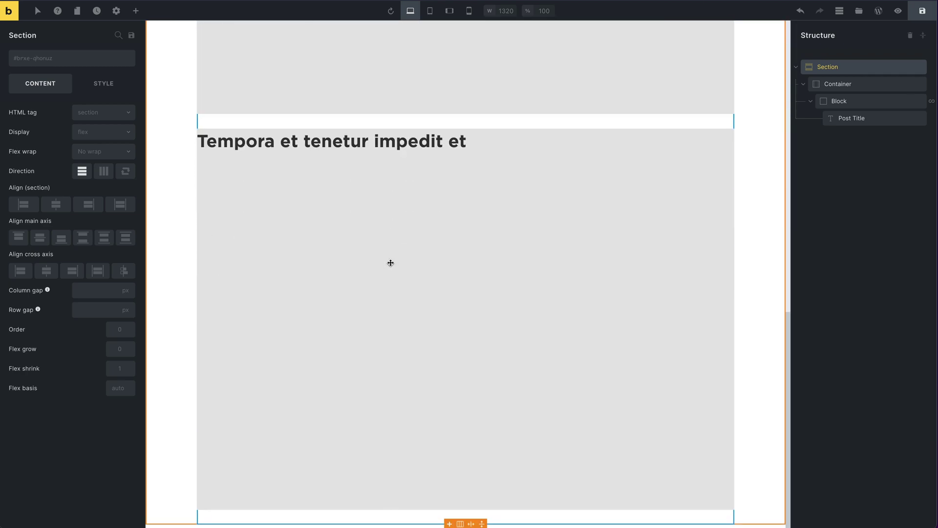
pyautogui.scroll(13, 390, 263)
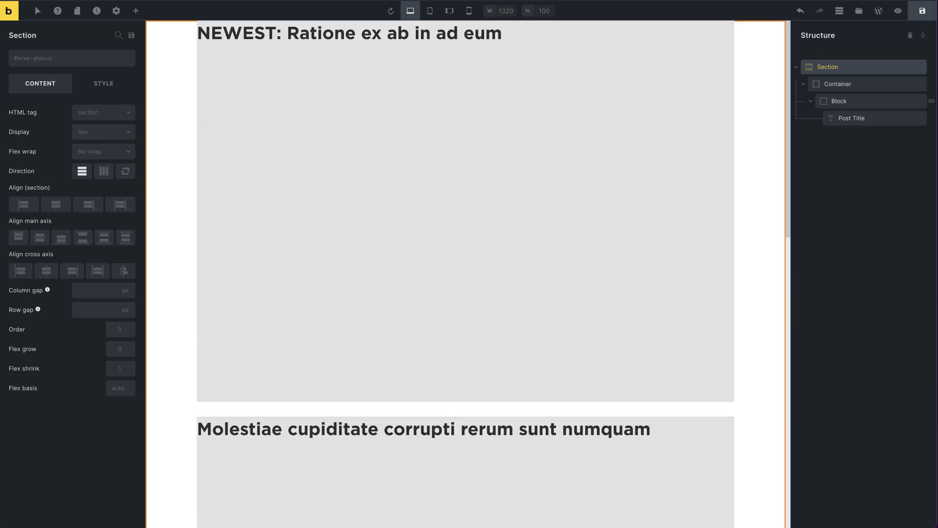
# Open the query settings of the block that loops the posts.
pyautogui.click(871, 101)
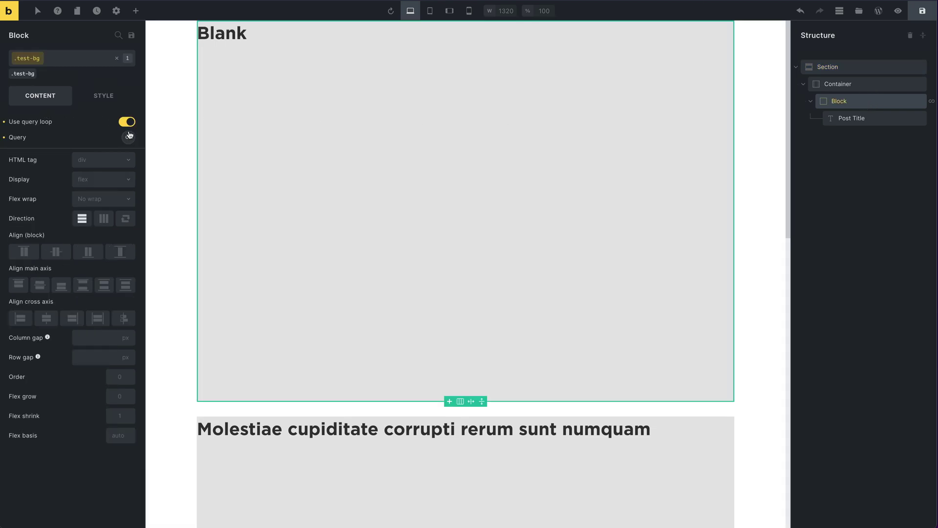
pyautogui.click(129, 137)
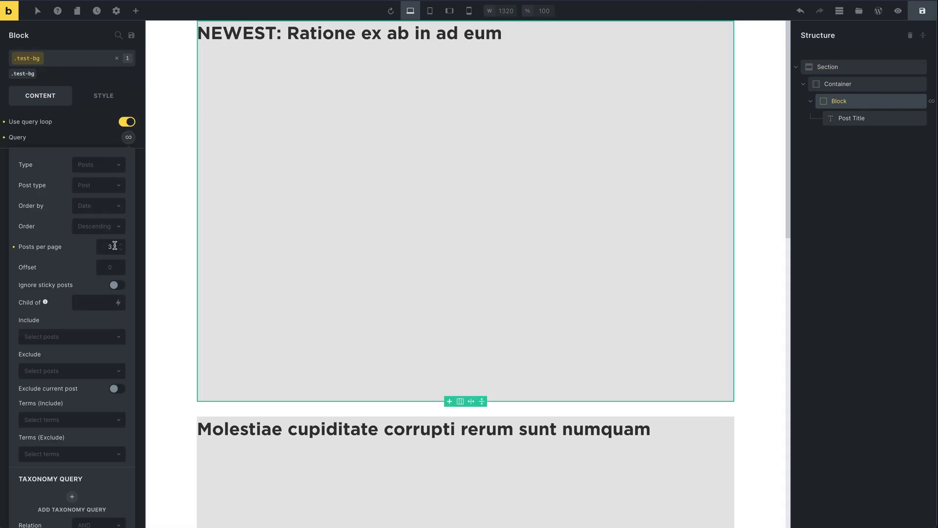
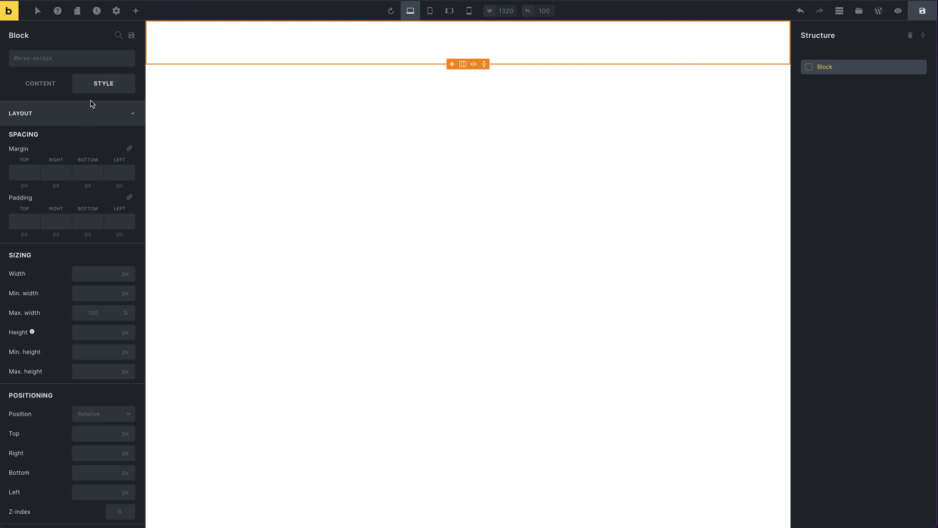
# Set the block's background color to orange #ff8800 using the hue.
pyautogui.click(90, 112)
pyautogui.click(92, 164)
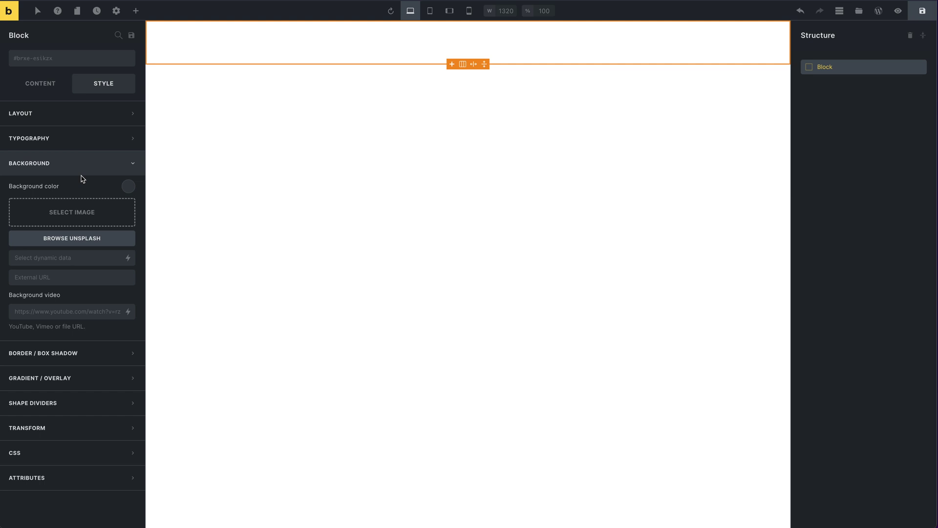
pyautogui.click(129, 188)
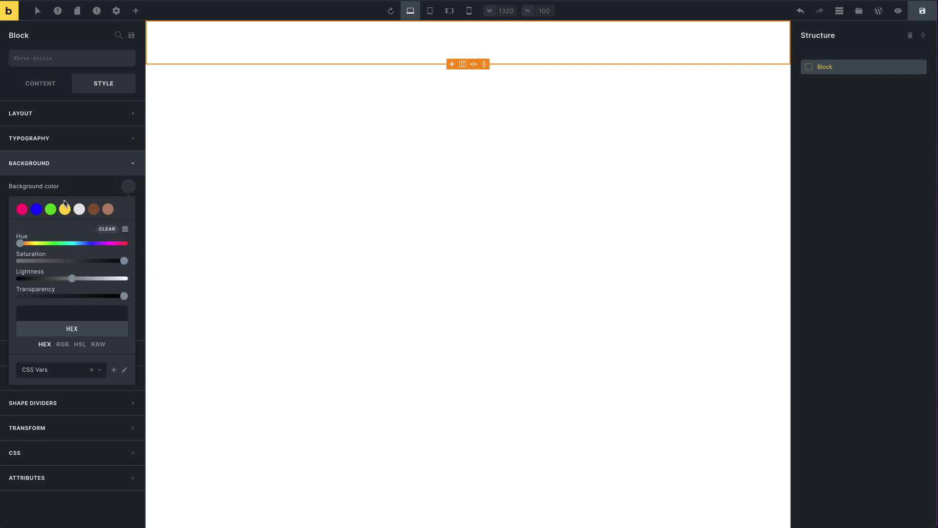
pyautogui.click(29, 244)
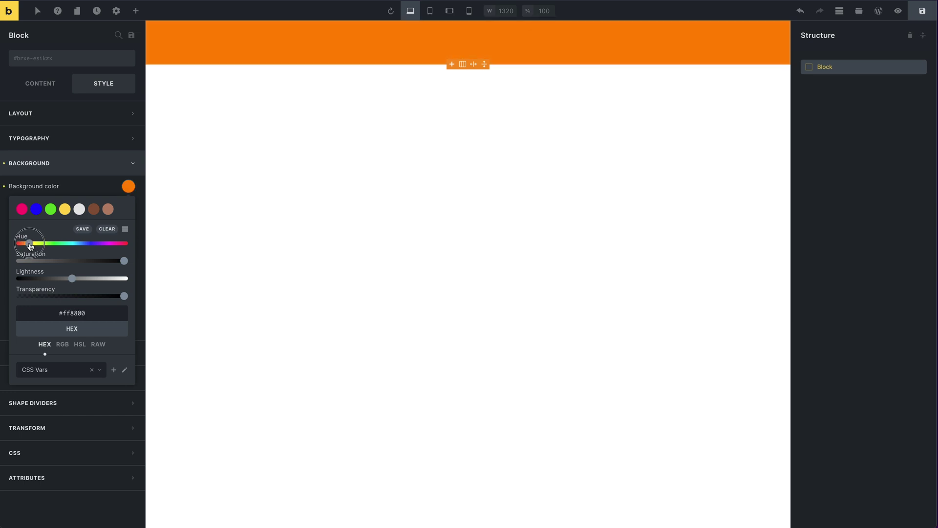
# Save the orange #ff8800 to the CSS Vars palette and place its swatch directly before the yellow one.
pyautogui.click(83, 230)
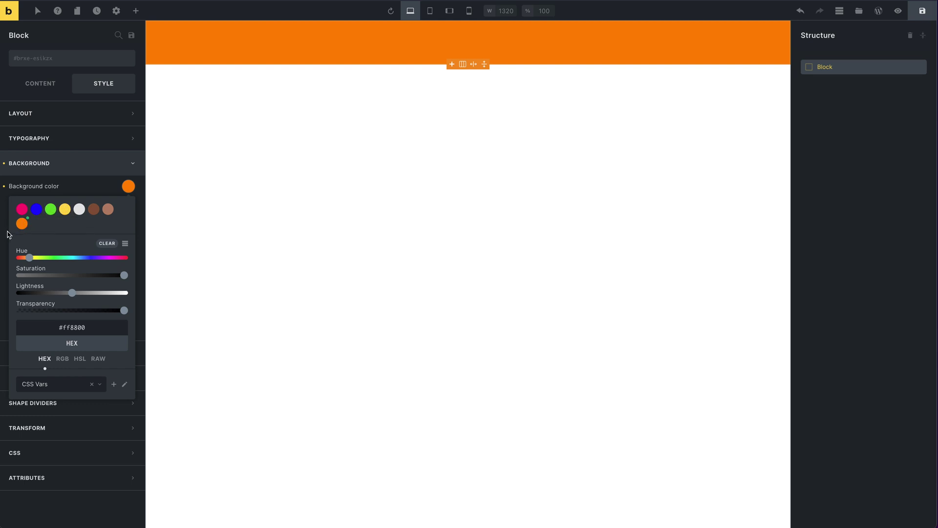
pyautogui.moveTo(24, 226); pyautogui.dragTo(64, 215)
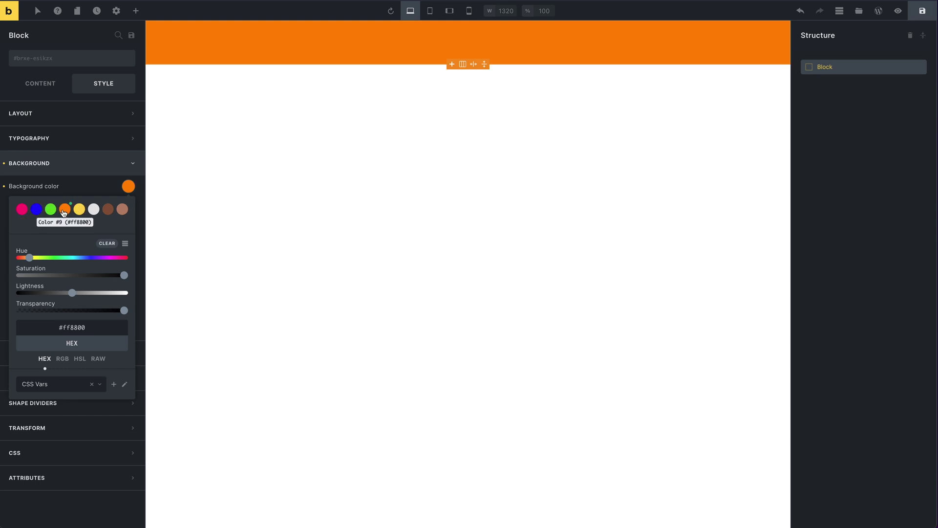
pyautogui.click(128, 187)
pyautogui.click(128, 186)
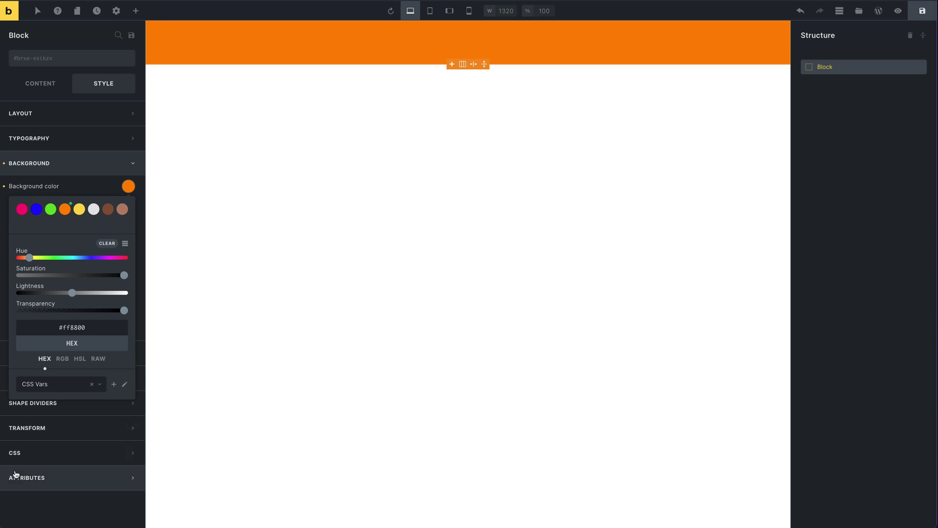
# Reselect the CSS Vars palette and clear the block's background settings.
pyautogui.click(72, 389)
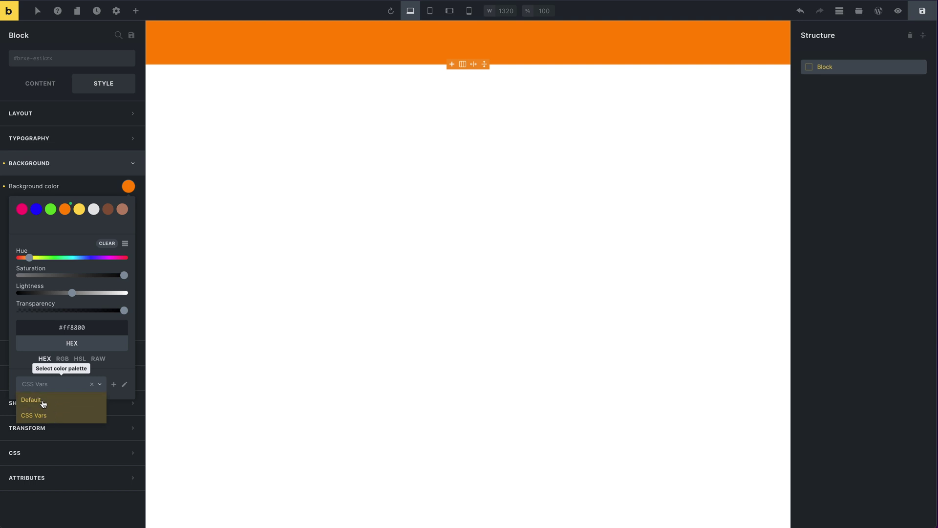
pyautogui.click(49, 417)
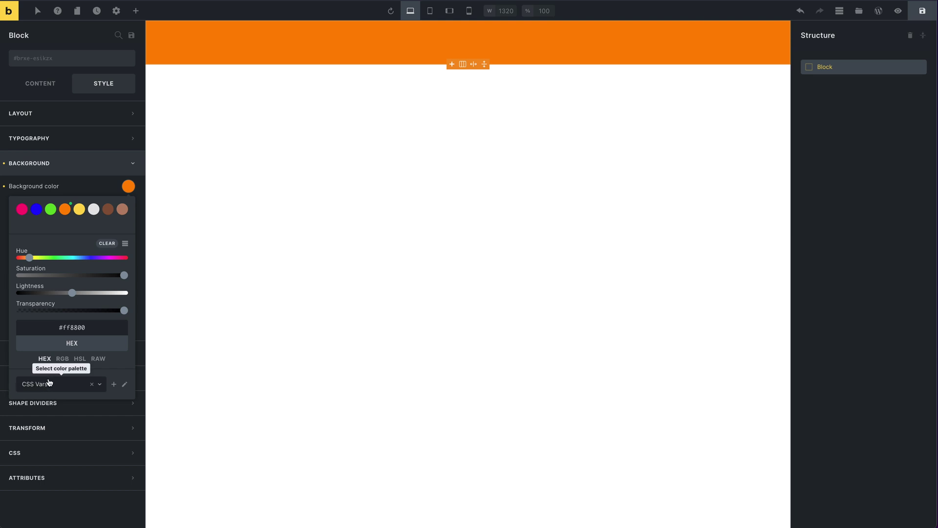
pyautogui.click(4, 163)
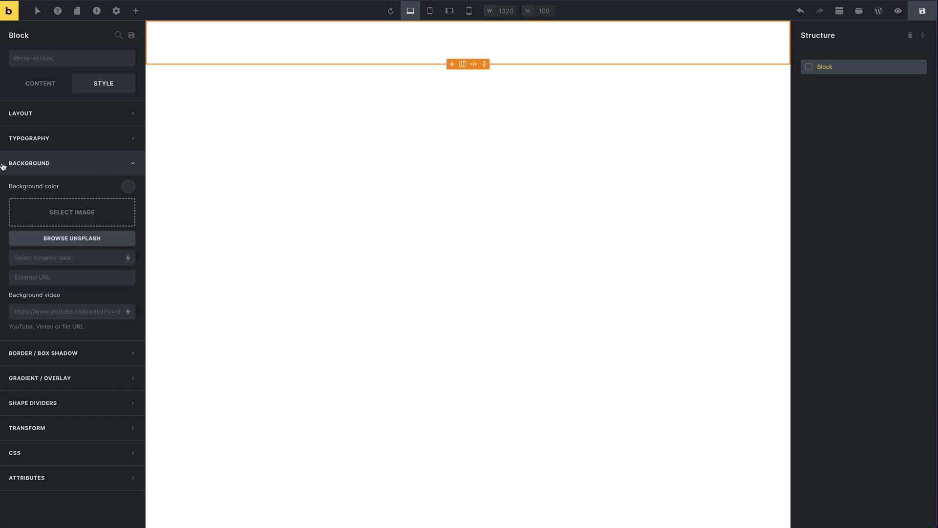
# Check the default setting of the CSS Vars color palette and leave its editing mode without saving.
pyautogui.click(130, 188)
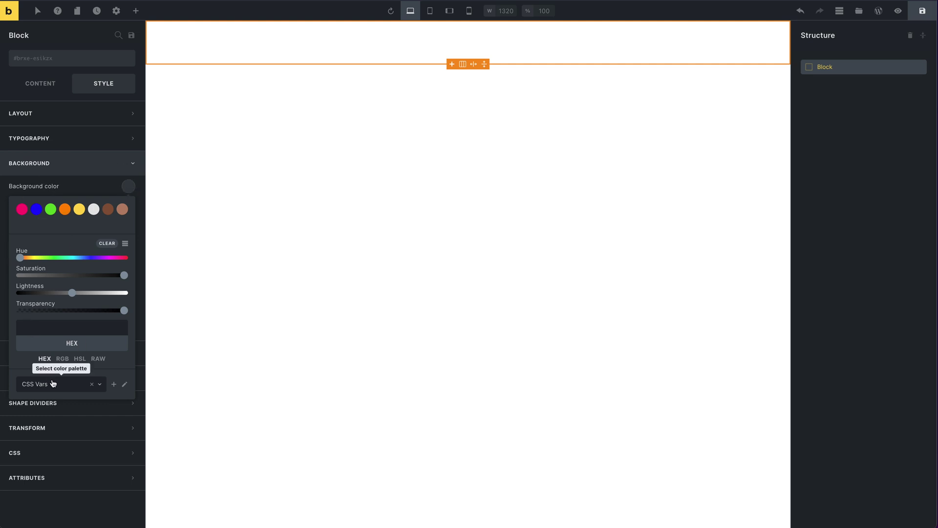
pyautogui.click(126, 386)
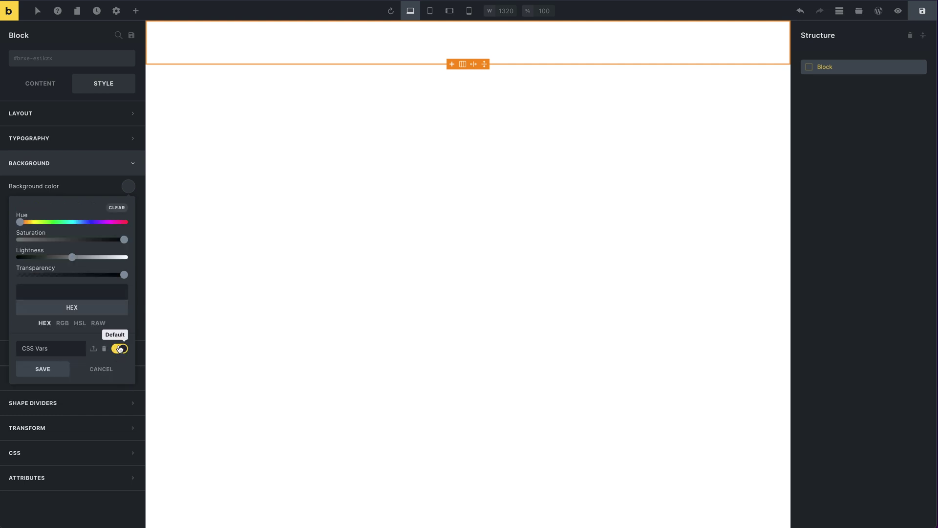
pyautogui.click(98, 369)
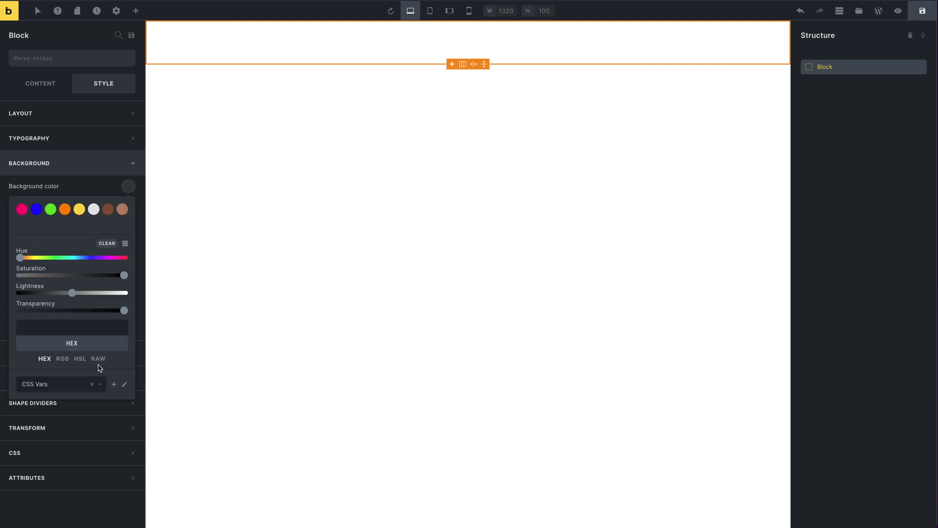
# Make the palette named Default the default color palette, save it and reopen the background color picker.
pyautogui.click(64, 388)
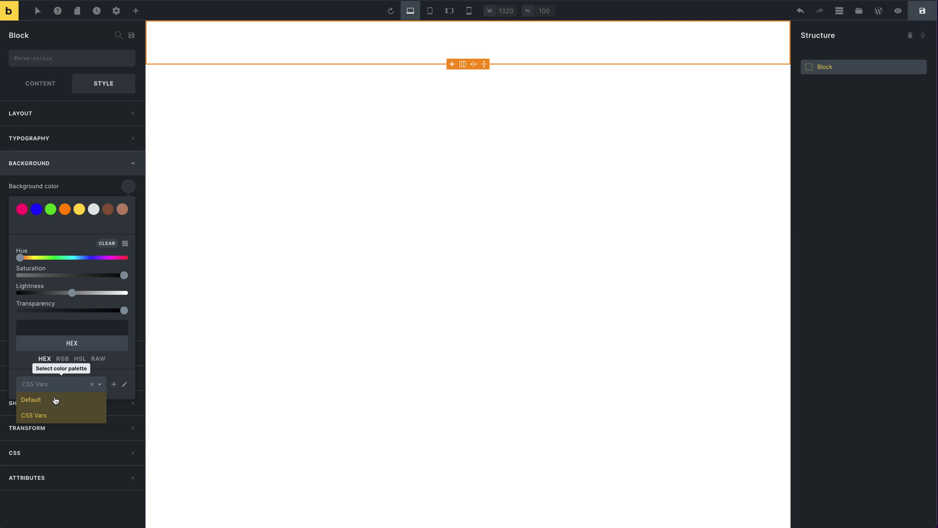
pyautogui.click(56, 401)
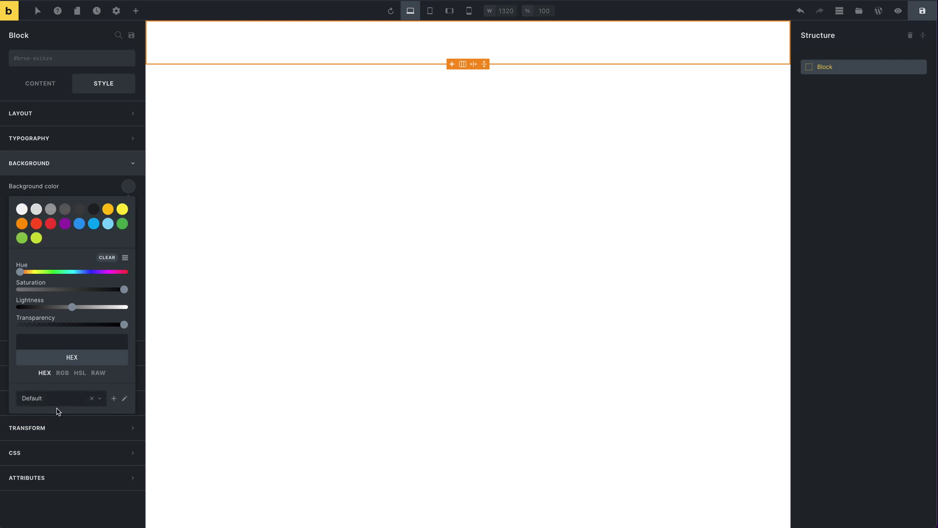
pyautogui.click(125, 399)
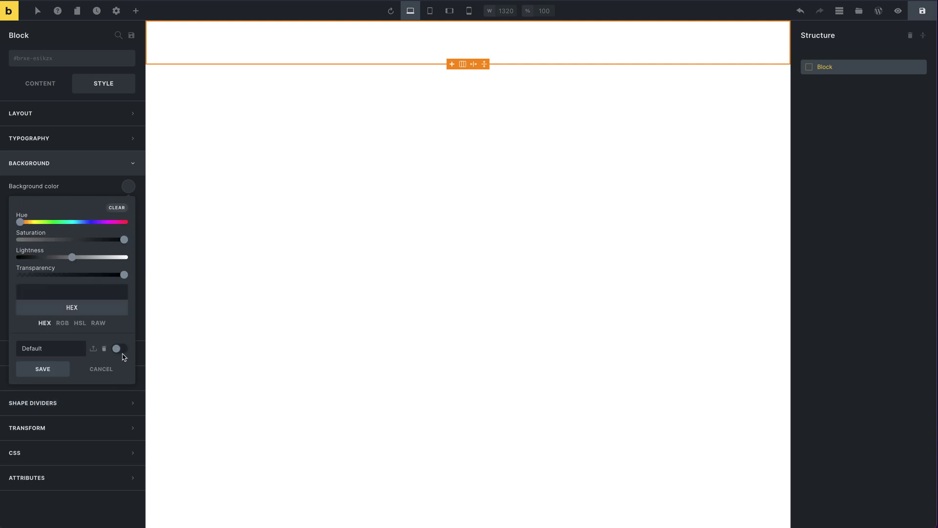
pyautogui.click(121, 349)
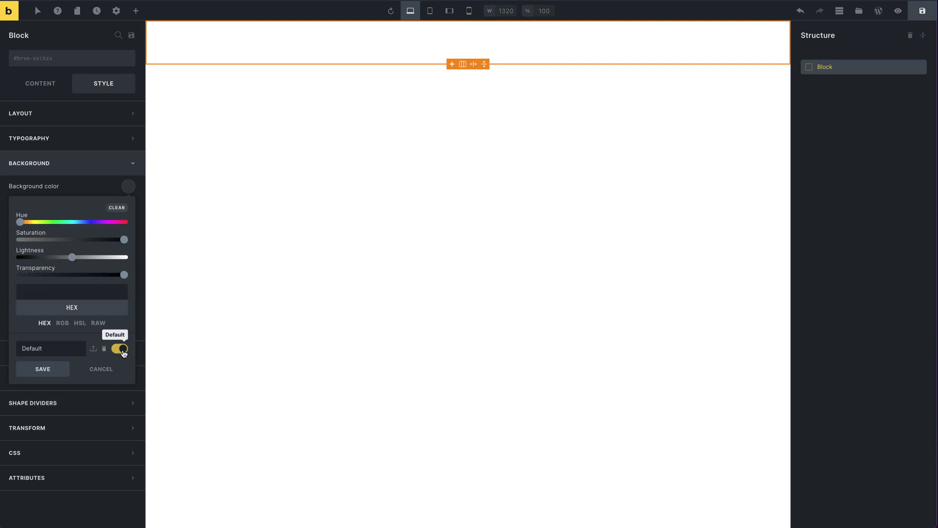
pyautogui.click(64, 370)
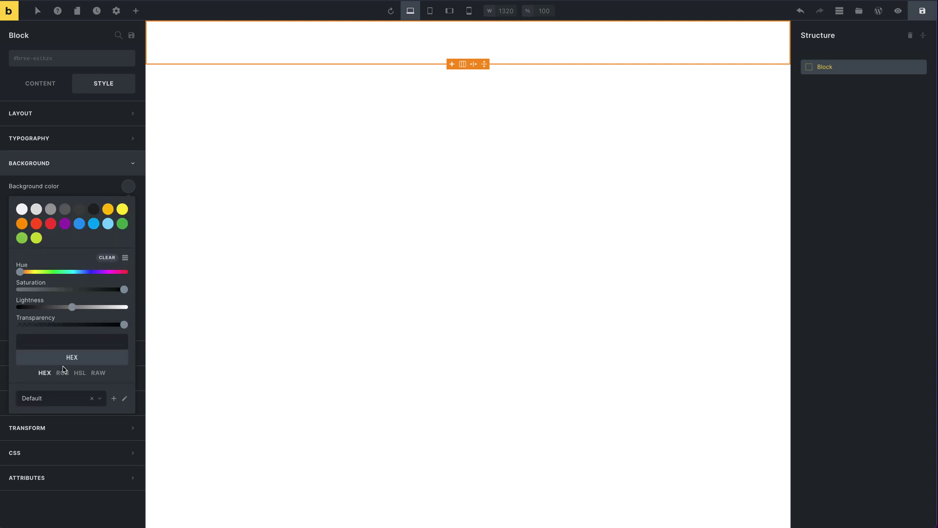
pyautogui.click(128, 187)
pyautogui.click(130, 191)
# Select the CSS Vars palette and apply its yellow var(--color-hex) swatch as the block's background color.
pyautogui.click(64, 398)
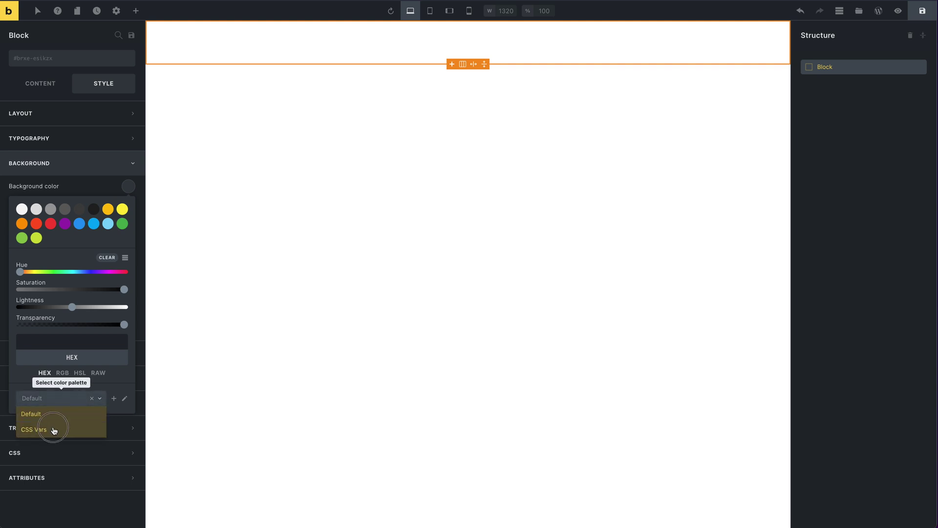
pyautogui.click(53, 429)
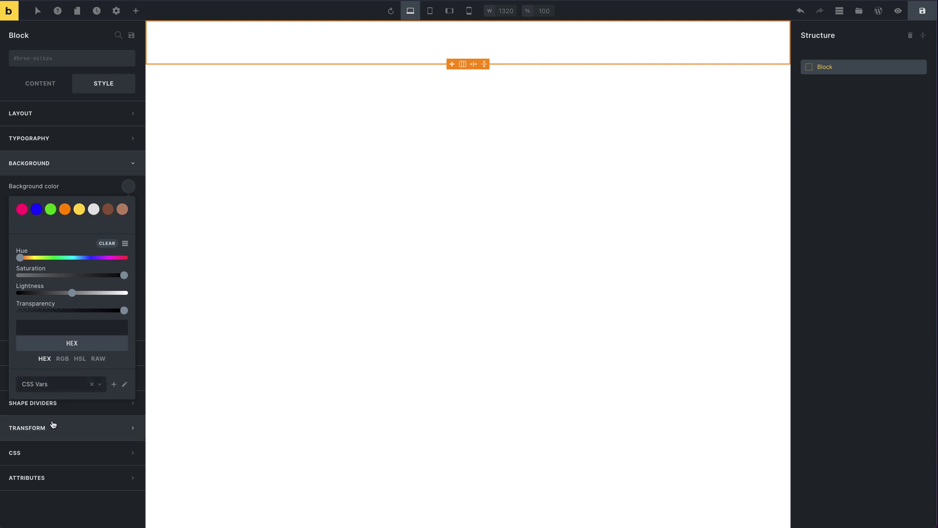
pyautogui.click(79, 210)
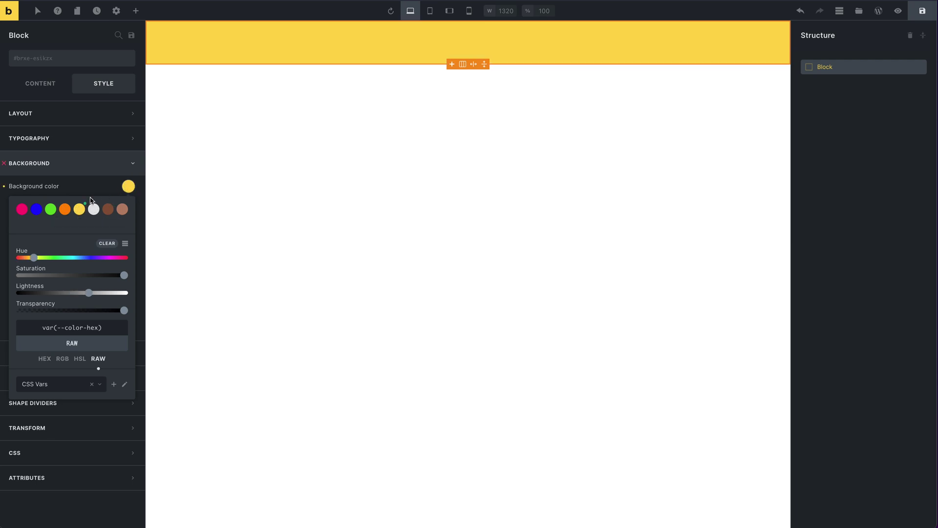
pyautogui.click(127, 187)
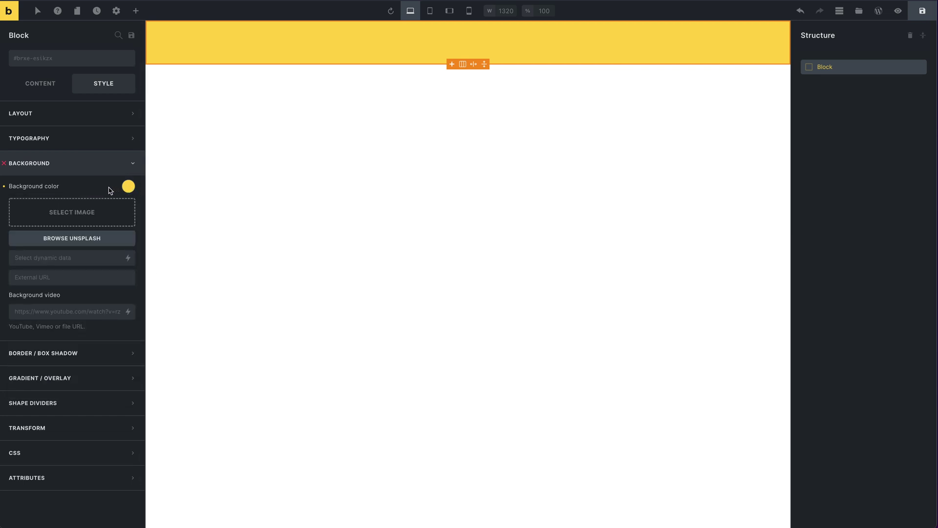
# Examine the variable name in the raw value of the block's background color.
pyautogui.click(128, 187)
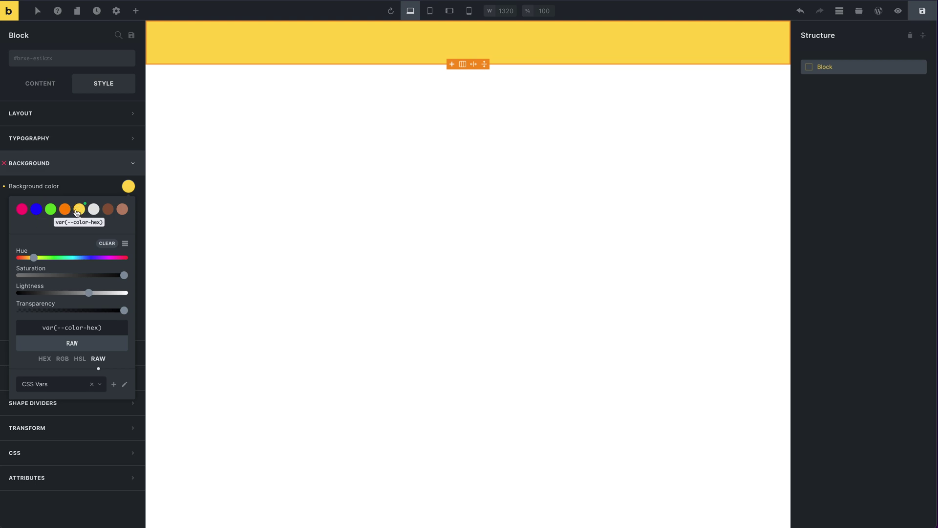
pyautogui.click(100, 186)
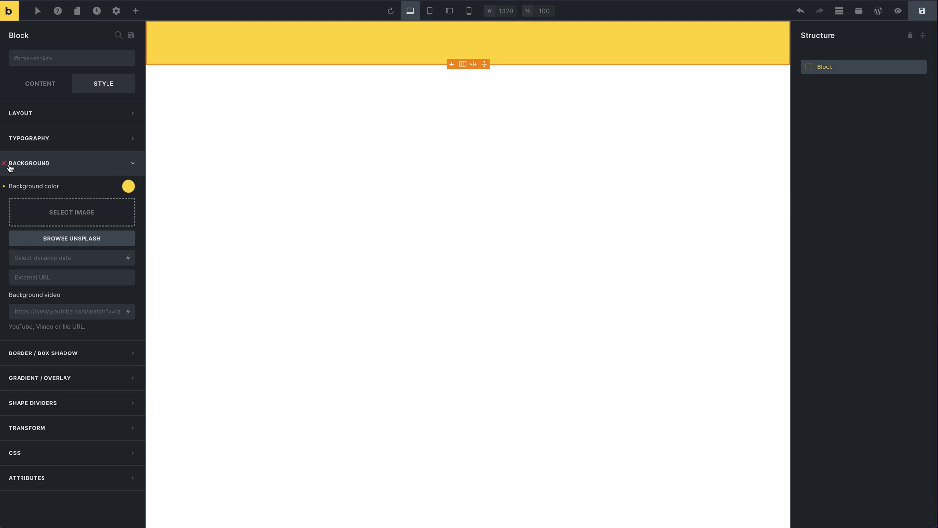
pyautogui.click(128, 187)
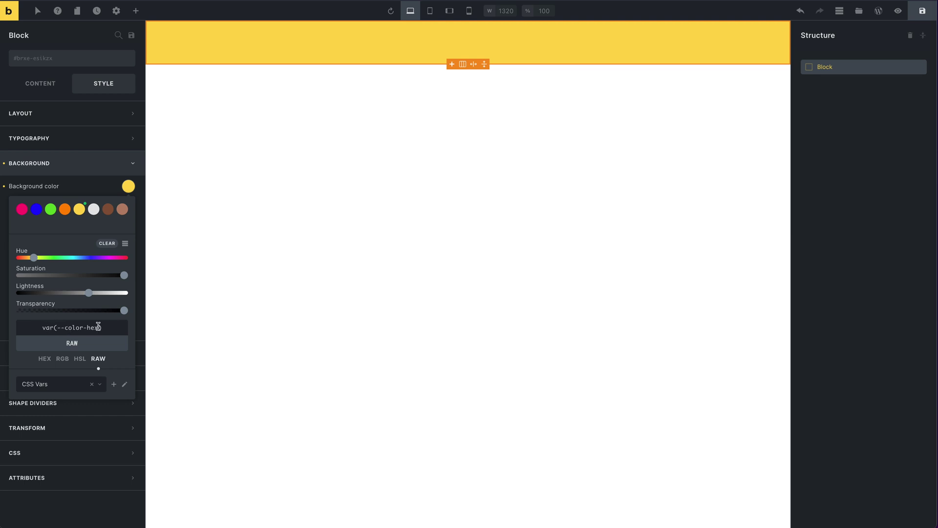
pyautogui.moveTo(98, 326); pyautogui.dragTo(57, 328)
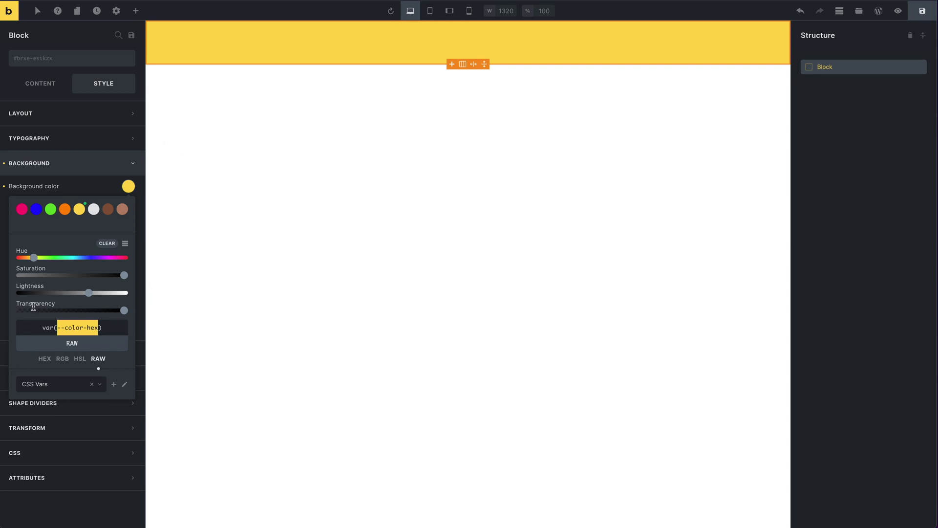
pyautogui.click(108, 330)
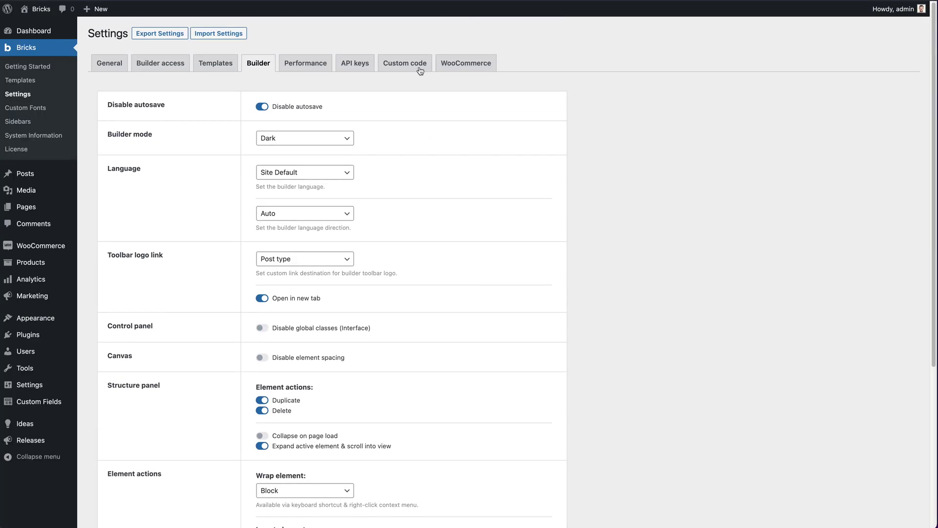
# Review the root color variable definitions in the custom CSS of the Bricks settings in the WordPress admin.
pyautogui.click(389, 67)
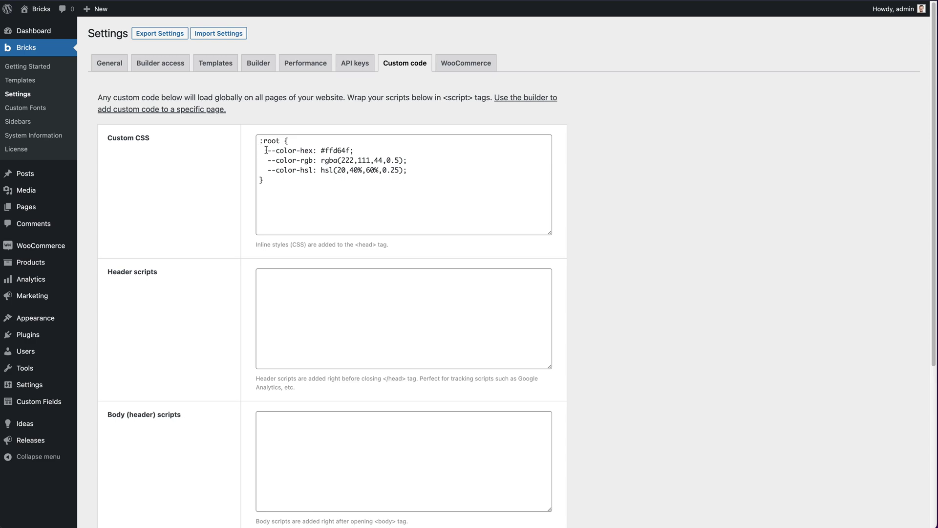
pyautogui.moveTo(266, 150); pyautogui.dragTo(310, 154)
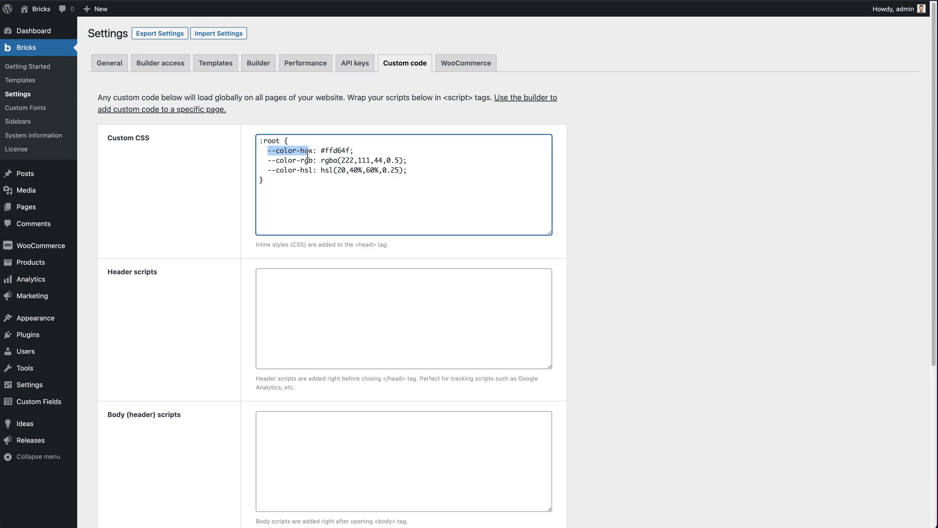
pyautogui.moveTo(321, 150); pyautogui.dragTo(350, 150)
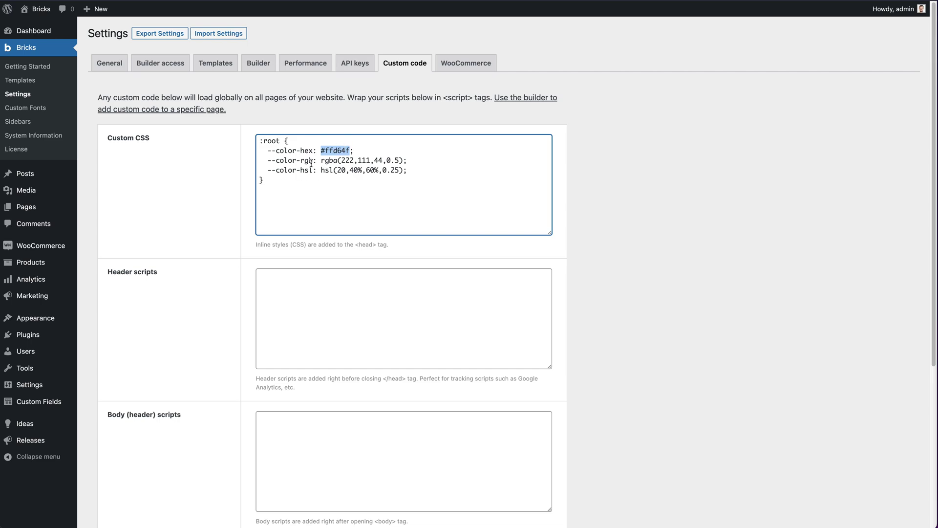
pyautogui.moveTo(285, 161); pyautogui.dragTo(325, 171)
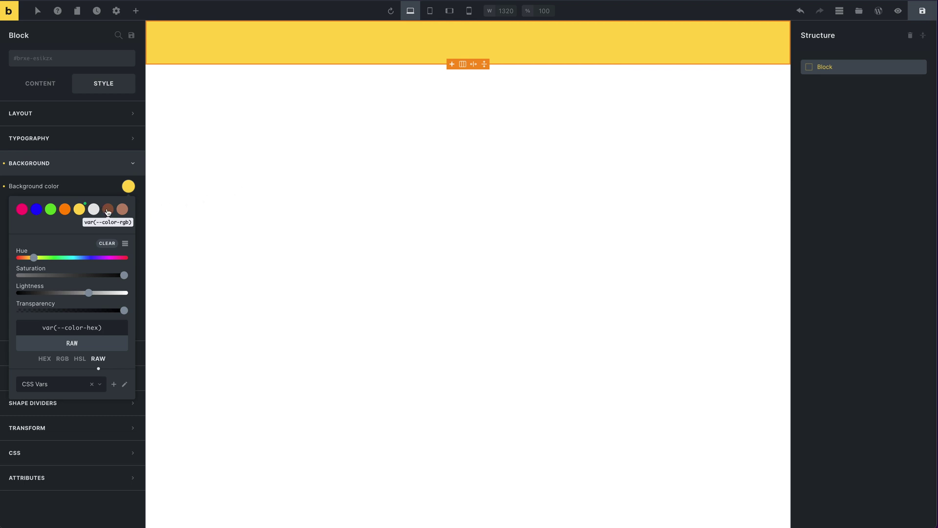
# Preview the var(--color-rgb) swatch on the block in the builder and set the background color to blue.
pyautogui.click(108, 212)
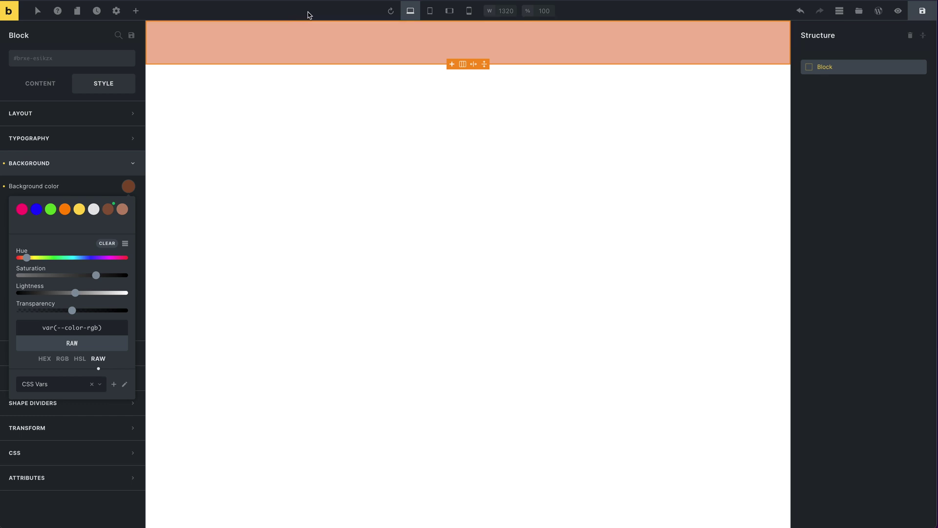
pyautogui.click(37, 210)
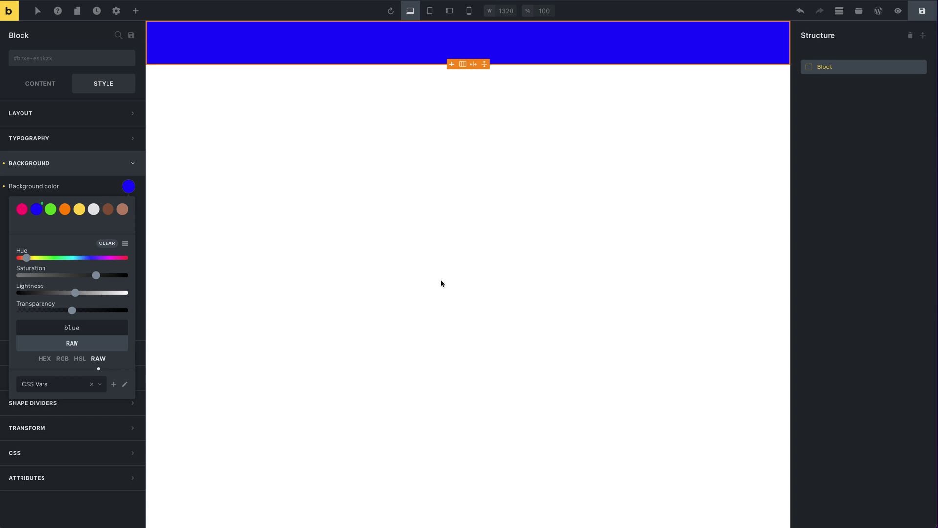
# Delete all elements from the canvas and add a Code element.
pyautogui.click(482, 350)
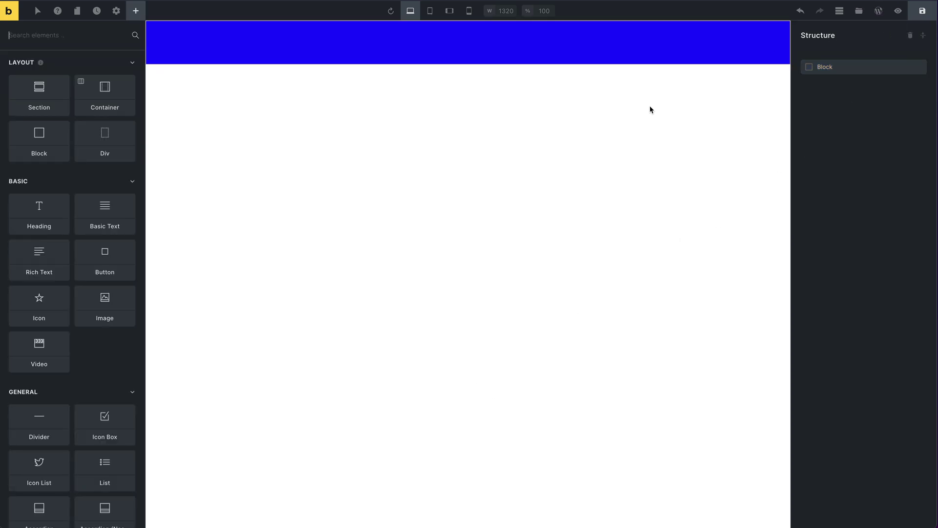
pyautogui.click(910, 36)
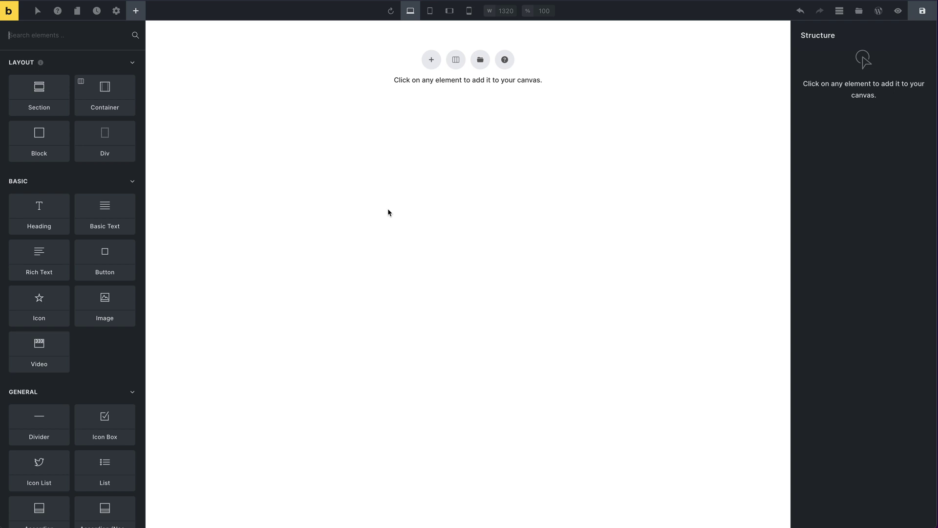
pyautogui.write('cod')
pyautogui.press('Return')
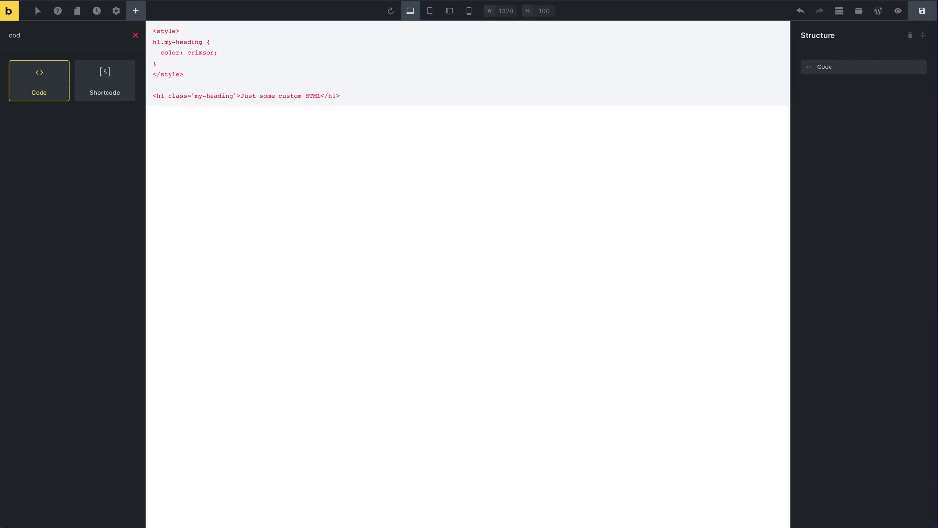
# Open the Code element's content settings and enable Execute code.
pyautogui.click(461, 88)
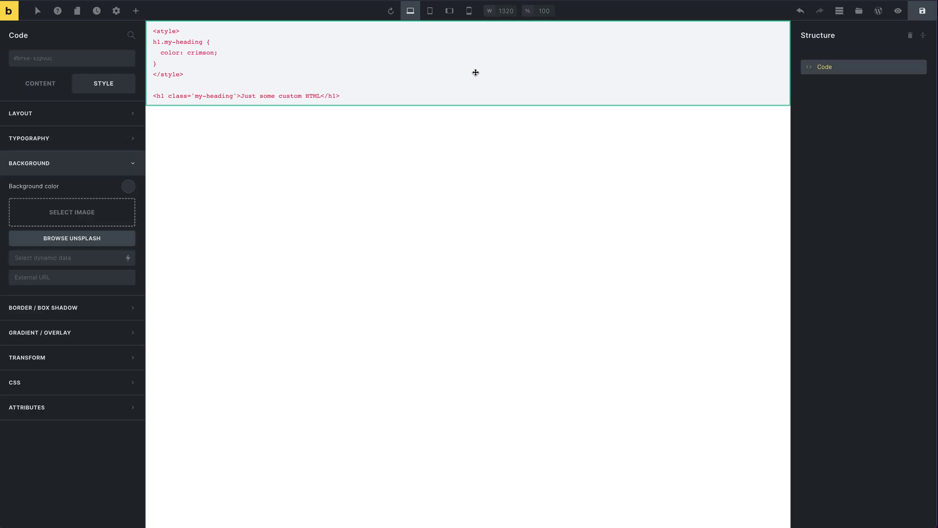
pyautogui.click(34, 79)
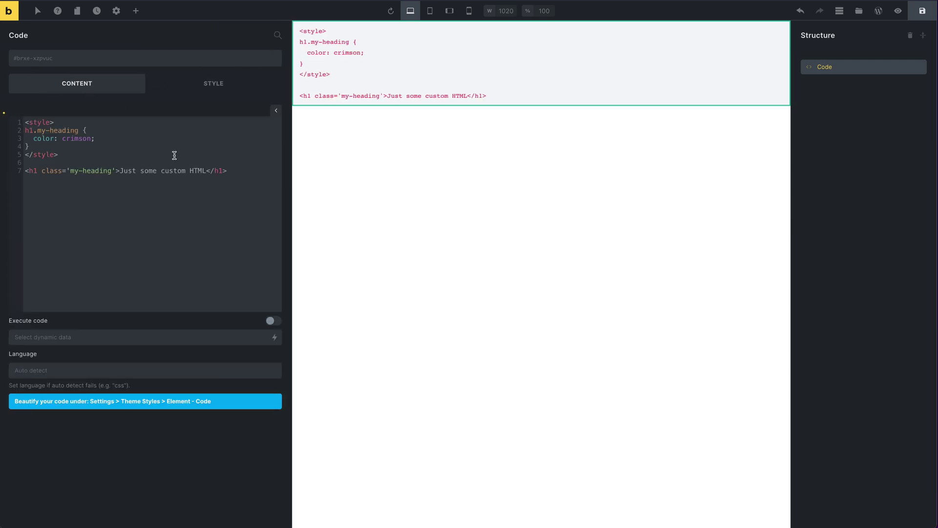
pyautogui.click(41, 323)
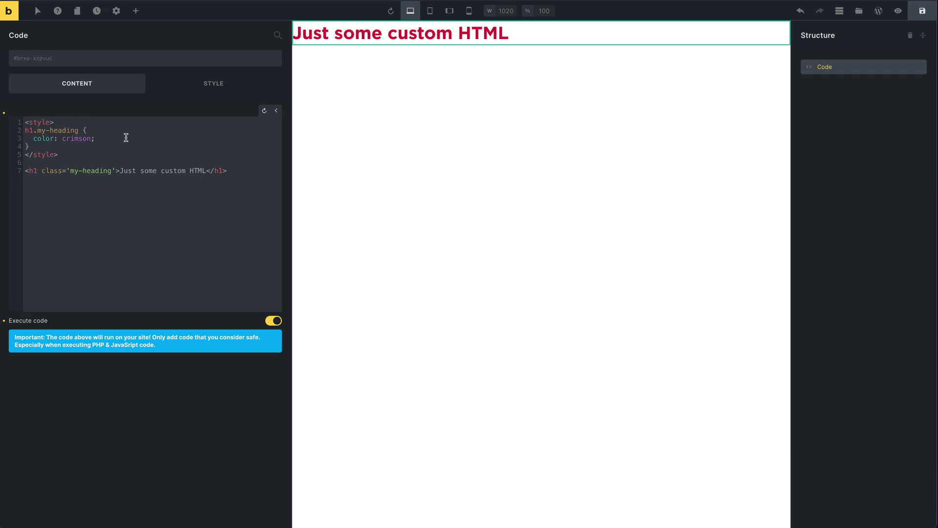
# Change the h1.my-heading color in the code to blue.
pyautogui.press('Left')
pyautogui.hotkey('alt', 'shift', 'Left')
pyautogui.write('blue')
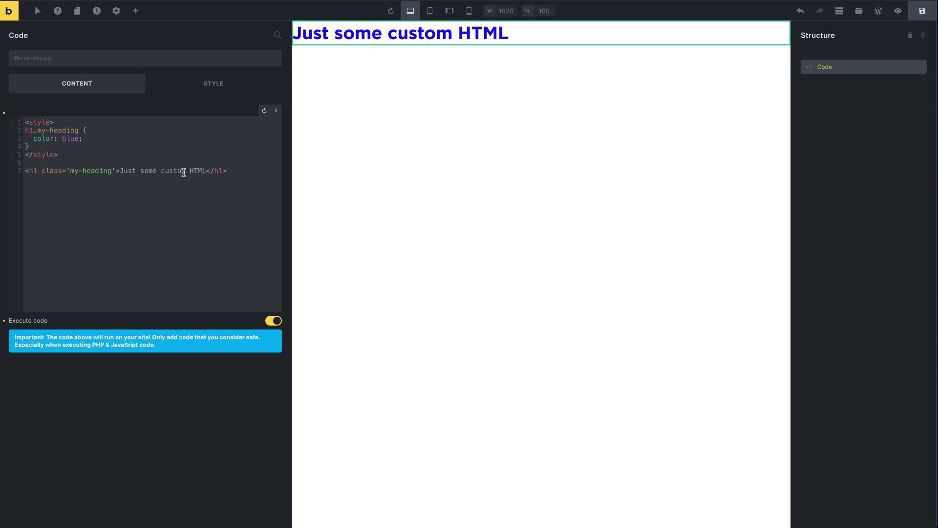
# Add the line <?php echo "some PHP"; ?> below the HTML heading and execute the code.
pyautogui.press('Return')
pyautogui.write('<?php')
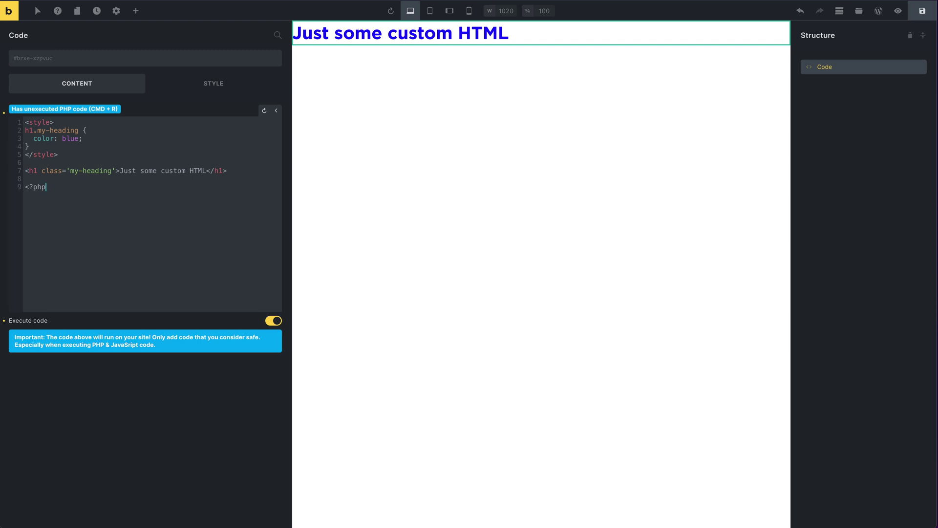
pyautogui.write('echo "some PHP"; ?>')
pyautogui.press('super+r')
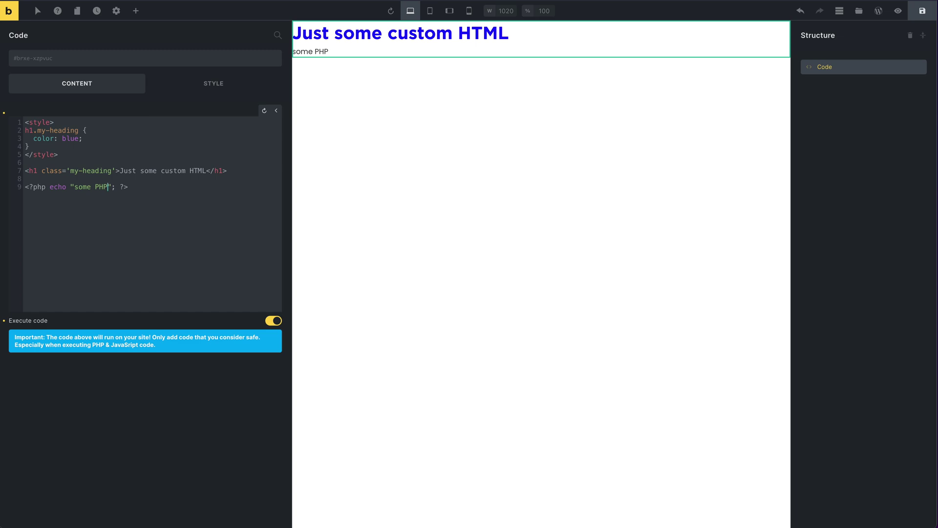
# Extend the echoed PHP string to "some PHP save" and execute it by saving the page.
pyautogui.write('a')
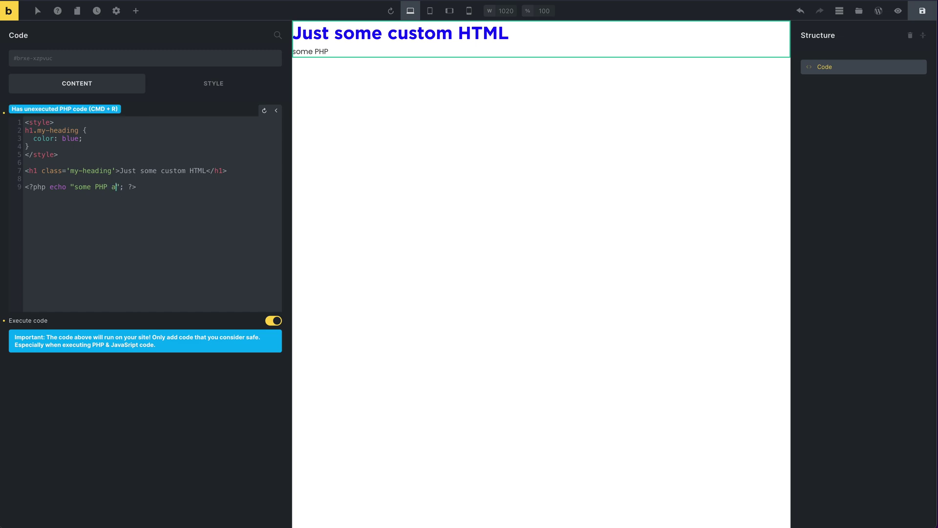
pyautogui.write('ave')
pyautogui.press('super+s')
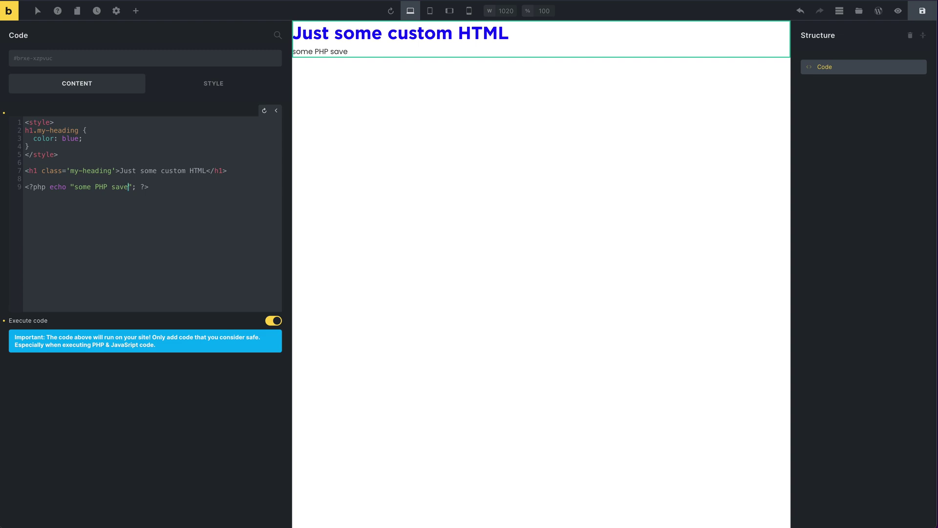
# Replace the word save with mouse in the echoed PHP string and execute the code.
pyautogui.doubleClick(119, 187)
pyautogui.write('mouse')
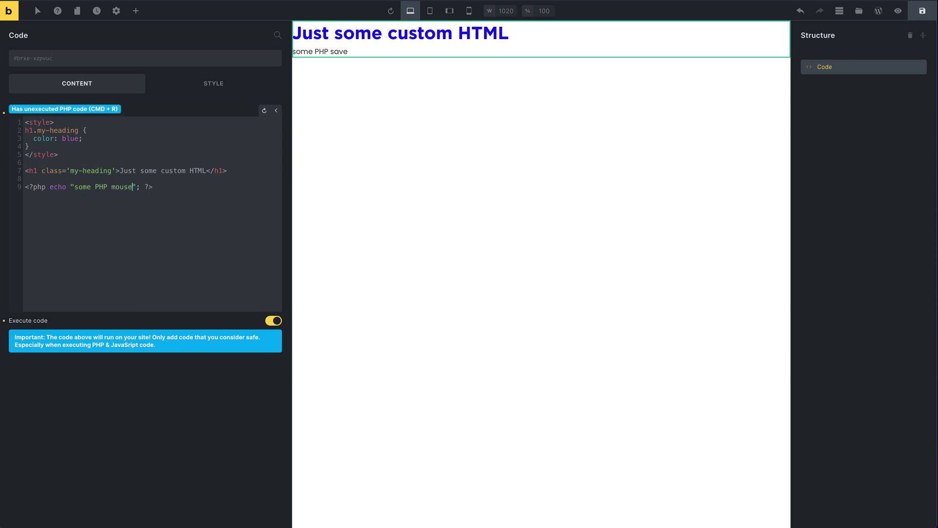
pyautogui.press('super+r')
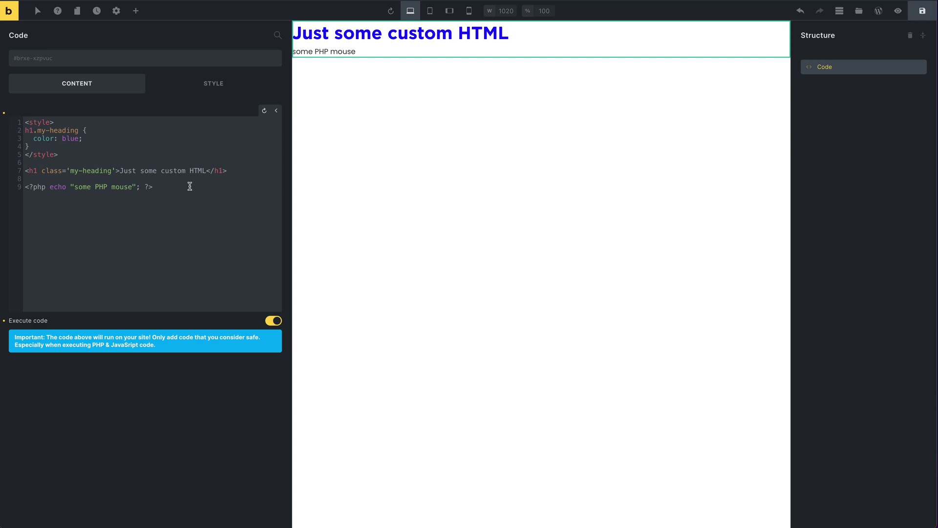
# Delete all elements from the canvas and add a Heading element.
pyautogui.click(616, 247)
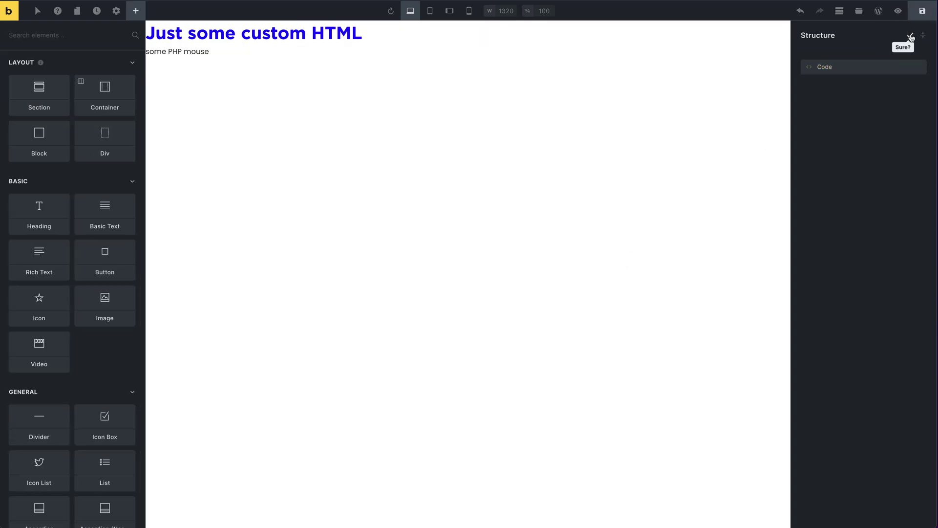
pyautogui.click(910, 35)
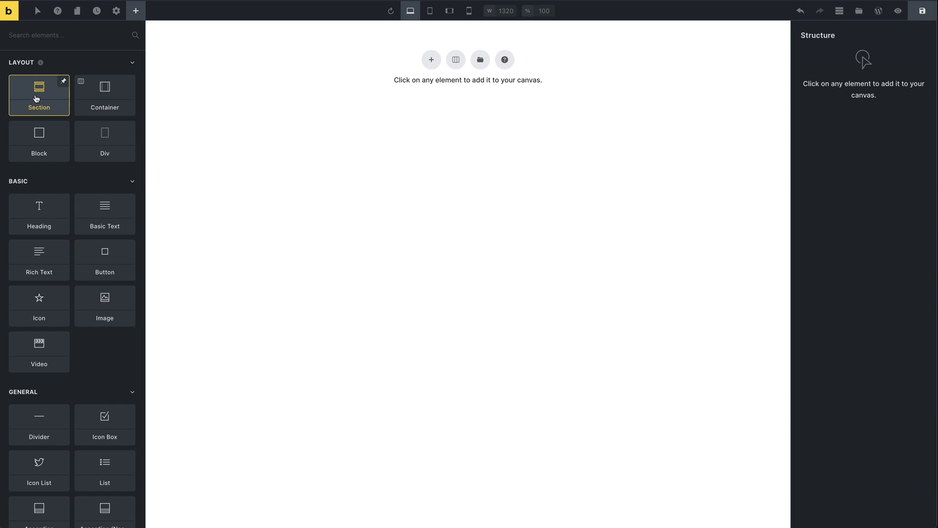
pyautogui.click(31, 221)
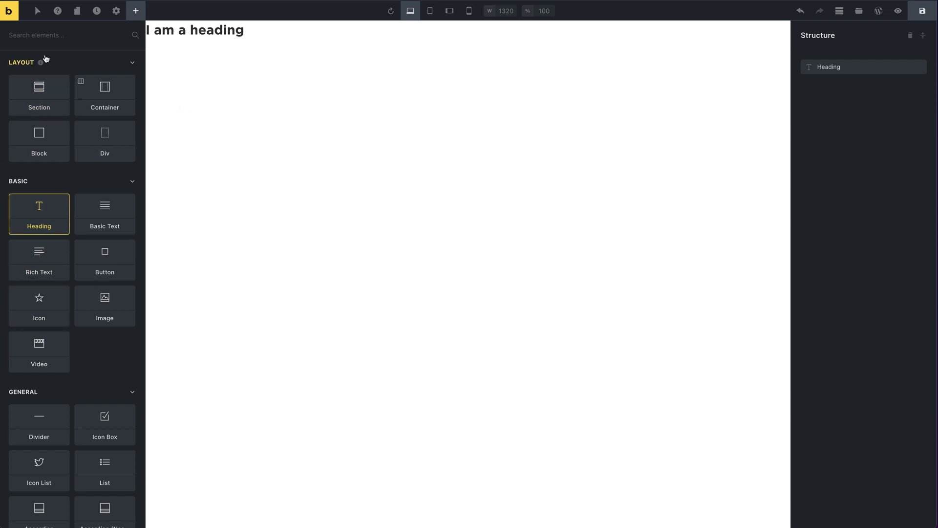
pyautogui.click(169, 31)
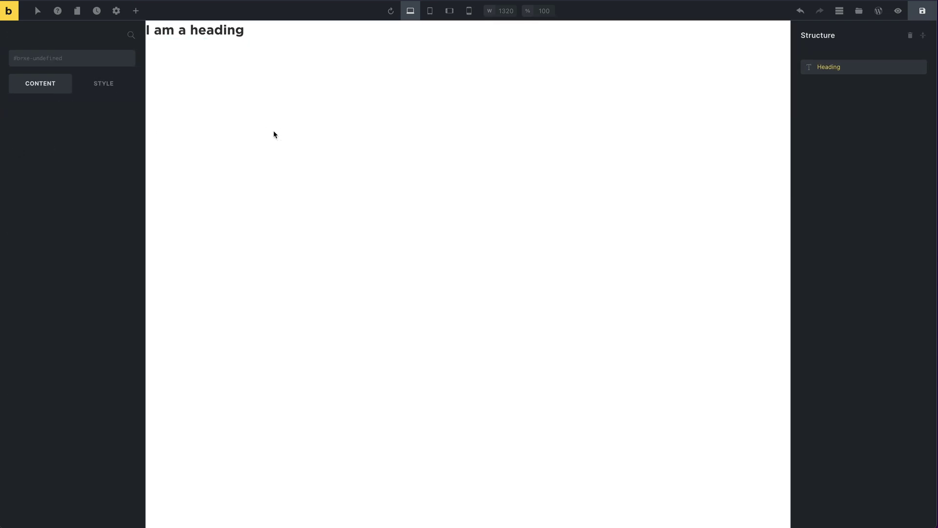
# Add a Block and an Icon element below the heading.
pyautogui.hotkey('ctrl', 'shift', 'a')
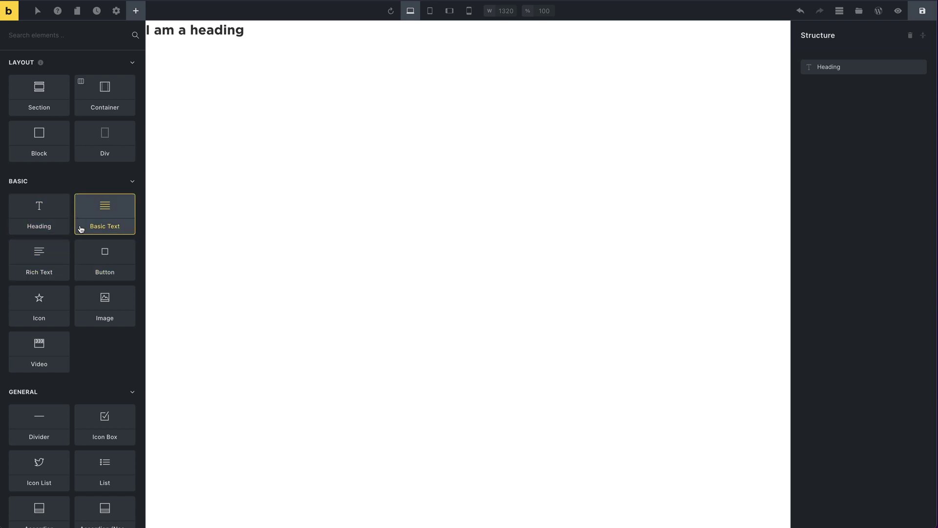
pyautogui.click(42, 138)
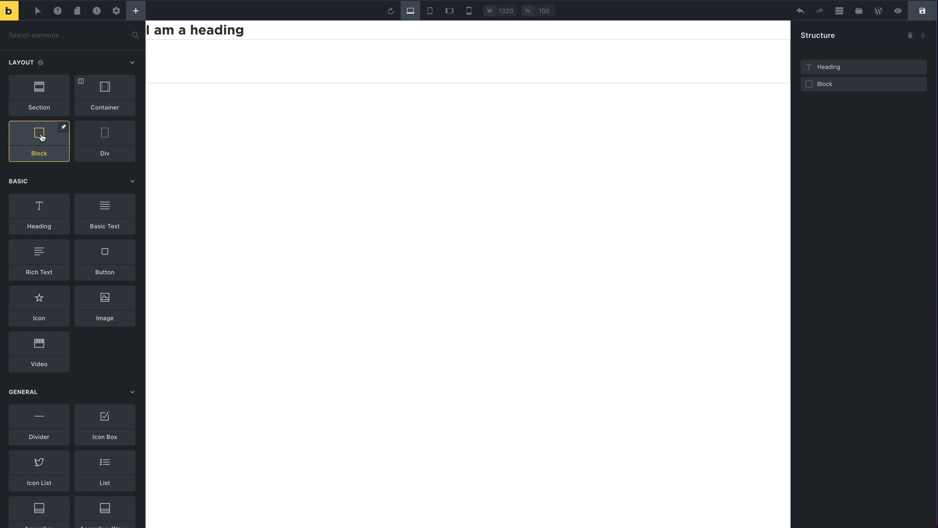
pyautogui.click(42, 304)
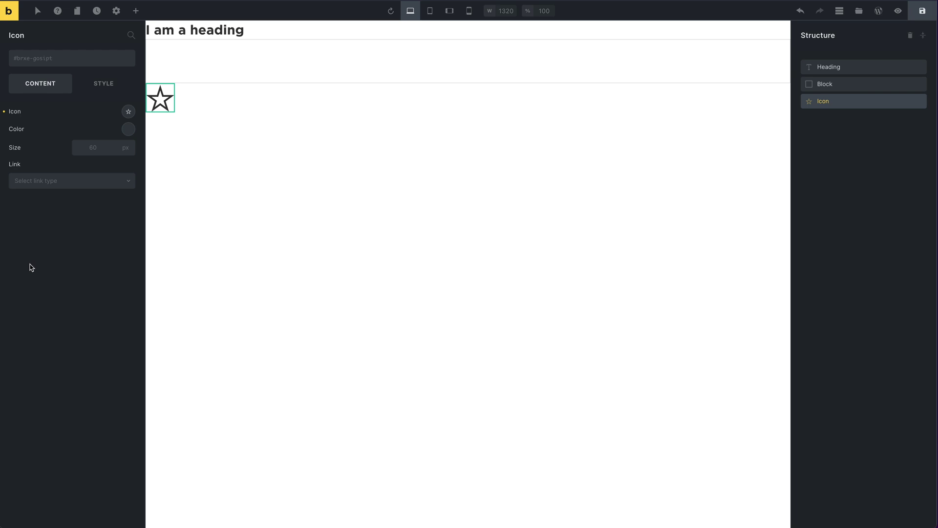
# Delete all elements from the canvas and add a Section with its container.
pyautogui.click(283, 322)
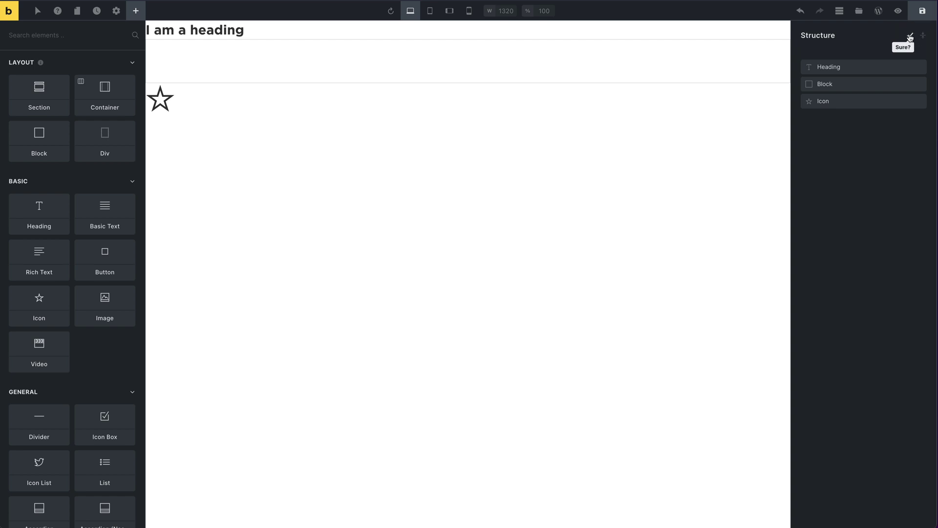
pyautogui.click(909, 37)
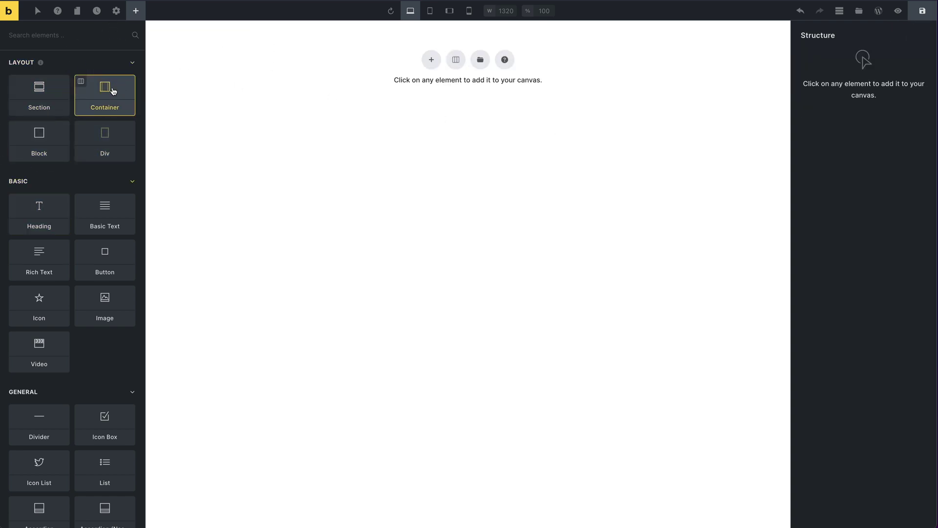
pyautogui.click(37, 93)
# Insert a Block inside the section's container.
pyautogui.click(308, 51)
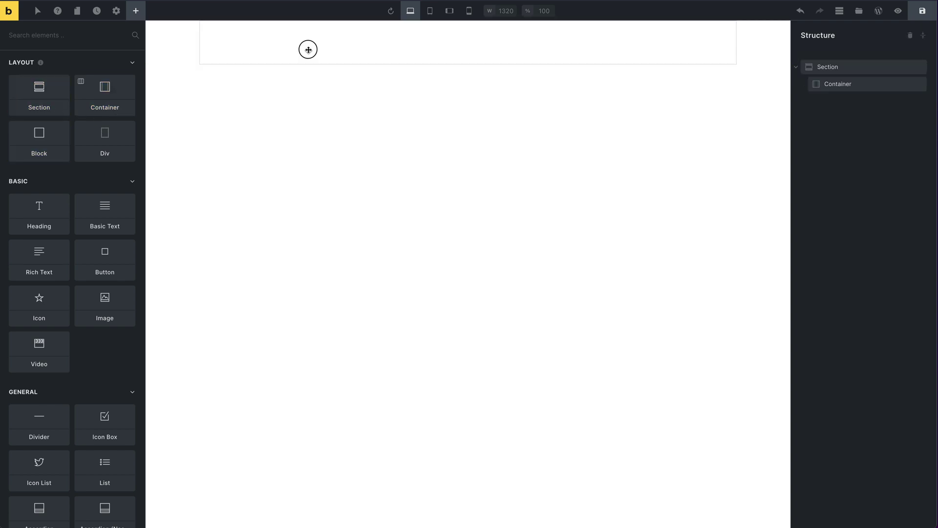
pyautogui.click(136, 13)
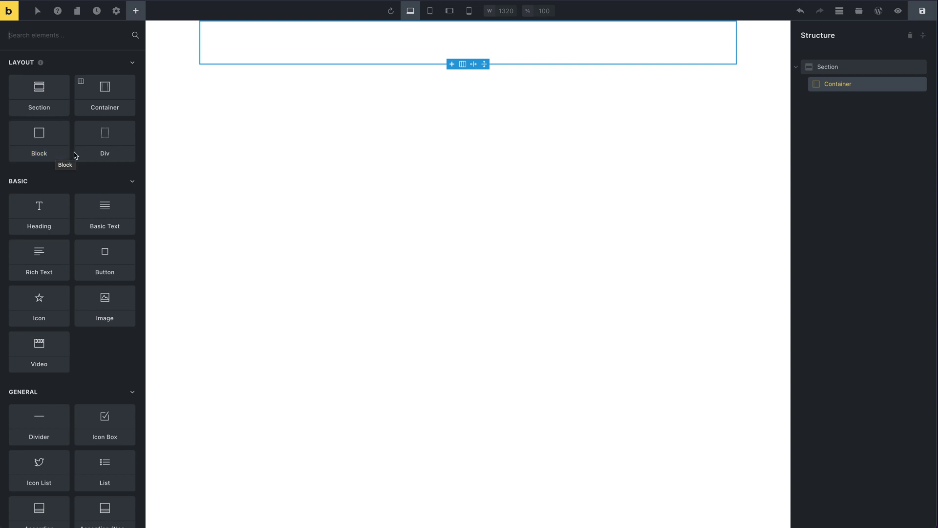
pyautogui.click(47, 136)
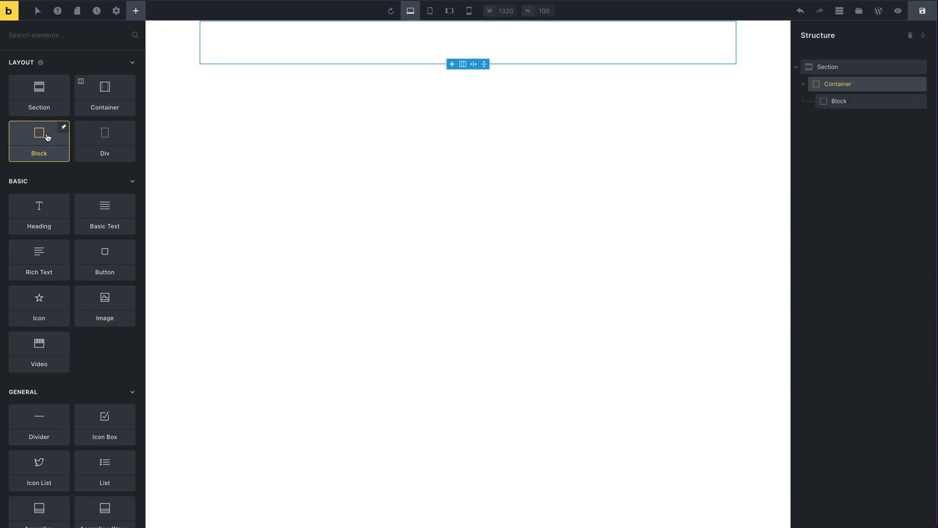
# Add a Heading as a sibling after the container and delete it again.
pyautogui.click(53, 208)
pyautogui.moveTo(821, 119); pyautogui.dragTo(818, 120)
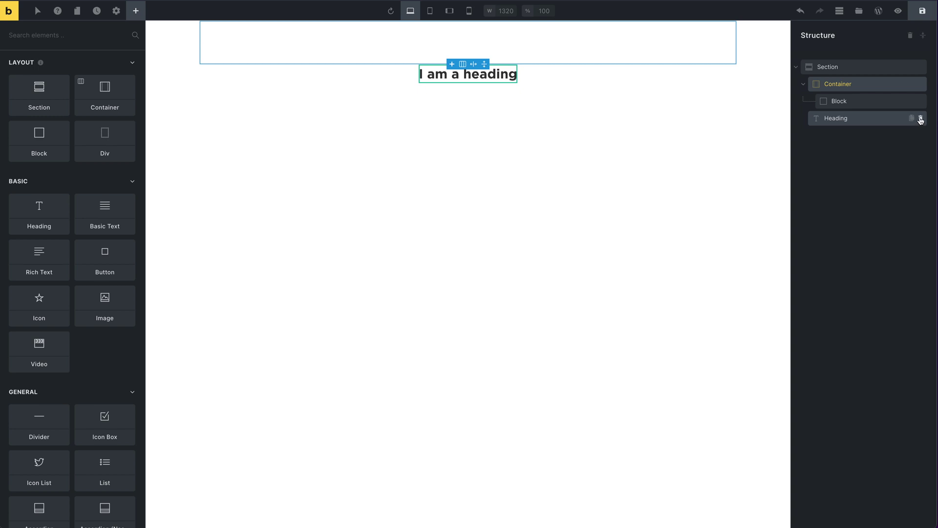
pyautogui.click(920, 119)
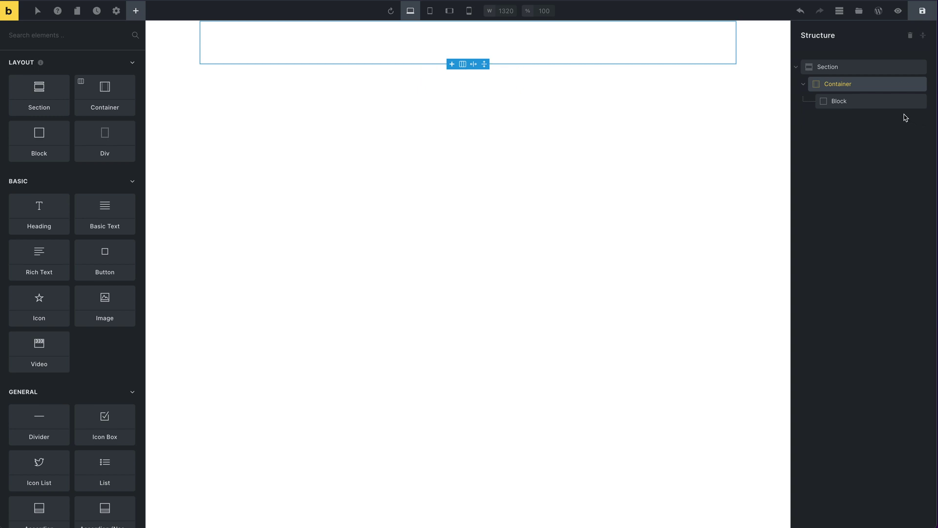
# Select the container and insert a Heading after it as a sibling in the section.
pyautogui.click(873, 87)
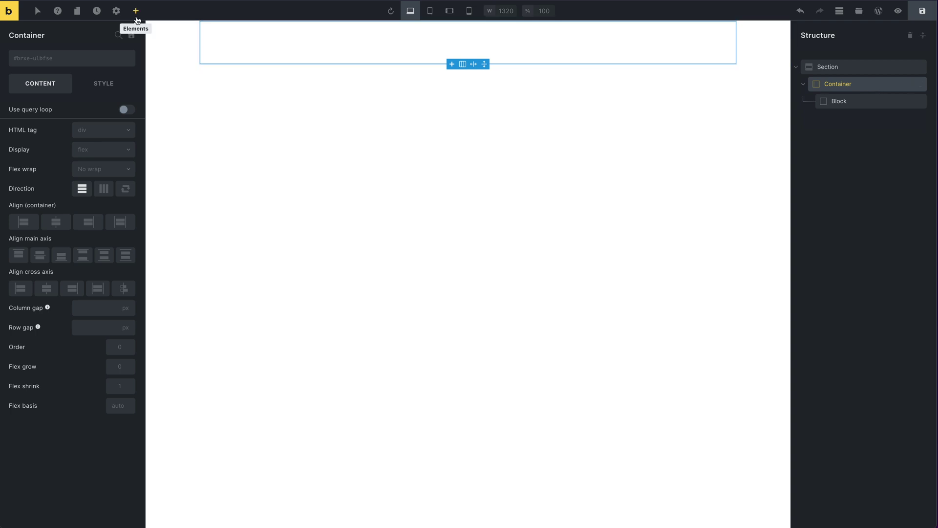
pyautogui.click(136, 11)
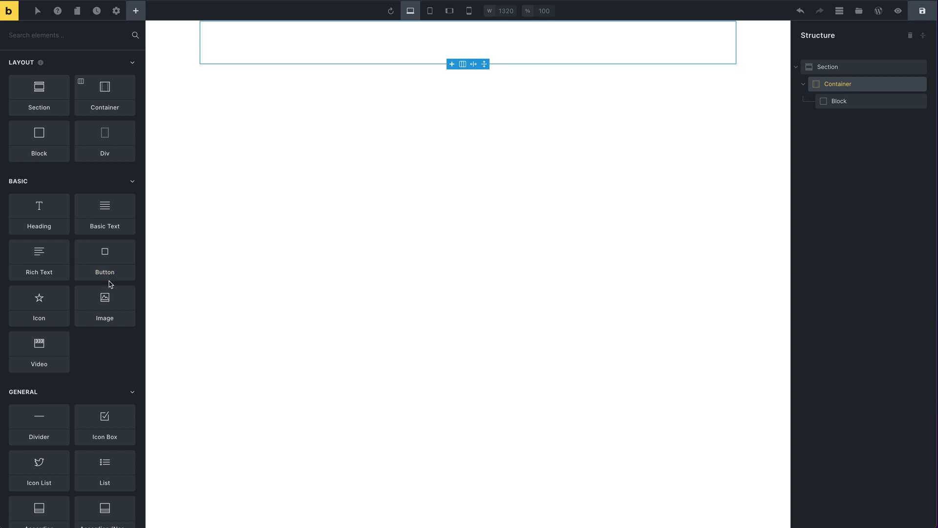
pyautogui.click(60, 201)
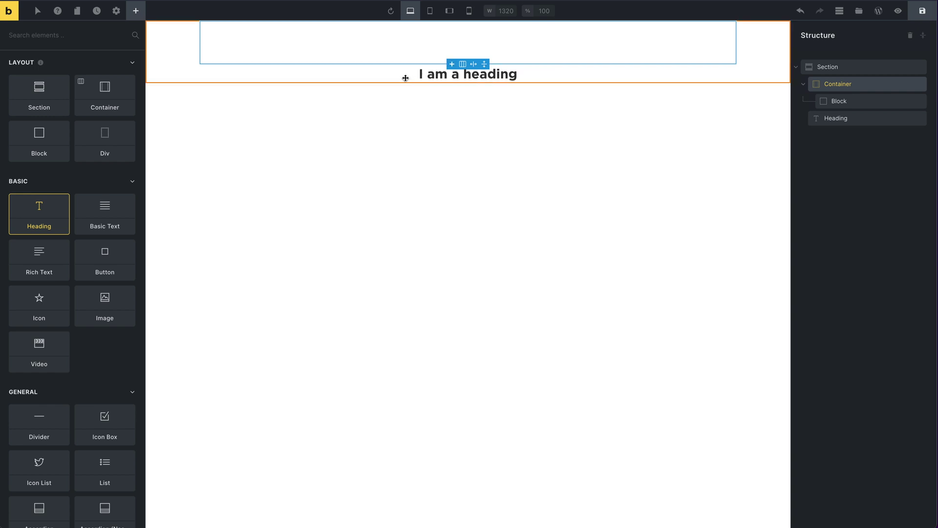
# Examine the insert, wrap and convert options in the context menu of the block inside the container.
pyautogui.moveTo(452, 65)
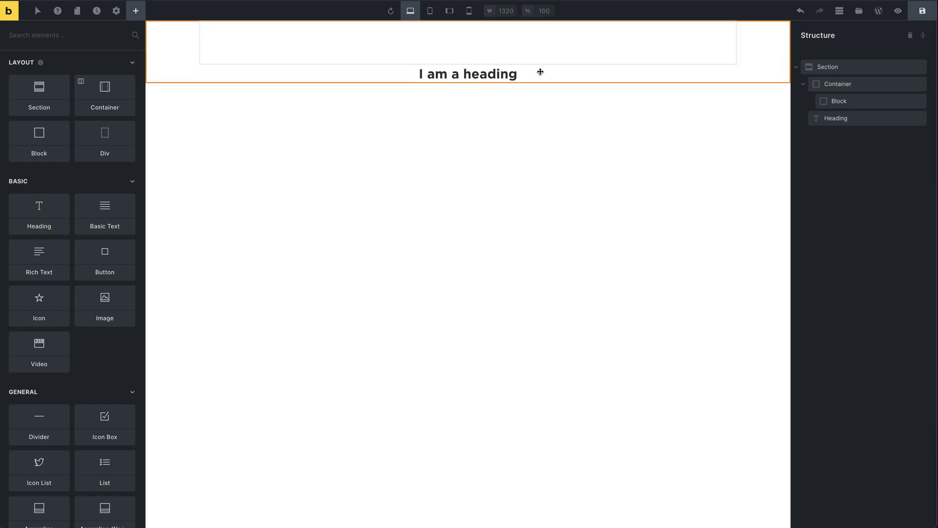
pyautogui.rightClick(545, 49)
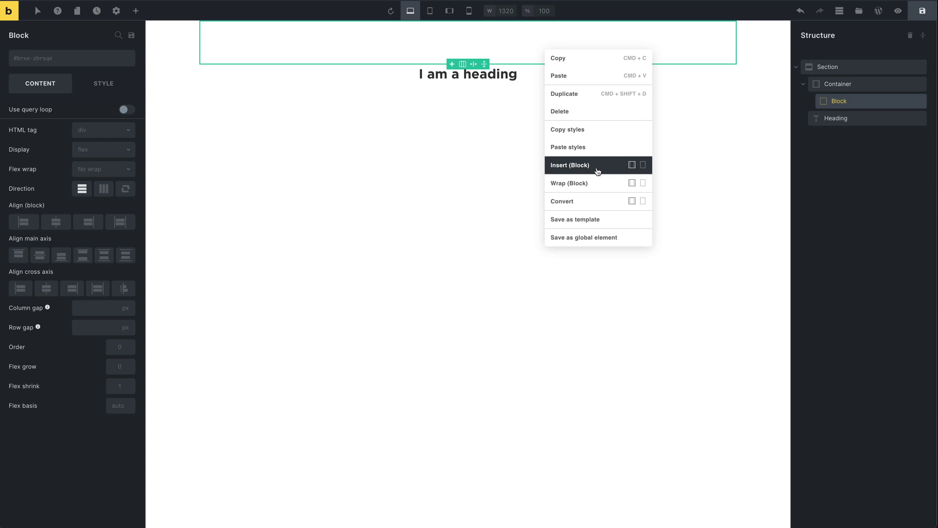
pyautogui.press('shift')
pyautogui.press('shift')
pyautogui.press('shift')
pyautogui.press('shift')
pyautogui.press('shift')
pyautogui.press('shift')
pyautogui.press('shift')
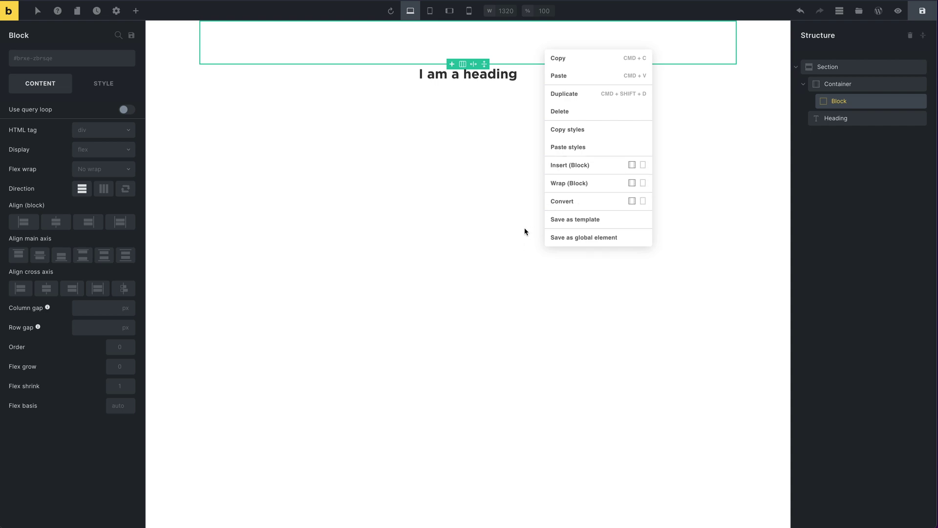
pyautogui.click(387, 163)
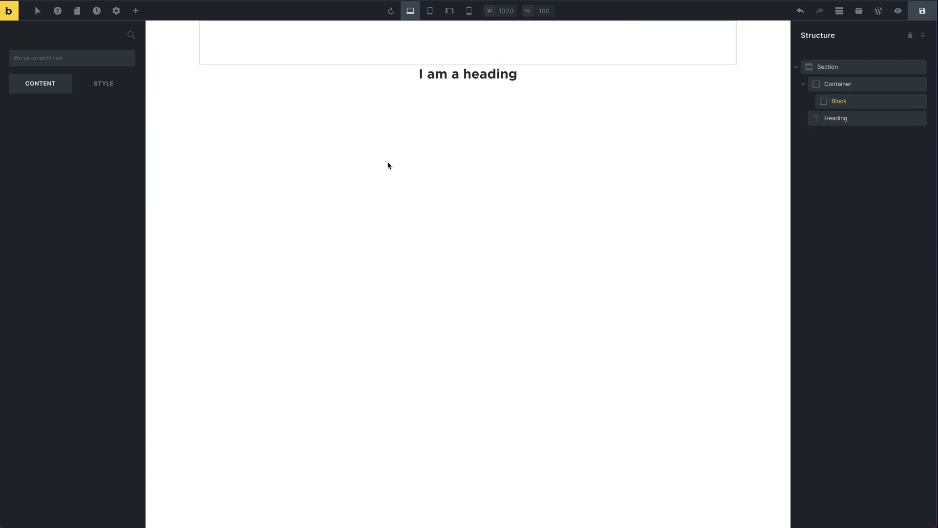
pyautogui.click(453, 200)
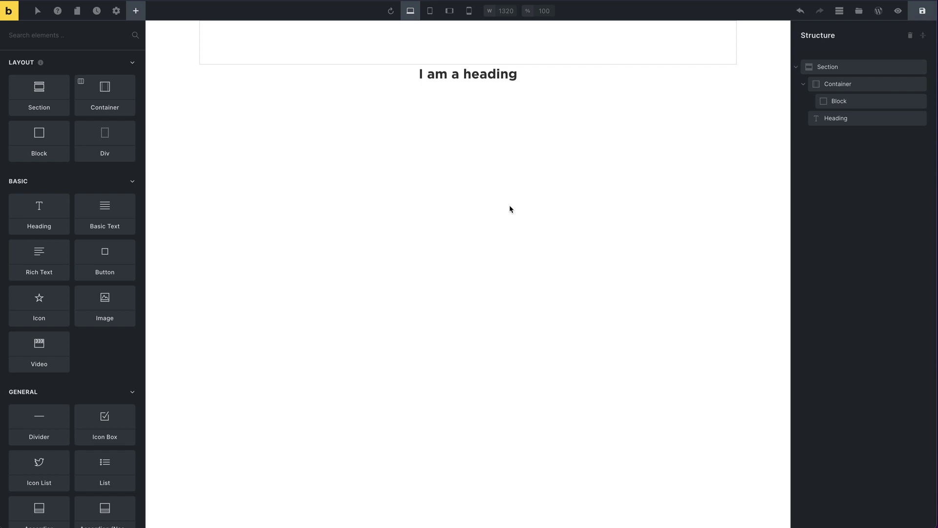
# Select the heading in the section and show its style settings.
pyautogui.click(812, 262)
pyautogui.click(821, 289)
pyautogui.click(850, 120)
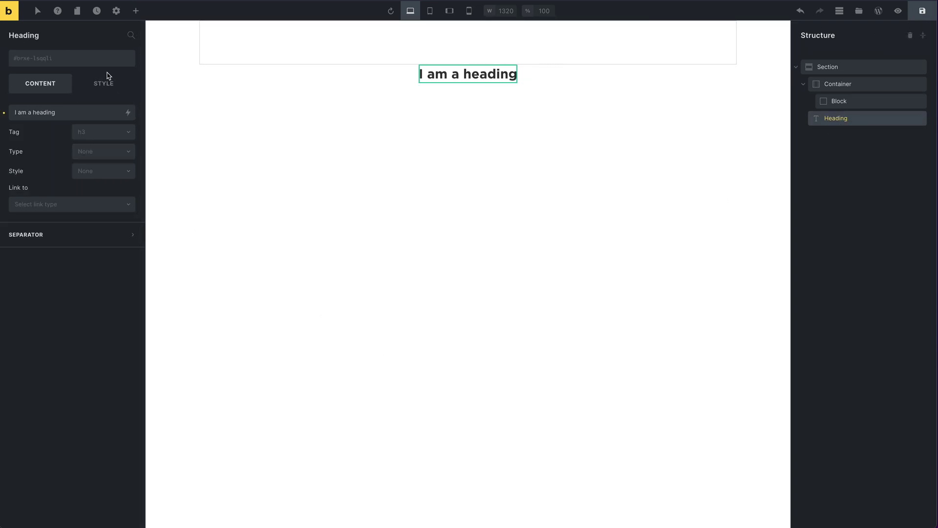
pyautogui.click(106, 83)
pyautogui.click(80, 161)
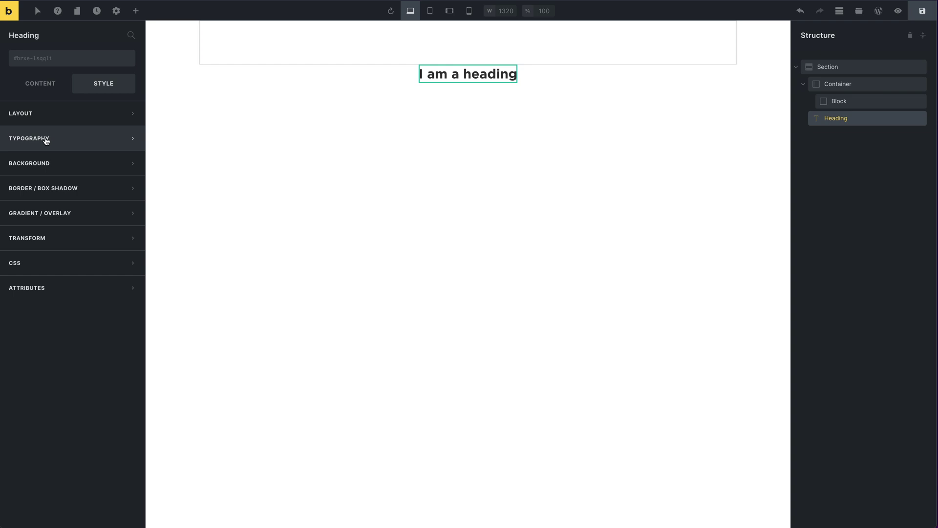
# Review the typography options for all headings in the Dev theme style.
pyautogui.click(117, 10)
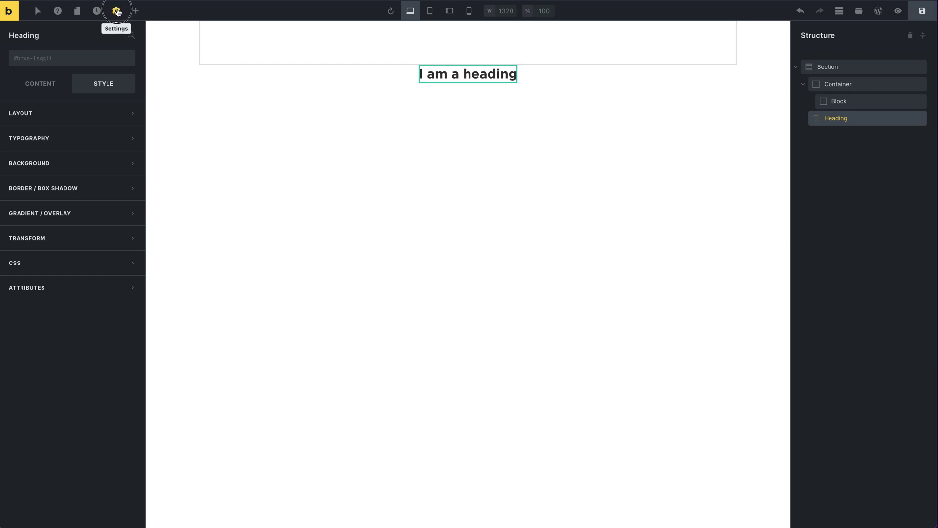
pyautogui.click(39, 61)
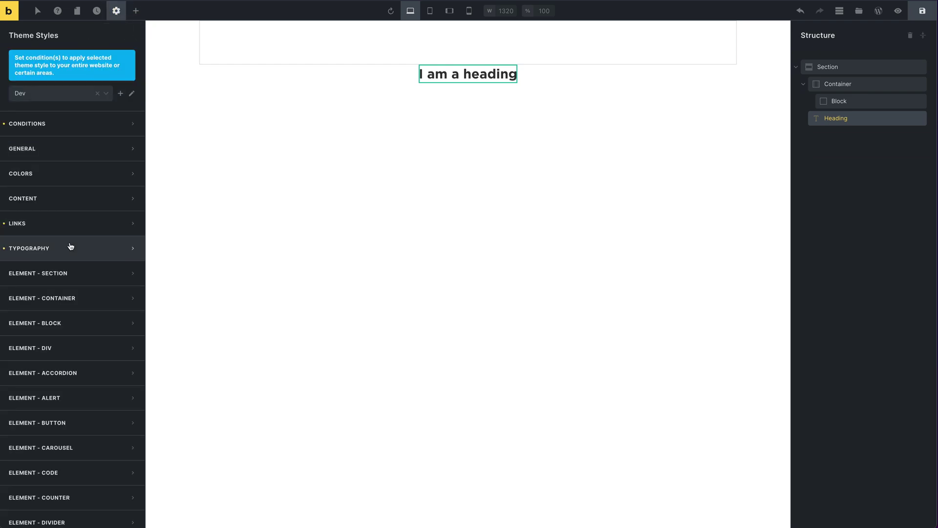
pyautogui.click(71, 247)
pyautogui.click(129, 314)
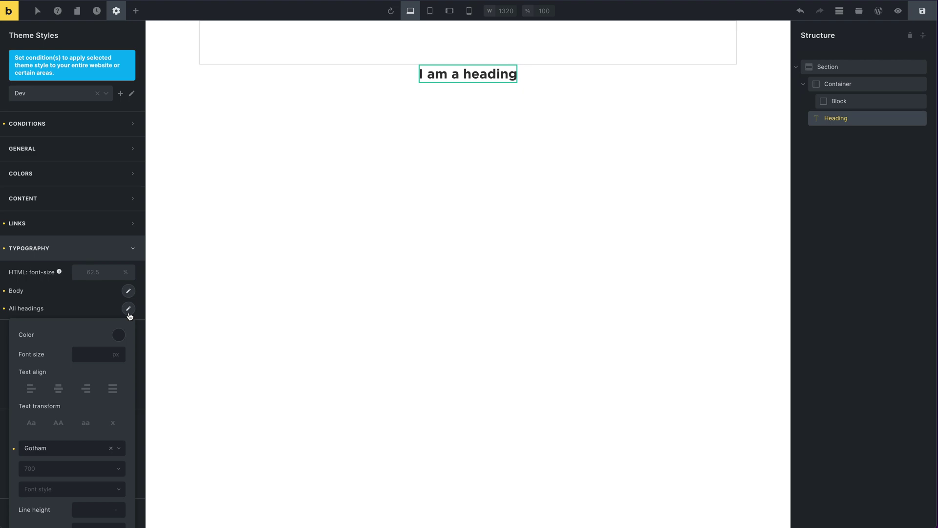
pyautogui.scroll(-2, 71, 367)
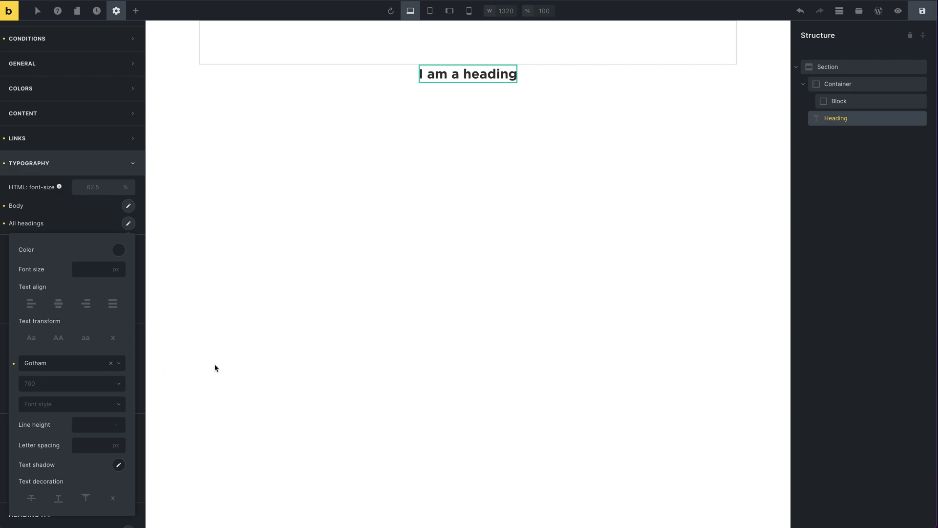
pyautogui.click(477, 191)
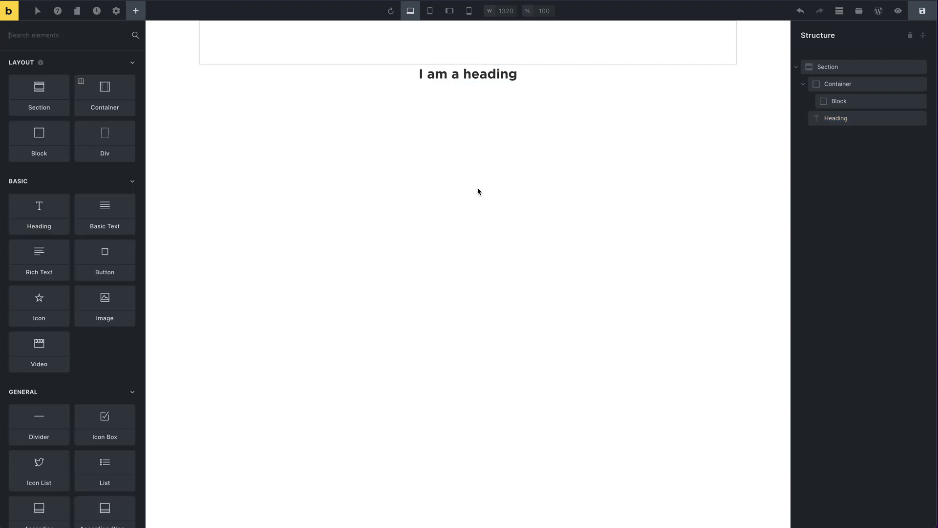
# Review the typography settings of the selected heading and deselect it.
pyautogui.click(473, 73)
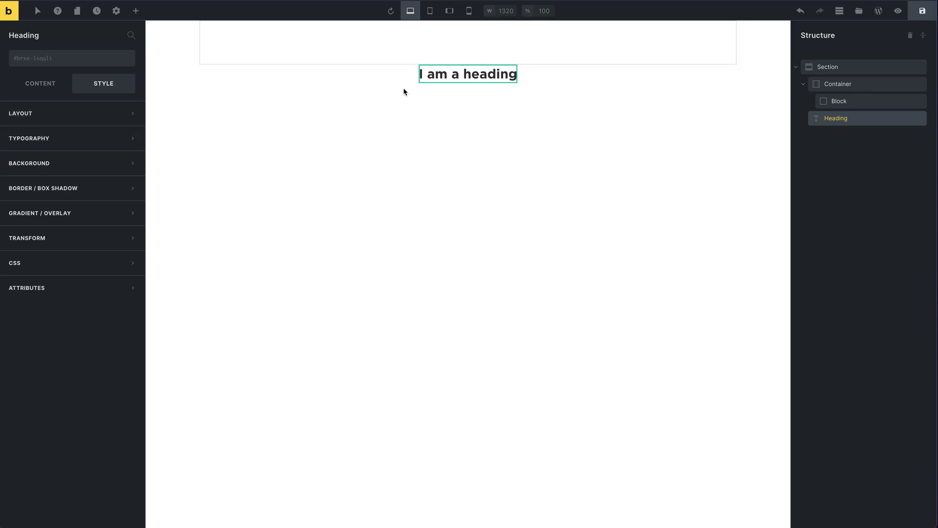
pyautogui.click(85, 144)
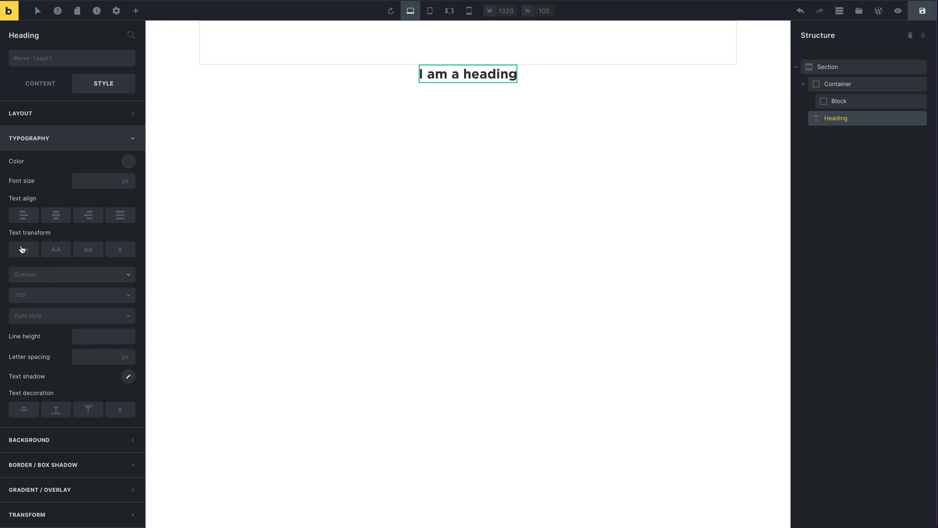
pyautogui.click(391, 207)
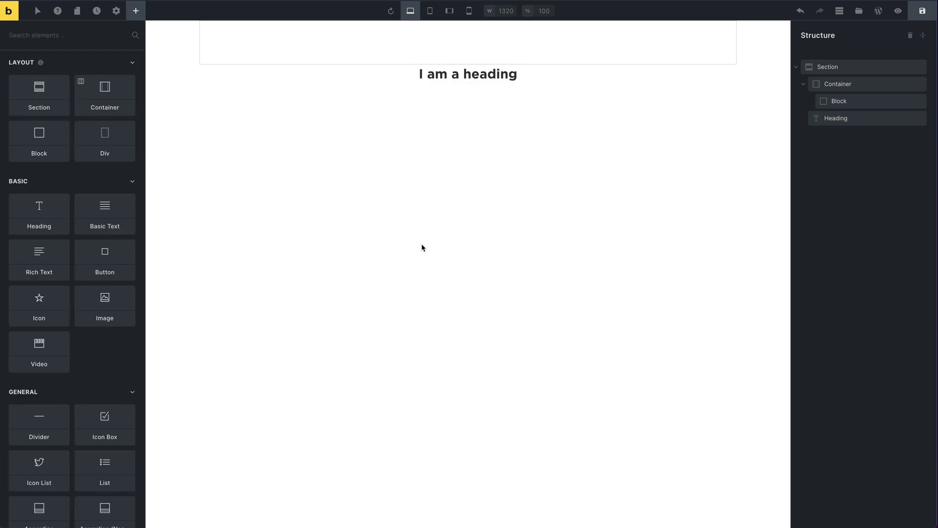
pyautogui.click(419, 228)
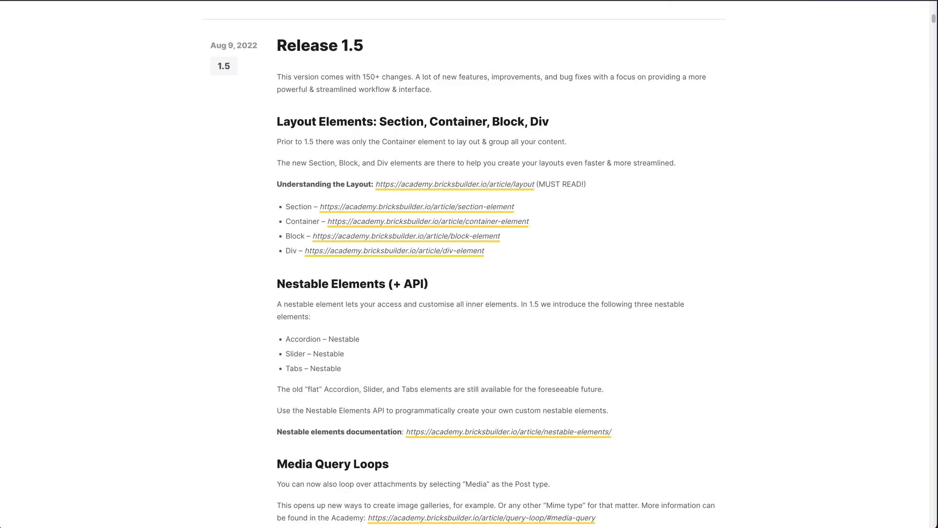
# Read the Release 1.5 notes from the nestable elements down to the new filters in the full changelog.
pyautogui.scroll(-8, 670, 248)
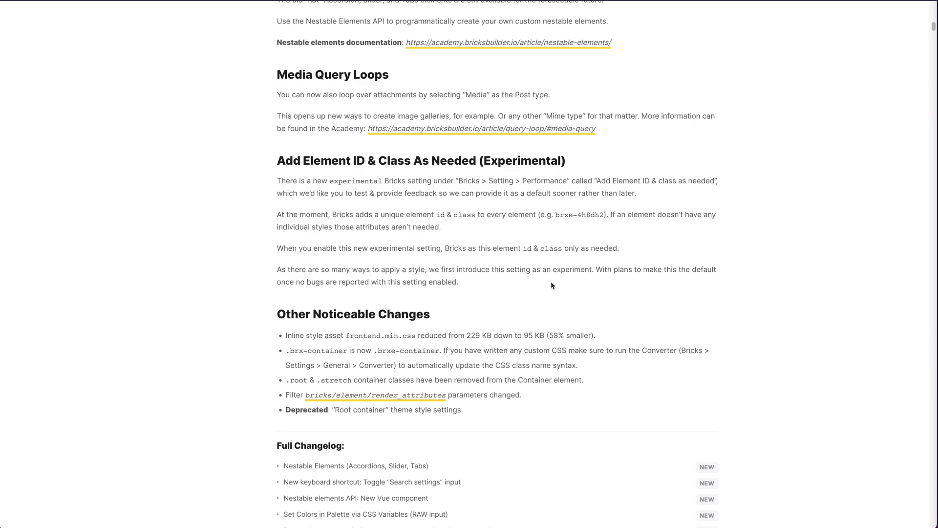
pyautogui.scroll(1, 691, 386)
pyautogui.scroll(2, 691, 386)
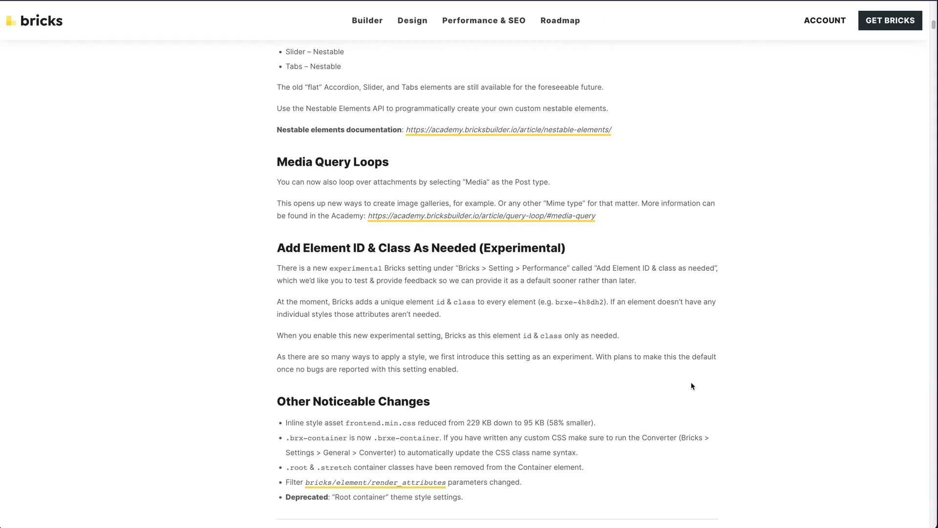
pyautogui.scroll(-3, 691, 386)
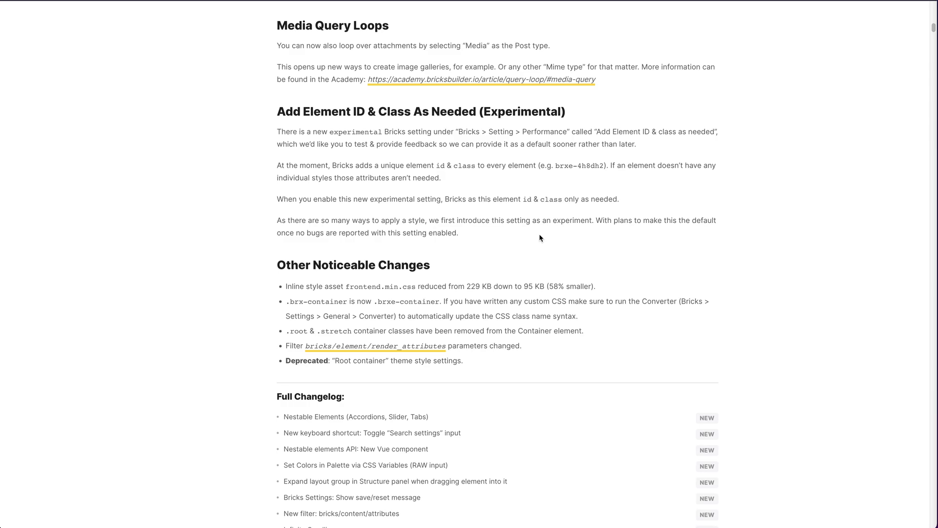
pyautogui.scroll(-2, 528, 252)
pyautogui.scroll(-4, 526, 257)
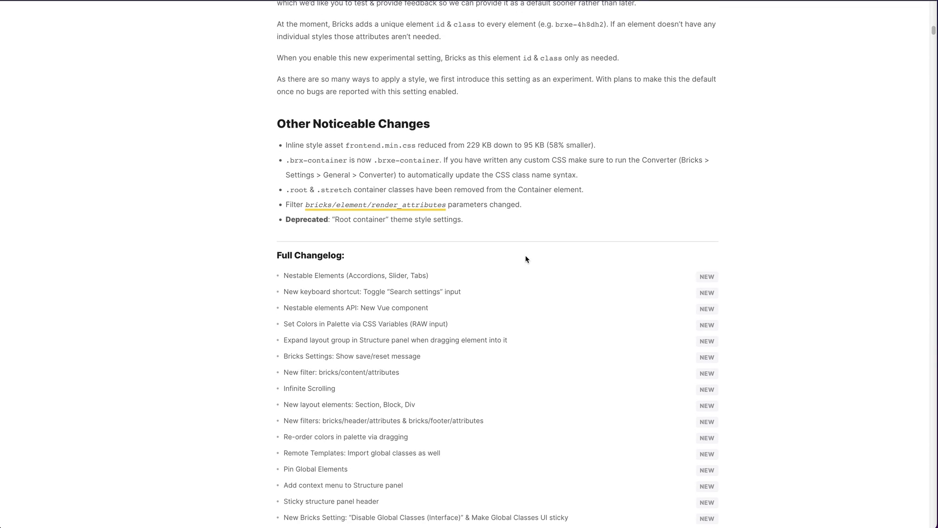
pyautogui.scroll(-3, 526, 258)
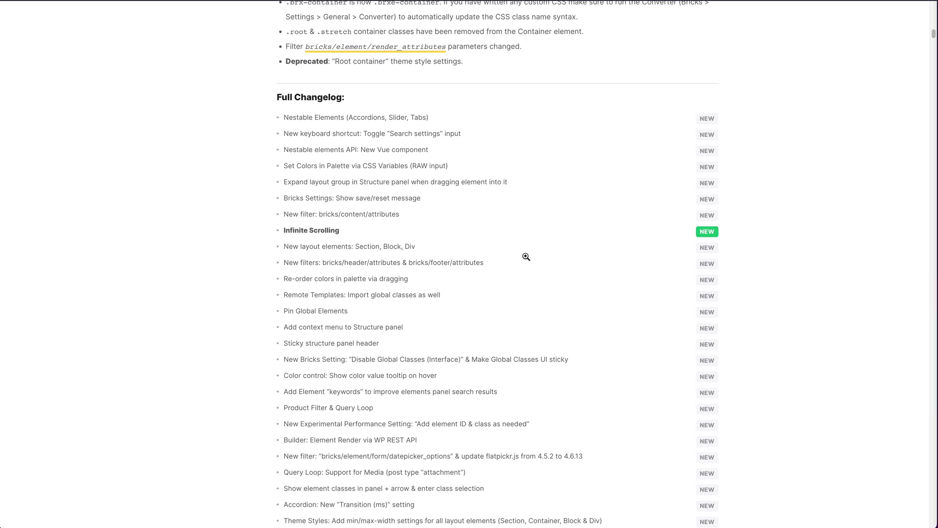
pyautogui.scroll(-1, 526, 257)
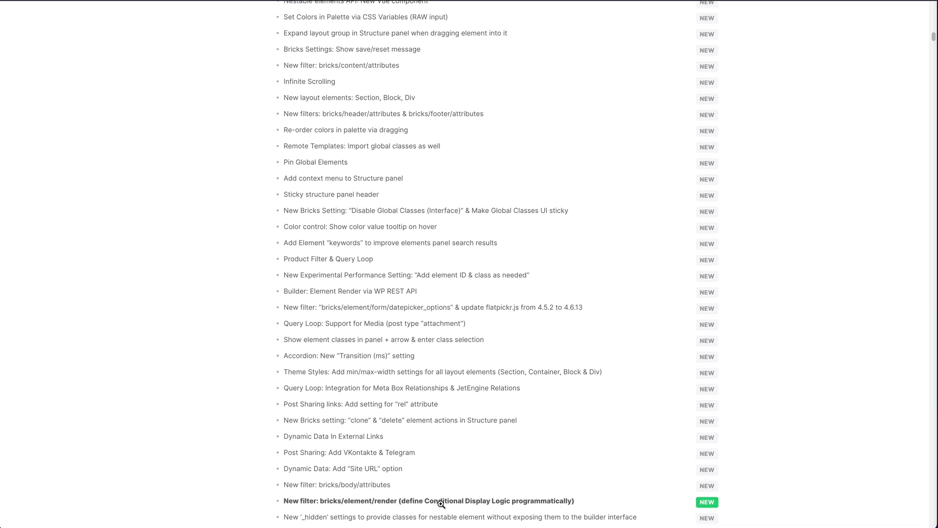
# Open the documentation for the bricks/element/render filter and examine its basic code snippet, including the return $render line.
pyautogui.click(389, 503)
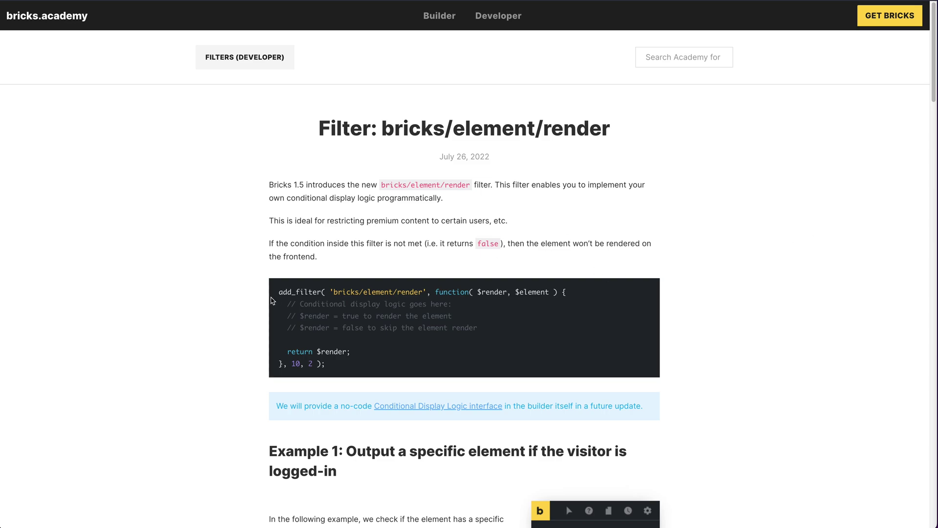
pyautogui.click(297, 303)
pyautogui.moveTo(382, 350); pyautogui.dragTo(286, 351)
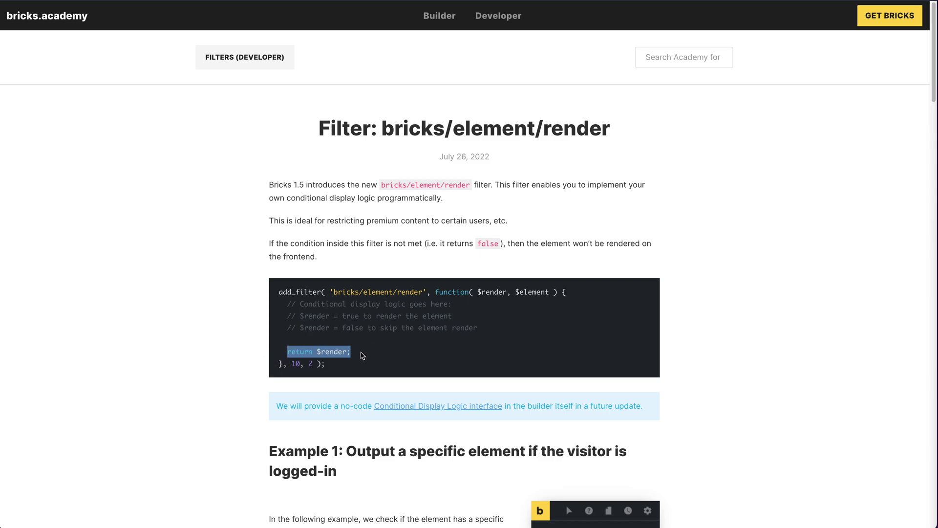
pyautogui.moveTo(362, 355); pyautogui.dragTo(287, 304)
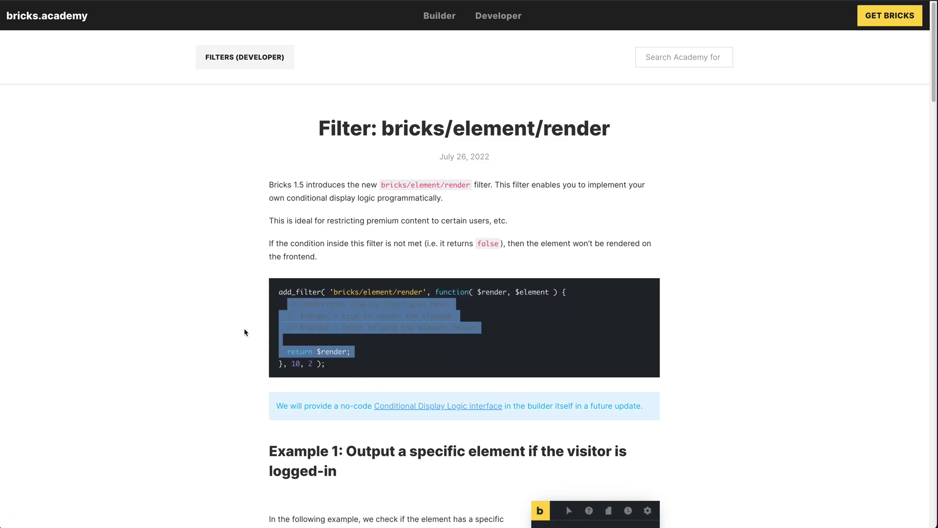
pyautogui.click(192, 292)
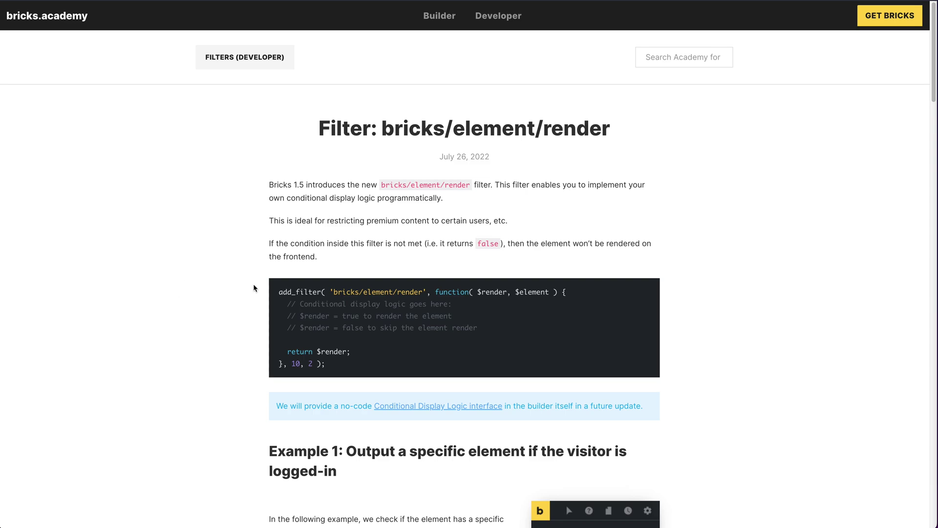
pyautogui.moveTo(360, 352); pyautogui.dragTo(288, 353)
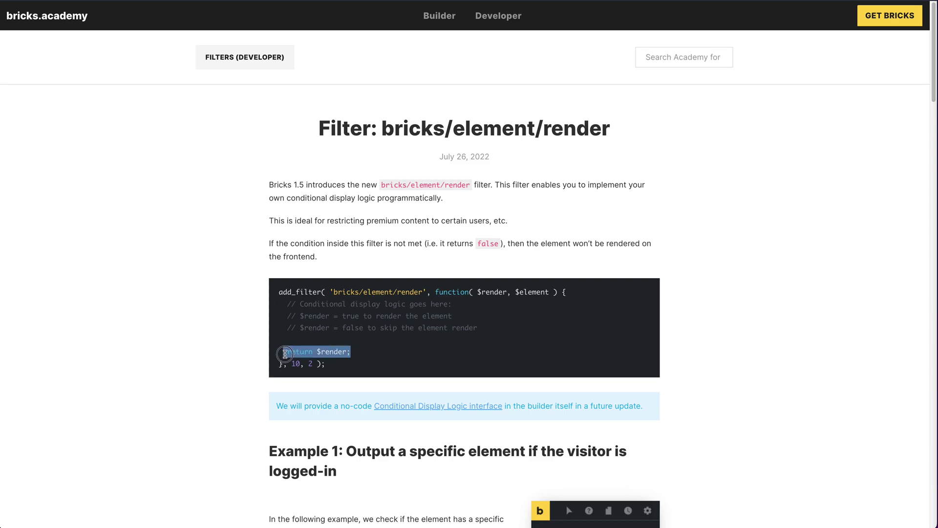
# Examine Example 1, checking the element ID condition and the is_user_logged_in() return line in its code.
pyautogui.scroll(-3, 220, 319)
pyautogui.scroll(-2, 210, 300)
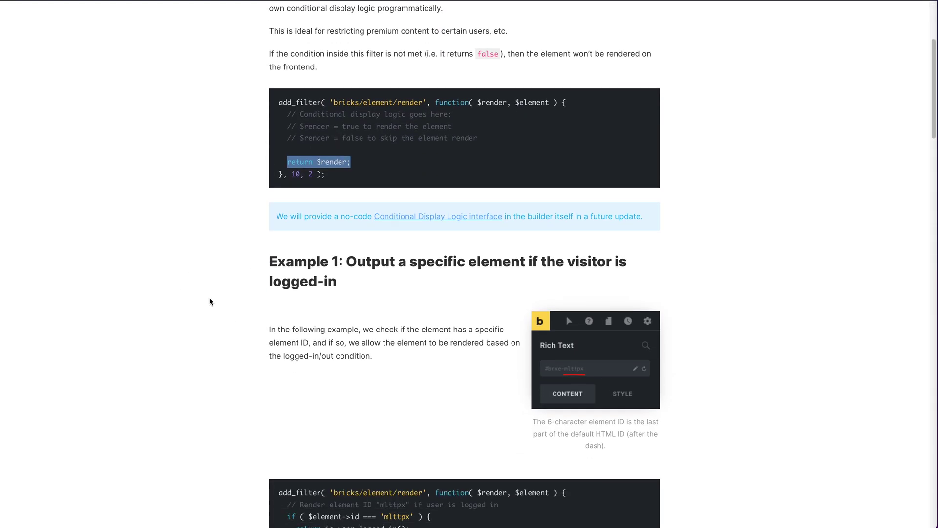
pyautogui.click(210, 298)
pyautogui.moveTo(269, 257); pyautogui.dragTo(362, 290)
pyautogui.scroll(-5, 363, 290)
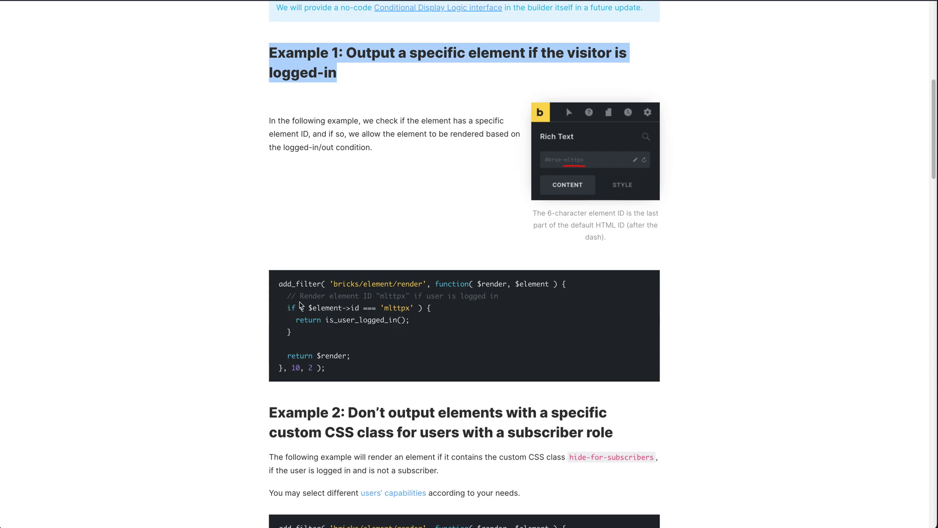
pyautogui.moveTo(308, 308); pyautogui.dragTo(383, 308)
pyautogui.doubleClick(397, 307)
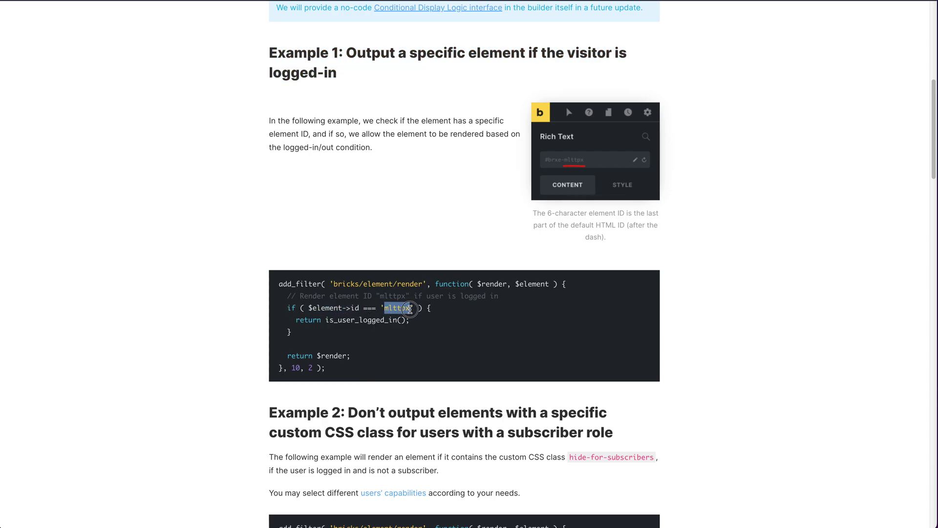
pyautogui.click(297, 320)
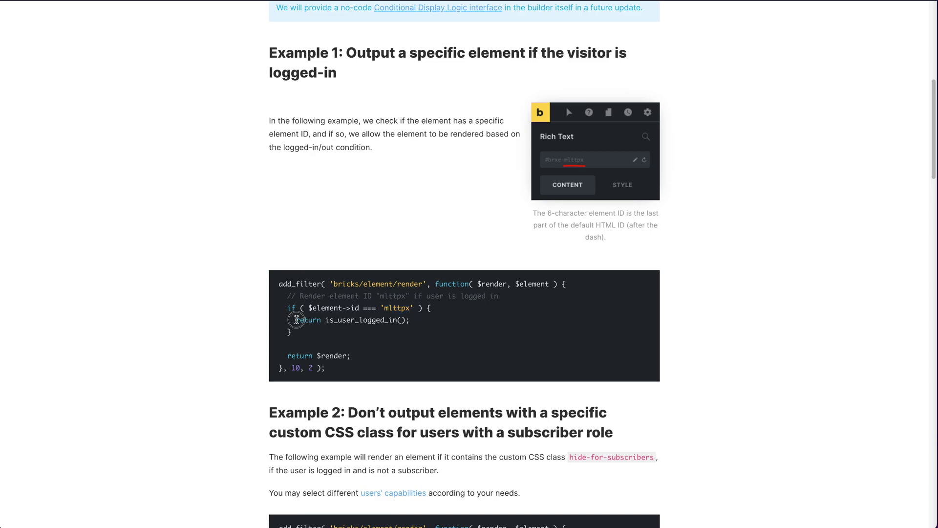
pyautogui.moveTo(313, 320); pyautogui.dragTo(351, 320)
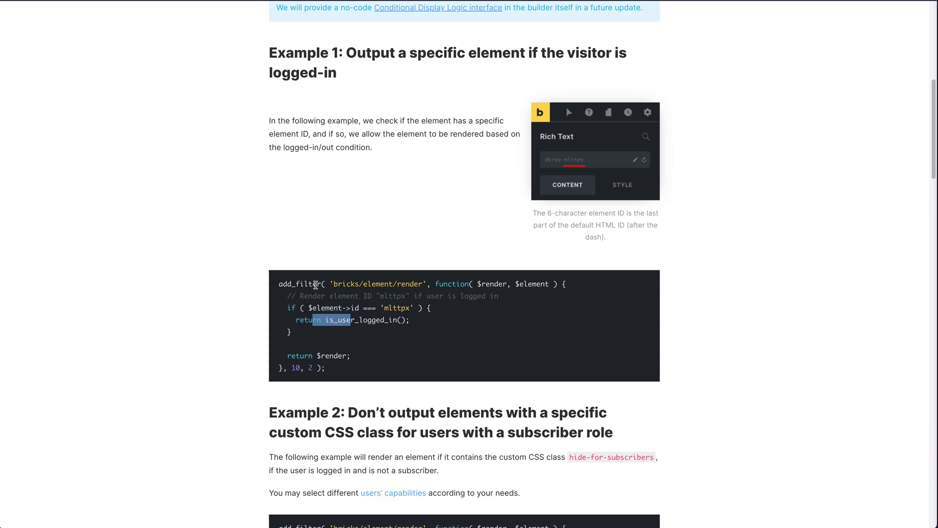
pyautogui.moveTo(286, 308); pyautogui.dragTo(305, 308)
pyautogui.moveTo(383, 307); pyautogui.dragTo(414, 308)
# Skim Examples 2 and 3 of the filter documentation, return to the changelog and close the filter's entry.
pyautogui.scroll(-7, 240, 274)
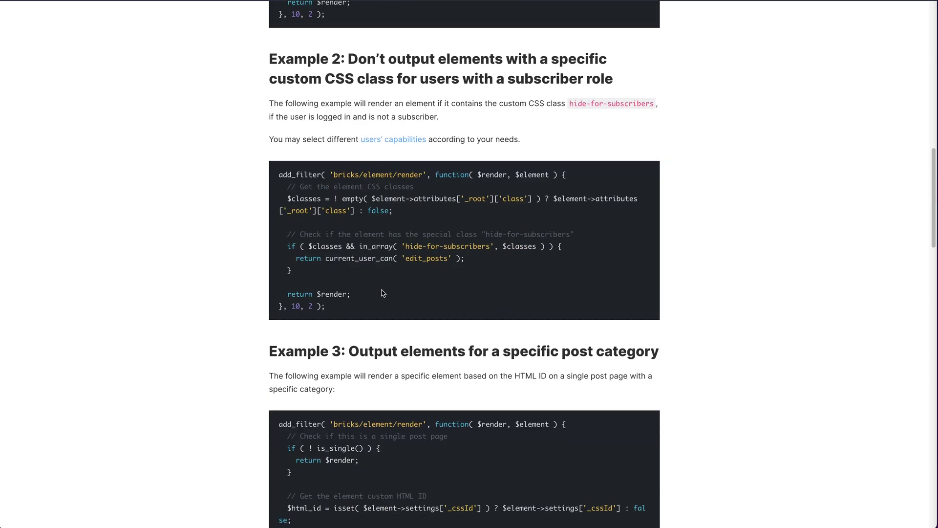
pyautogui.scroll(-3, 450, 215)
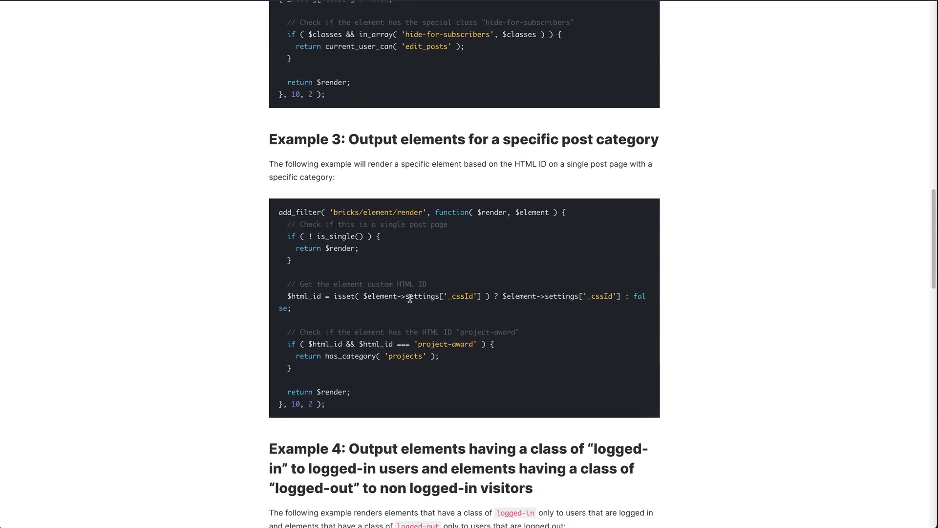
pyautogui.scroll(10, 424, 281)
pyautogui.scroll(9, 424, 281)
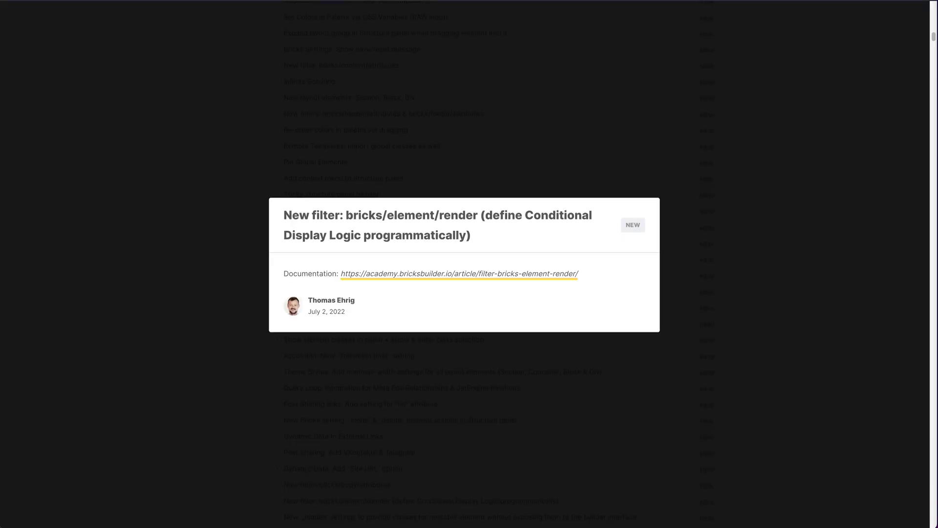
pyautogui.click(638, 157)
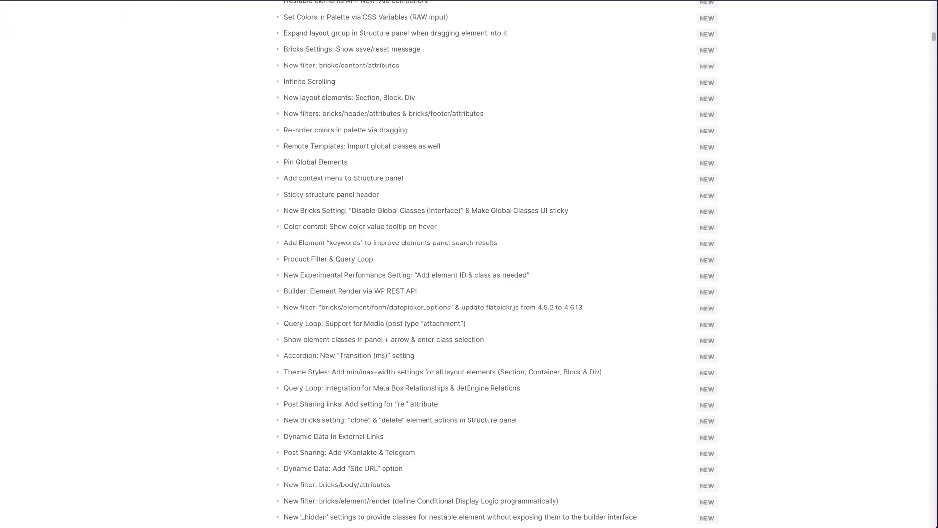
# Find the "Add Element ID & Class As Needed (Experimental)" release note and open the Bricks Performance settings in WordPress.
pyautogui.scroll(10, 380, 209)
pyautogui.scroll(-3, 2, 341)
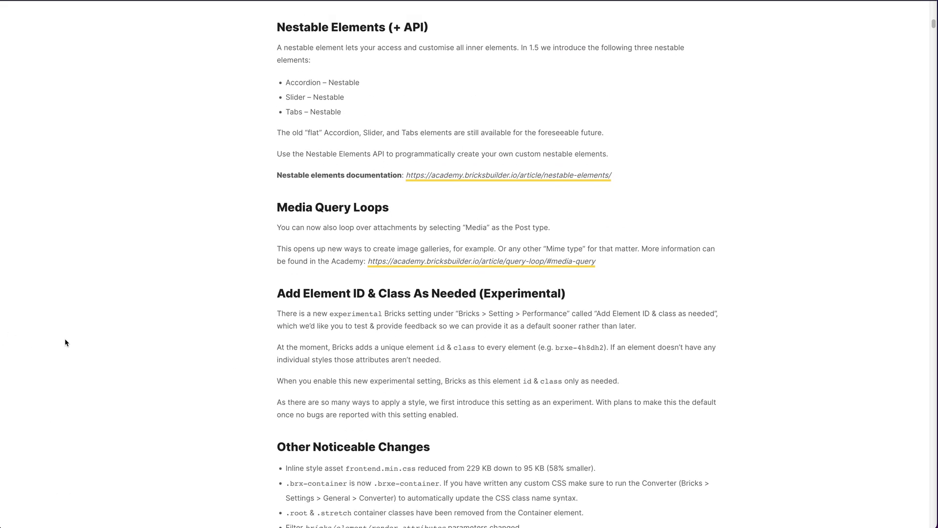
pyautogui.moveTo(276, 275); pyautogui.dragTo(513, 277)
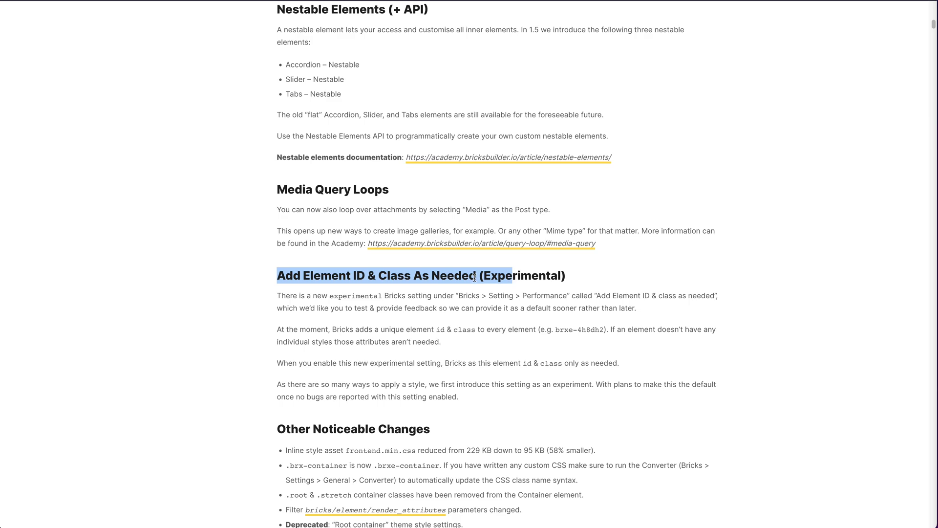
pyautogui.click(285, 273)
pyautogui.moveTo(285, 274); pyautogui.dragTo(432, 277)
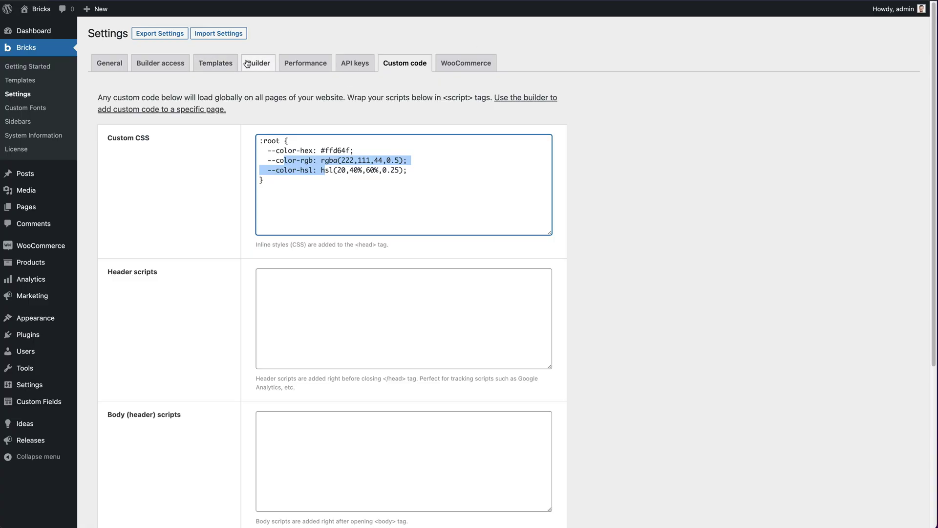
pyautogui.click(311, 67)
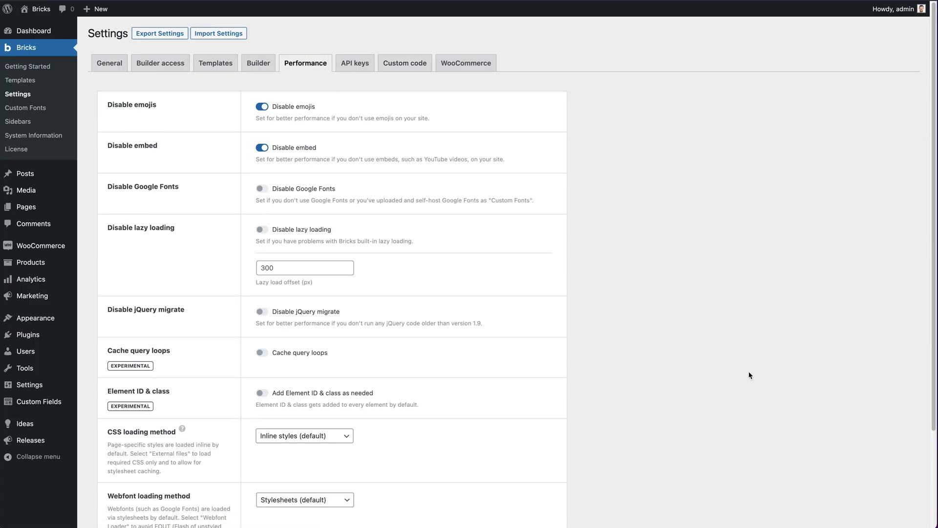
# Locate the Add Element ID & class as needed option and inspect the custom HTML heading on the front-end page.
pyautogui.scroll(-1, 749, 371)
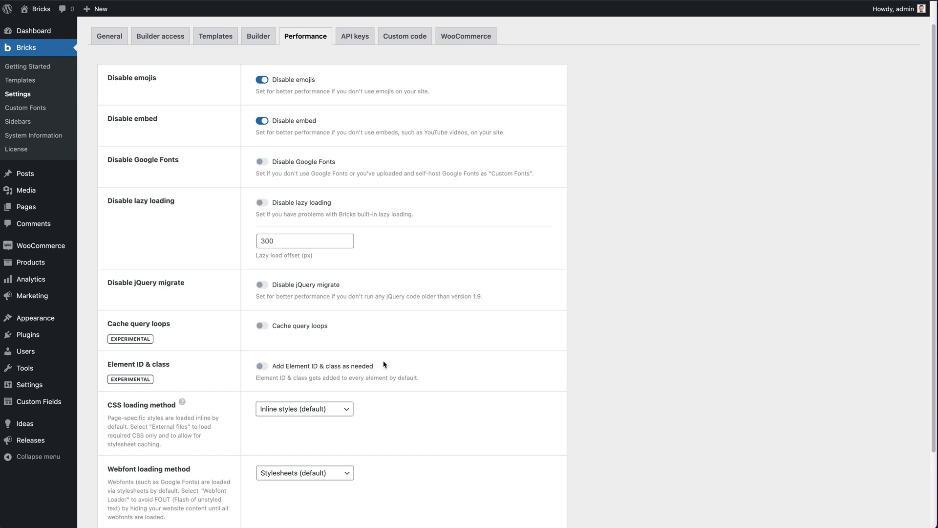
pyautogui.moveTo(385, 366); pyautogui.dragTo(270, 368)
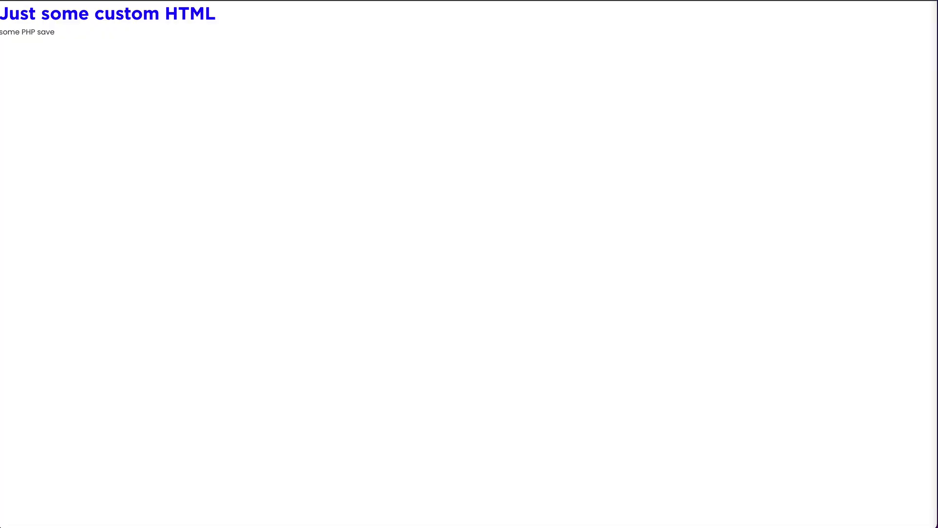
pyautogui.rightClick(139, 18)
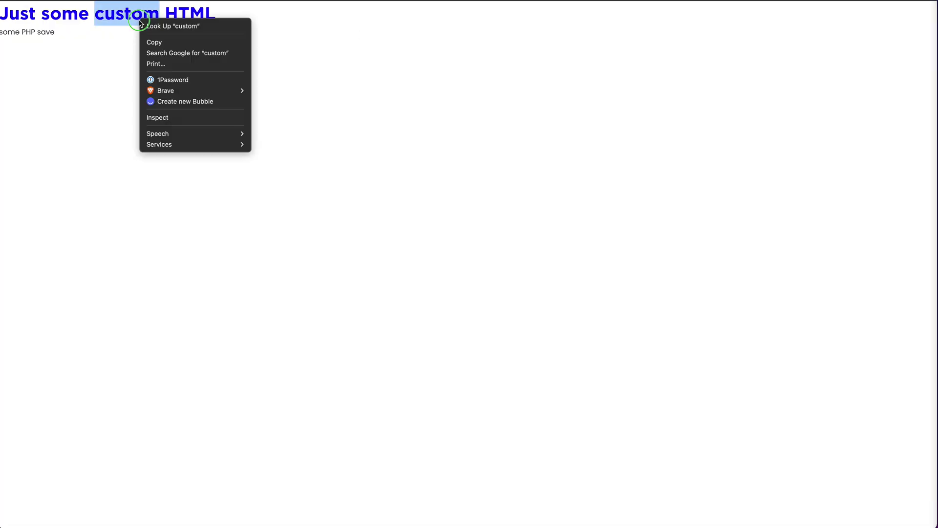
pyautogui.click(193, 120)
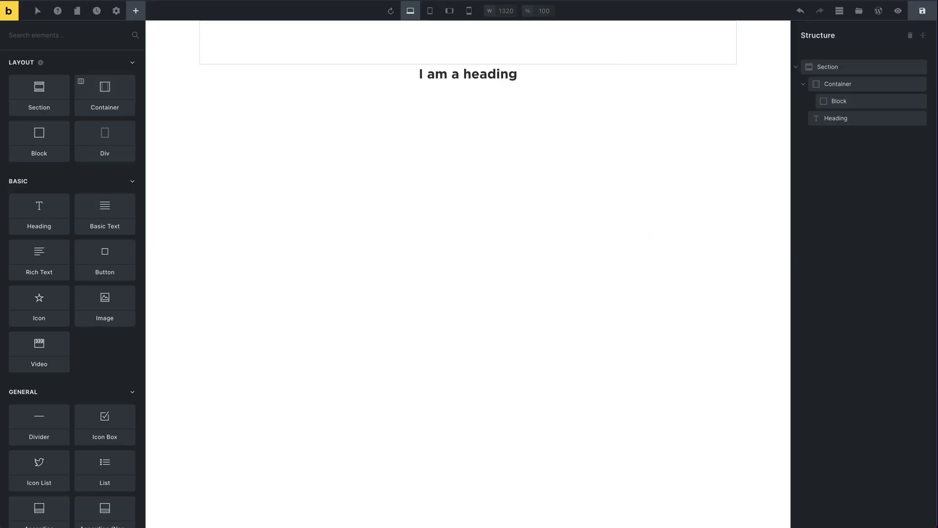
# Save the page in the builder, reload the front end and inspect the "I am a heading" element and its parent section.
pyautogui.click(922, 11)
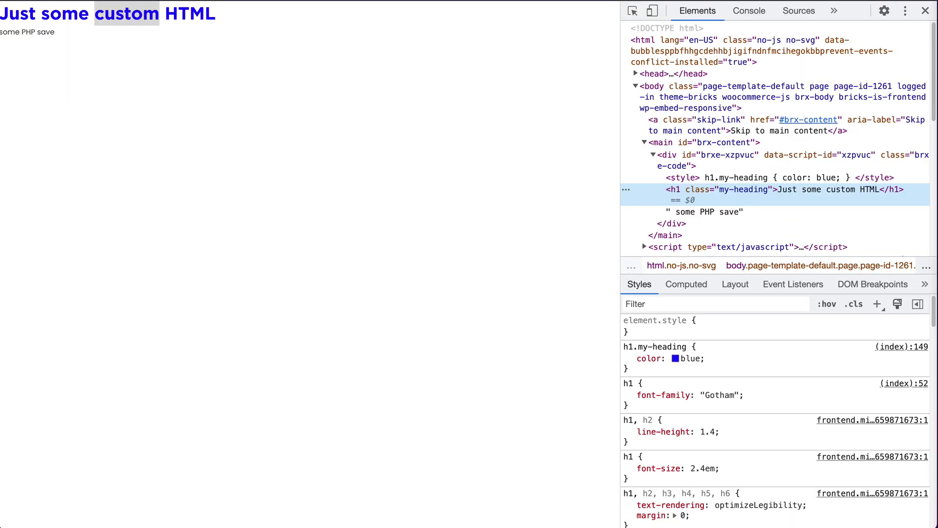
pyautogui.press('super+r')
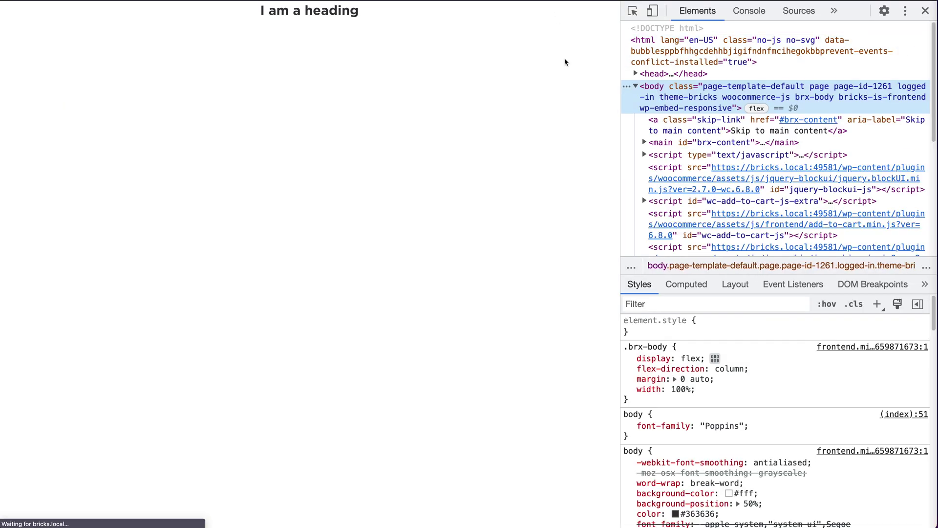
pyautogui.rightClick(306, 4)
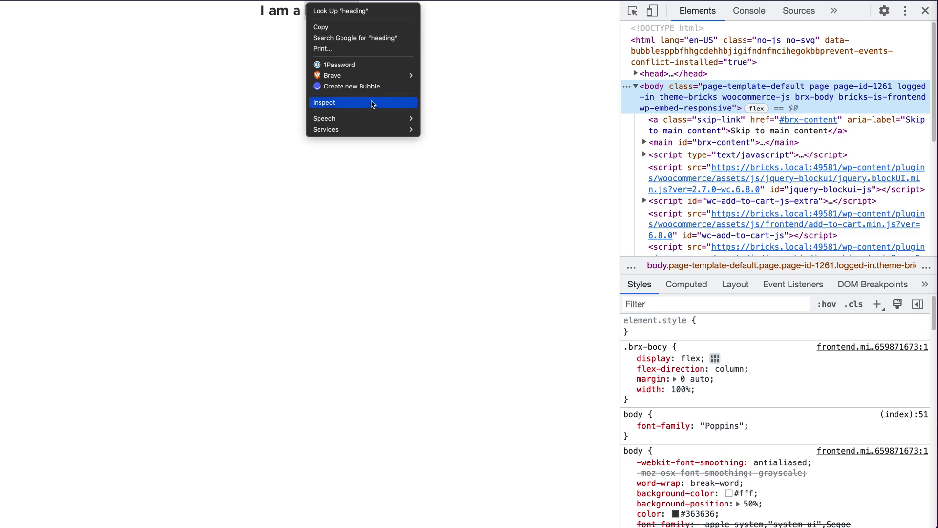
pyautogui.click(368, 103)
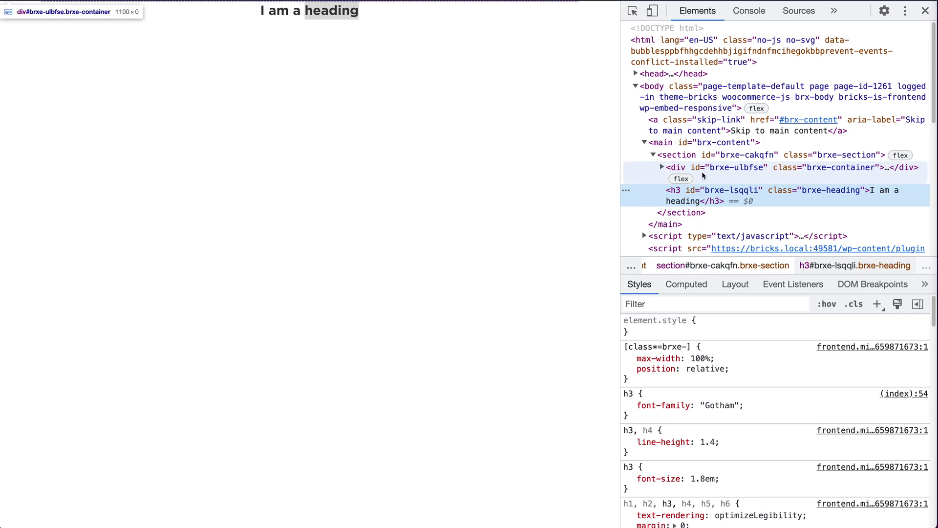
pyautogui.click(694, 155)
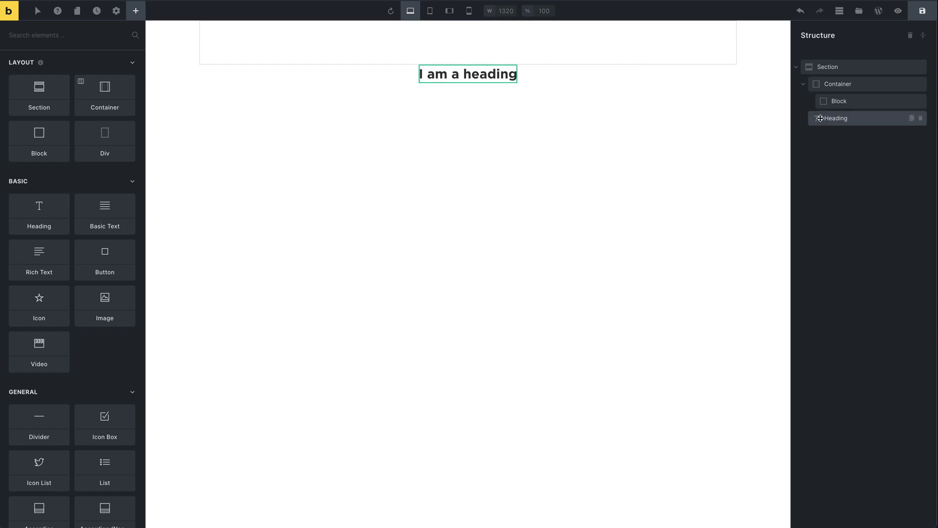
# Check the Block, Container and Section elements in the builder for individual style settings.
pyautogui.click(855, 100)
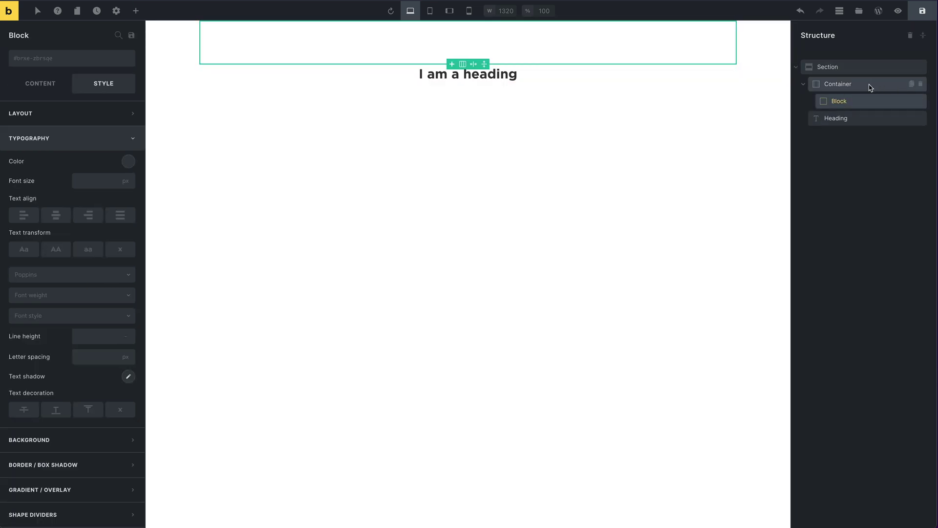
pyautogui.click(862, 87)
pyautogui.click(861, 68)
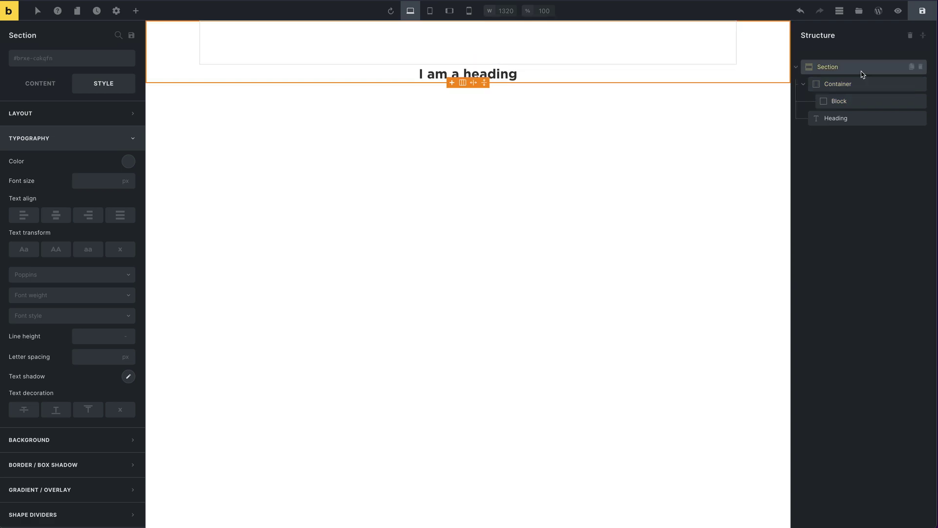
pyautogui.click(494, 254)
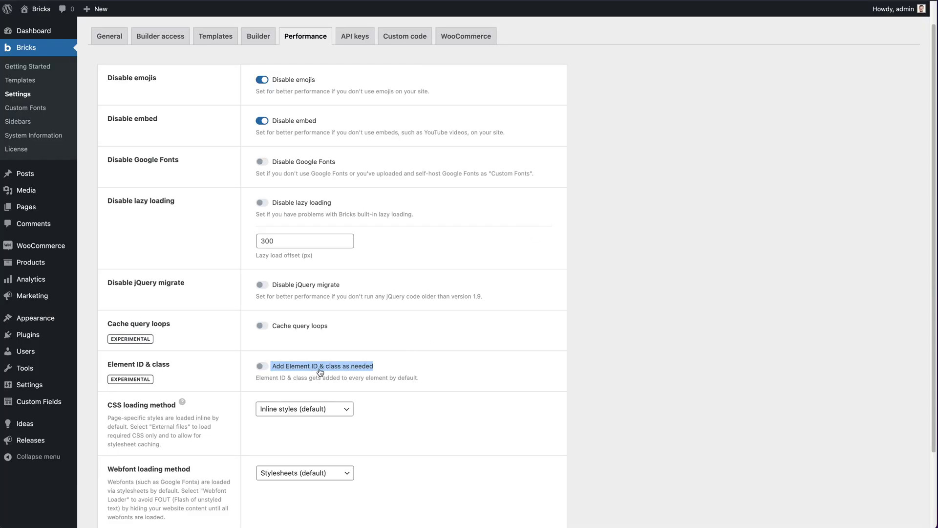
# Enable Add Element ID & class as needed in the Bricks Performance settings and save the settings.
pyautogui.click(319, 371)
pyautogui.scroll(-2, 165, 480)
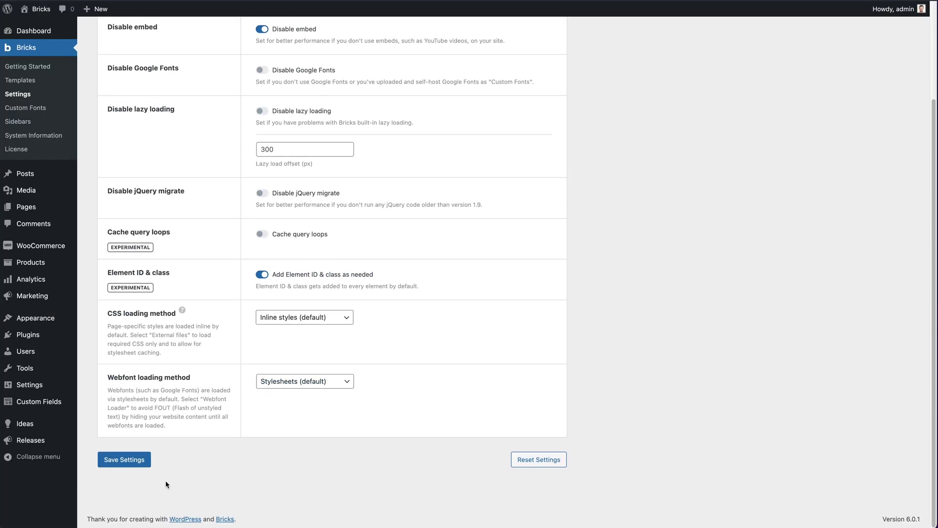
pyautogui.click(138, 463)
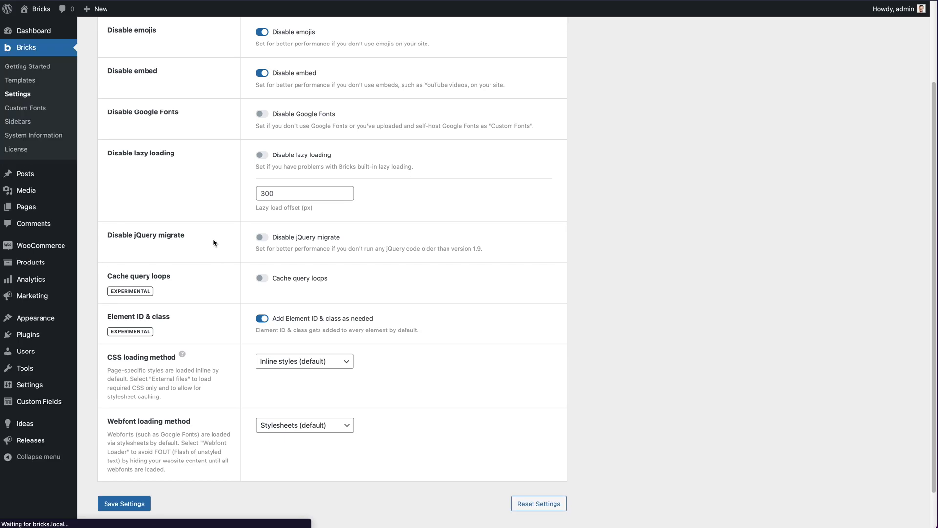
# Examine the Cache query loops, lazy load offset and Element ID & class options in the Performance settings.
pyautogui.moveTo(170, 233); pyautogui.dragTo(109, 238)
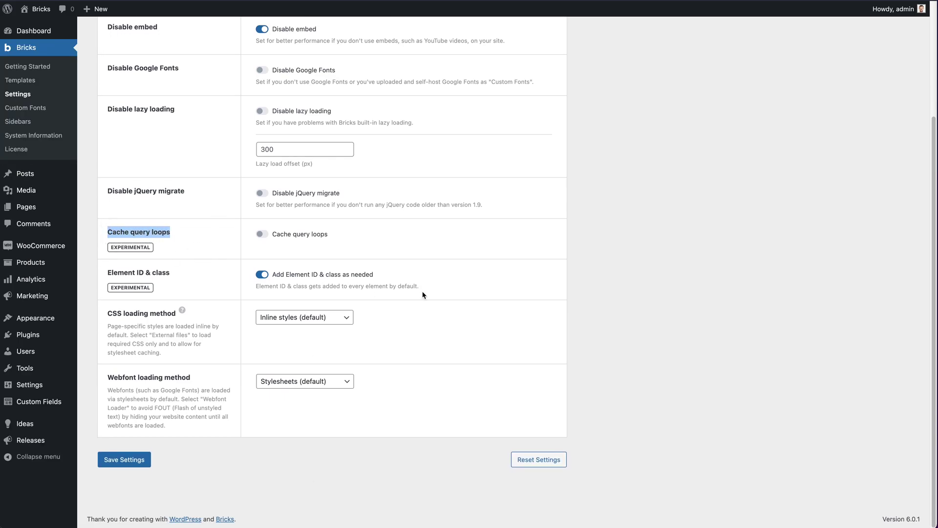
pyautogui.click(761, 319)
pyautogui.scroll(3, 755, 314)
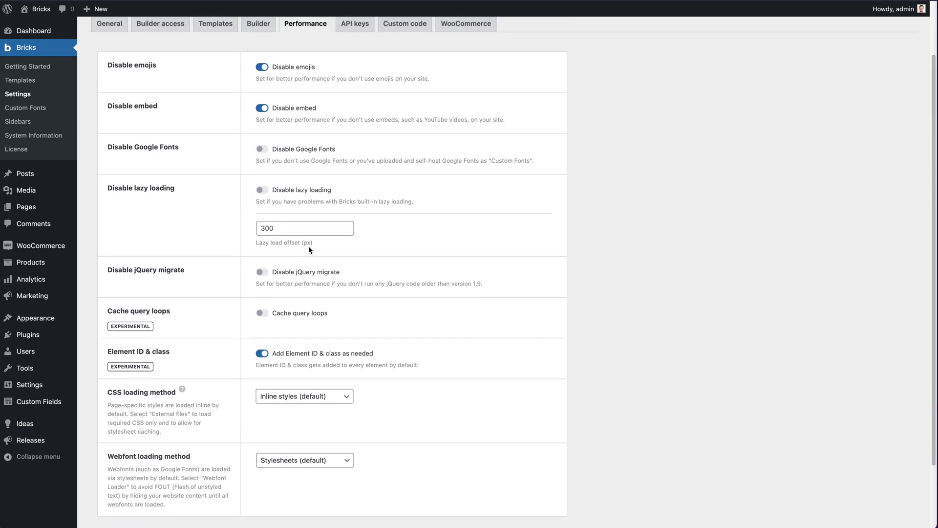
pyautogui.moveTo(294, 241)
pyautogui.mouseDown()
pyautogui.moveTo(236, 235)
pyautogui.moveTo(308, 251)
pyautogui.mouseUp()
pyautogui.click(594, 236)
pyautogui.click(298, 228)
pyautogui.click(707, 207)
pyautogui.moveTo(374, 353); pyautogui.dragTo(288, 356)
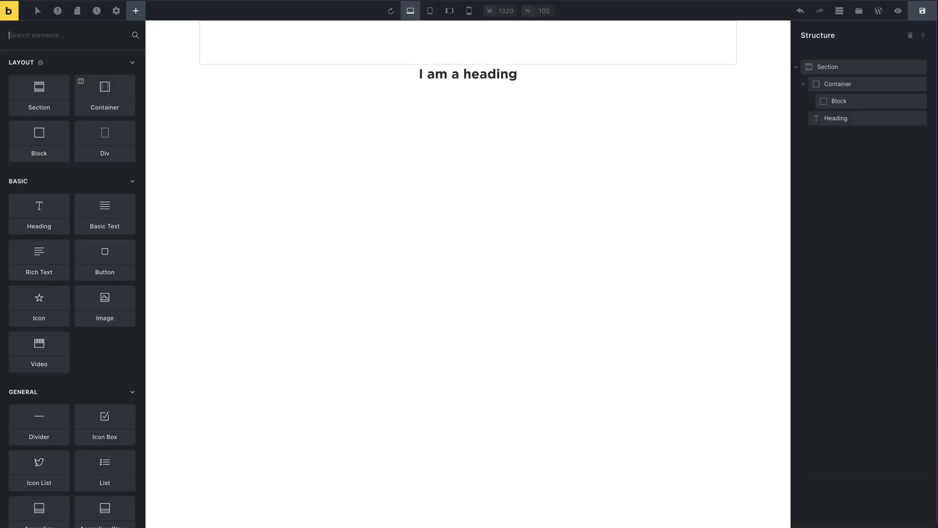
# Inspect the section, container and h3 heading markup on the front-end page, checking their ID and class attributes.
pyautogui.click(500, 71)
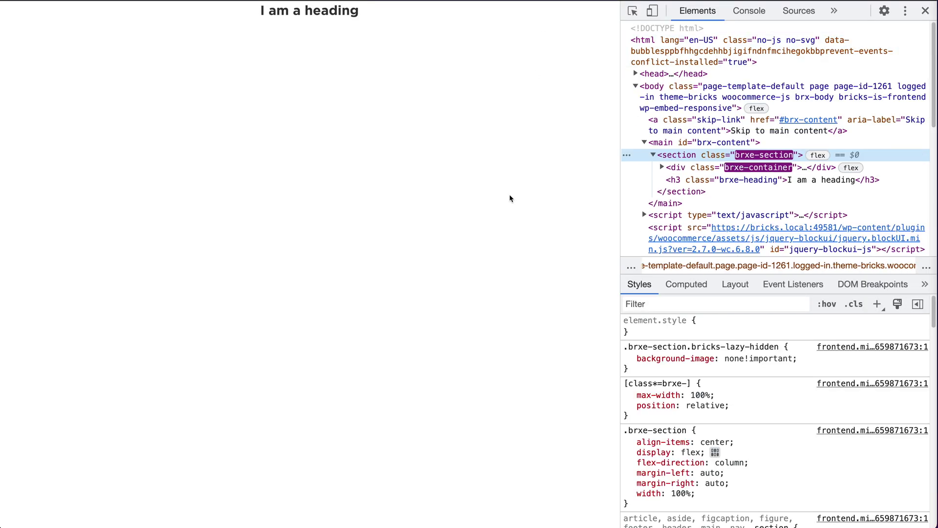
pyautogui.click(706, 180)
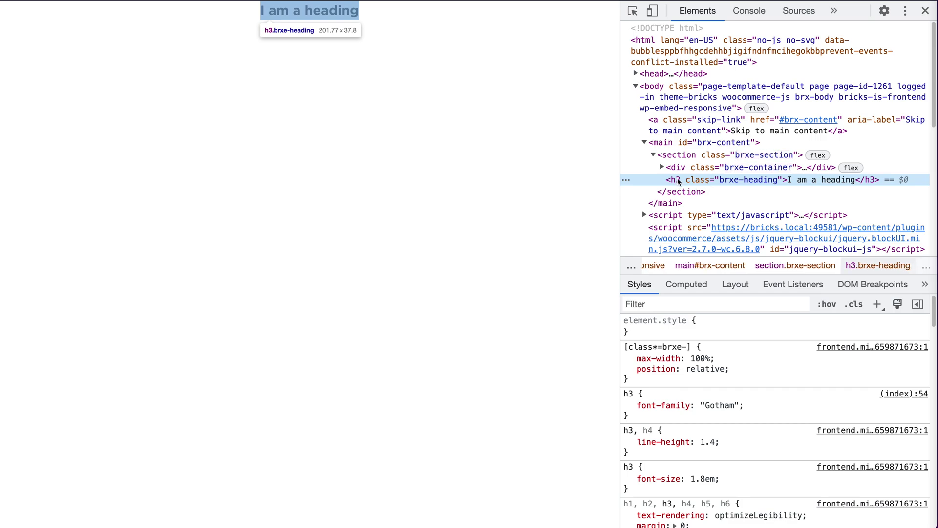
pyautogui.click(677, 157)
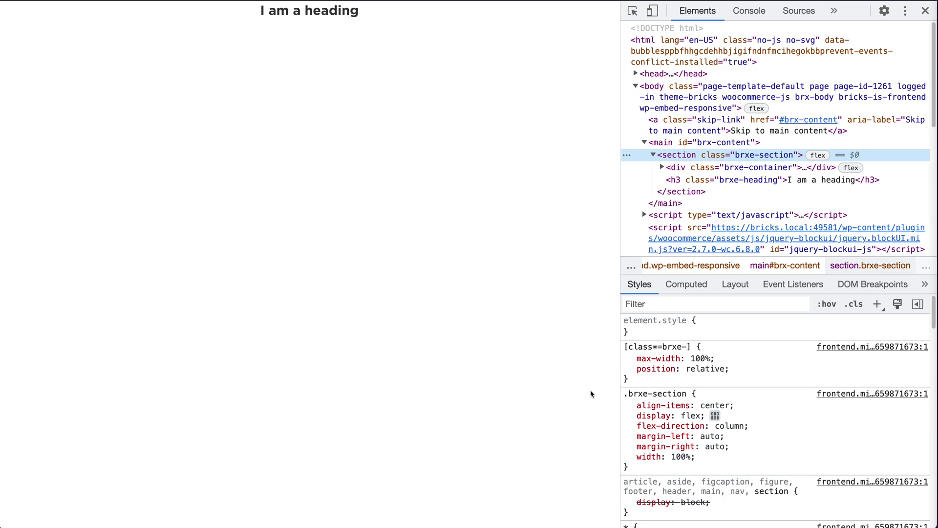
pyautogui.click(693, 168)
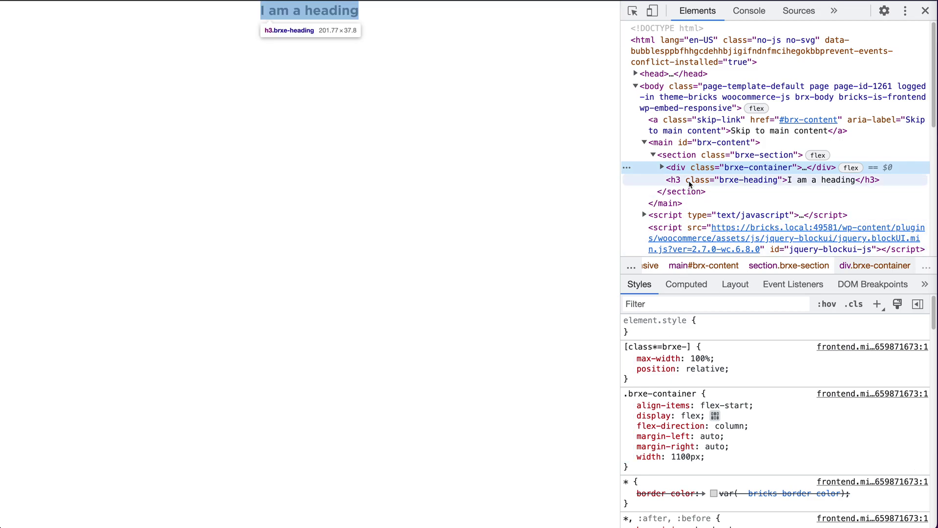
pyautogui.click(709, 179)
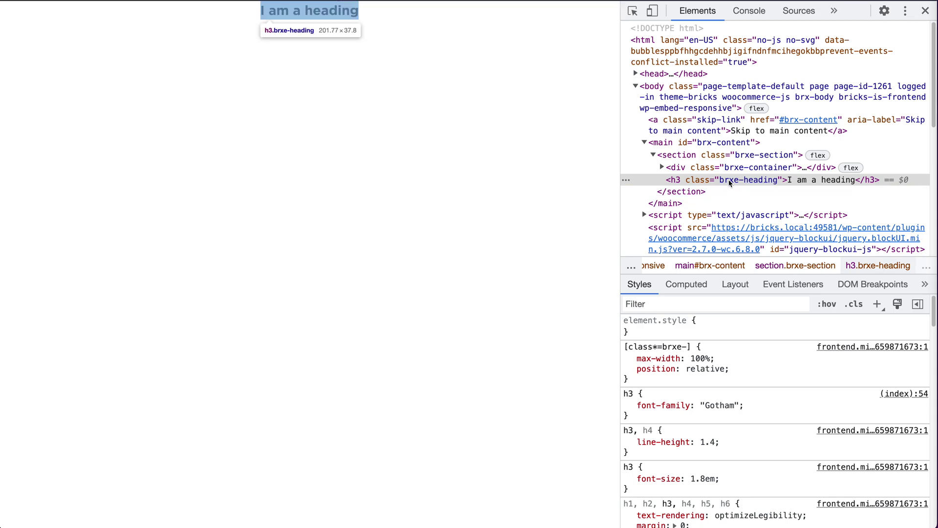
pyautogui.click(689, 181)
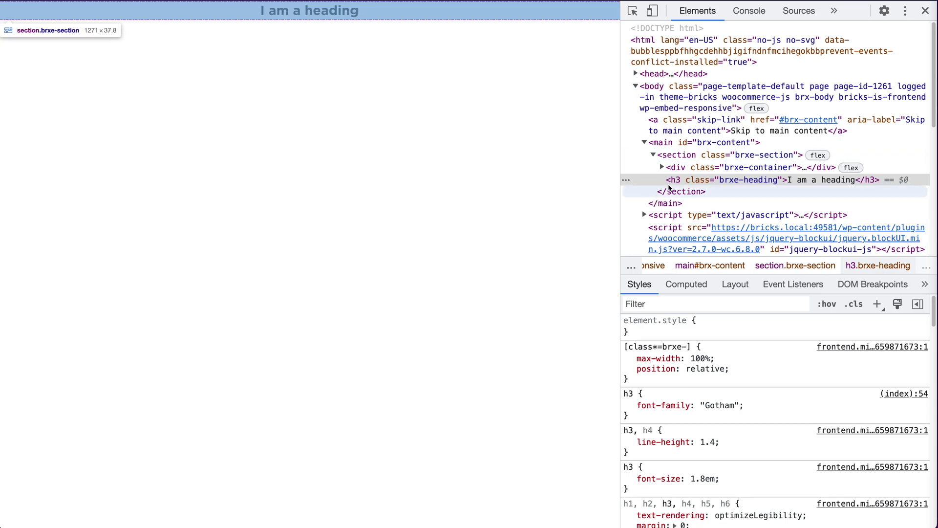
pyautogui.click(675, 179)
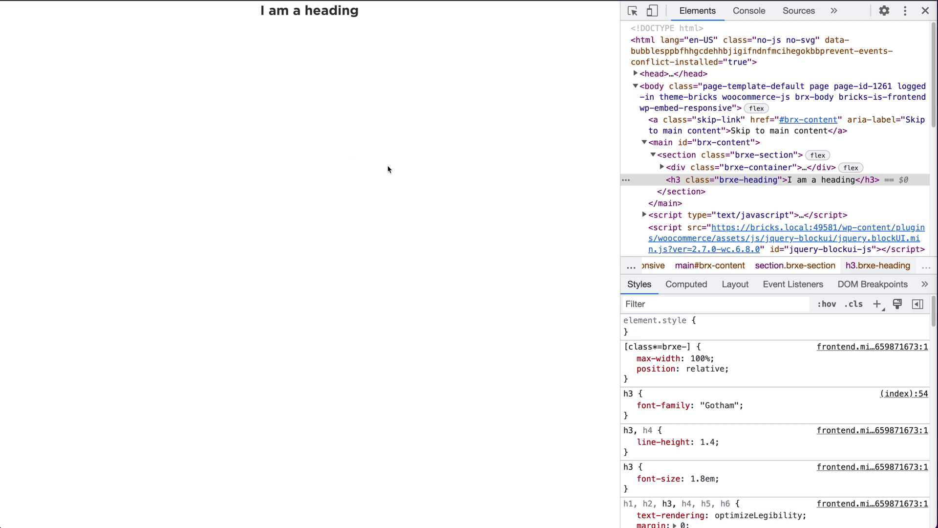
# Read the Other Noticeable Changes section of the changelog, focusing on the frontend.min.css file size note.
pyautogui.click(447, 69)
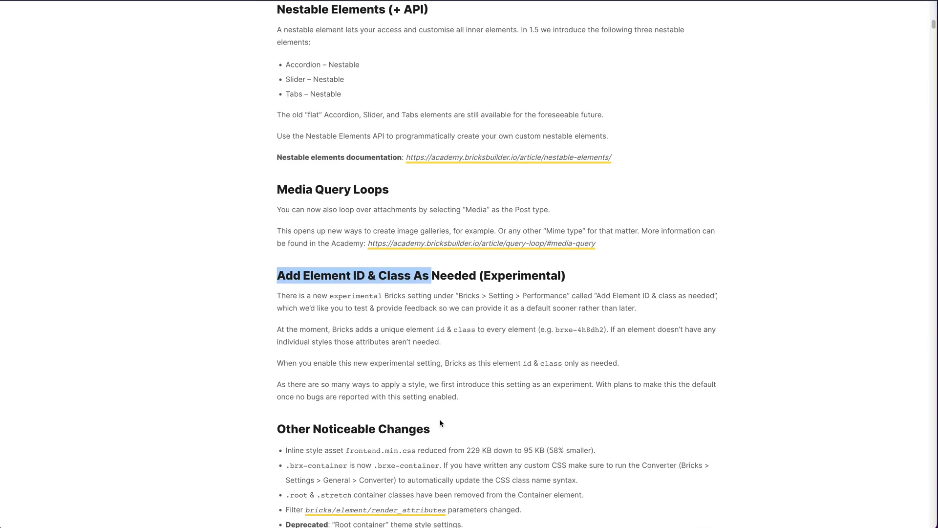
pyautogui.scroll(-3, 430, 420)
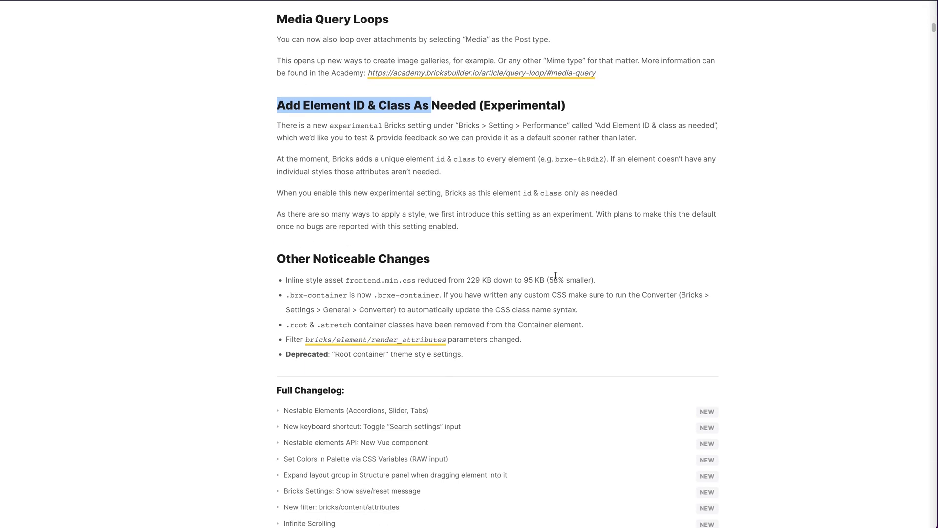
pyautogui.click(570, 259)
pyautogui.moveTo(286, 279); pyautogui.dragTo(346, 279)
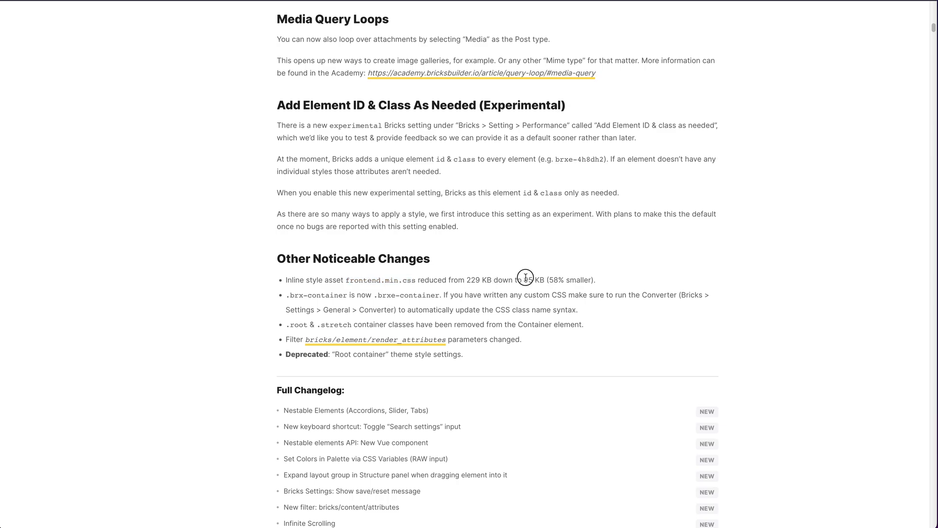
pyautogui.moveTo(524, 278); pyautogui.dragTo(538, 277)
pyautogui.moveTo(398, 280); pyautogui.dragTo(372, 280)
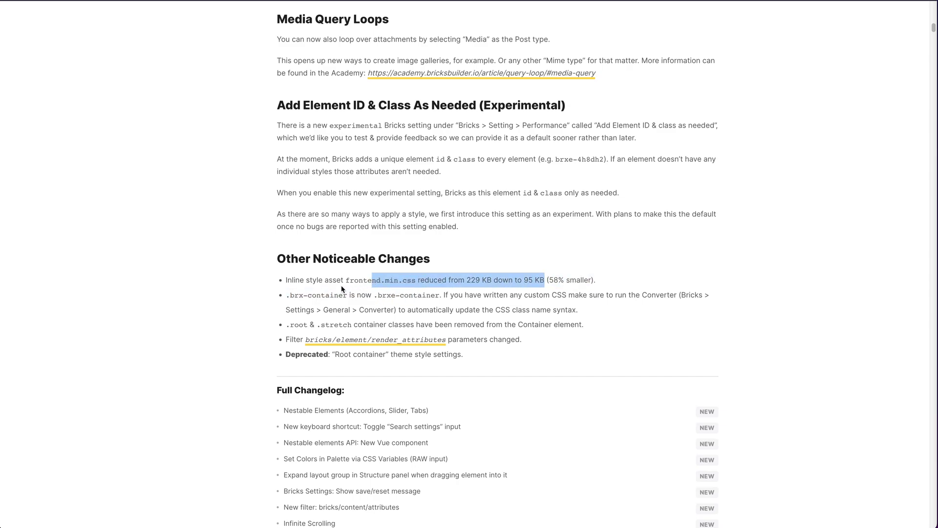
pyautogui.click(384, 312)
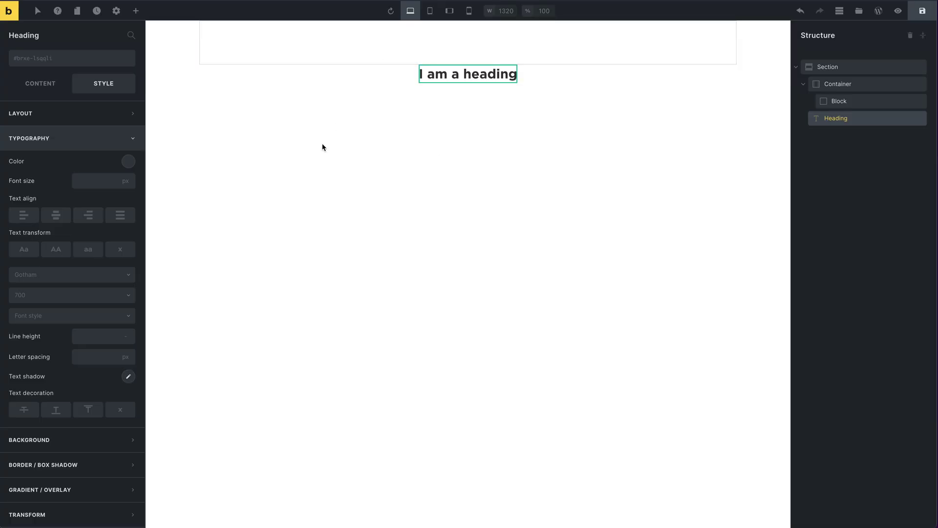
# Pin the Global Button from the Global Elements group in the builder's element list.
pyautogui.click(323, 145)
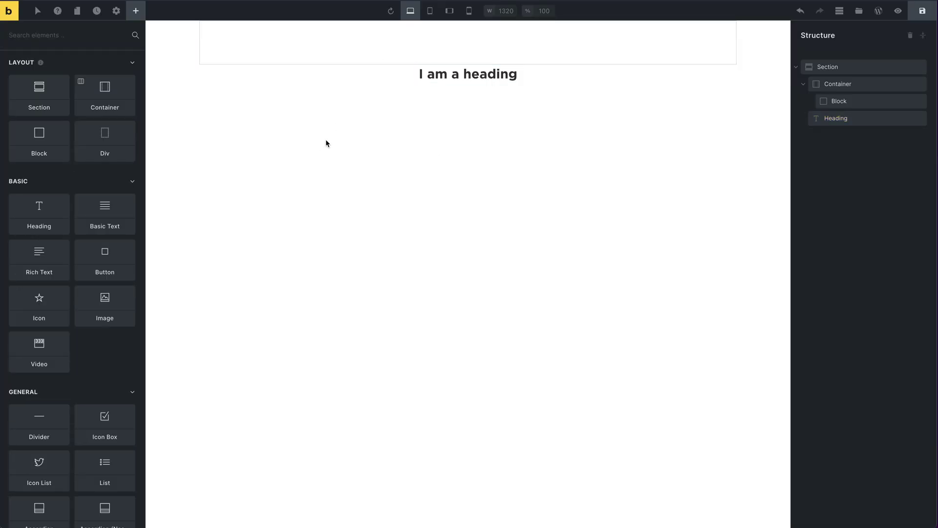
pyautogui.scroll(-20, 8, 332)
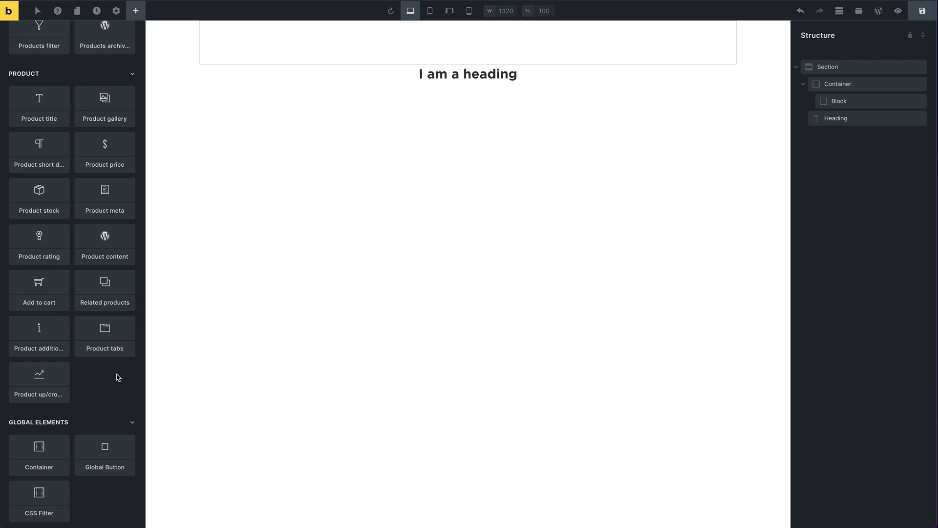
pyautogui.scroll(20, 102, 359)
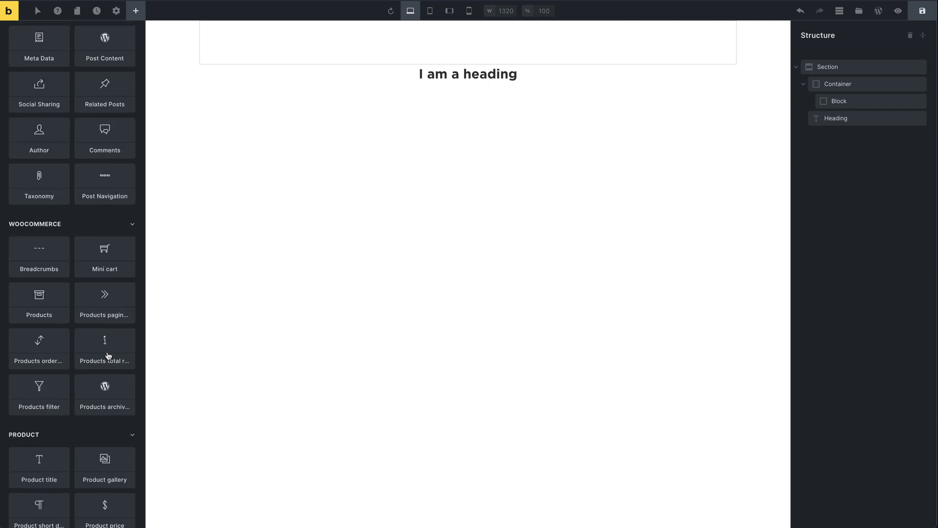
pyautogui.scroll(-10, 111, 351)
pyautogui.scroll(-9, 110, 345)
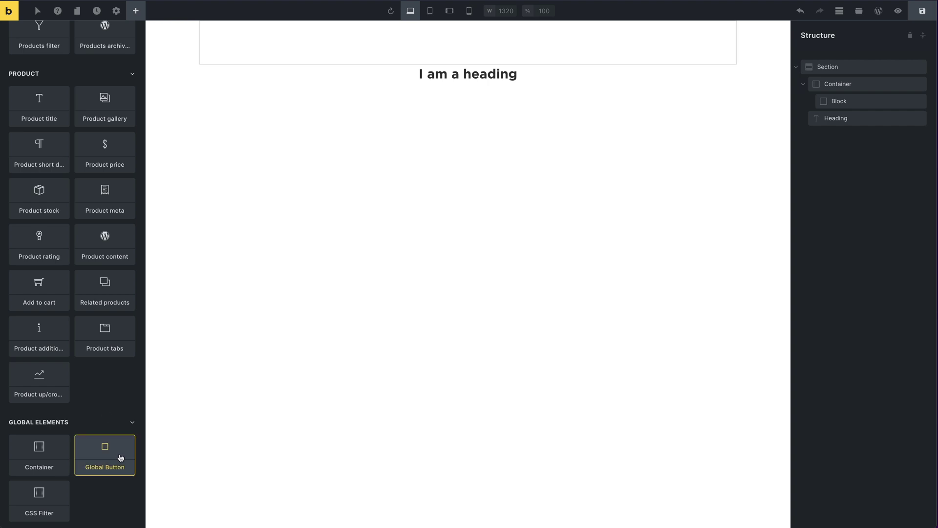
pyautogui.moveTo(120, 457)
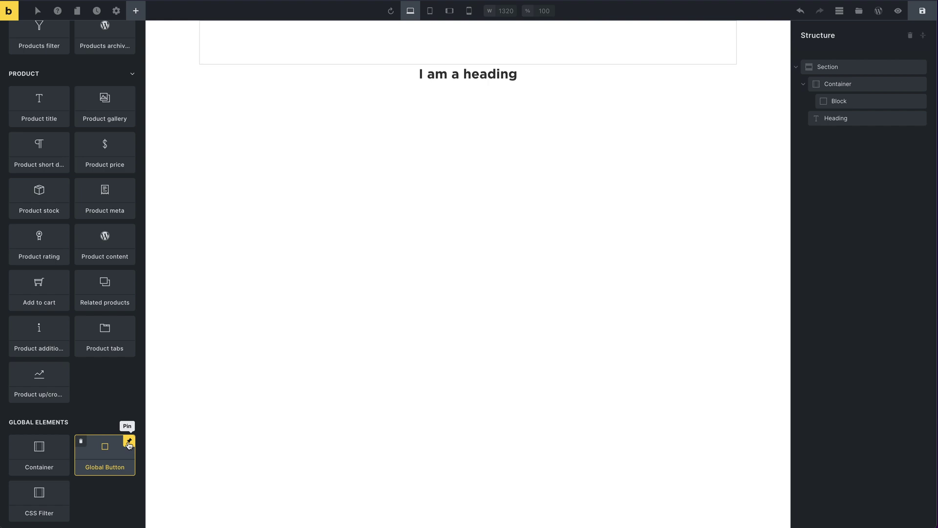
pyautogui.click(129, 441)
pyautogui.scroll(15, 128, 443)
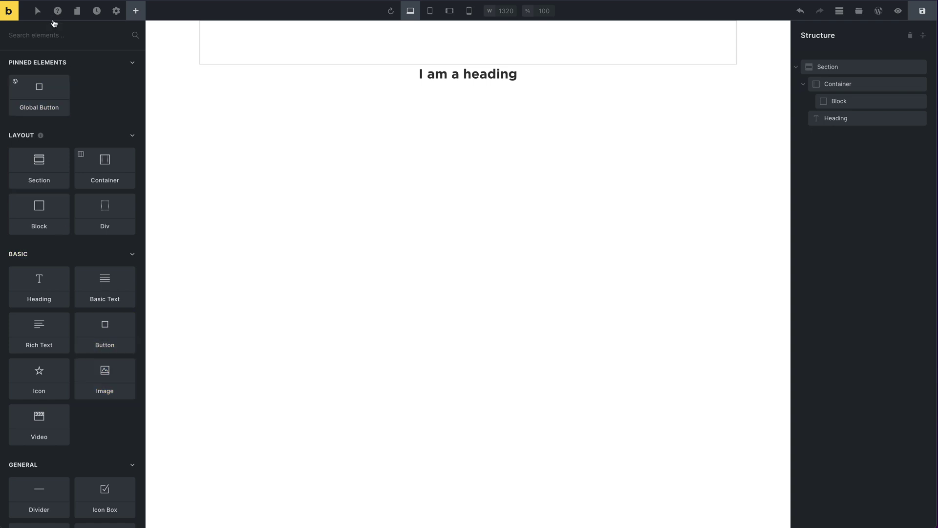
pyautogui.click(54, 94)
pyautogui.click(410, 192)
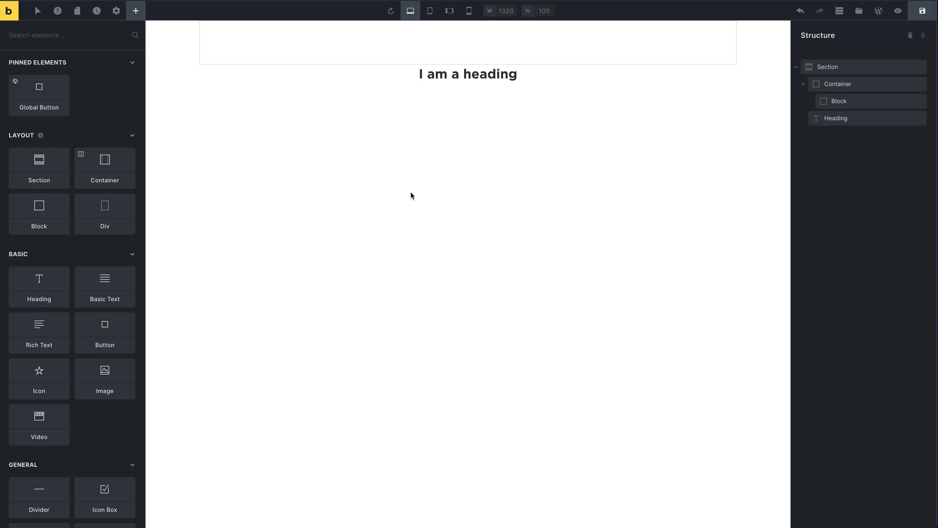